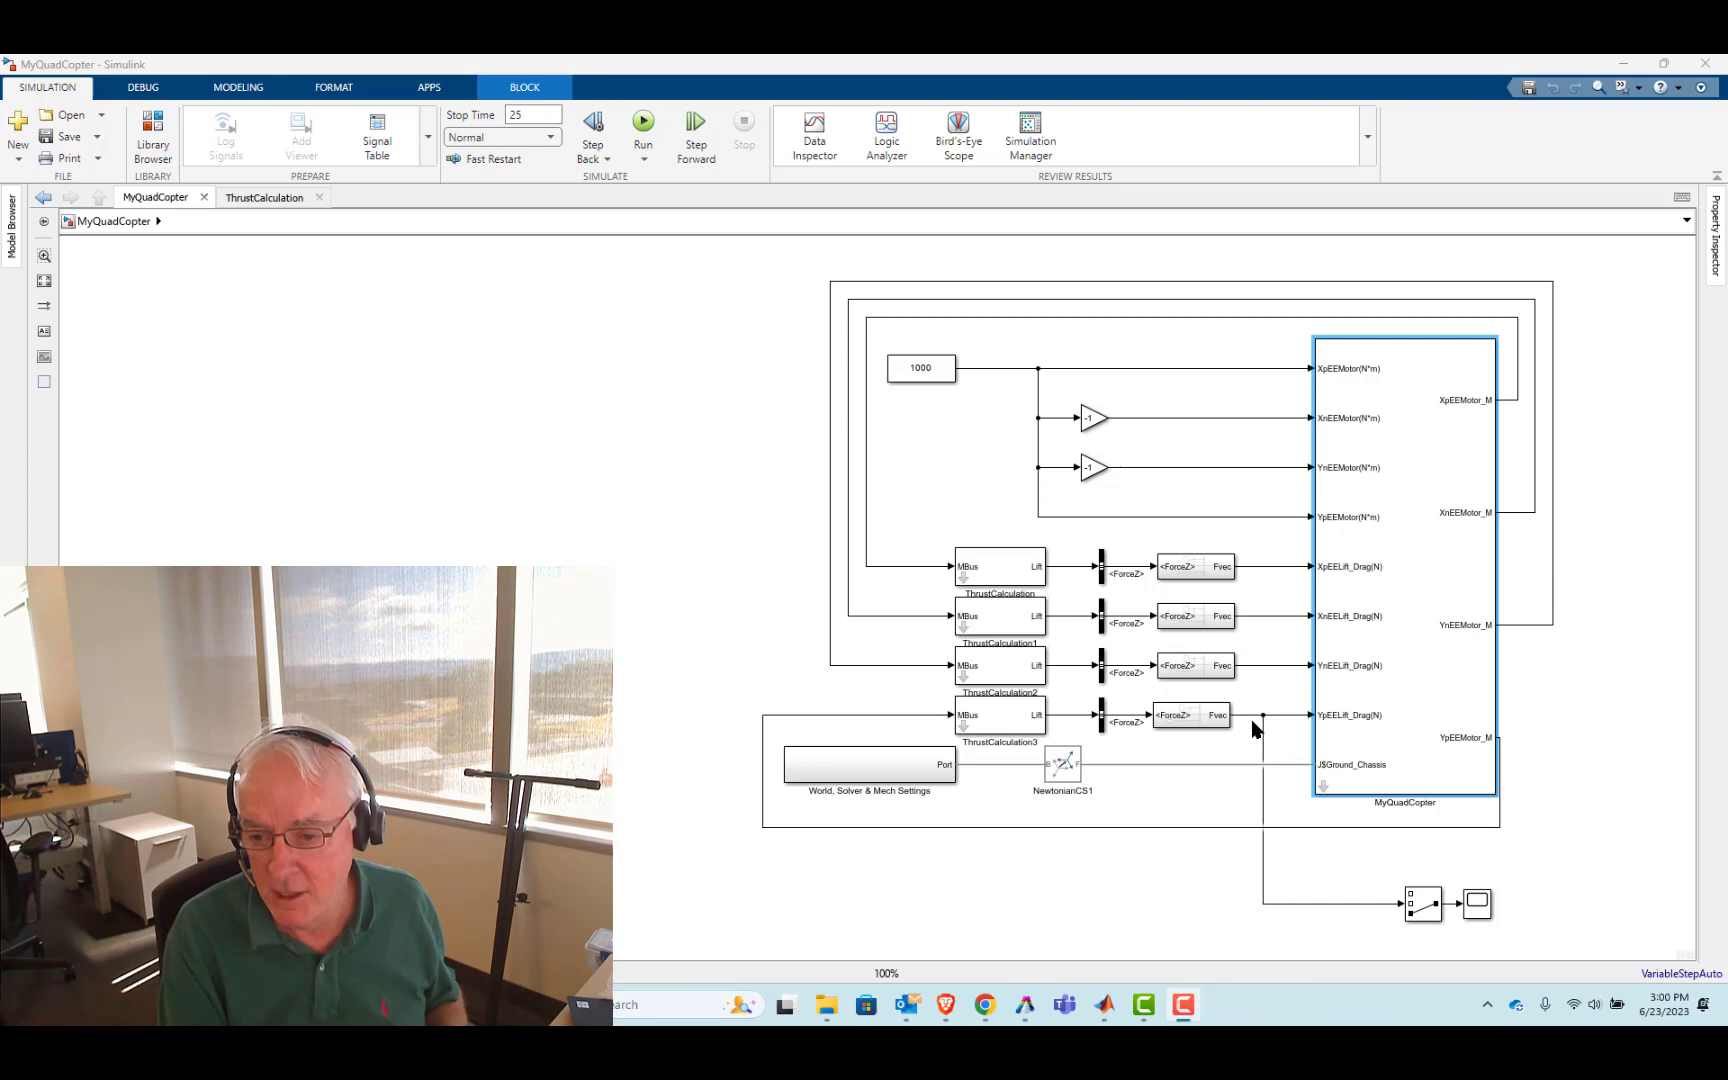
Open the MyQuadCopter subsystem and zoom in on the XpEELift_Drag block and its inport 5
double_click(1325, 792)
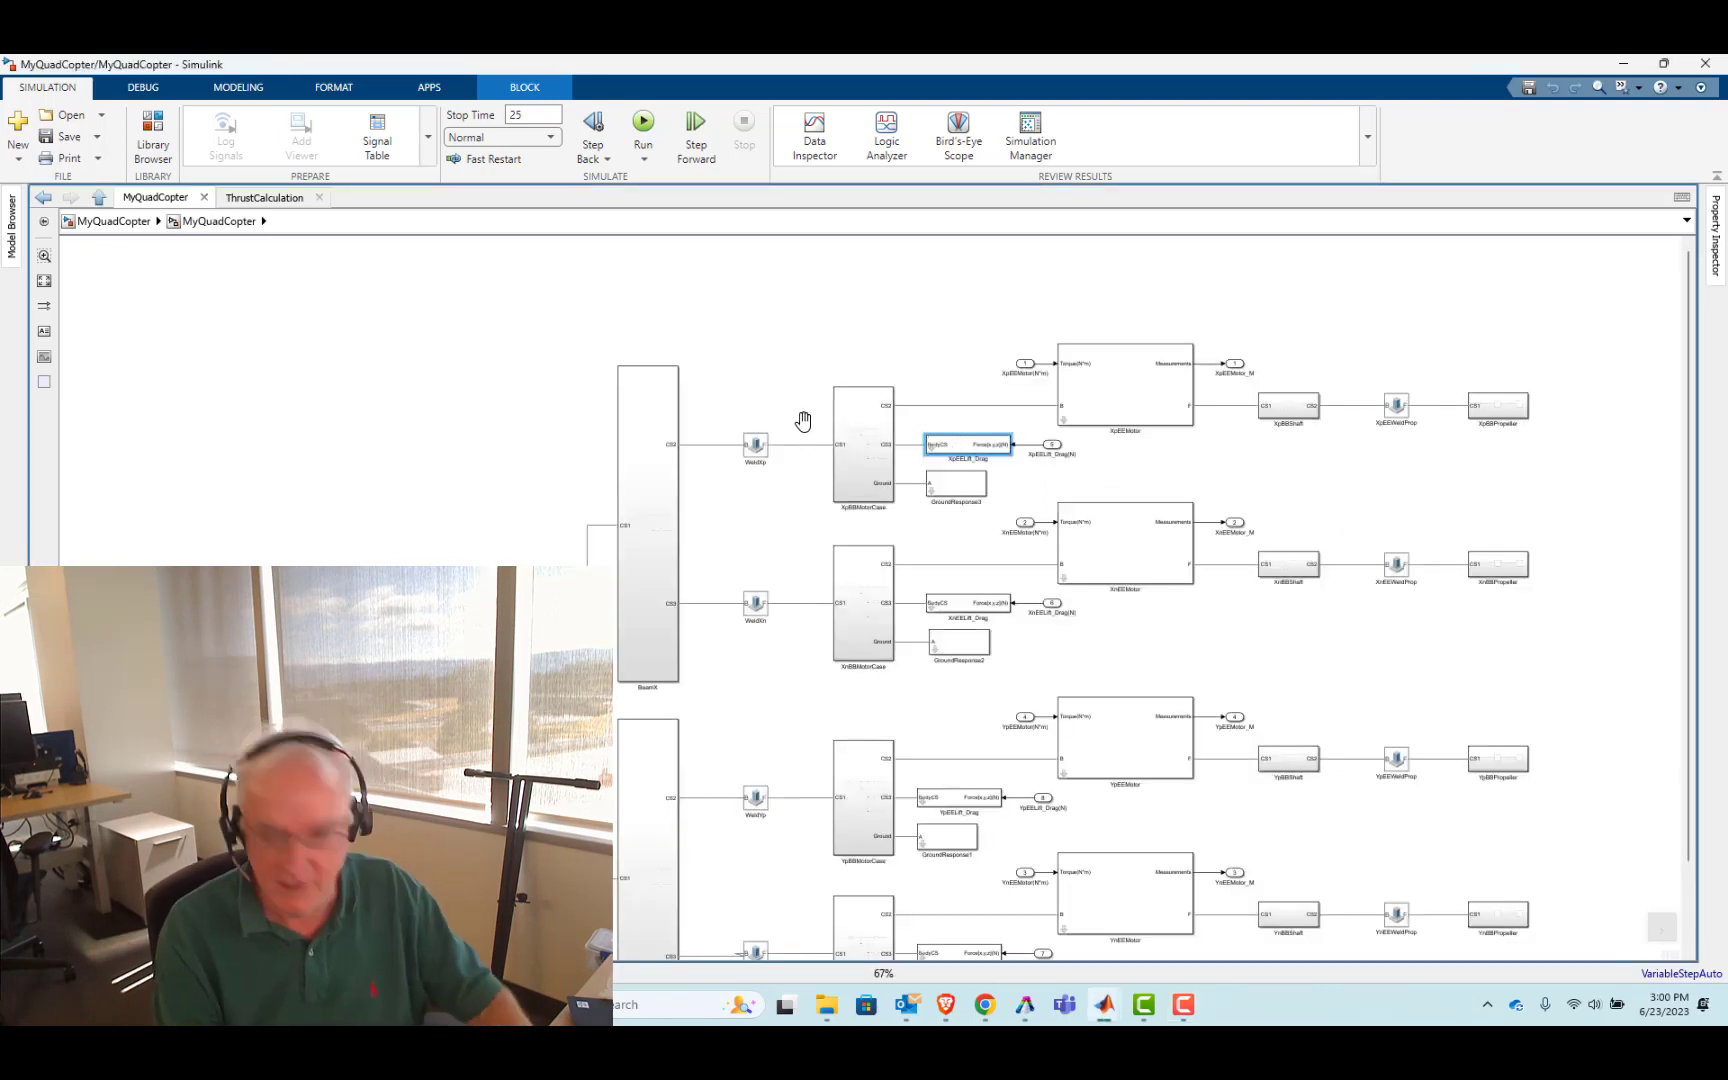
scroll(806, 430, down, 2)
click(44, 256)
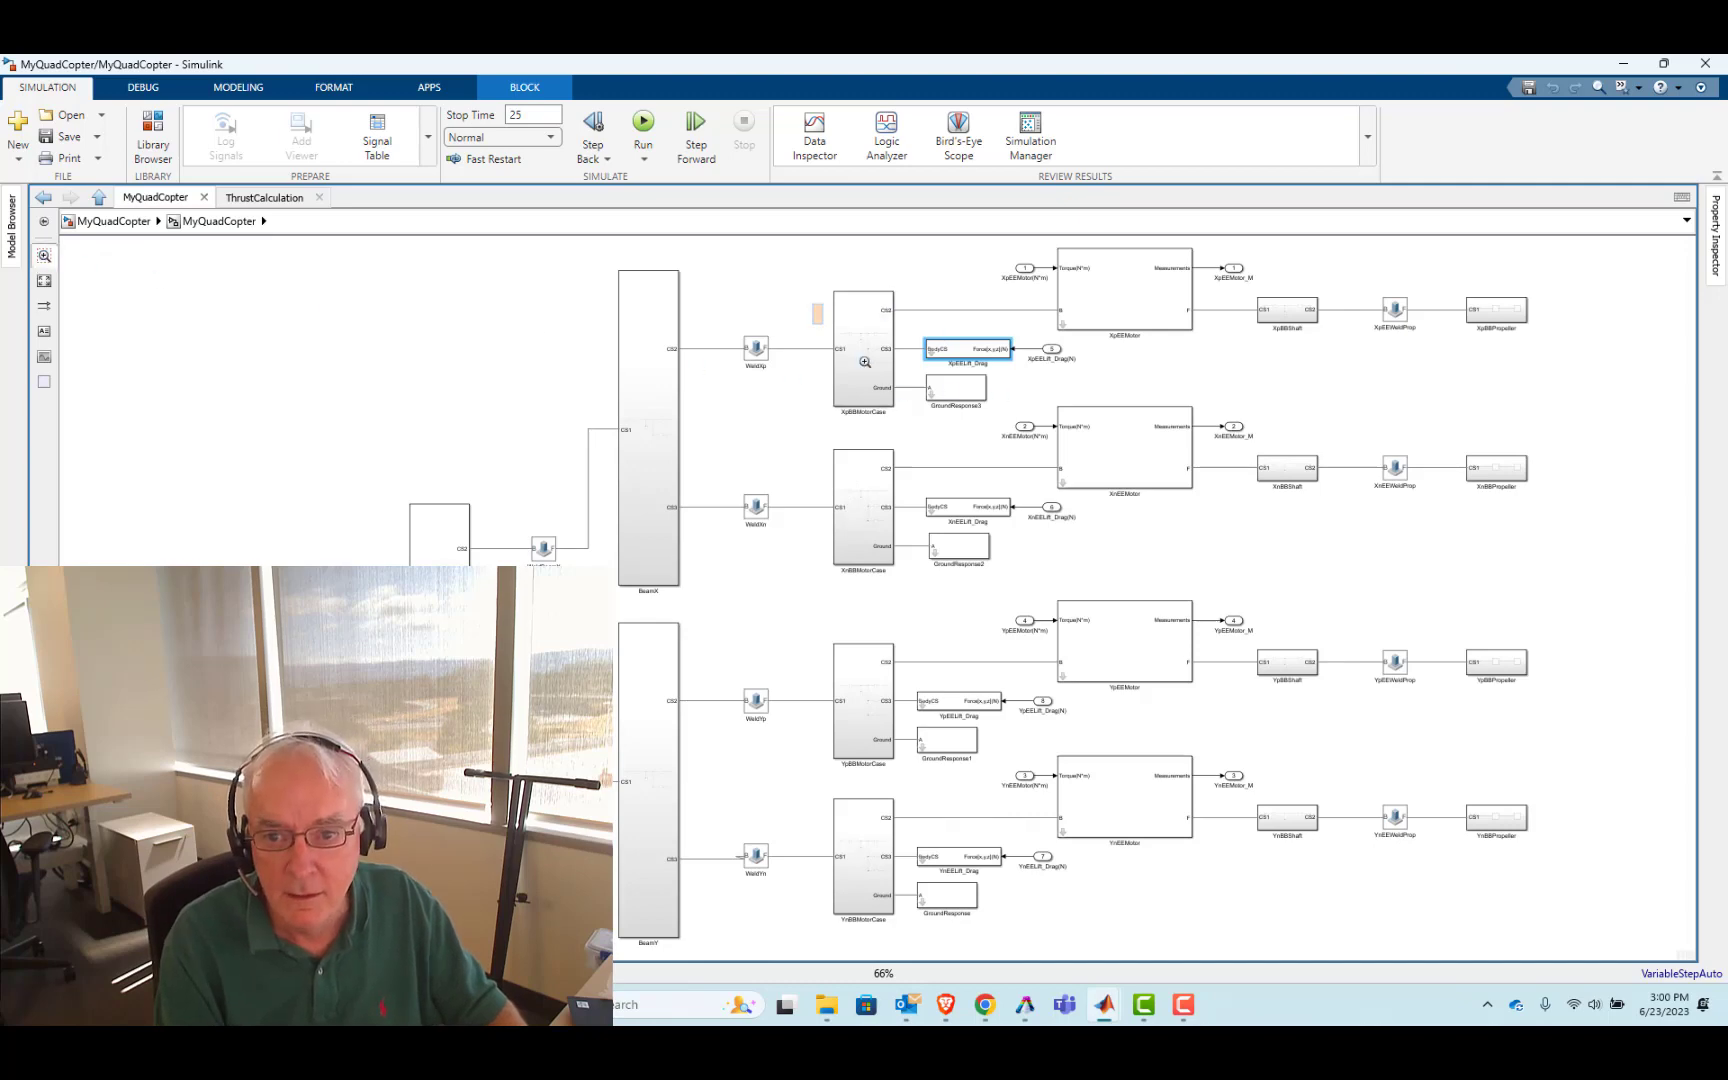
drag(813, 304, 1139, 418)
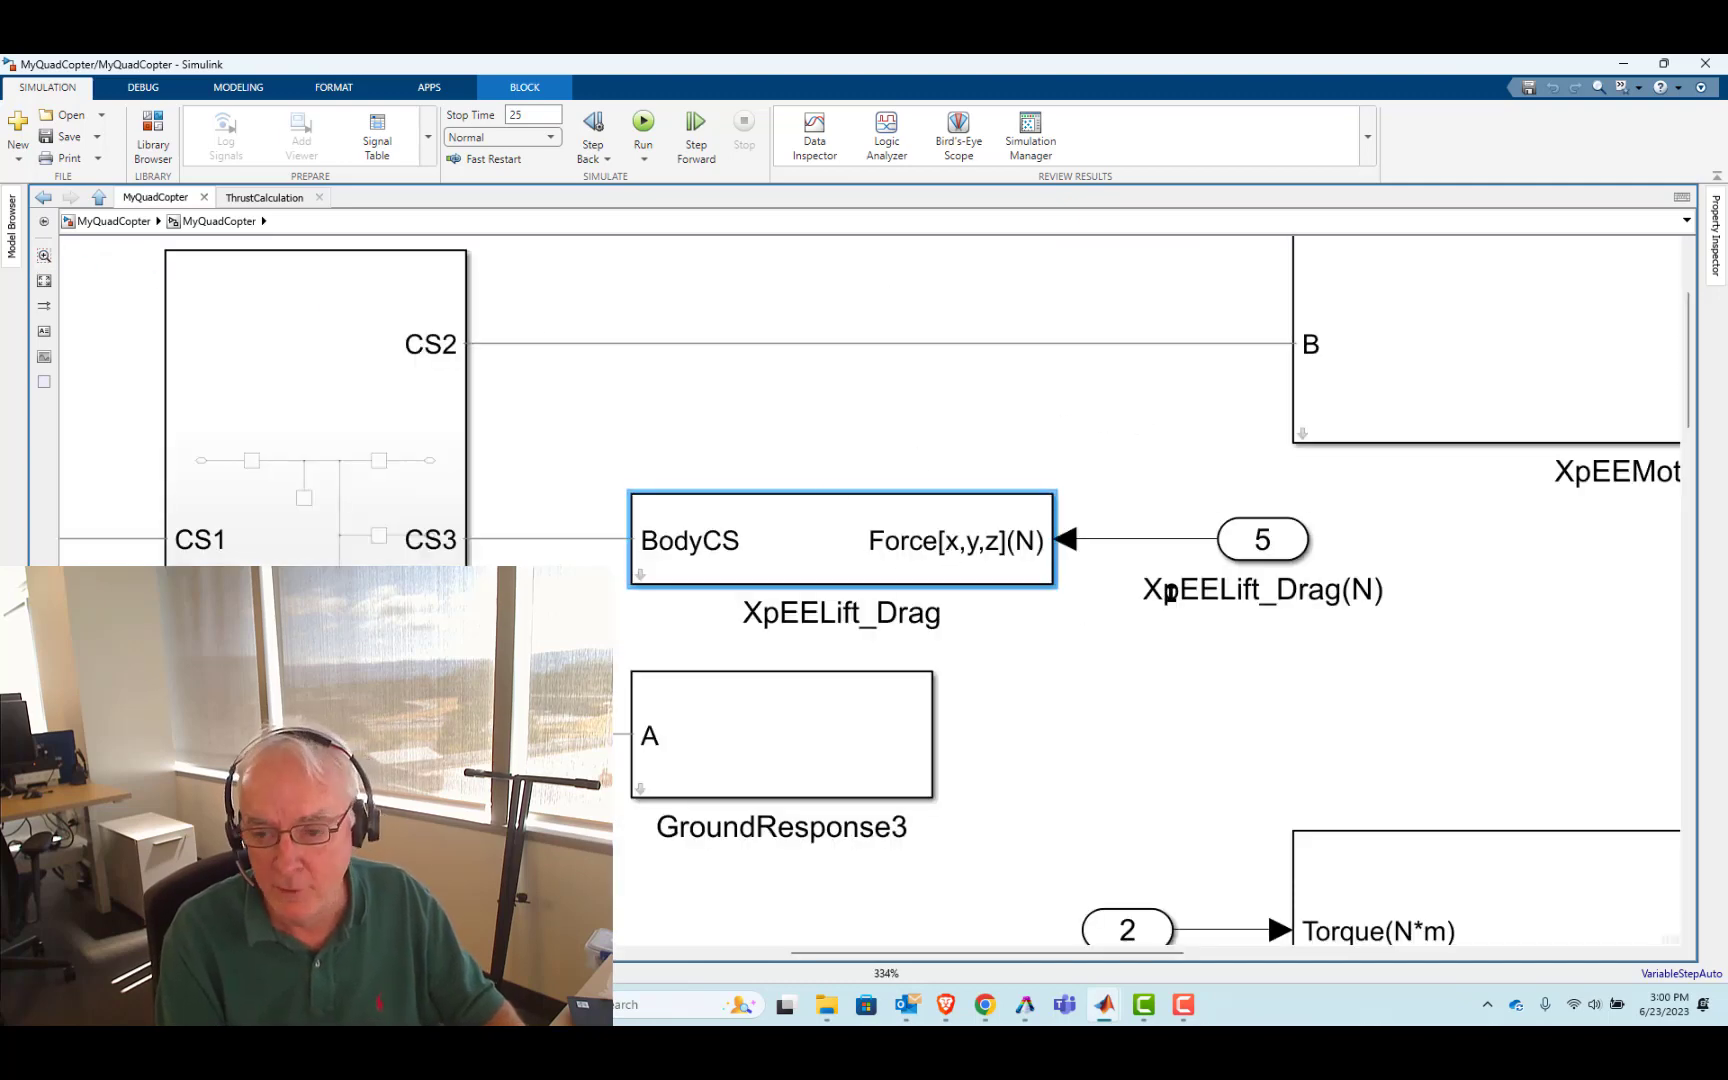
click(1262, 550)
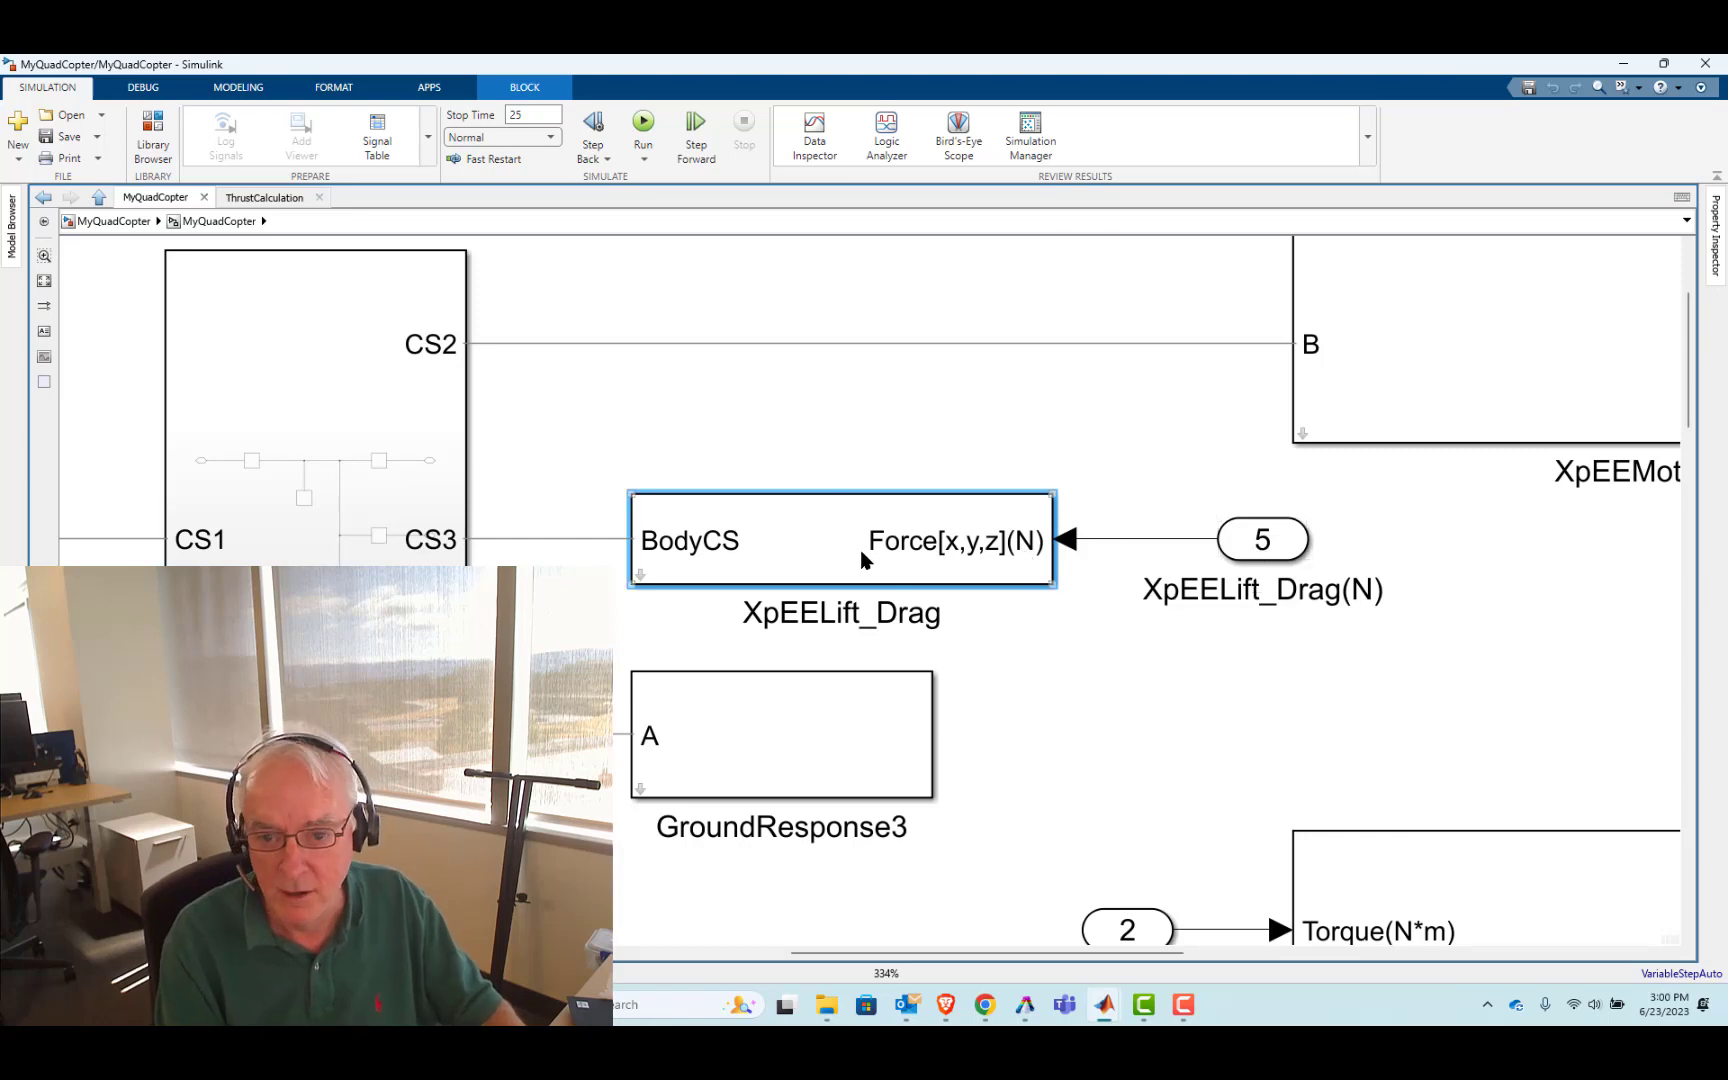
click(678, 578)
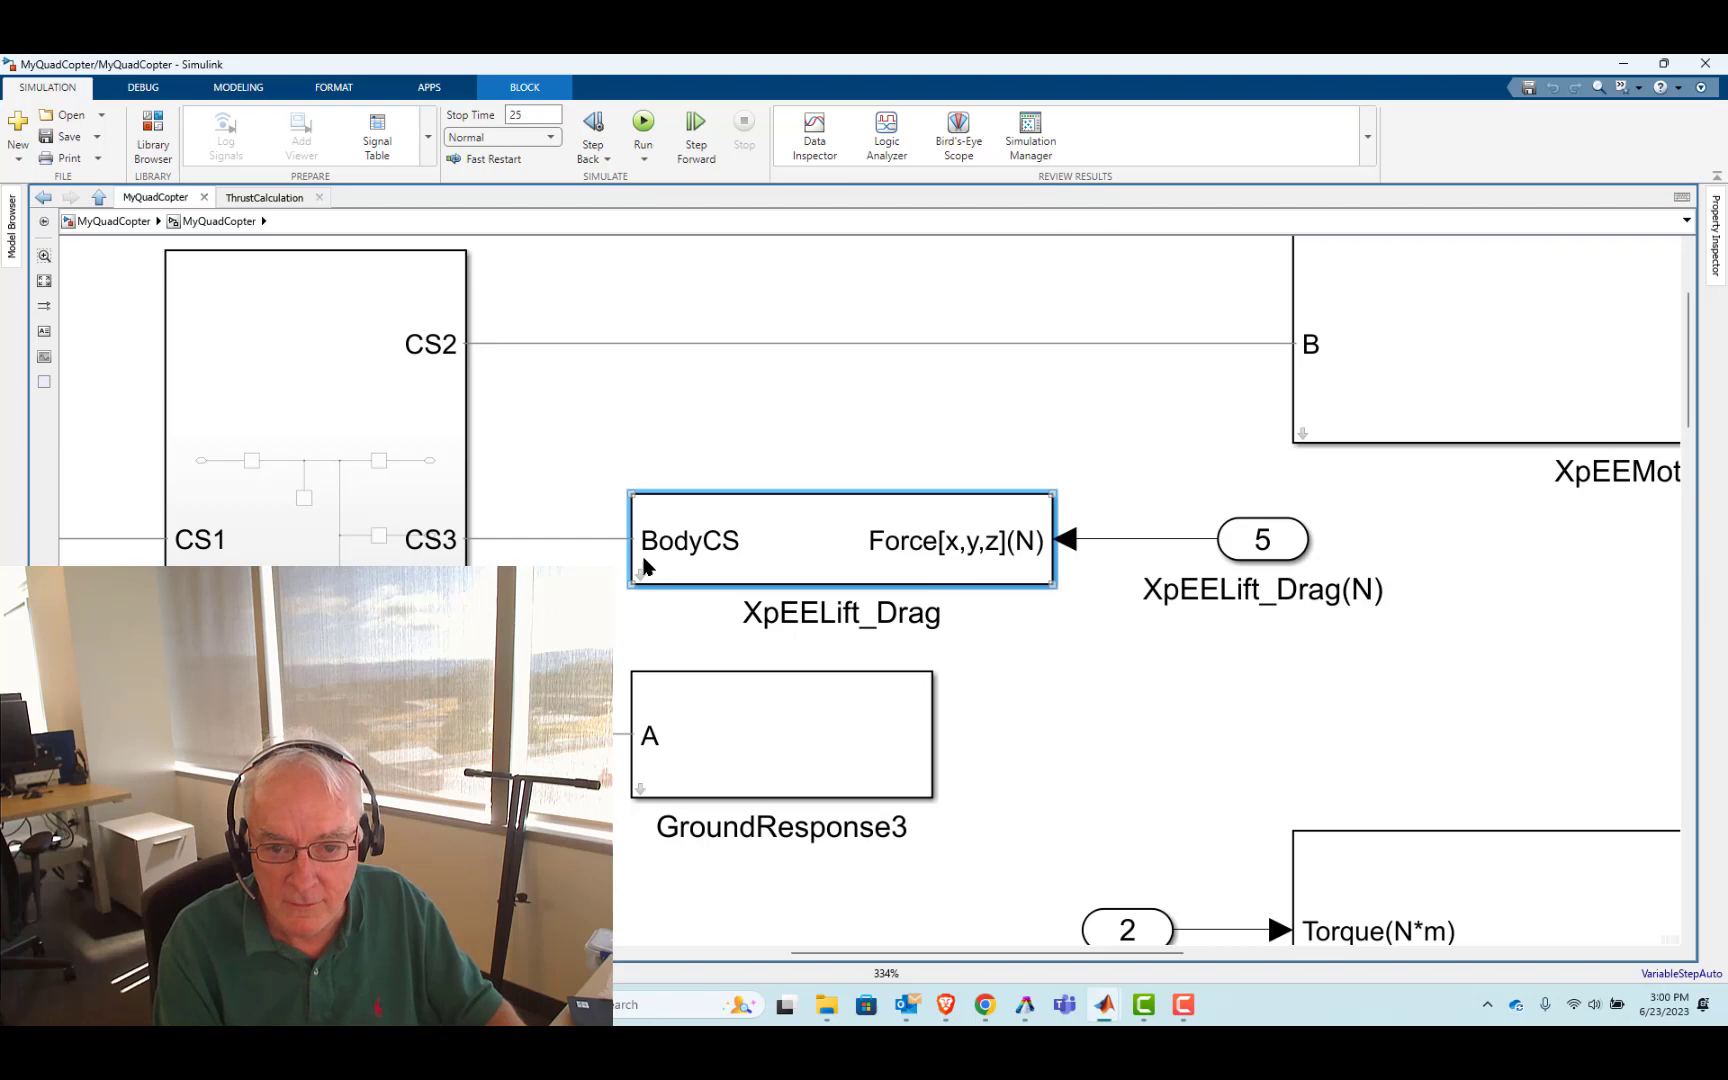
Inside XpEELift_Drag, delete the converter blocks on the fx and fy lines
double_click(641, 578)
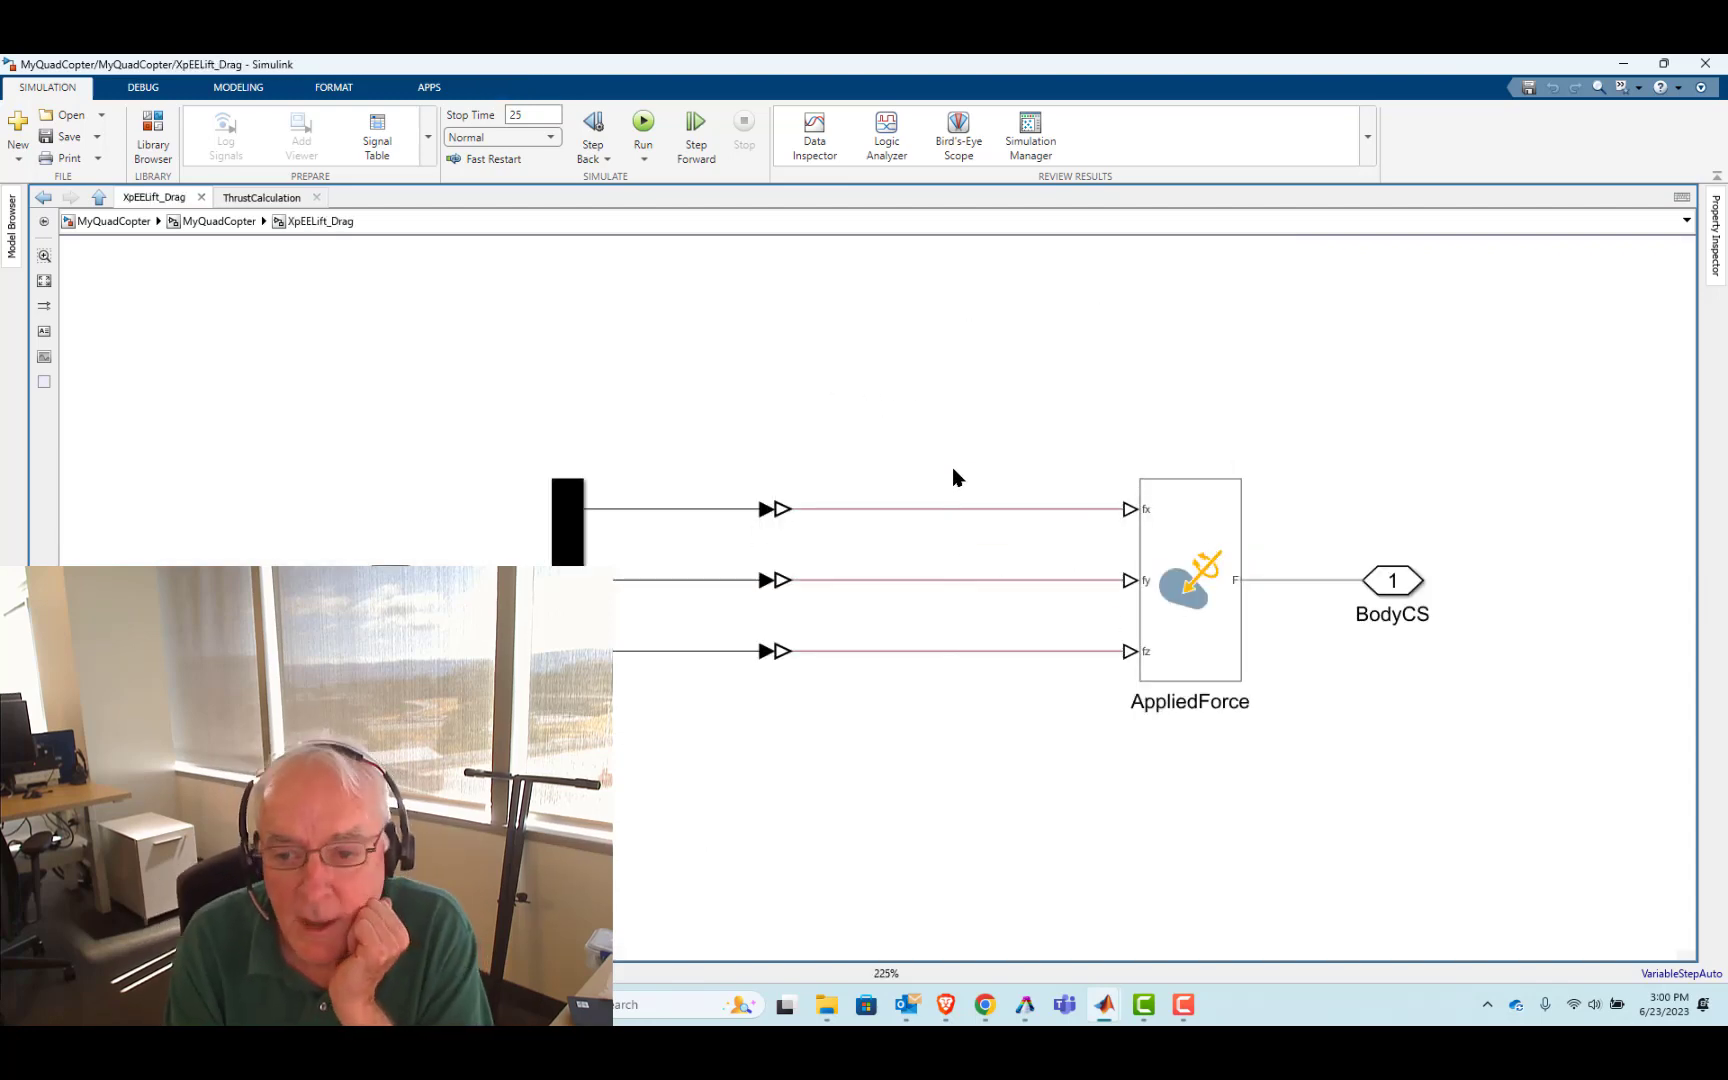
drag(933, 466, 968, 606)
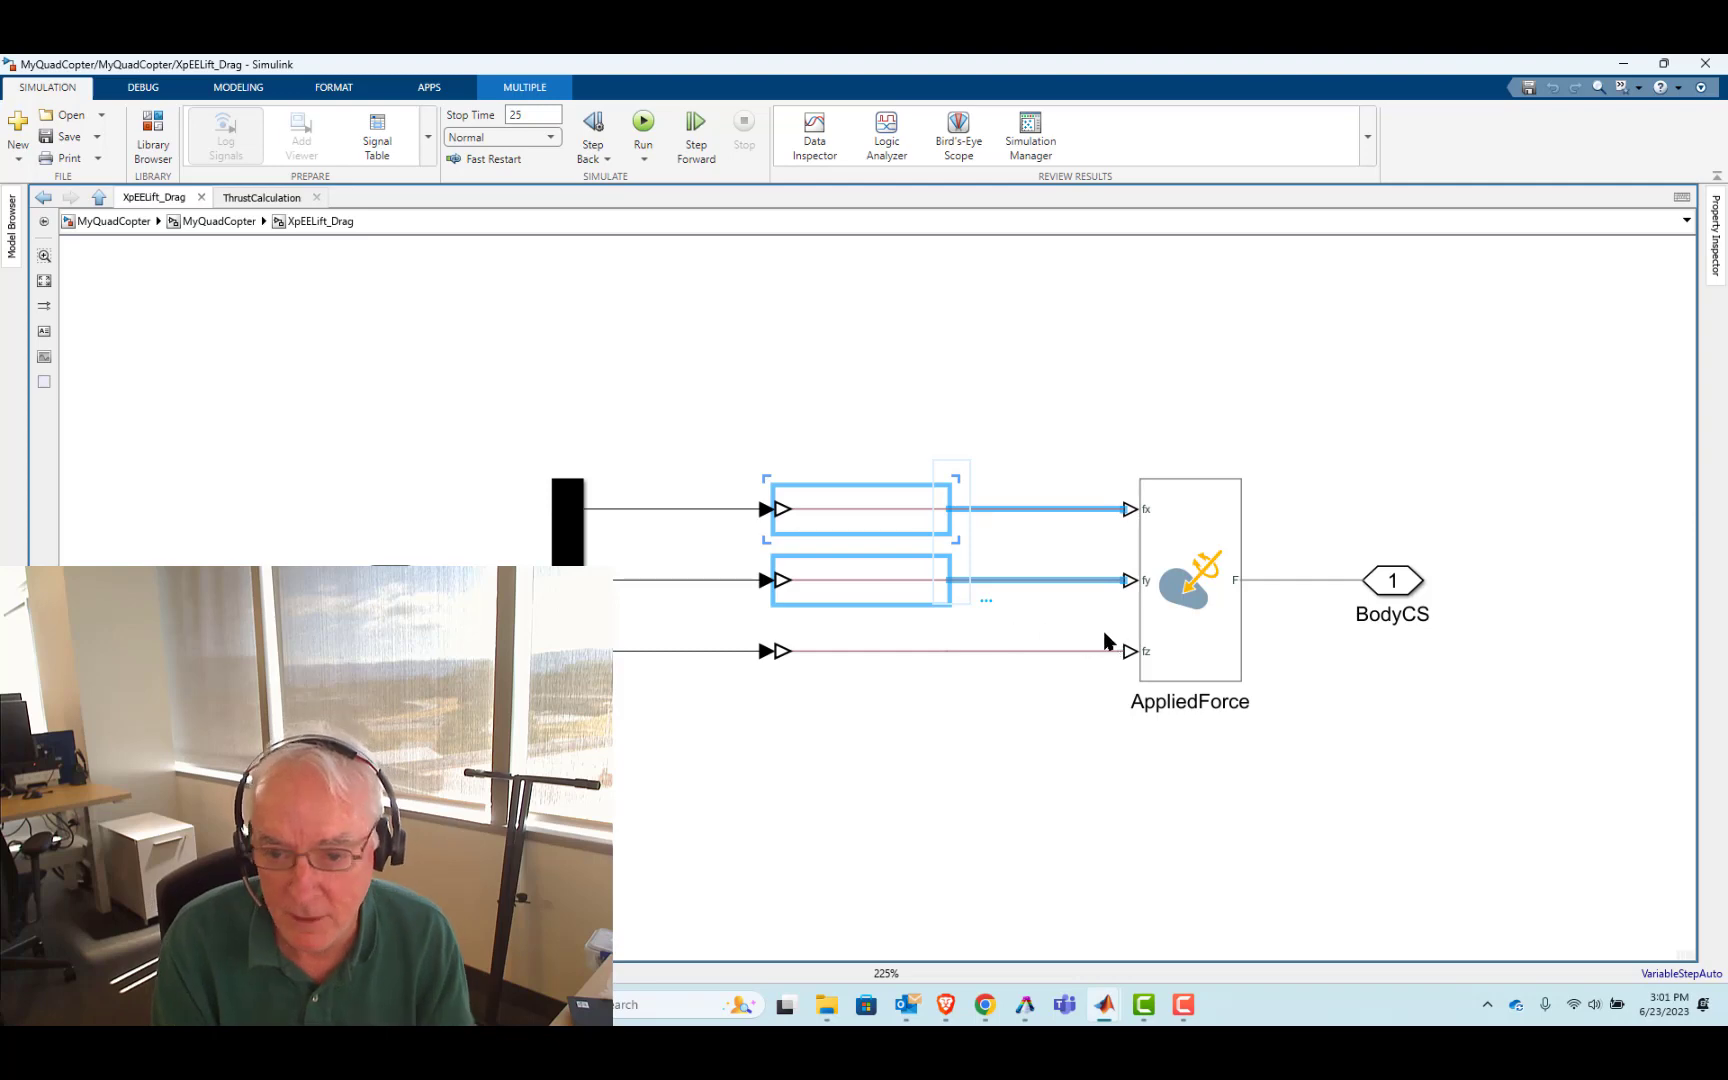
key(Delete)
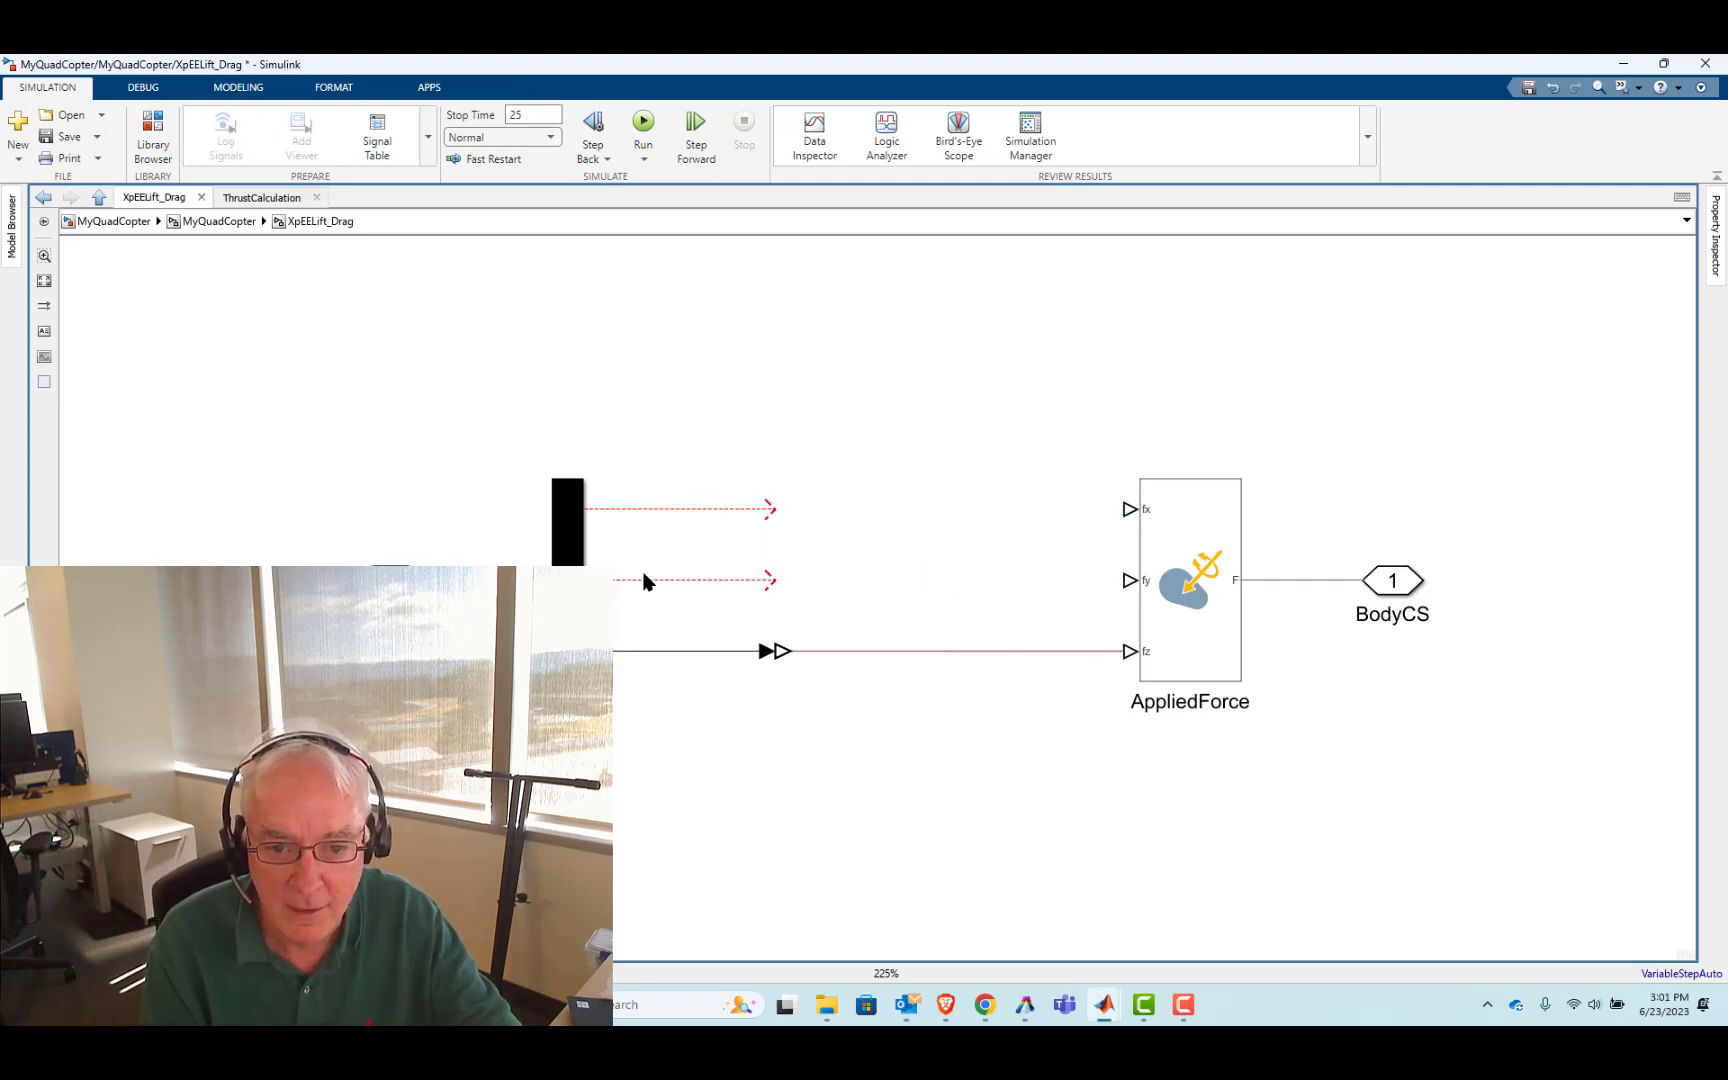
click(1163, 645)
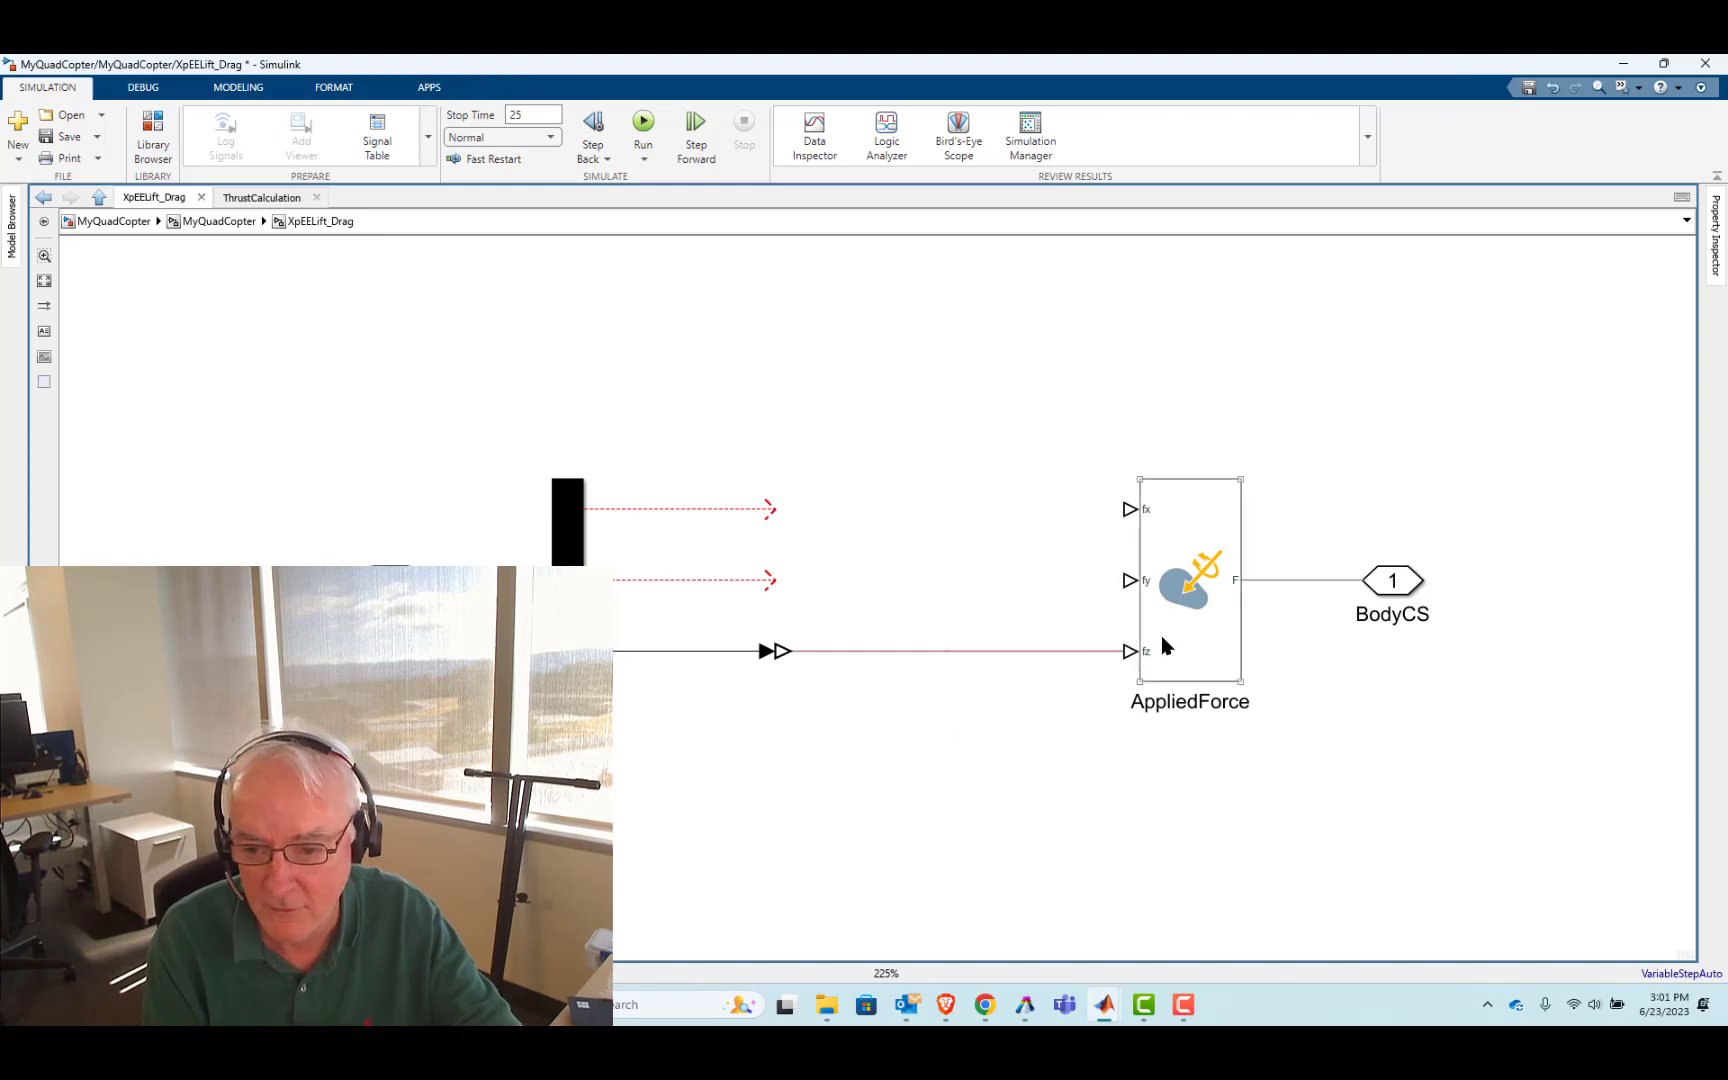
Set AppliedForce to actuate only Force (Z) and Torque (Z)
double_click(1163, 645)
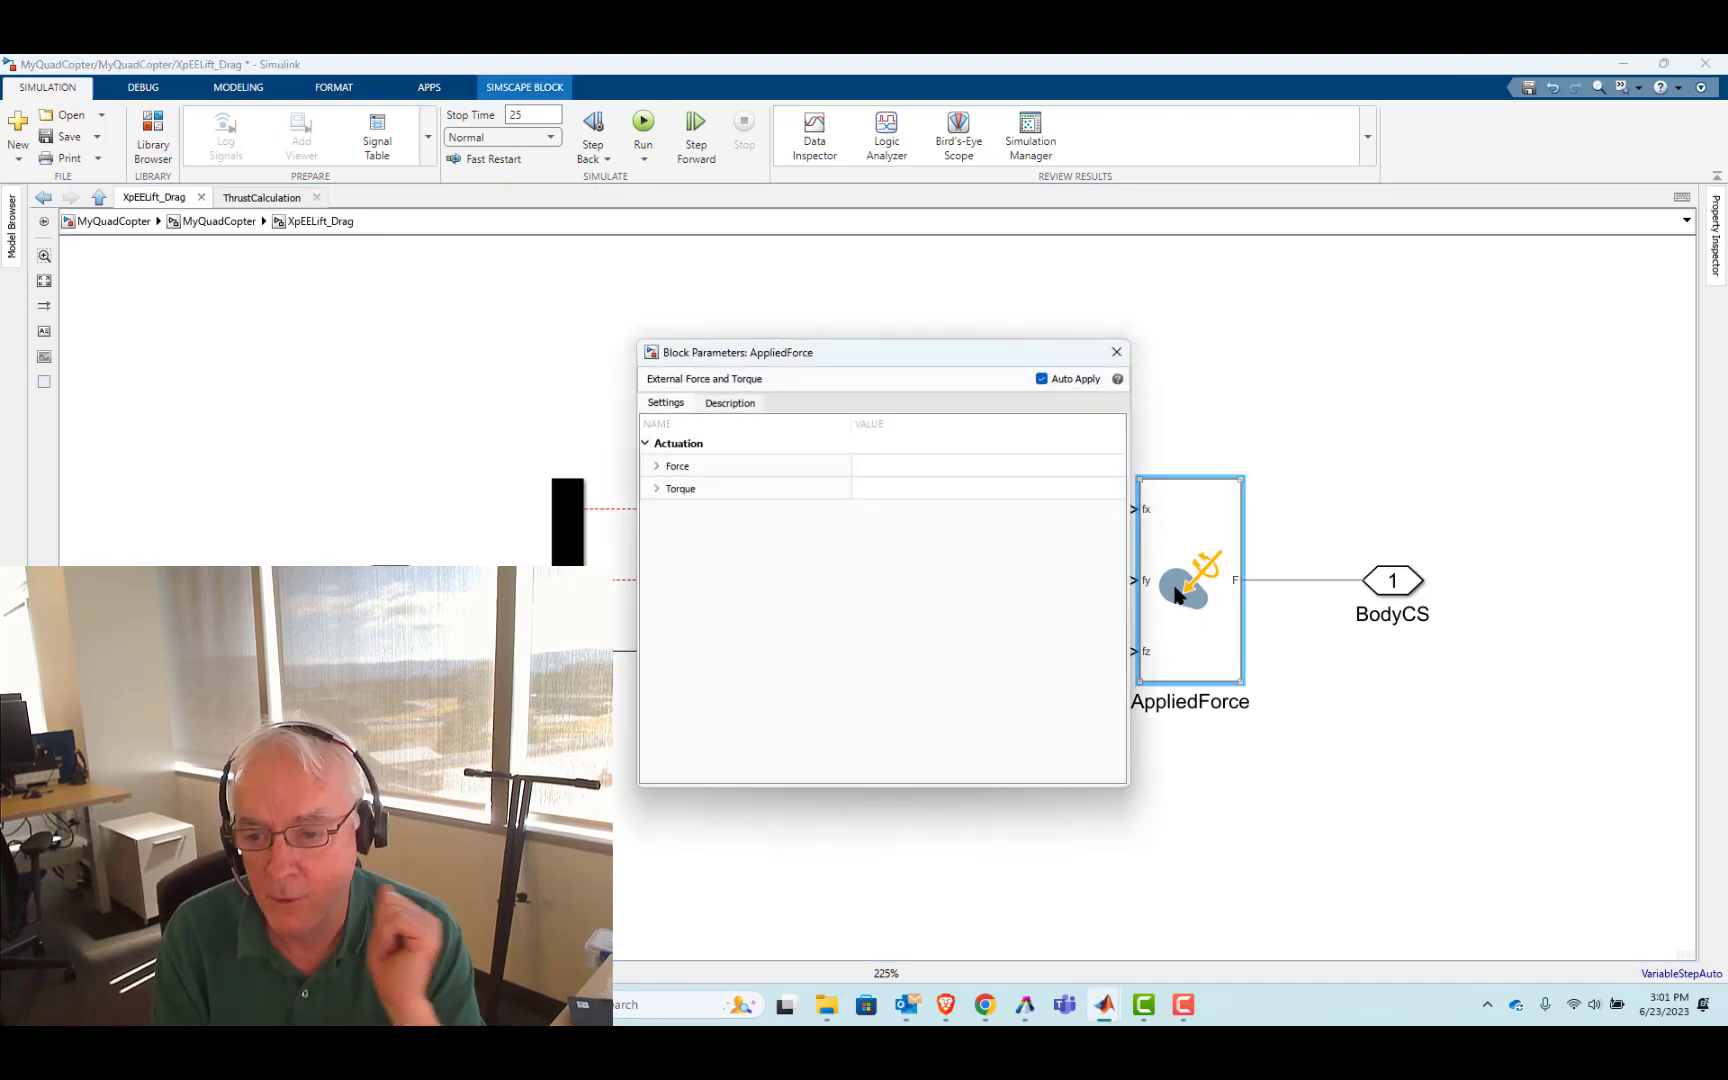
click(658, 467)
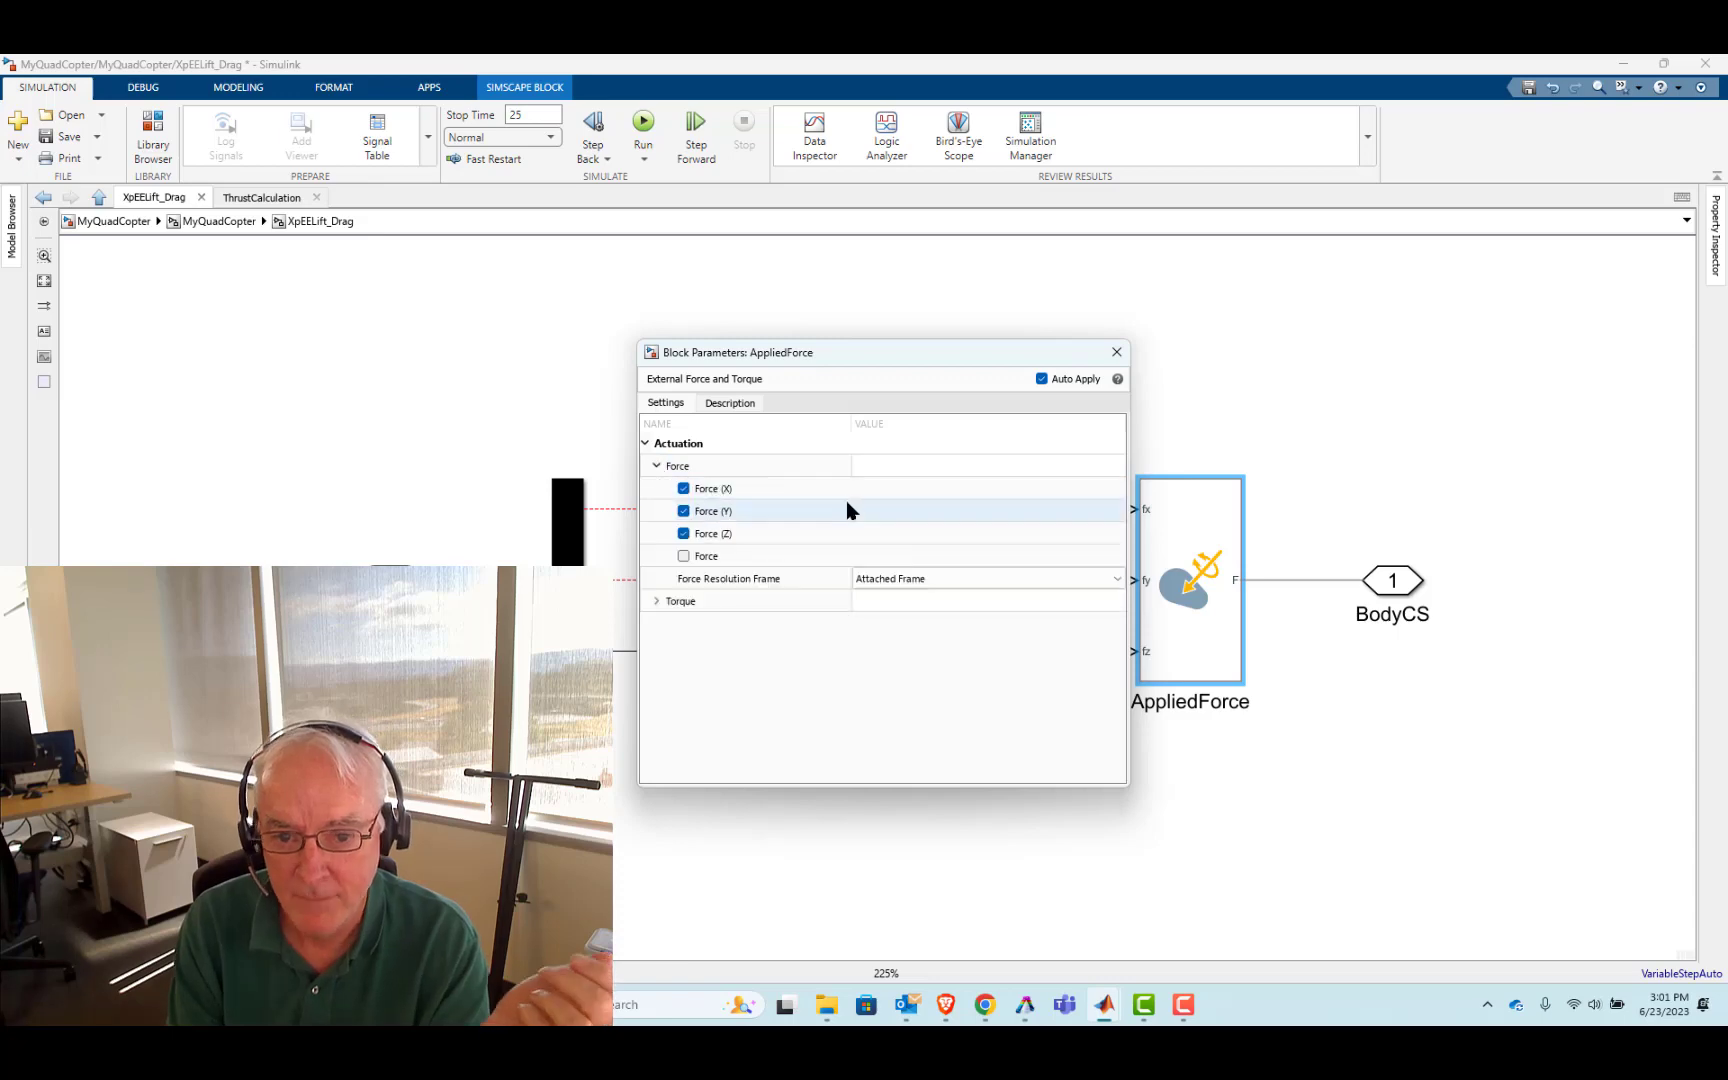
click(684, 512)
click(684, 533)
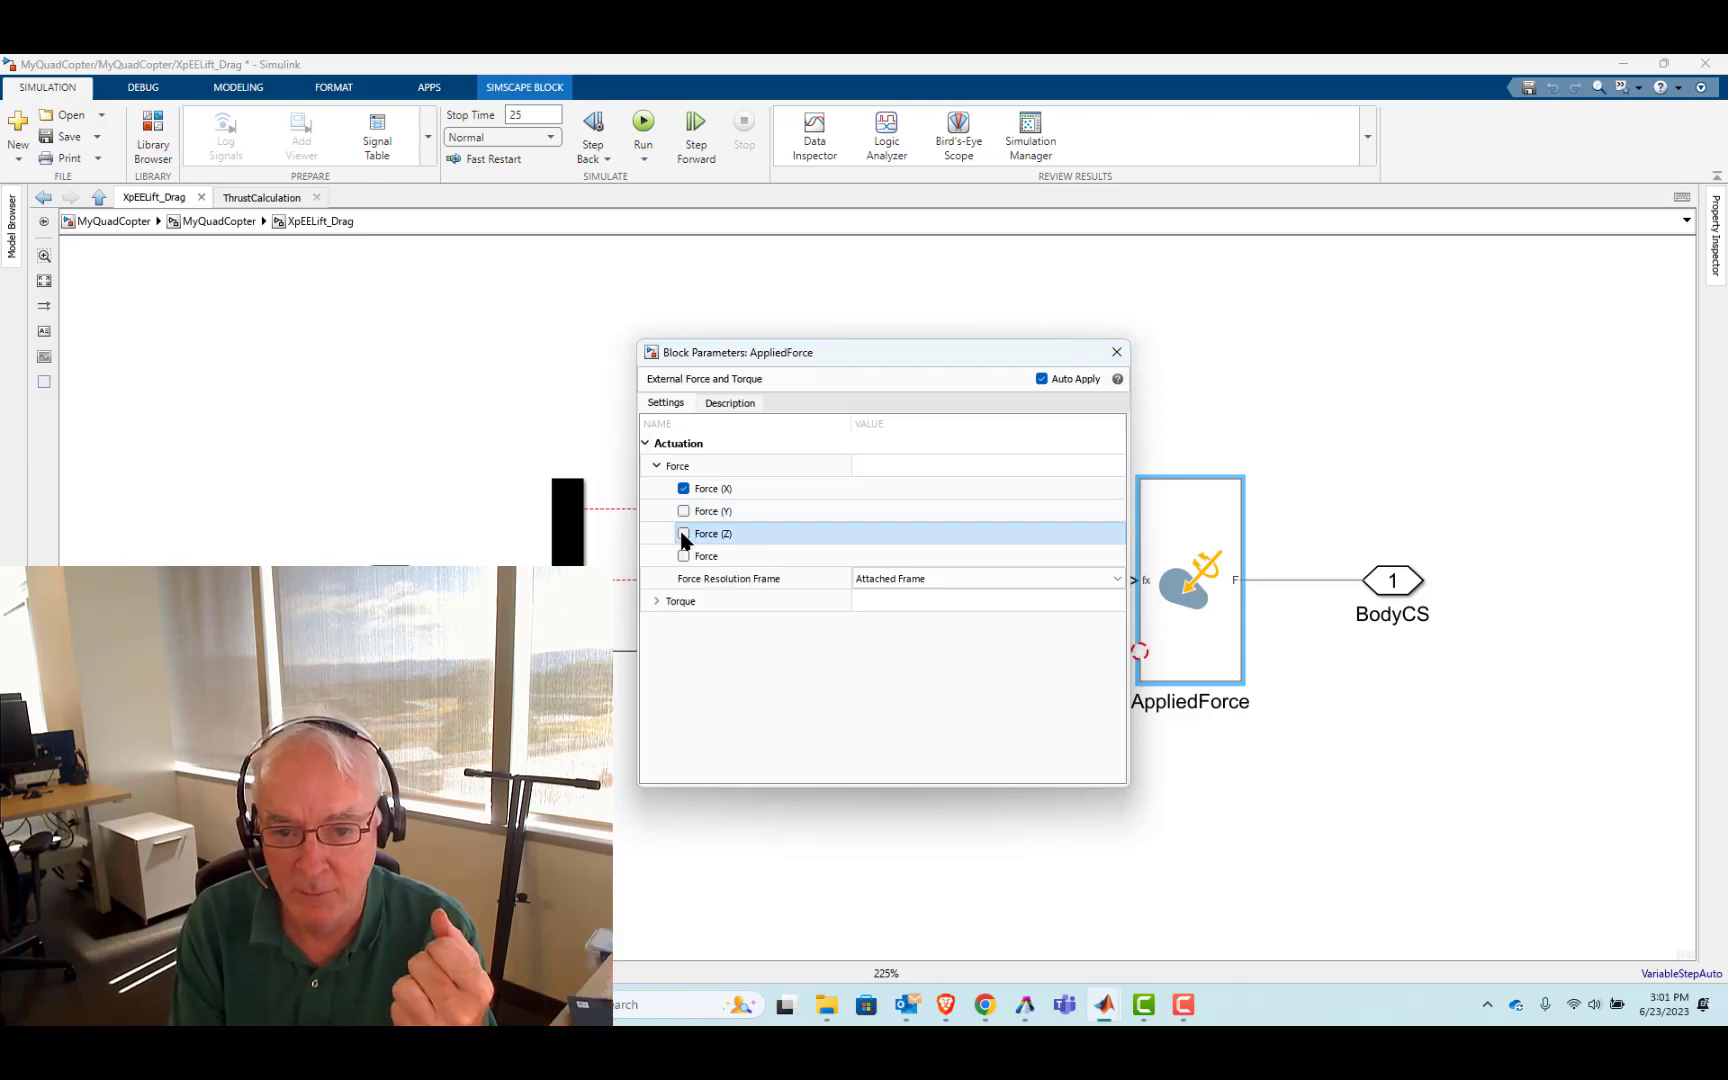
click(684, 489)
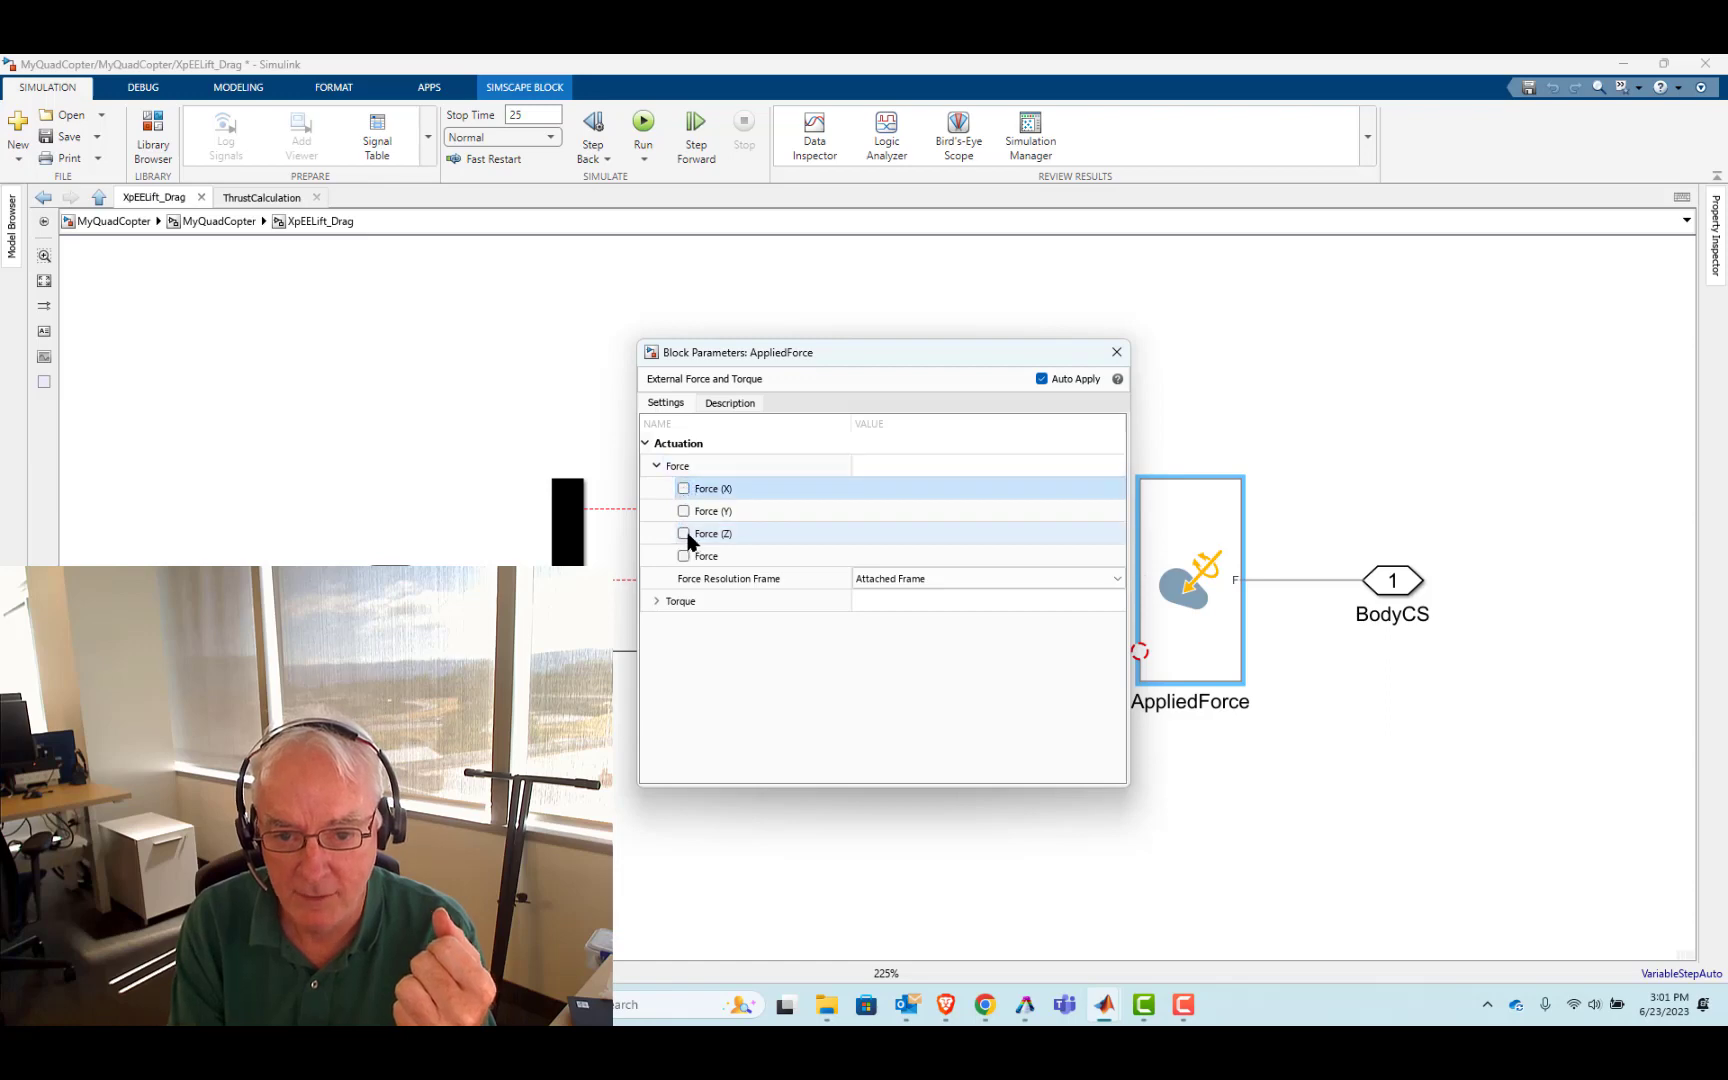
click(684, 534)
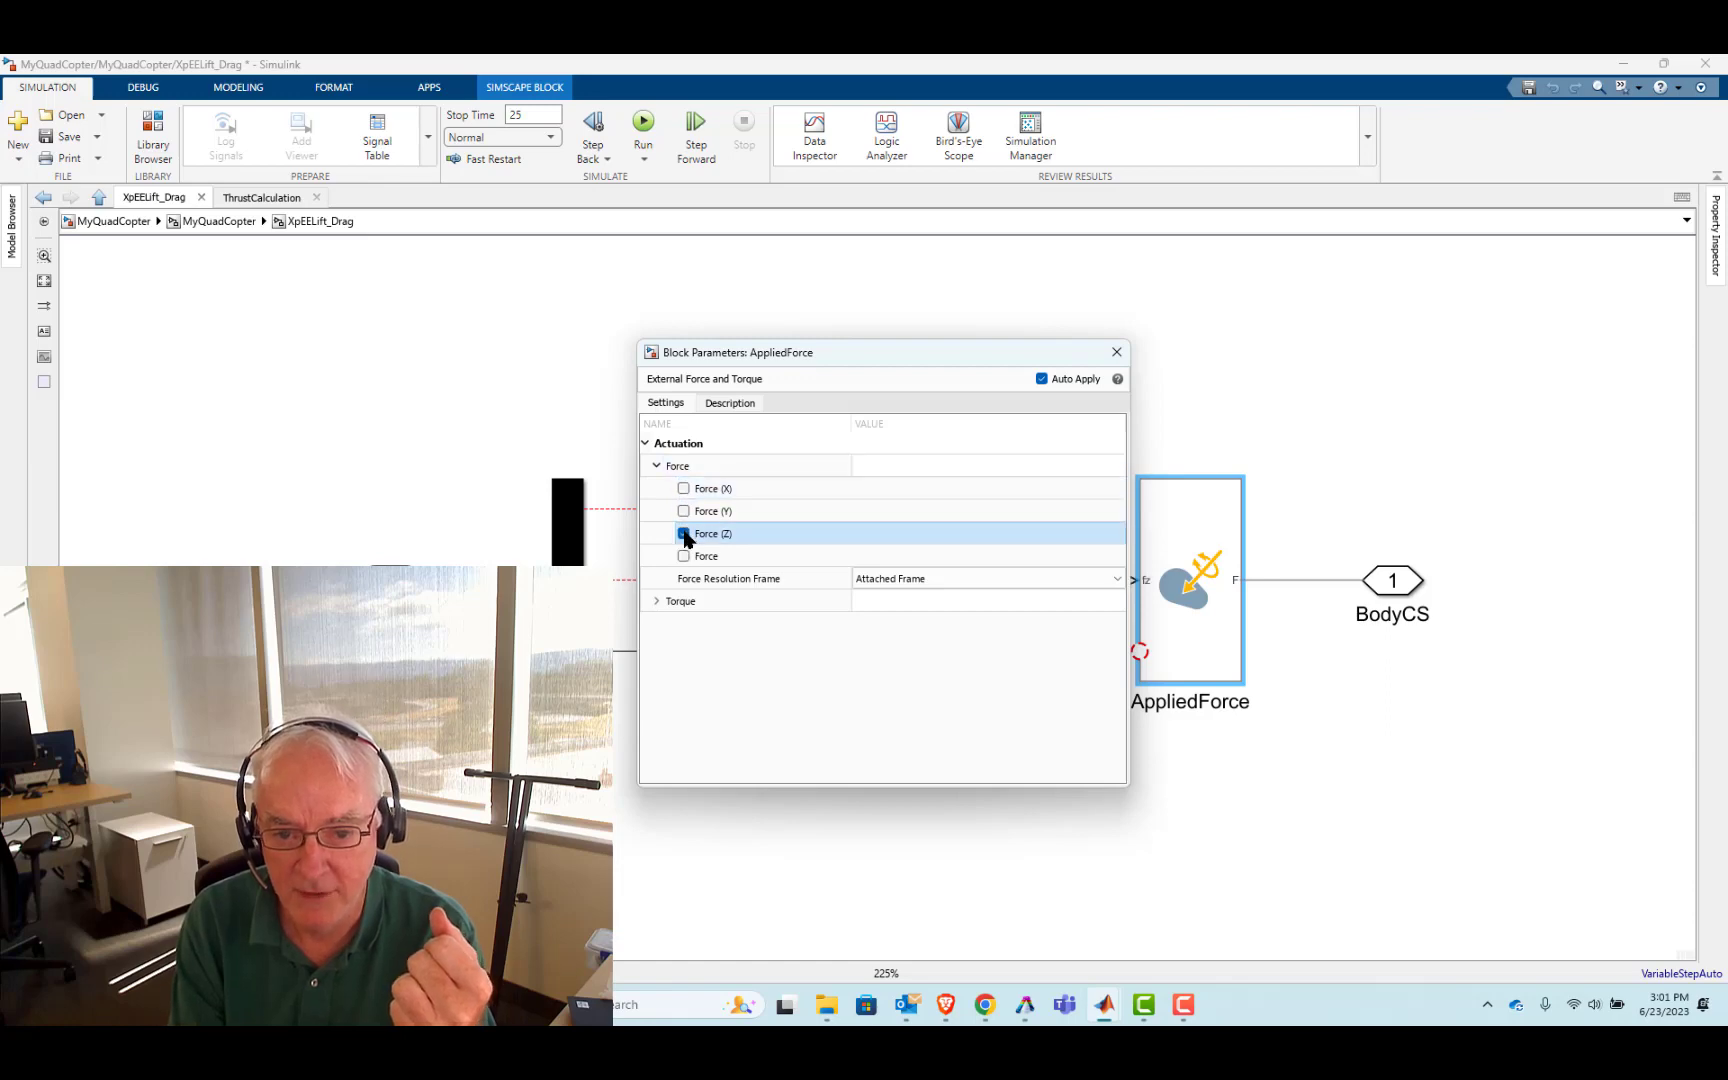
click(658, 603)
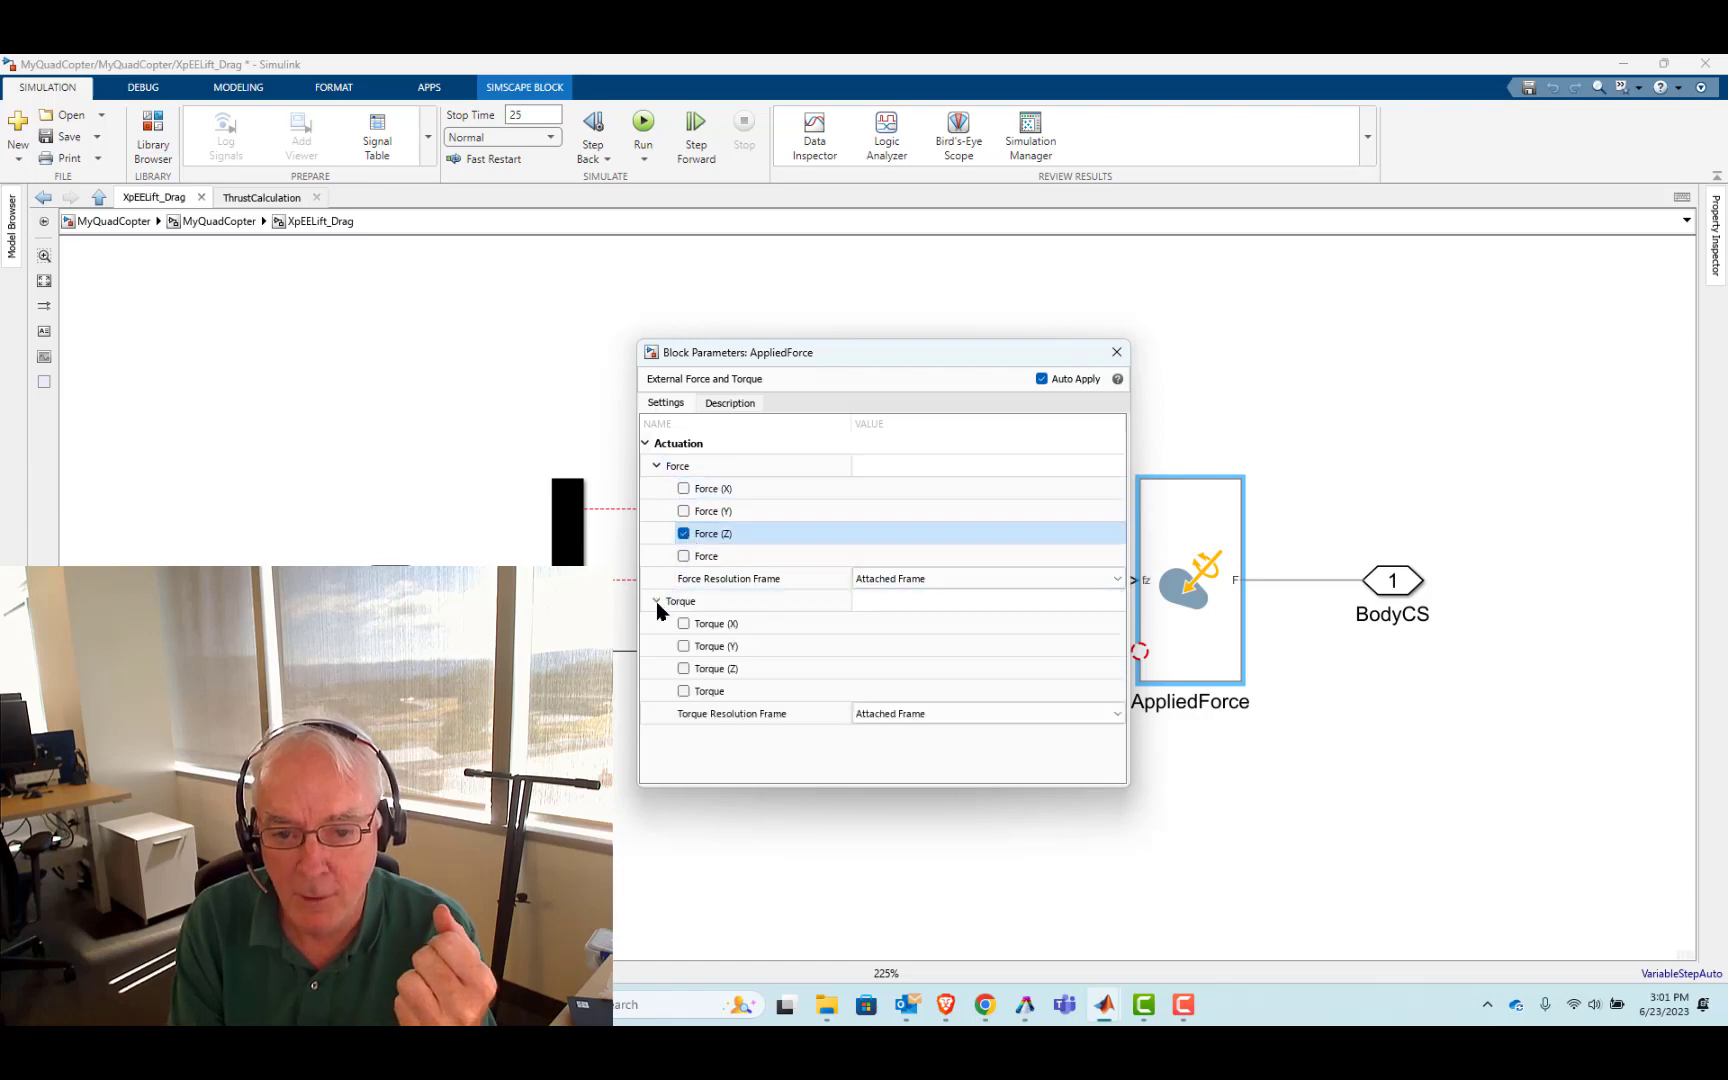
click(684, 669)
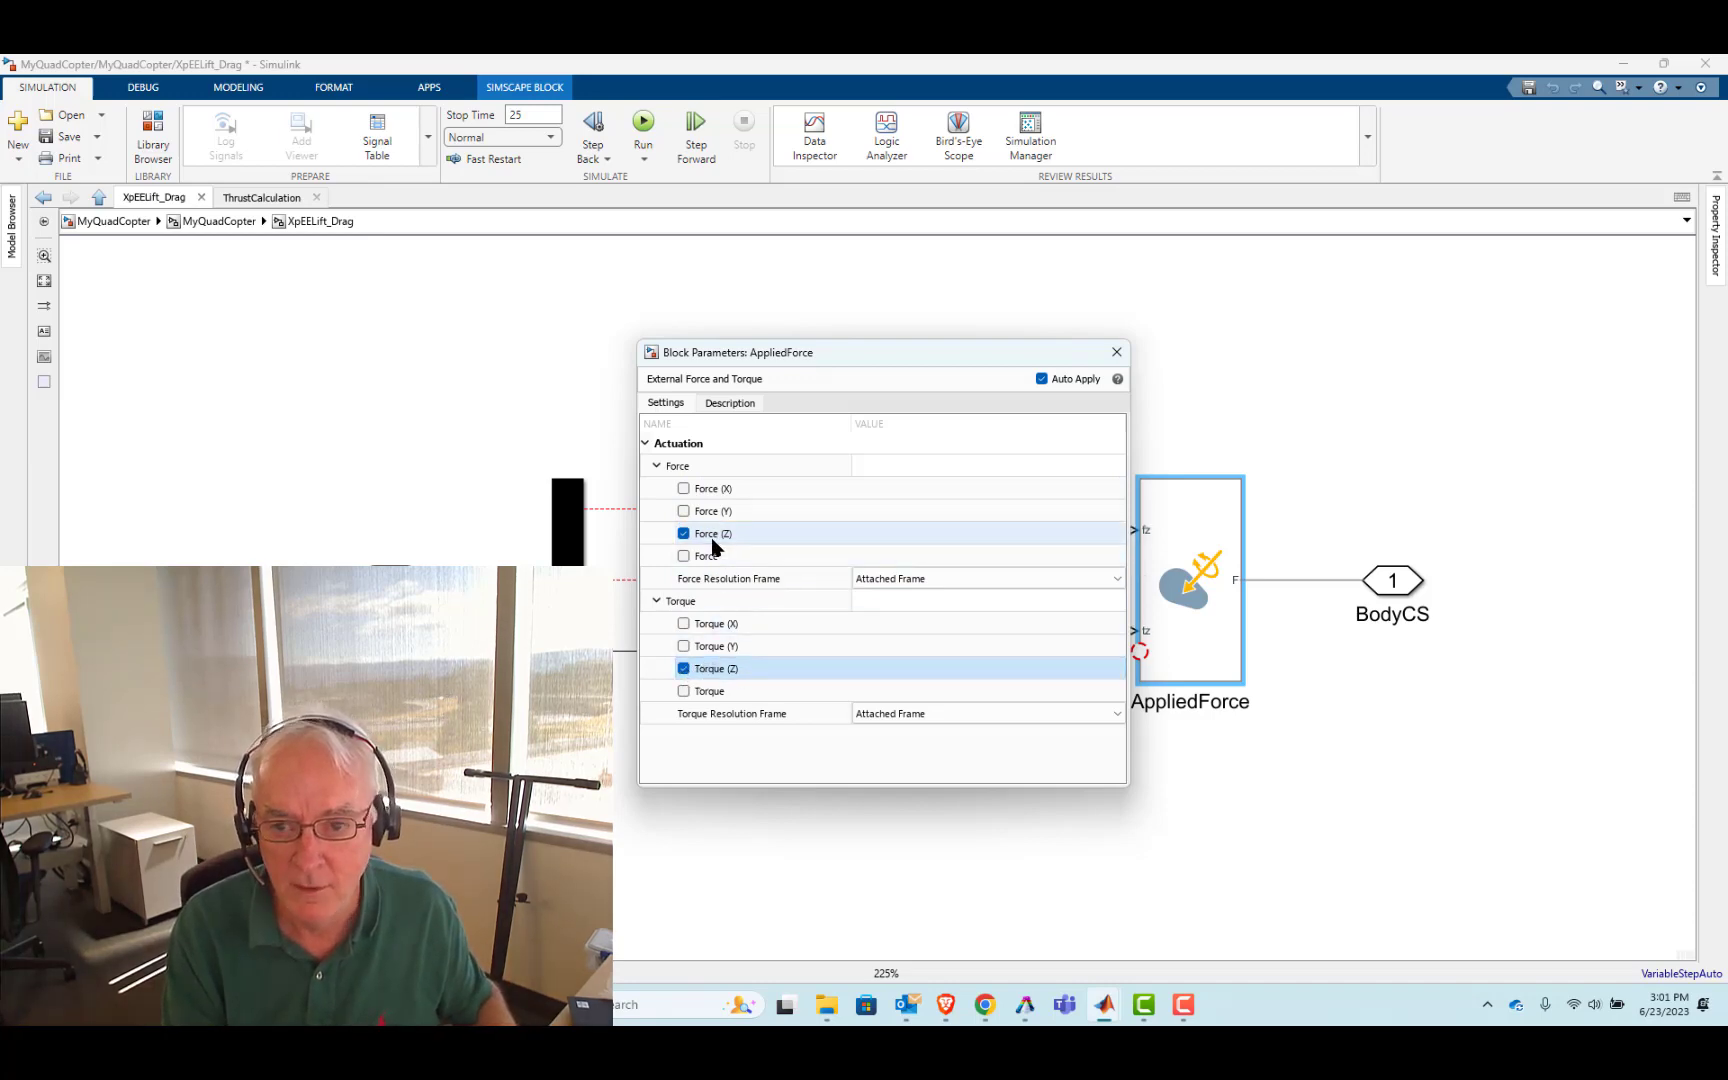
click(1116, 352)
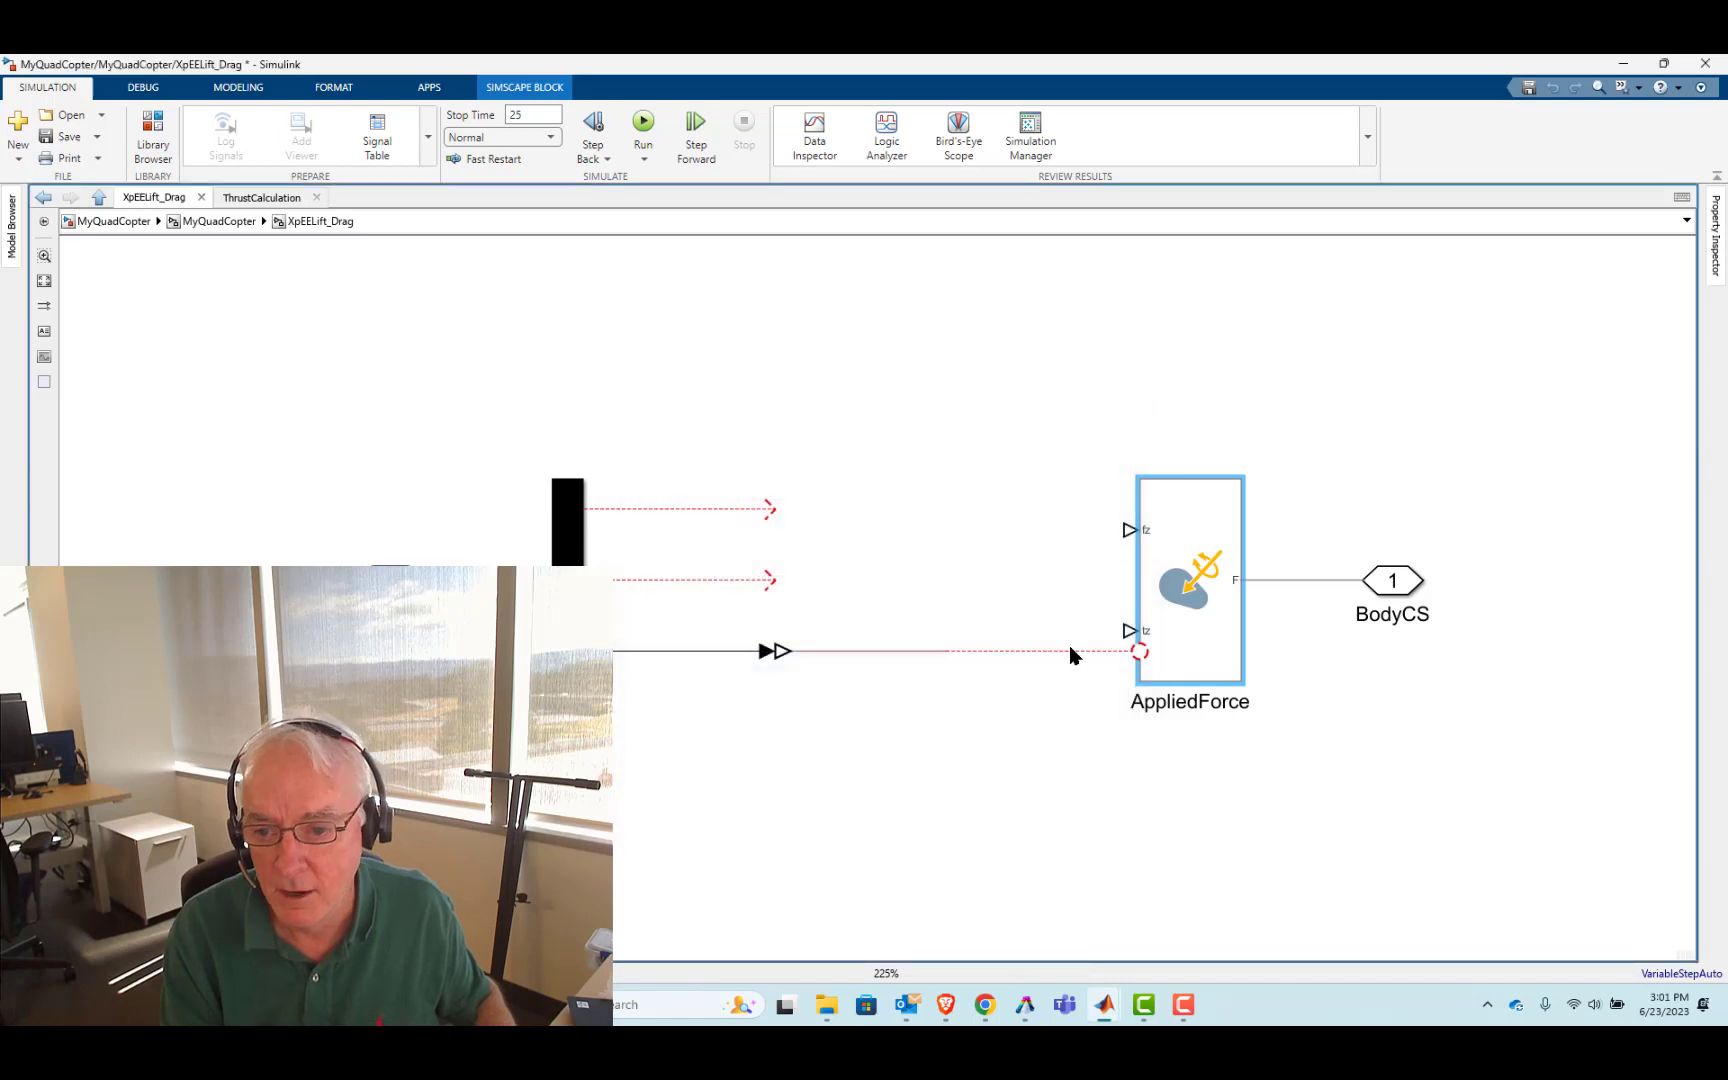
Delete the leftover signal lines that ran into AppliedForce
drag(649, 456, 852, 725)
key(Delete)
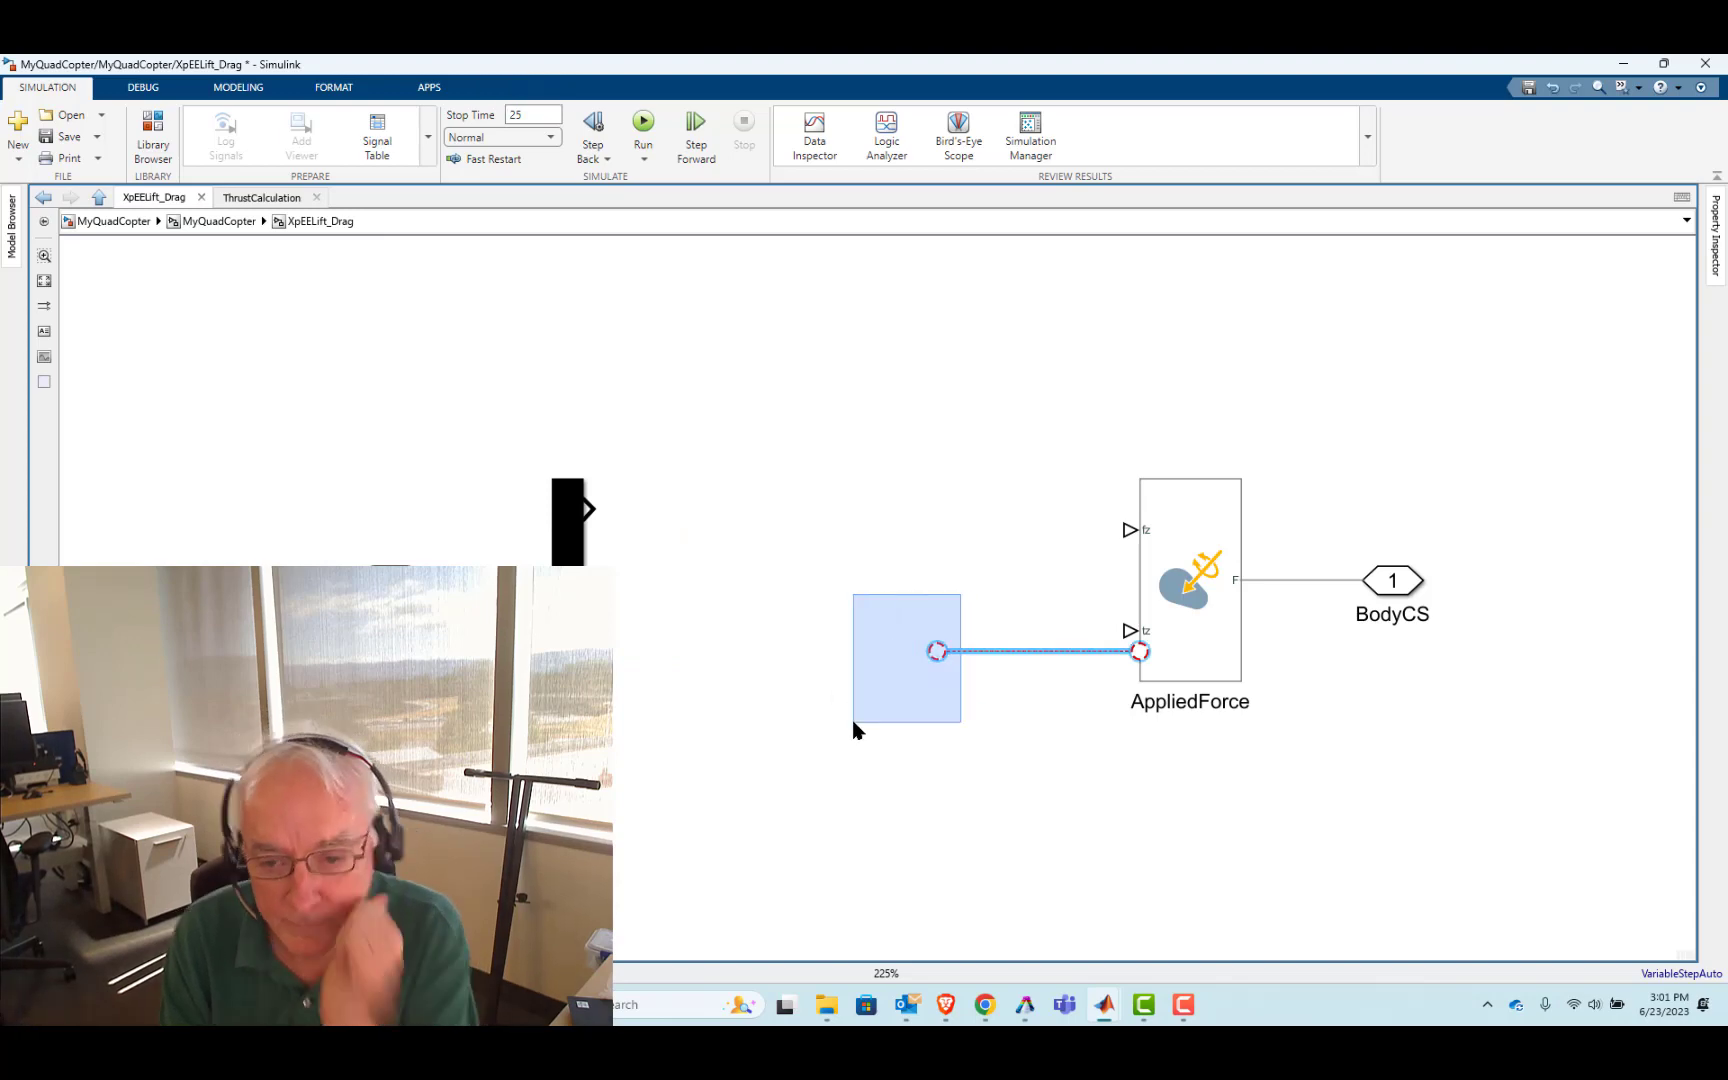
key(Delete)
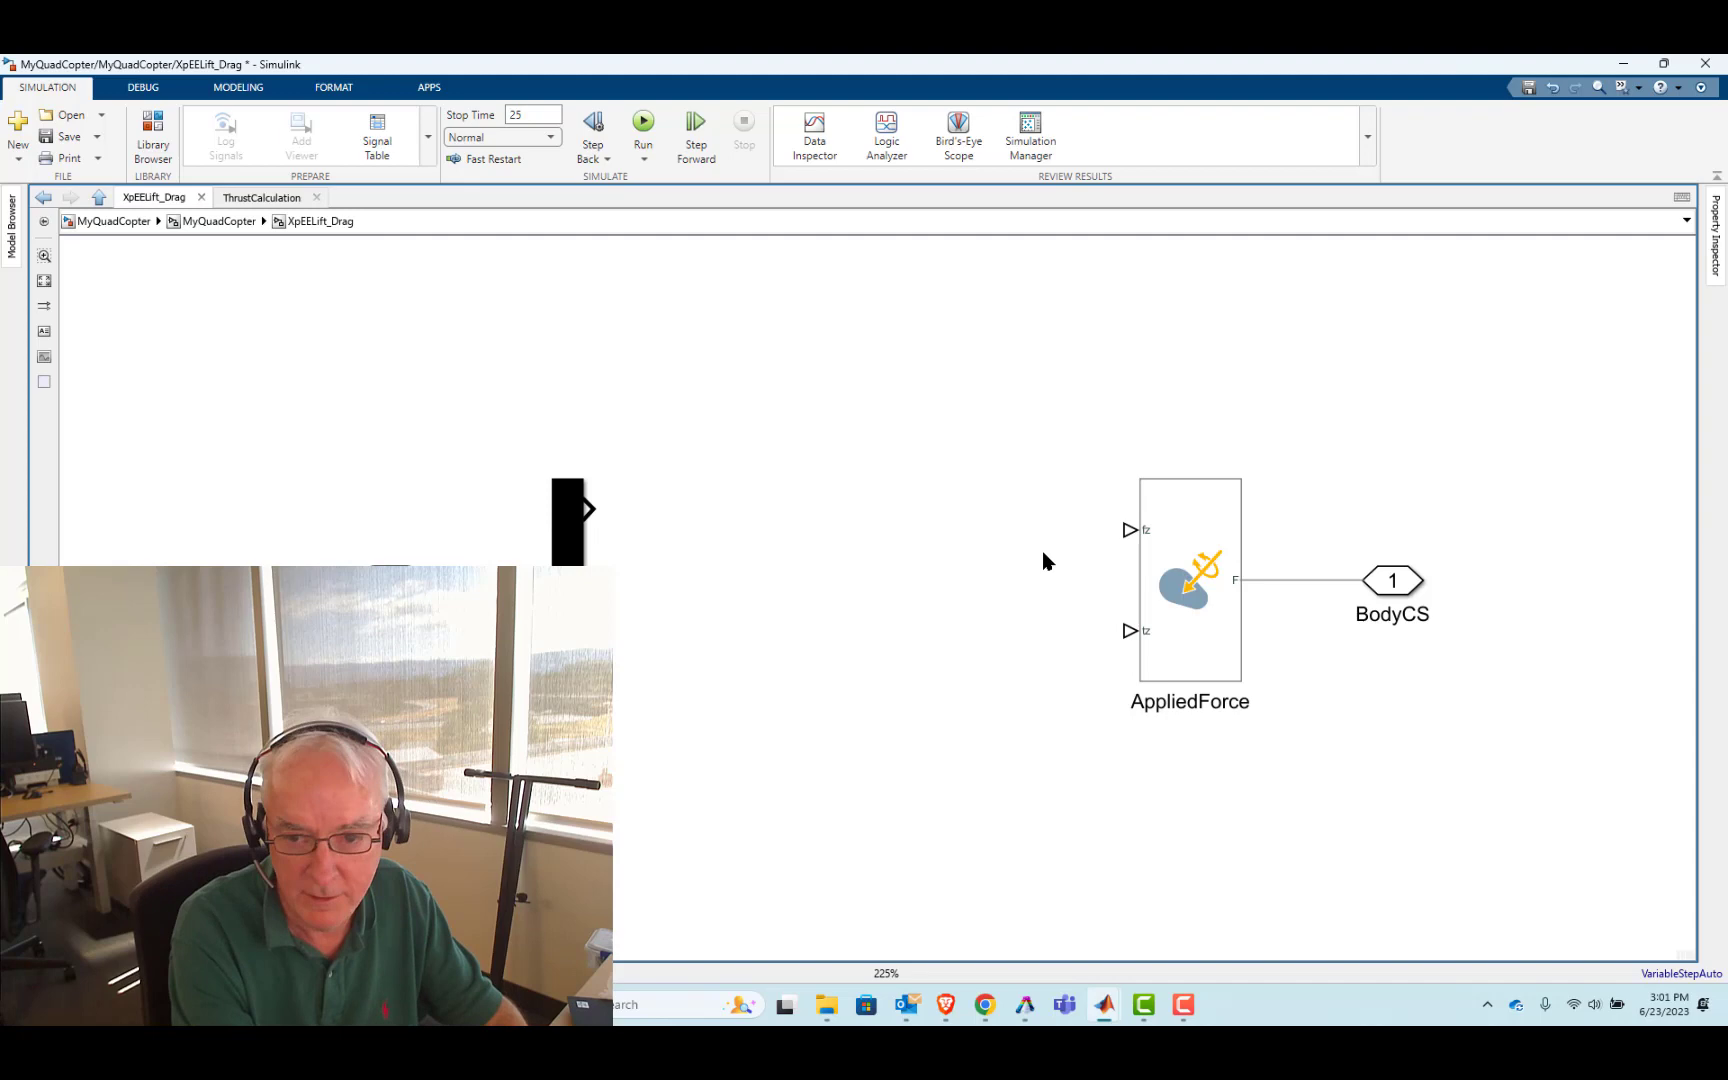
Add a Simulink-PS Converter wired to AppliedForce's fz input, with input unit N
double_click(806, 351)
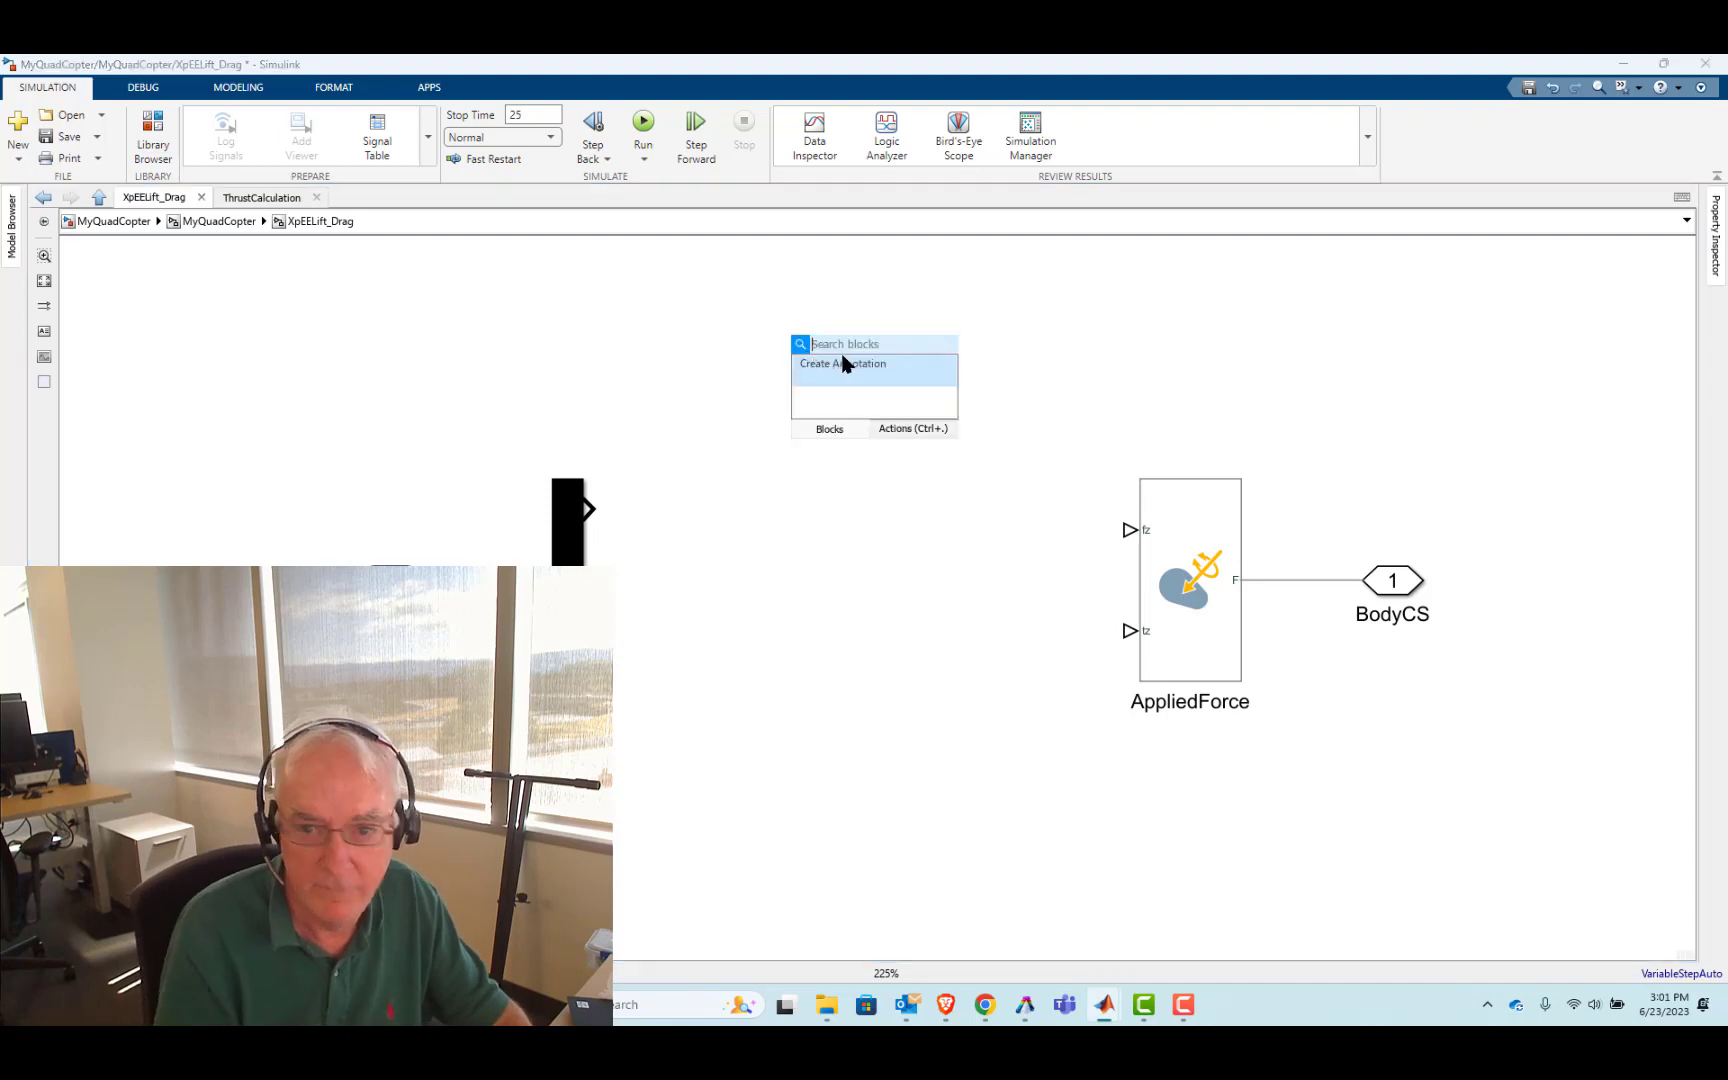
text(simulin)
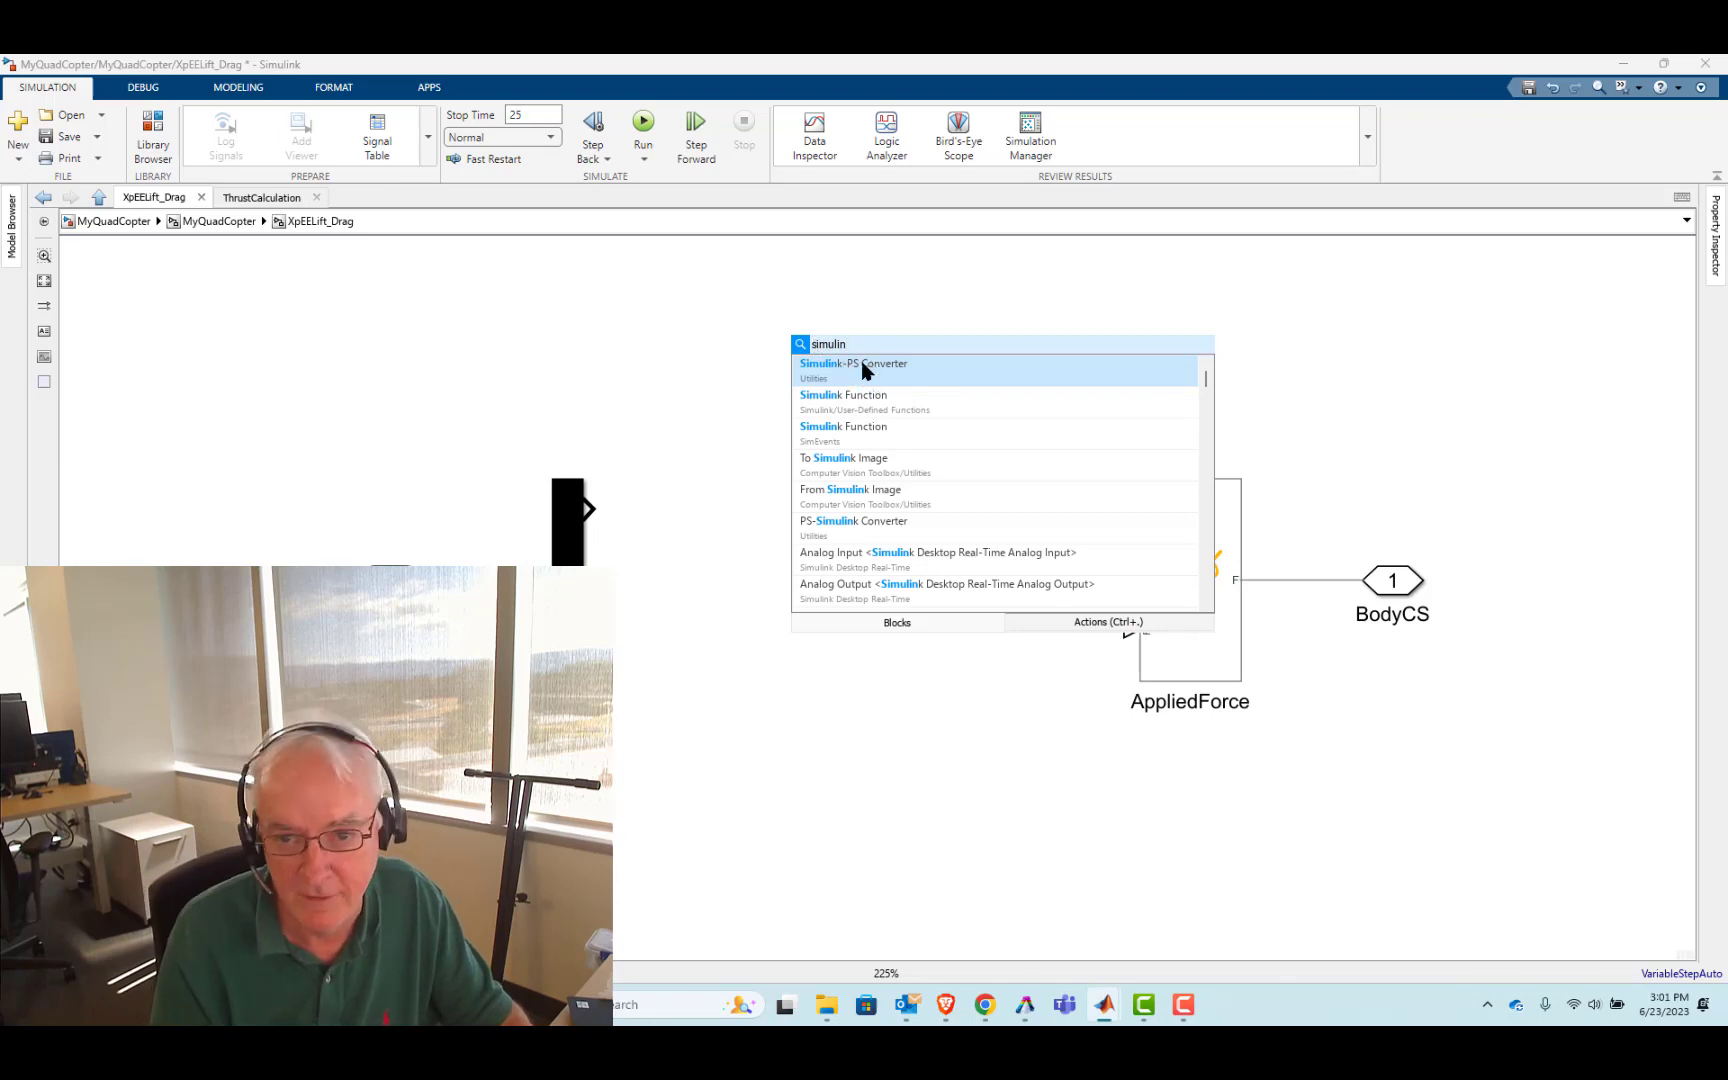
click(866, 372)
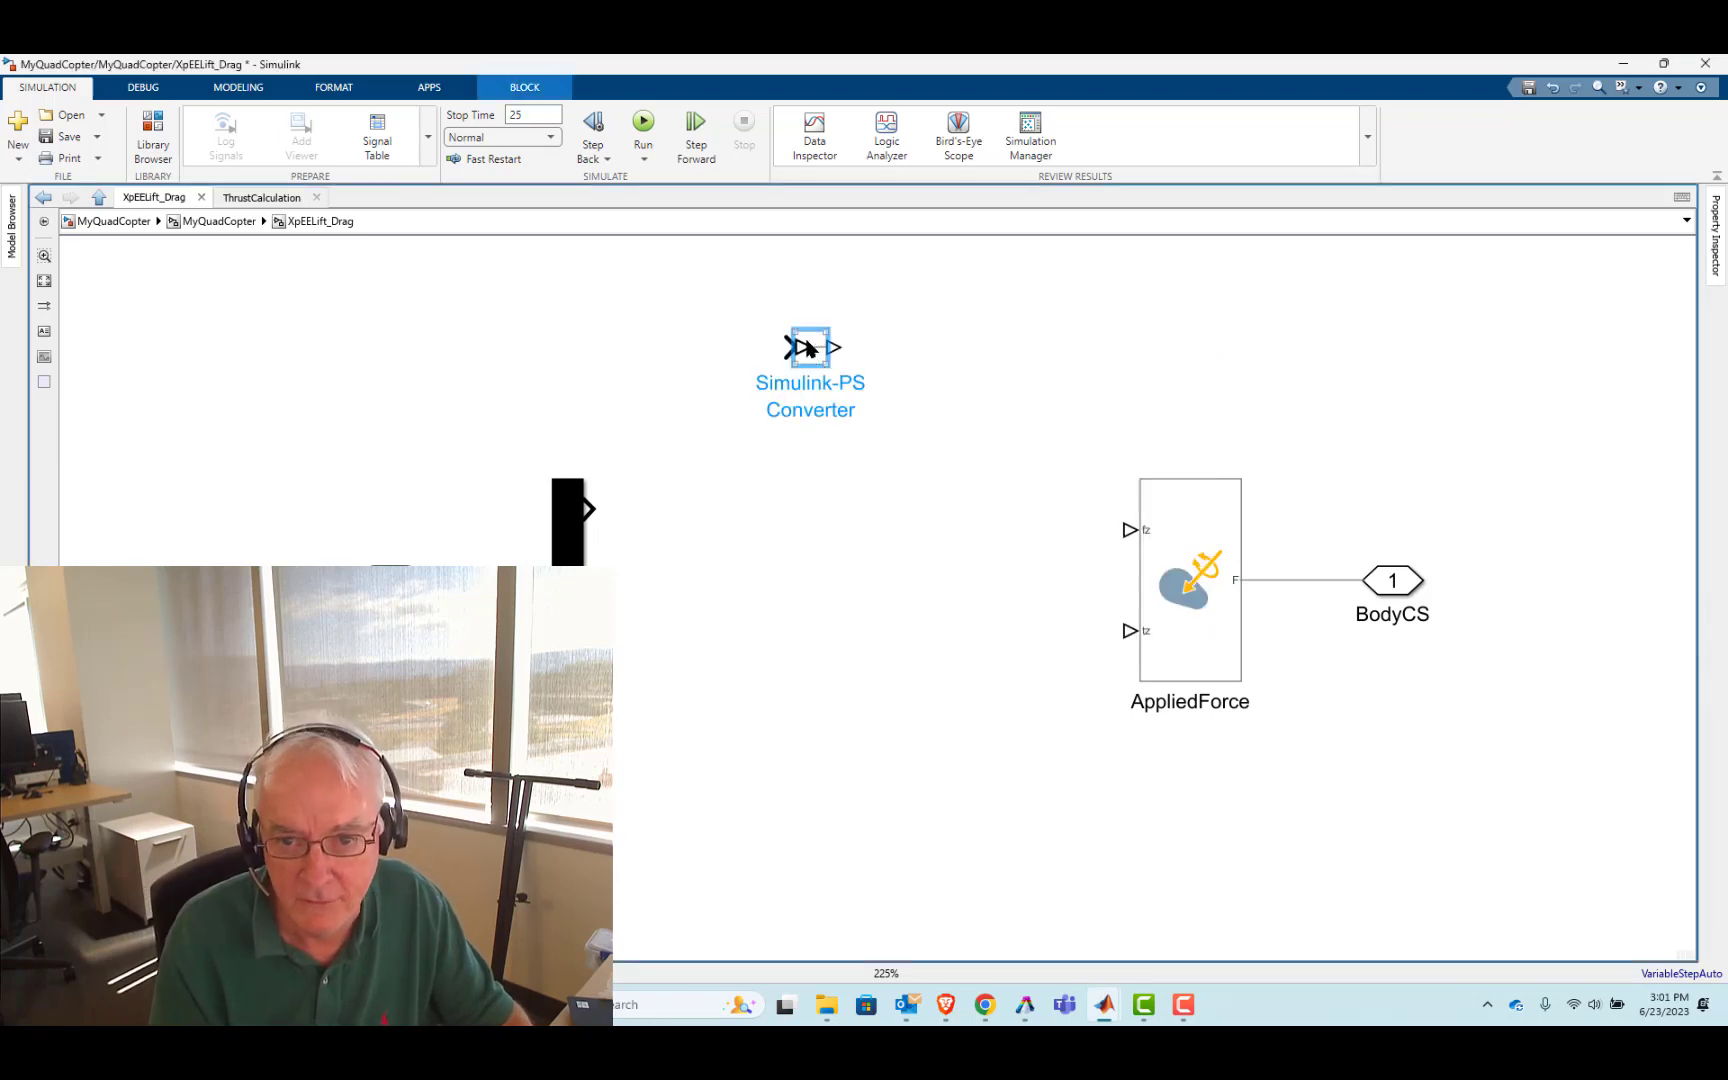
drag(815, 358, 1007, 540)
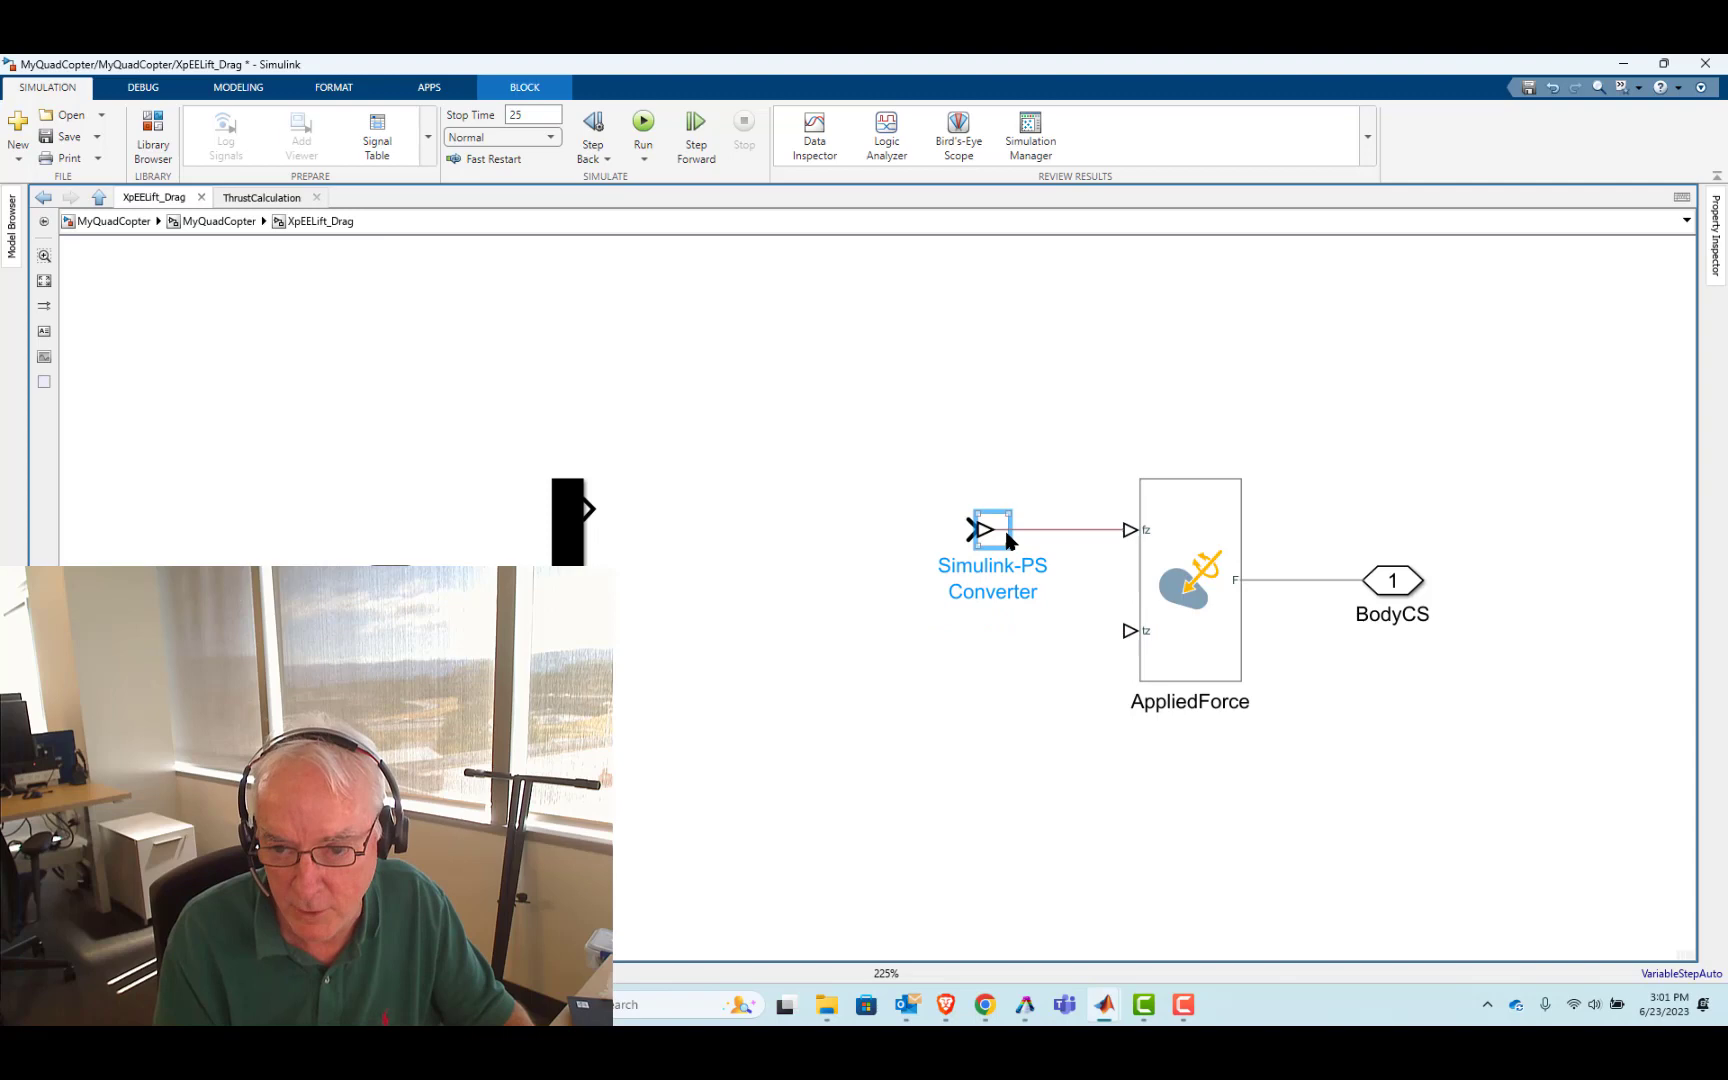
double_click(1000, 533)
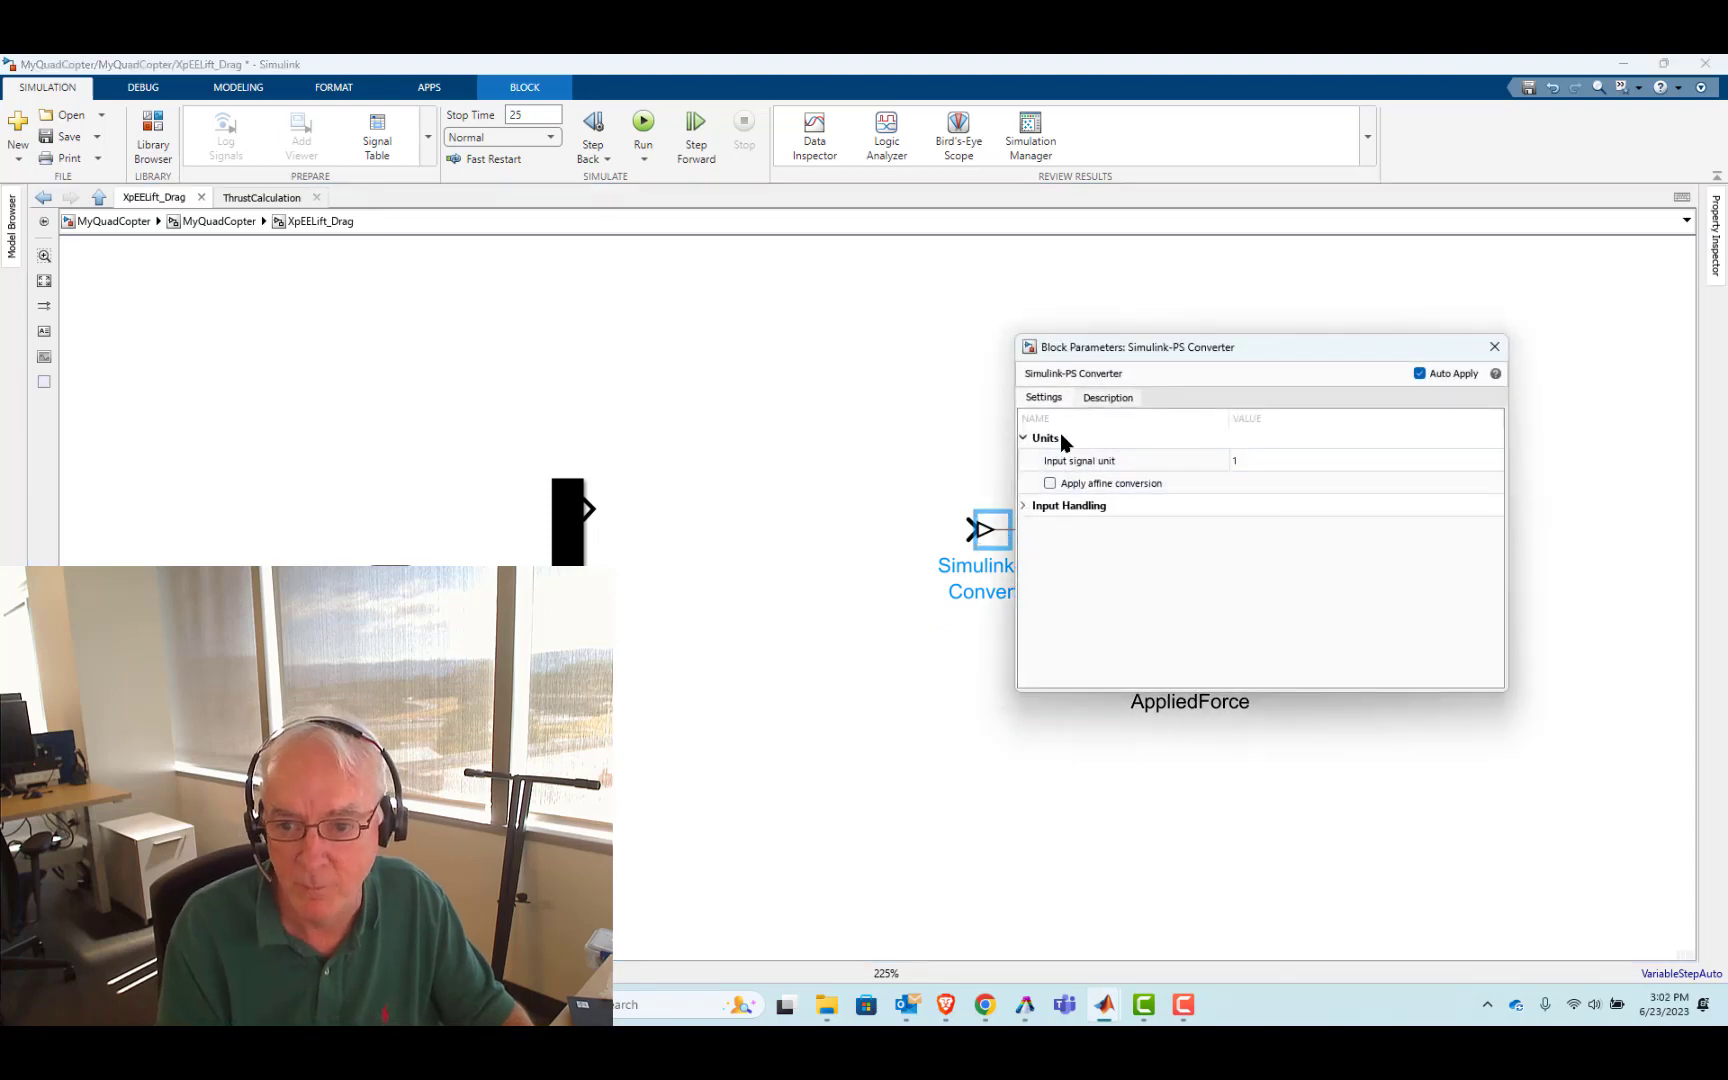
click(1023, 505)
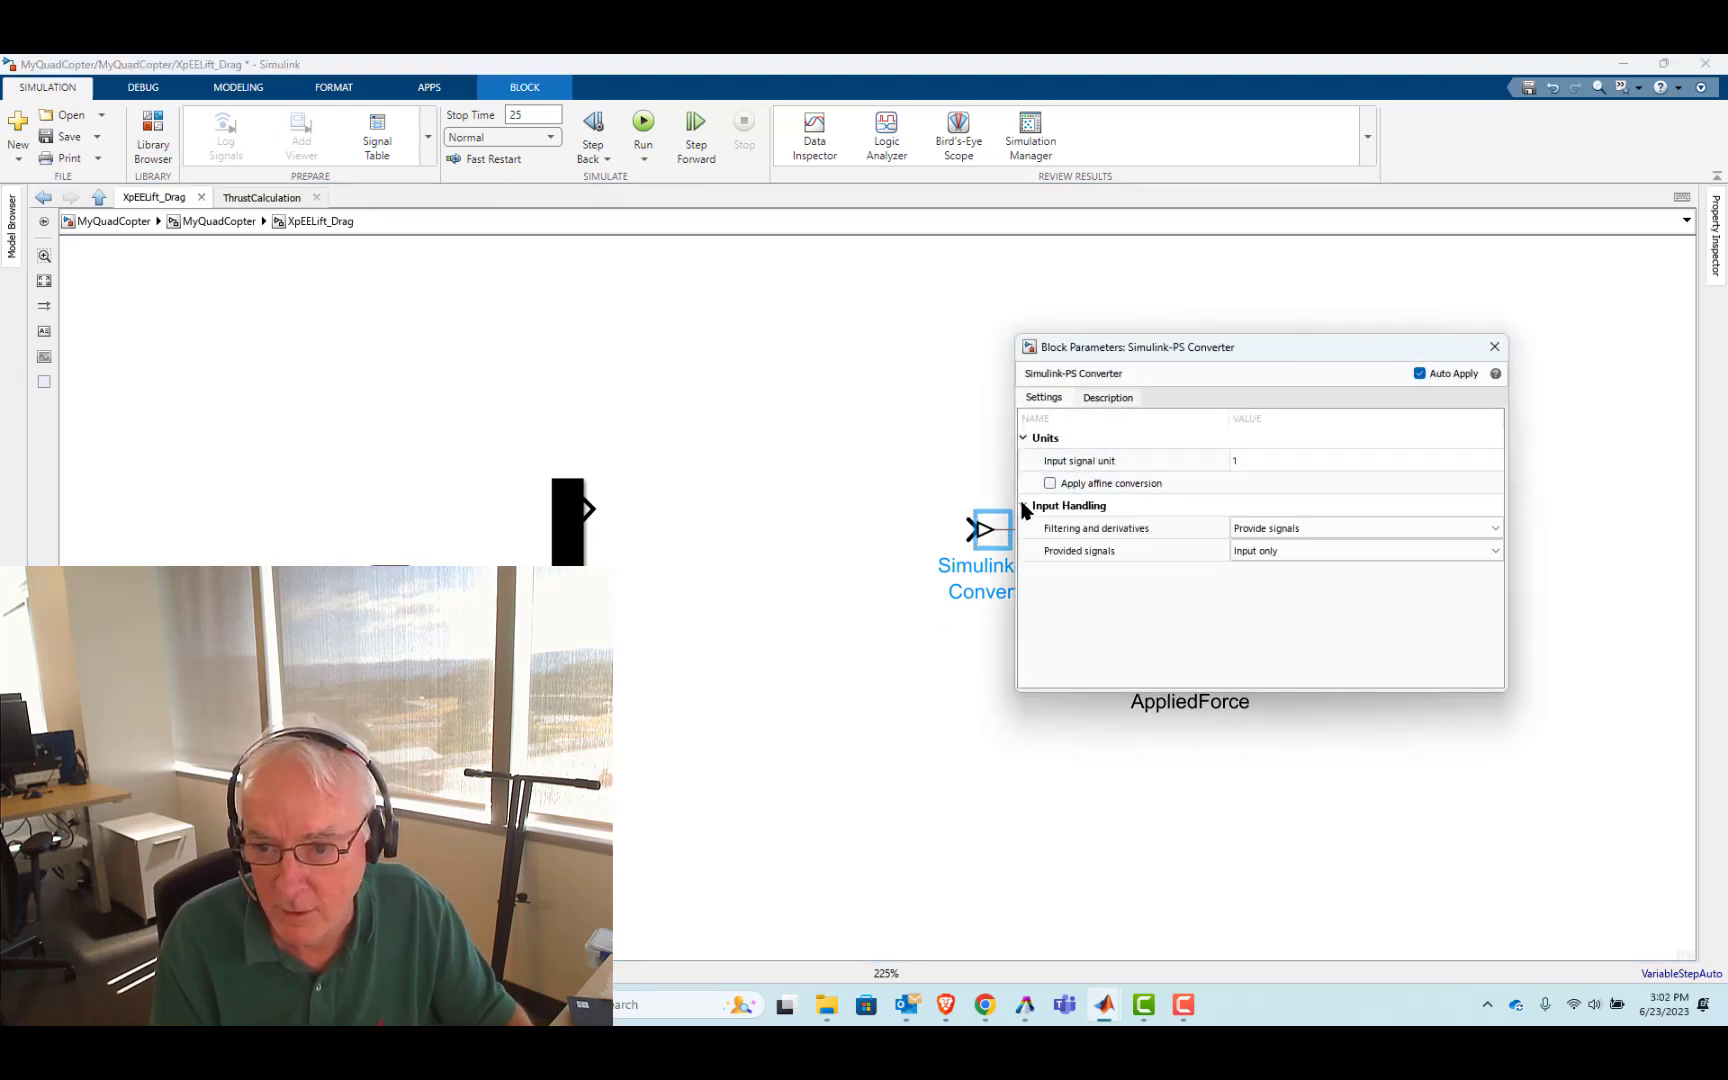
click(1251, 463)
click(1251, 461)
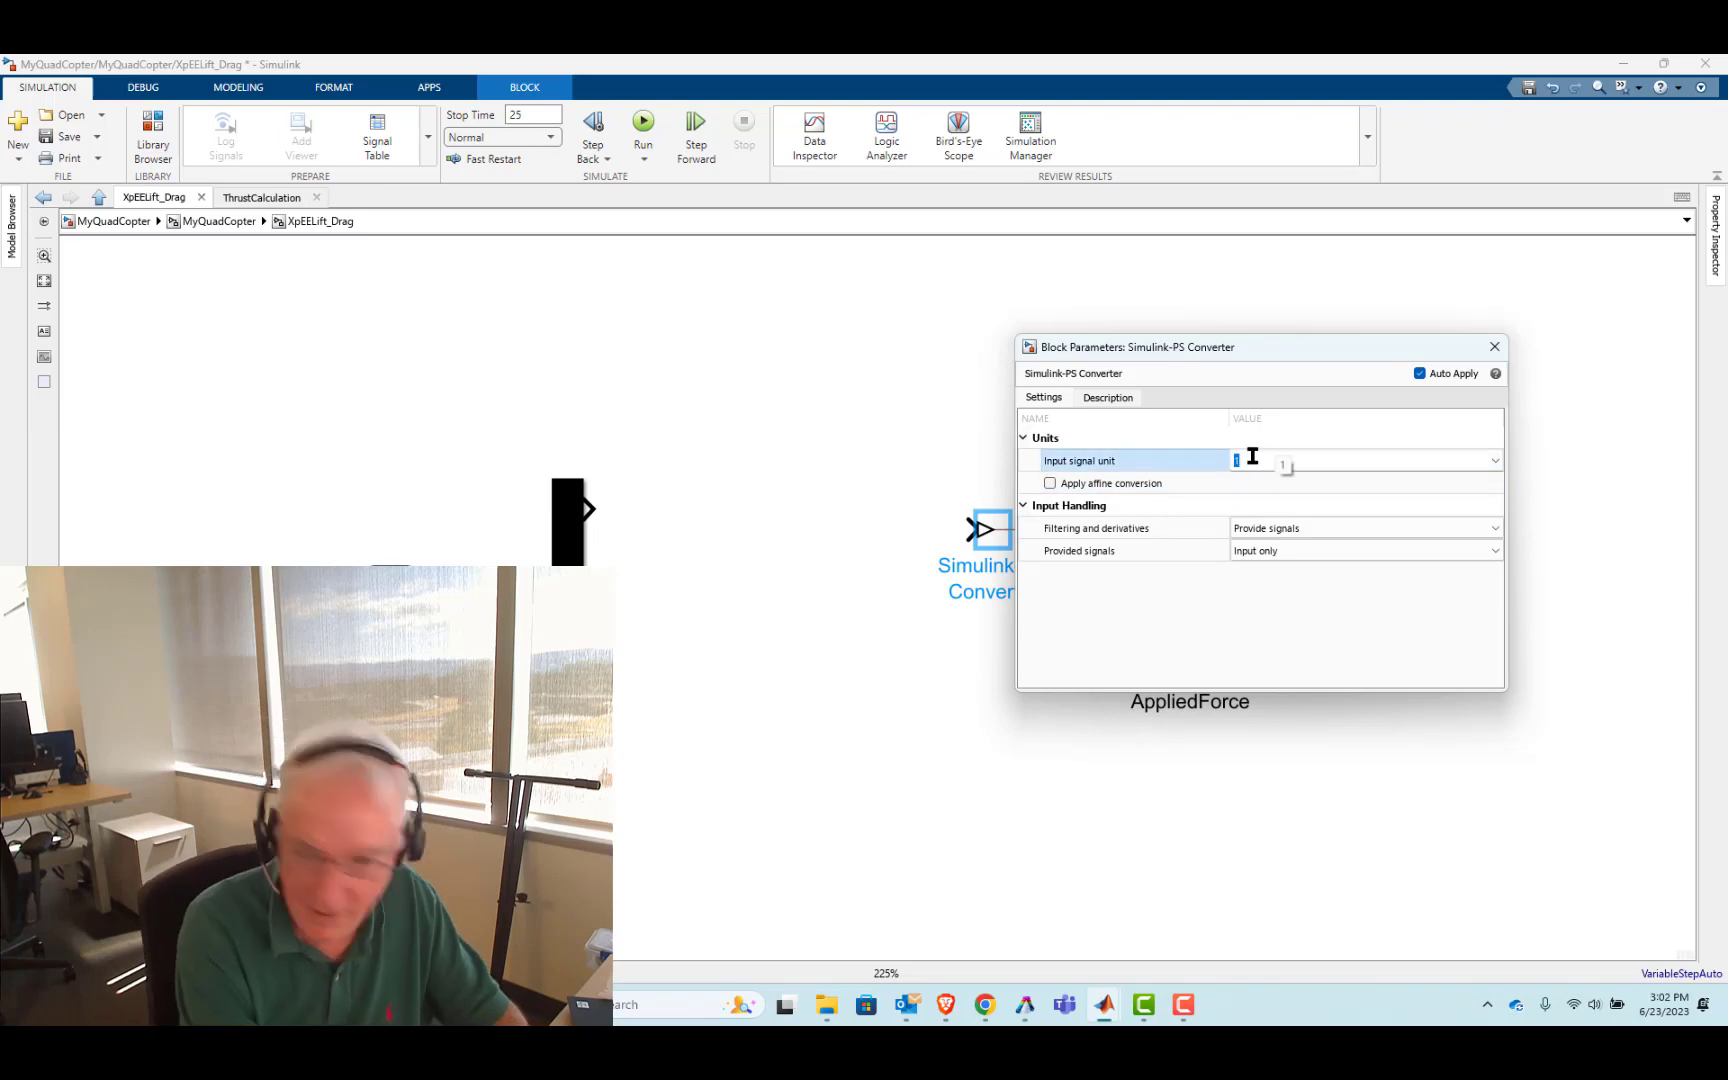
text(N)
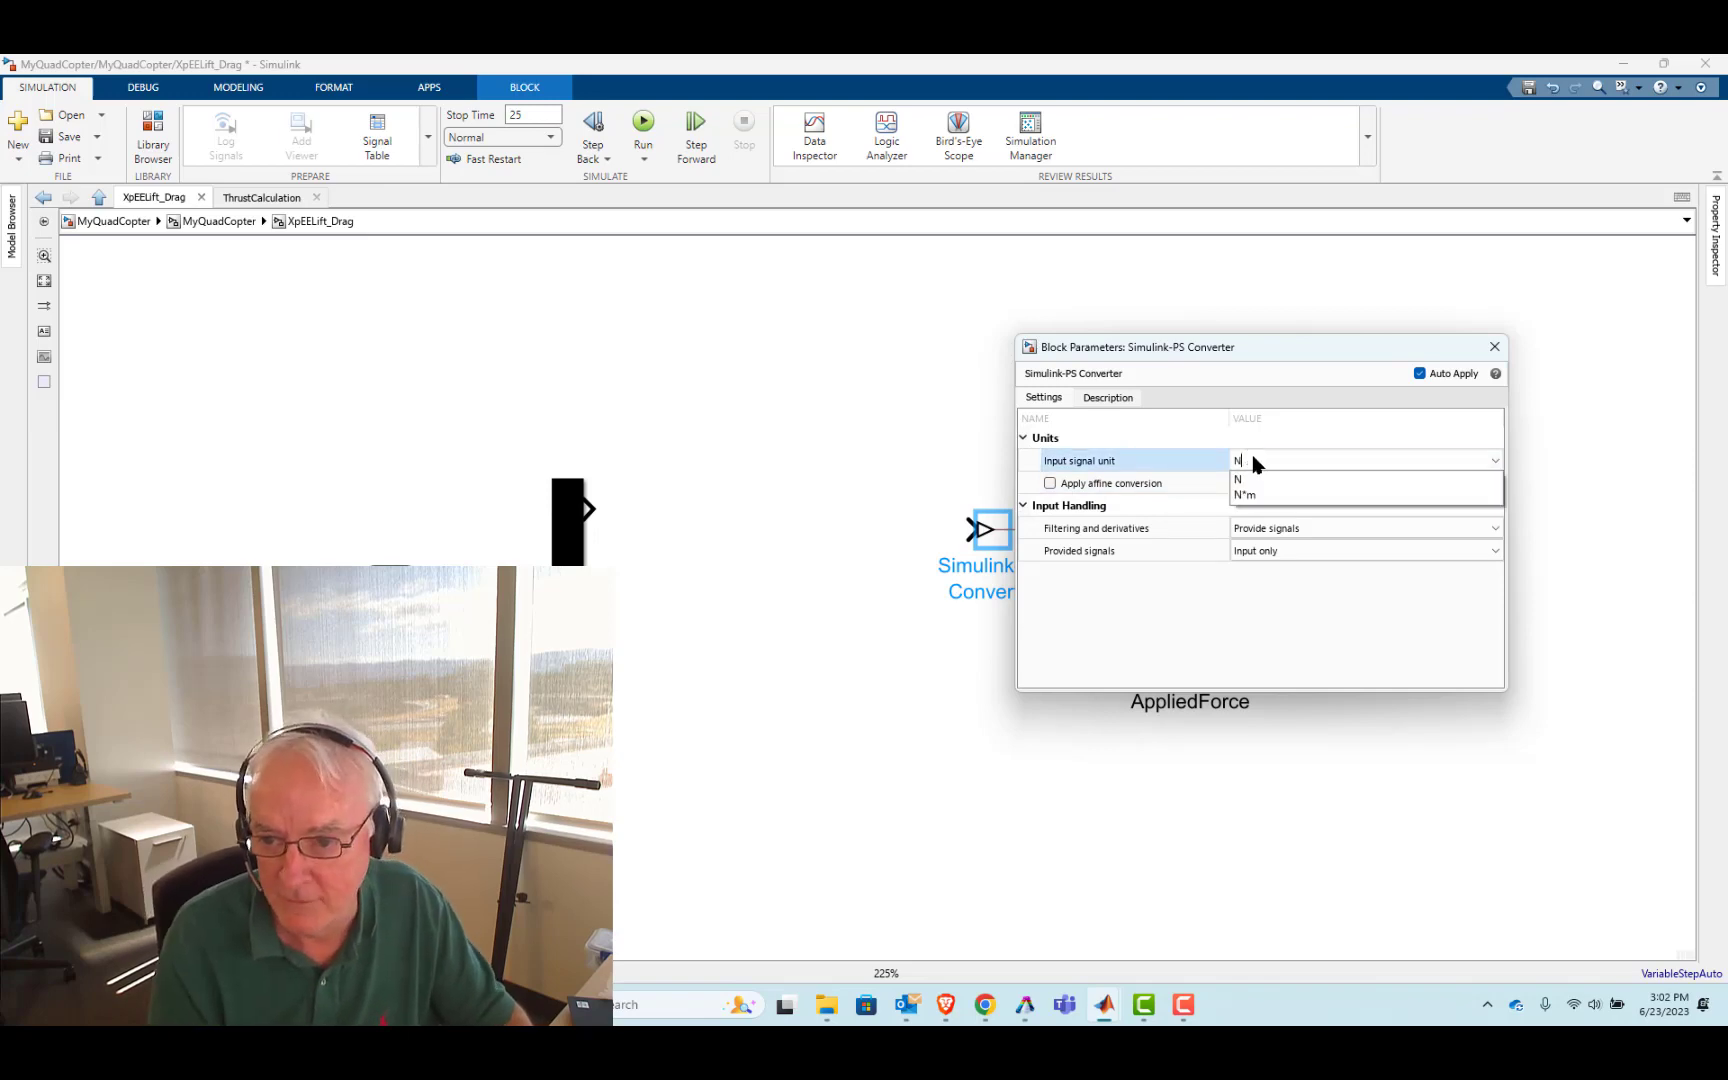
key(Escape)
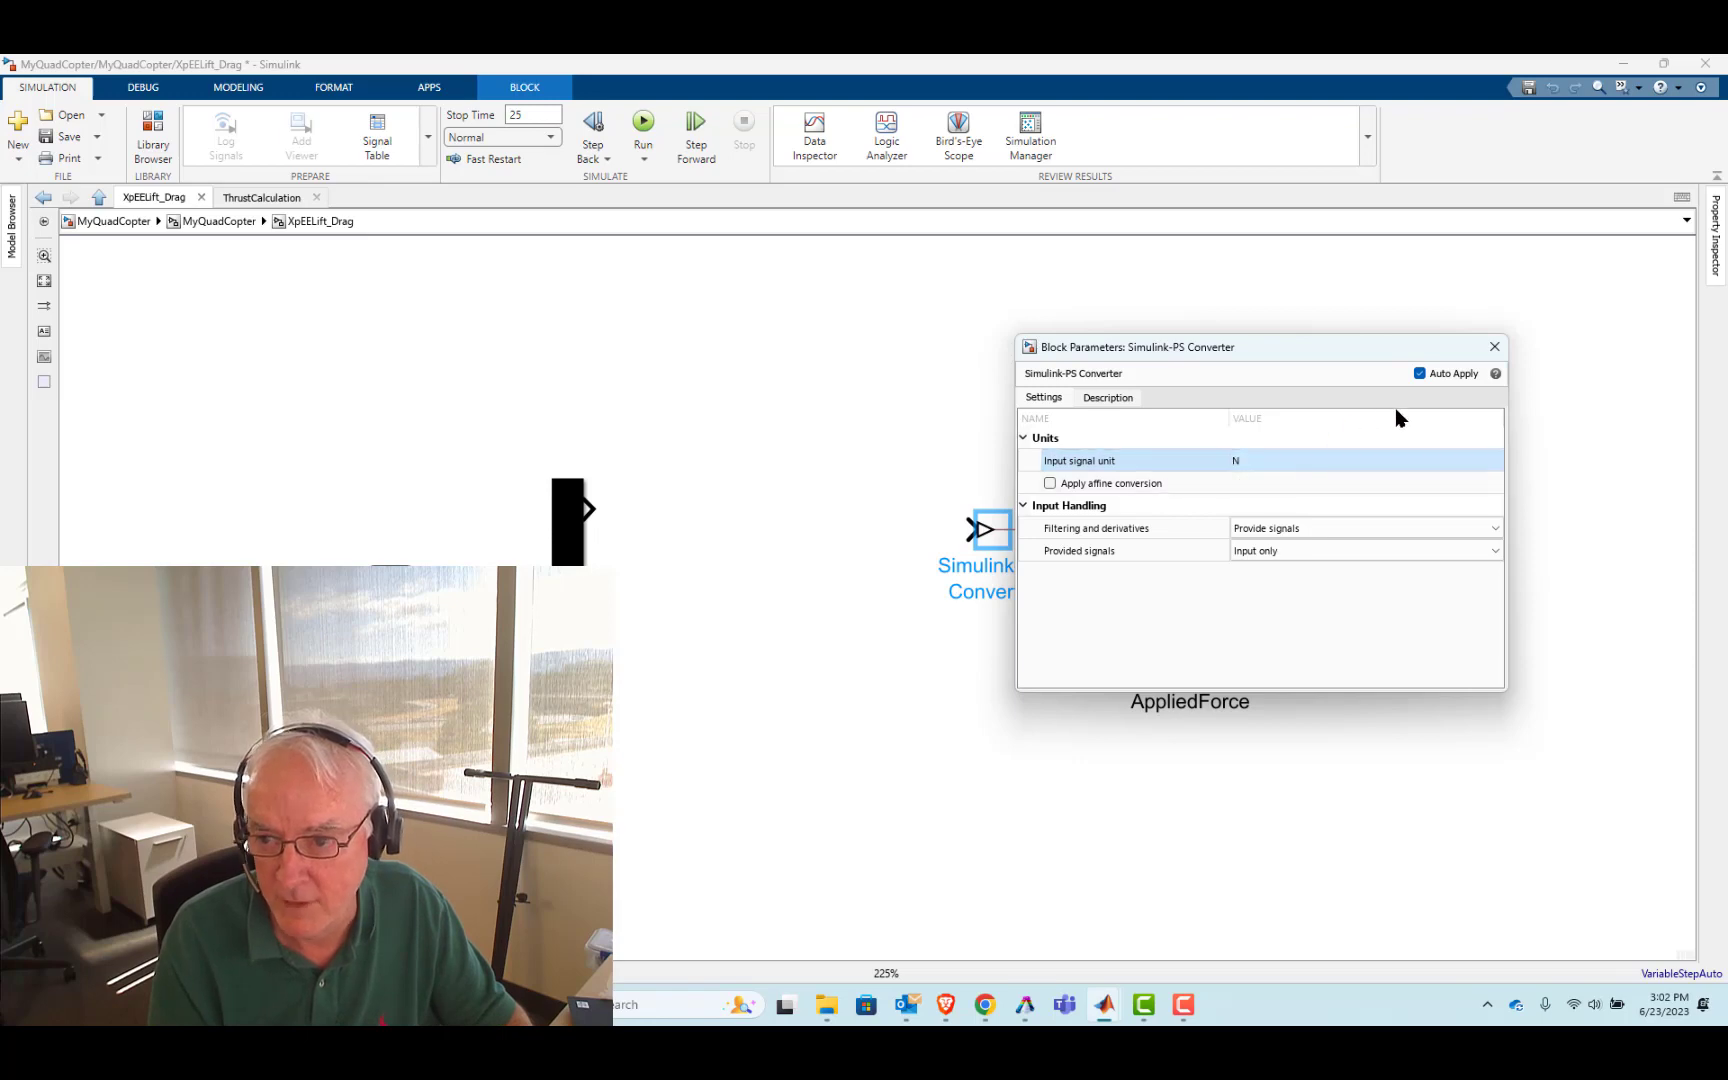
click(1494, 348)
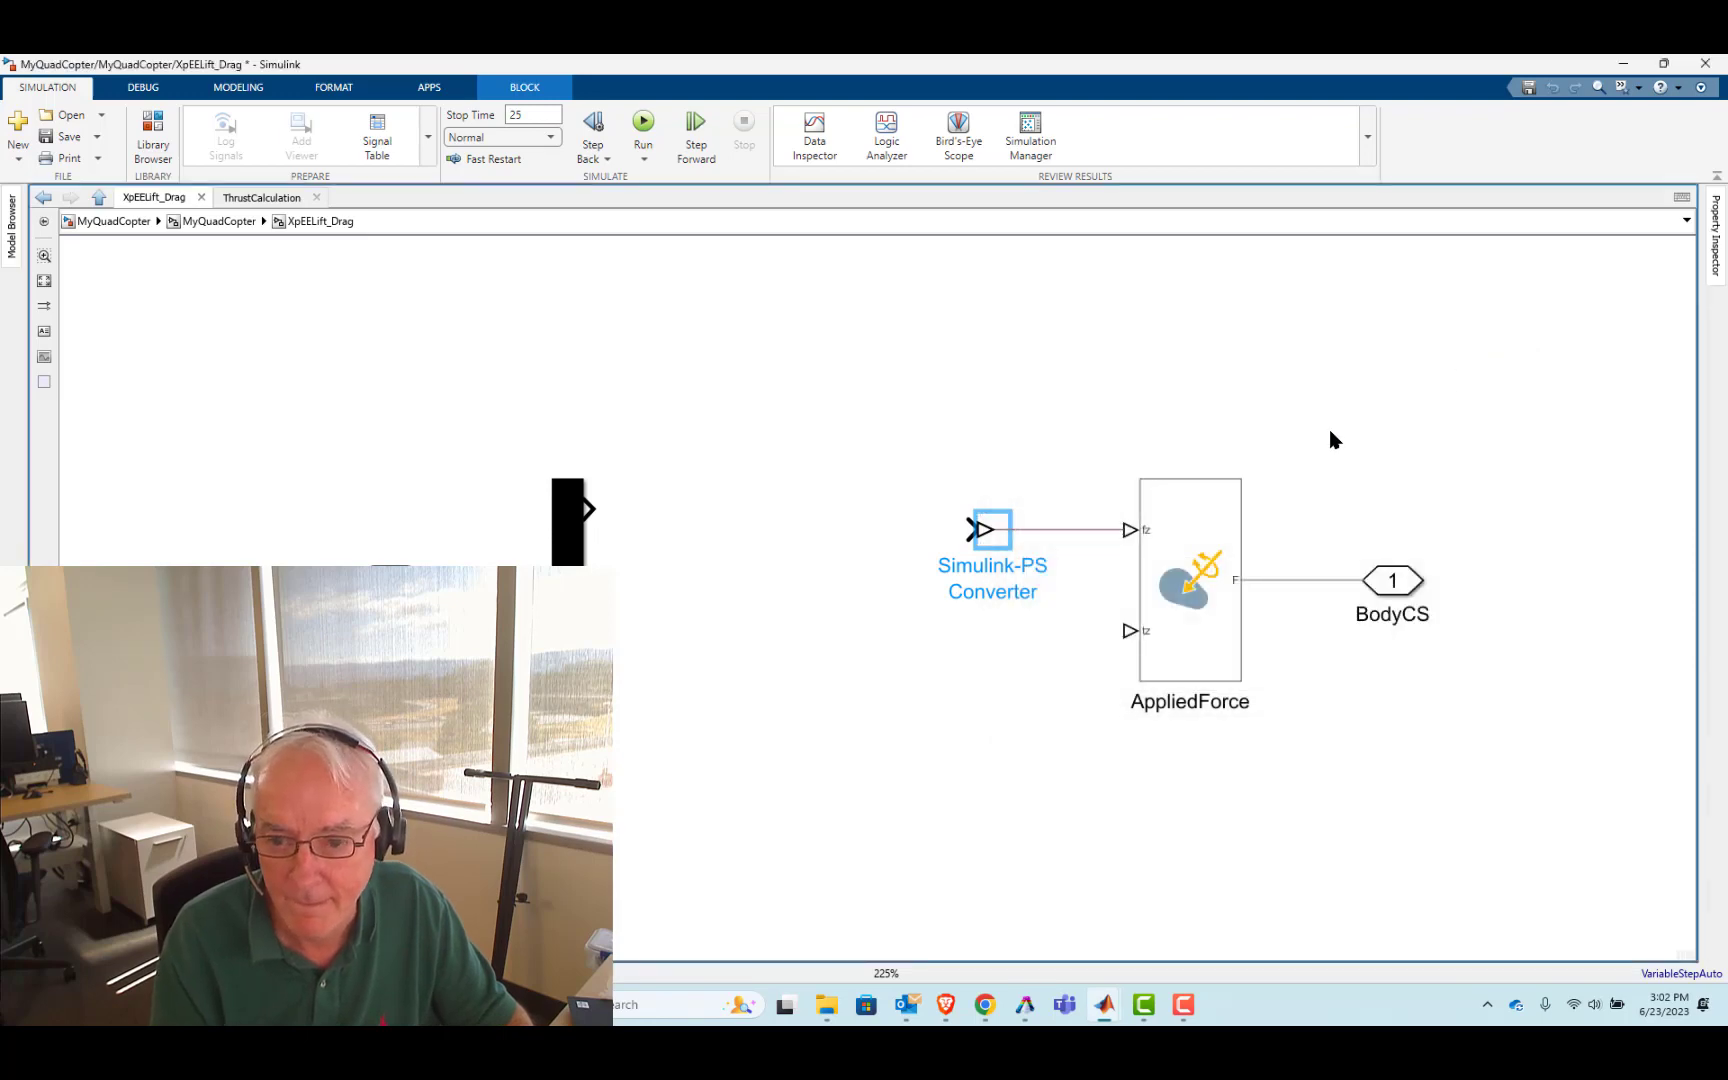
Copy the converter to the tz input and set its input unit to N*m
drag(984, 529, 994, 636)
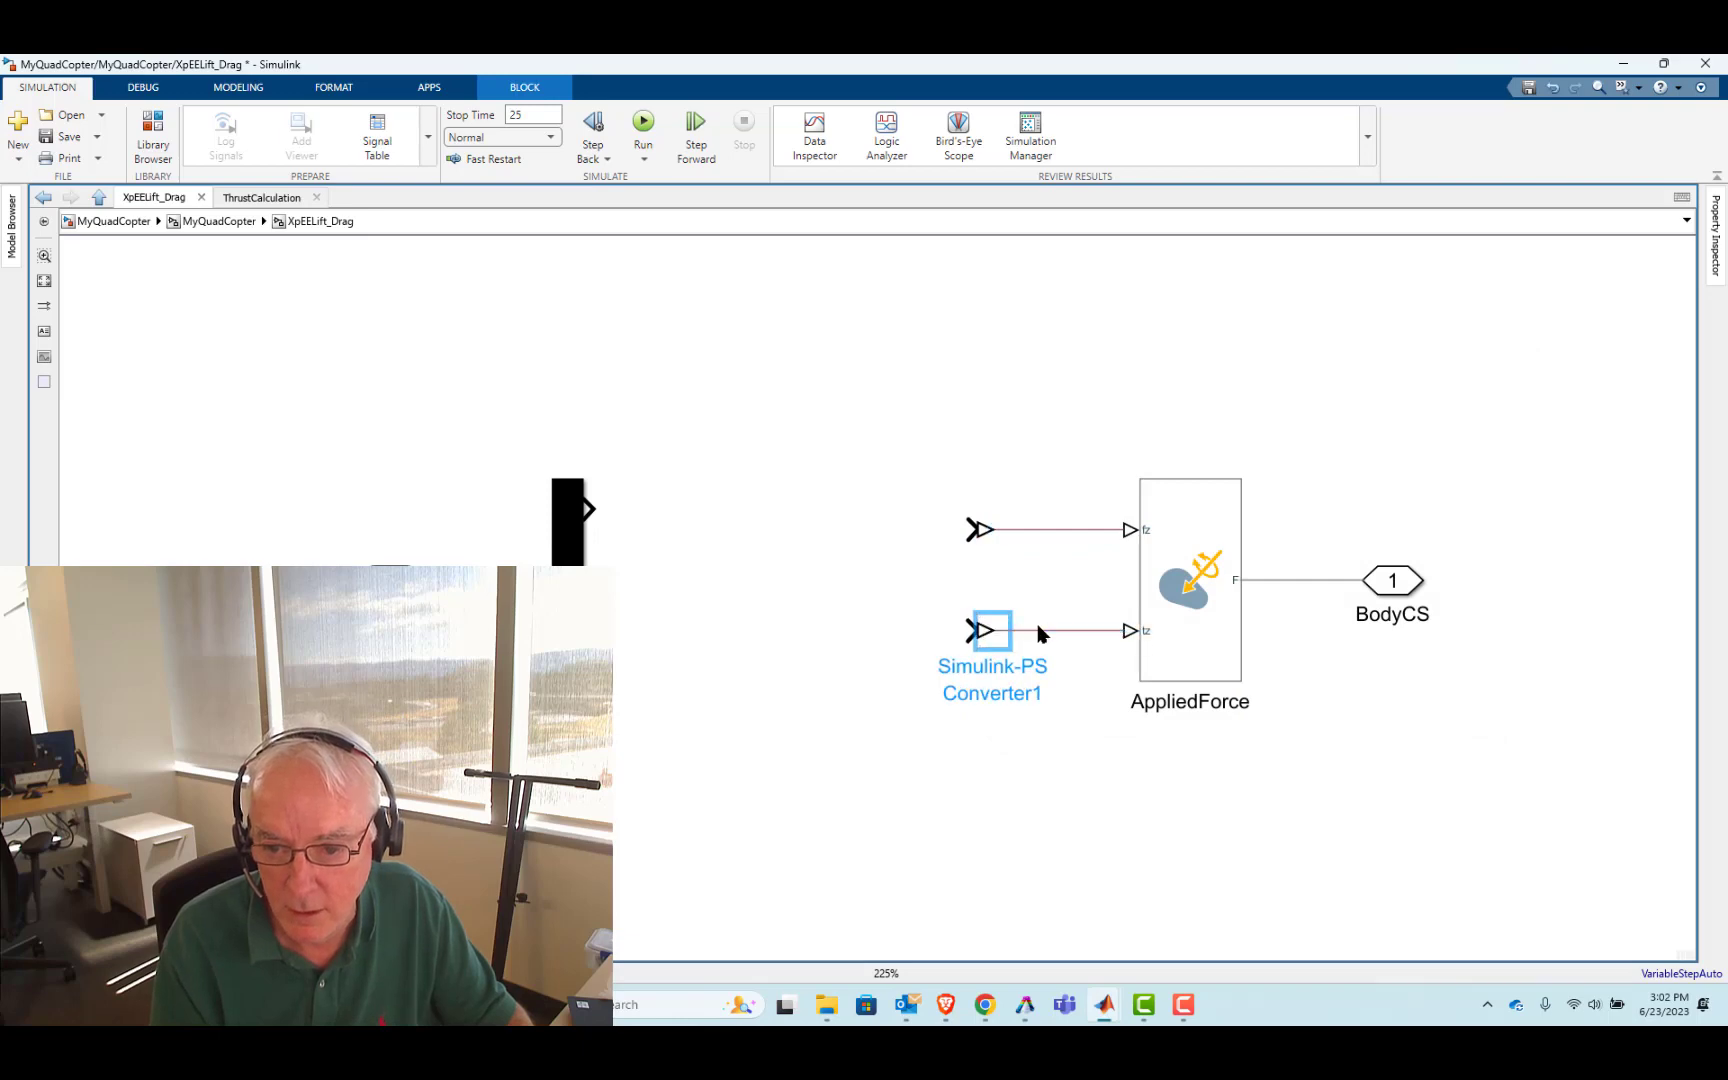
double_click(995, 632)
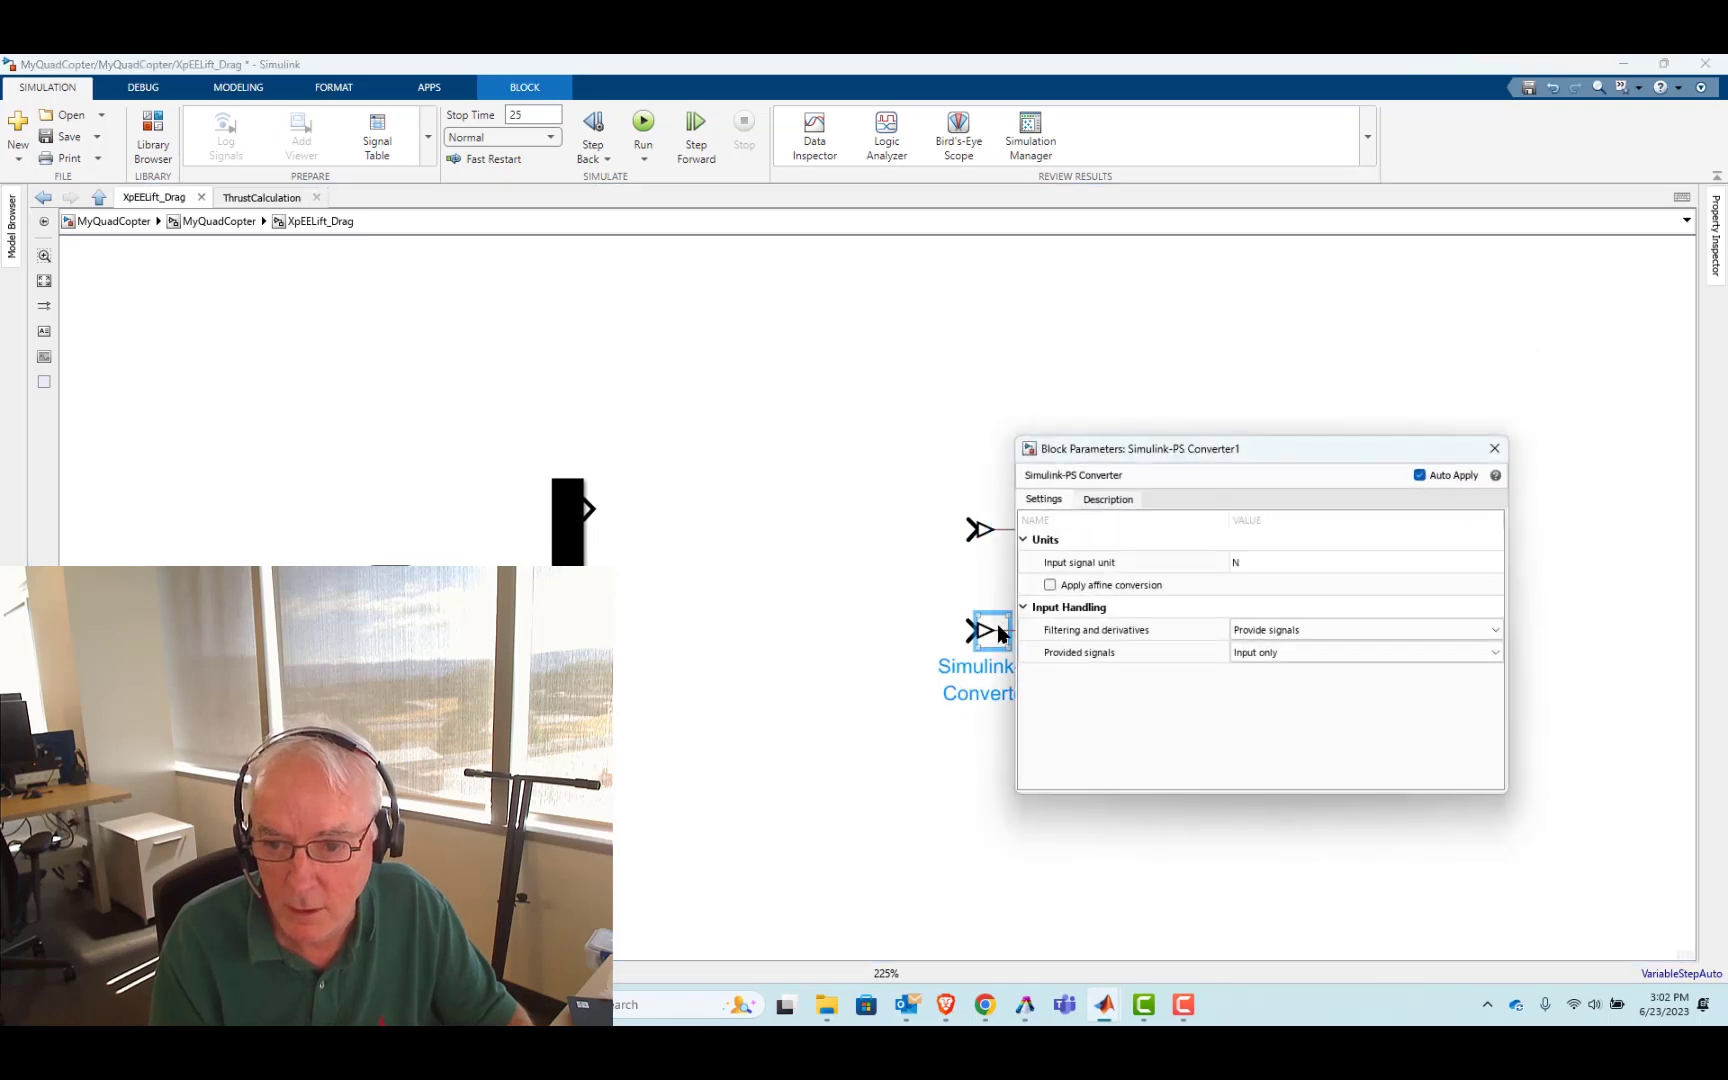
click(1250, 562)
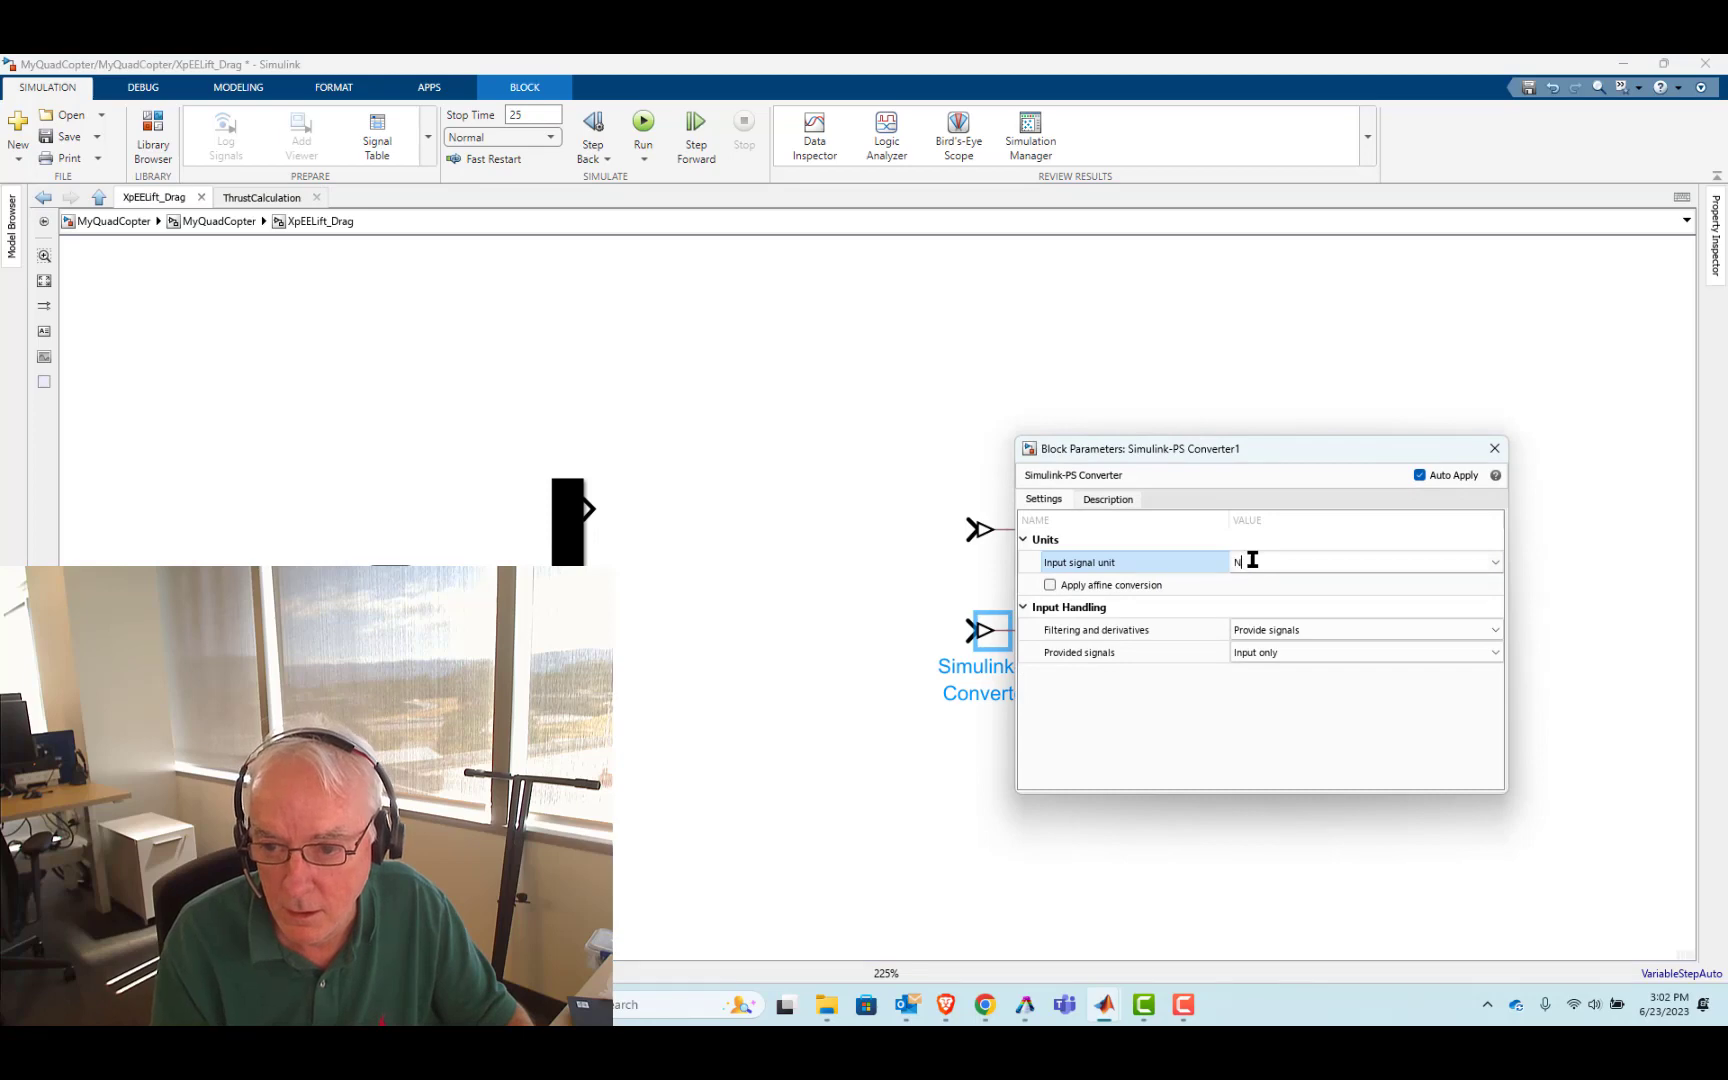
text(*)
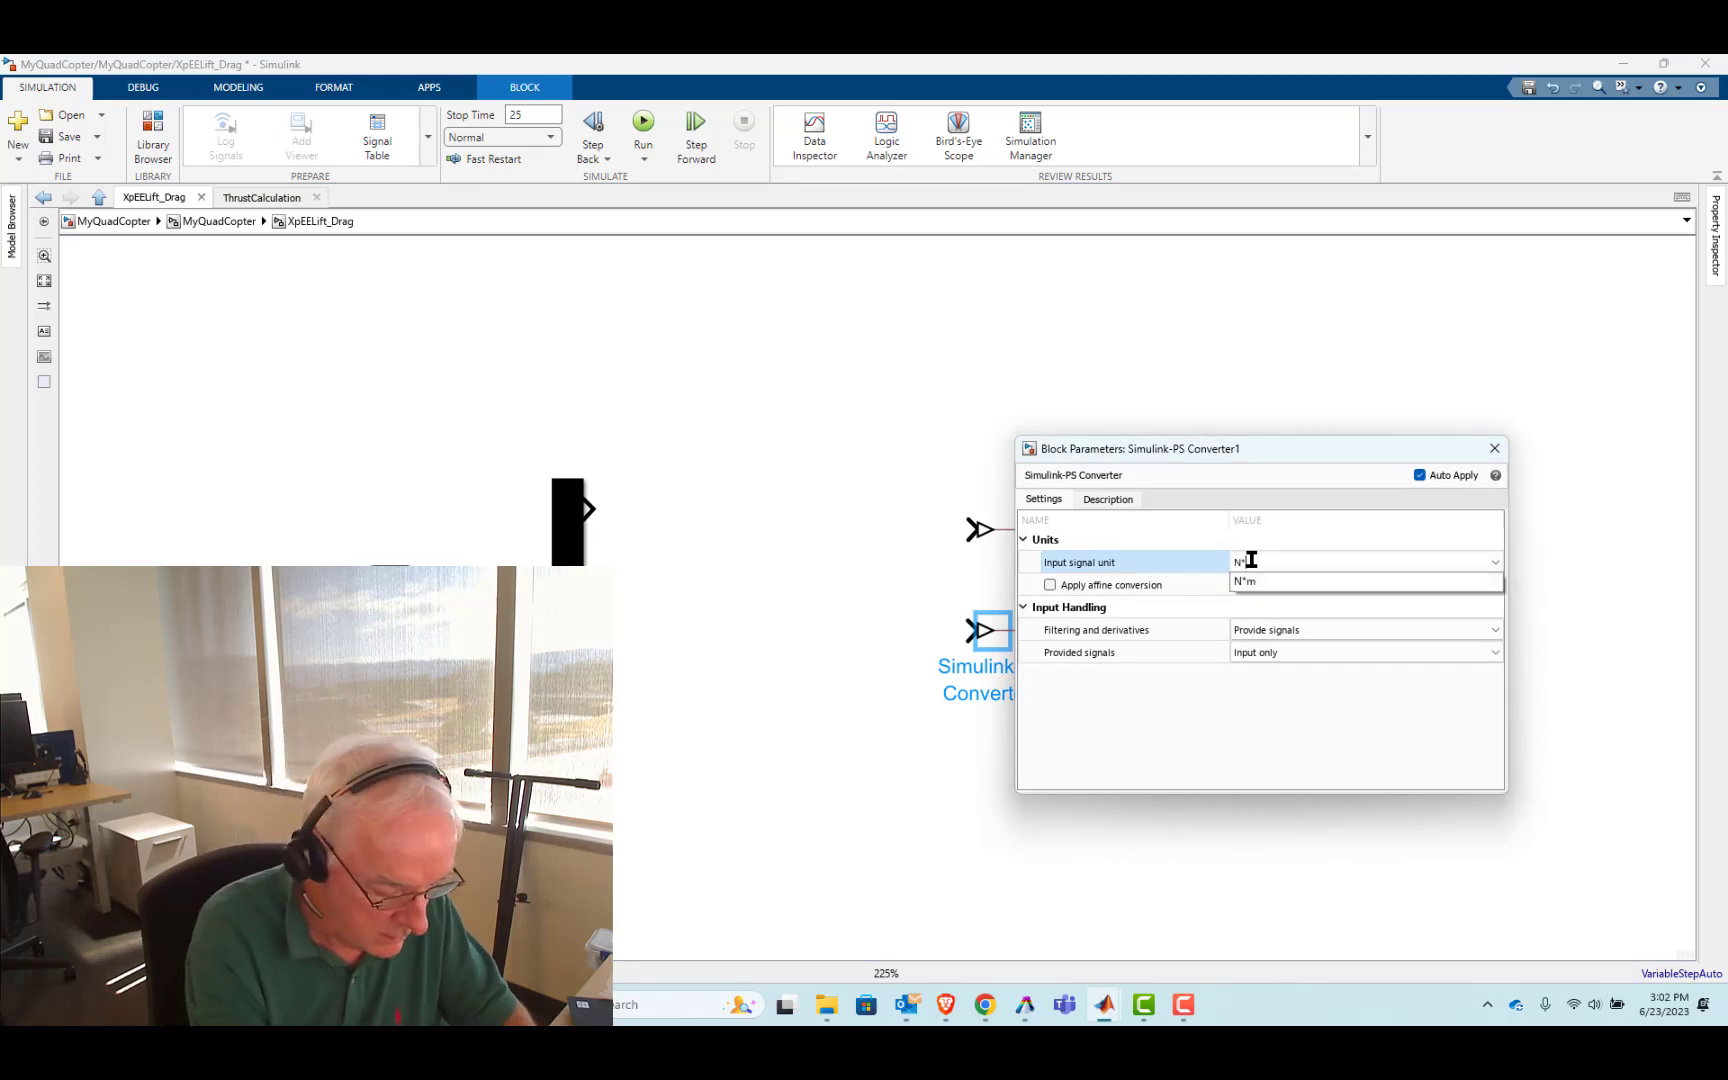
text(m)
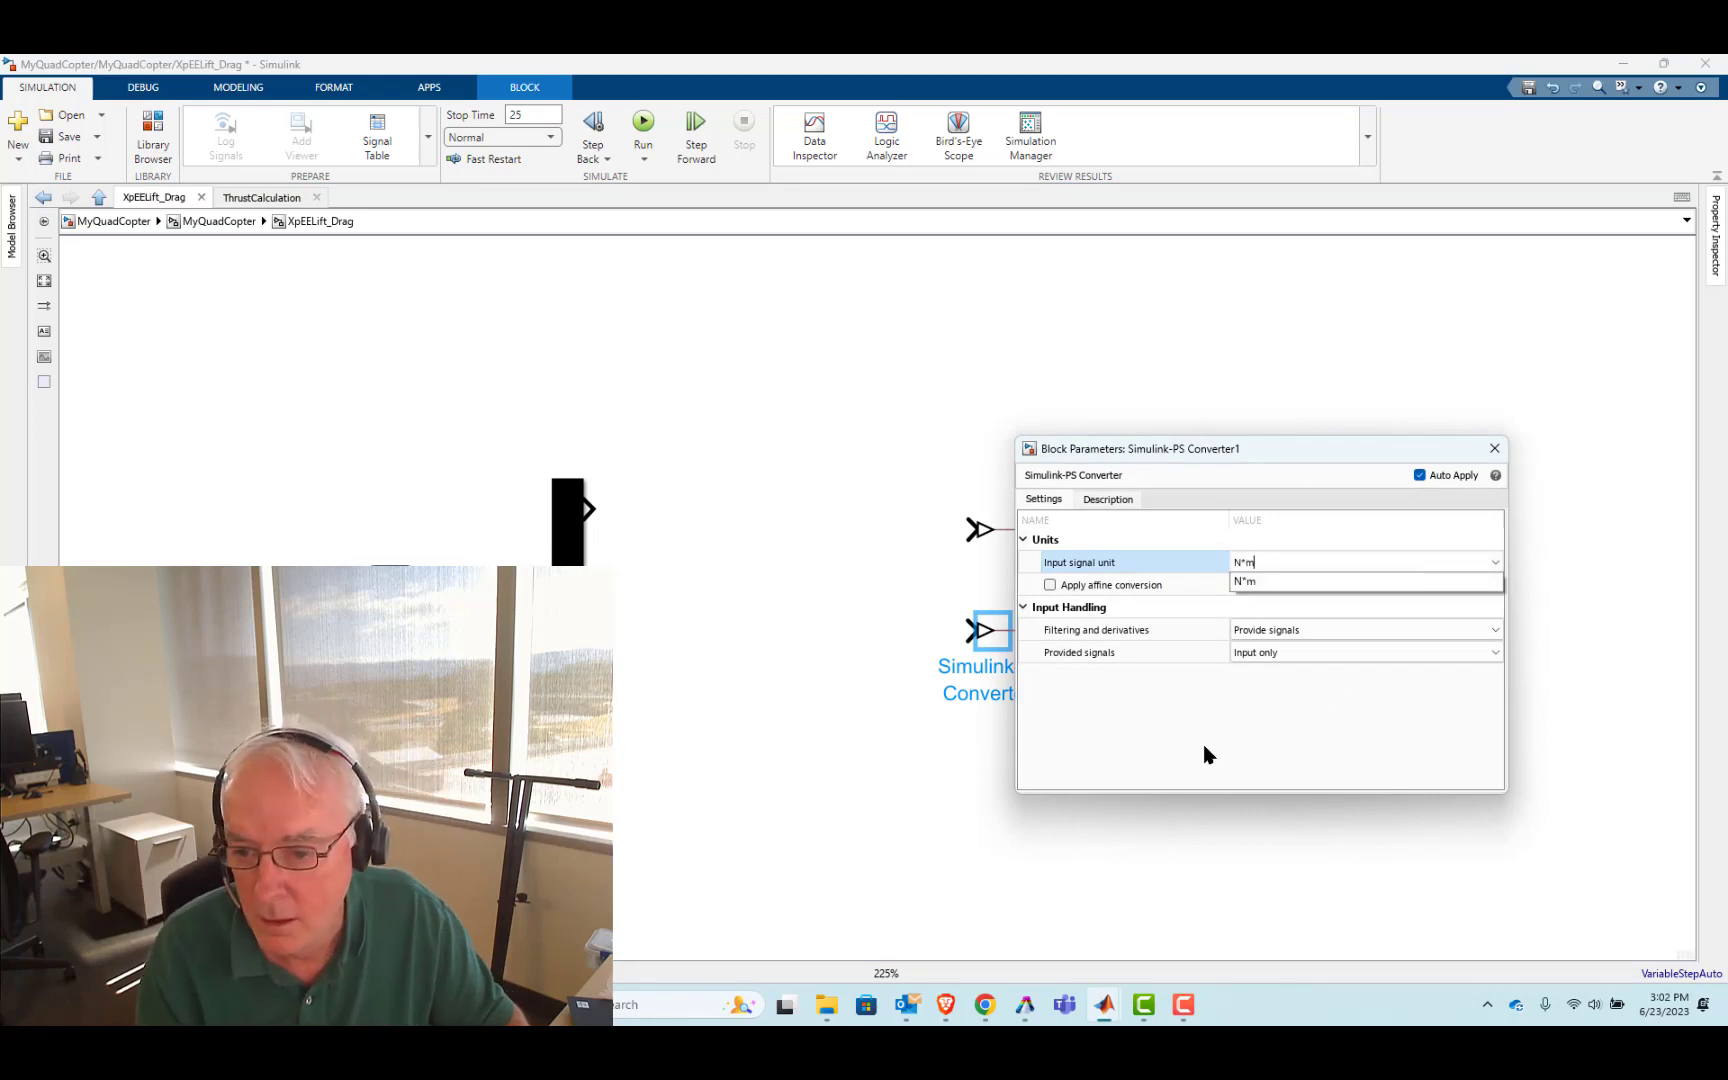
key(Return)
click(1494, 448)
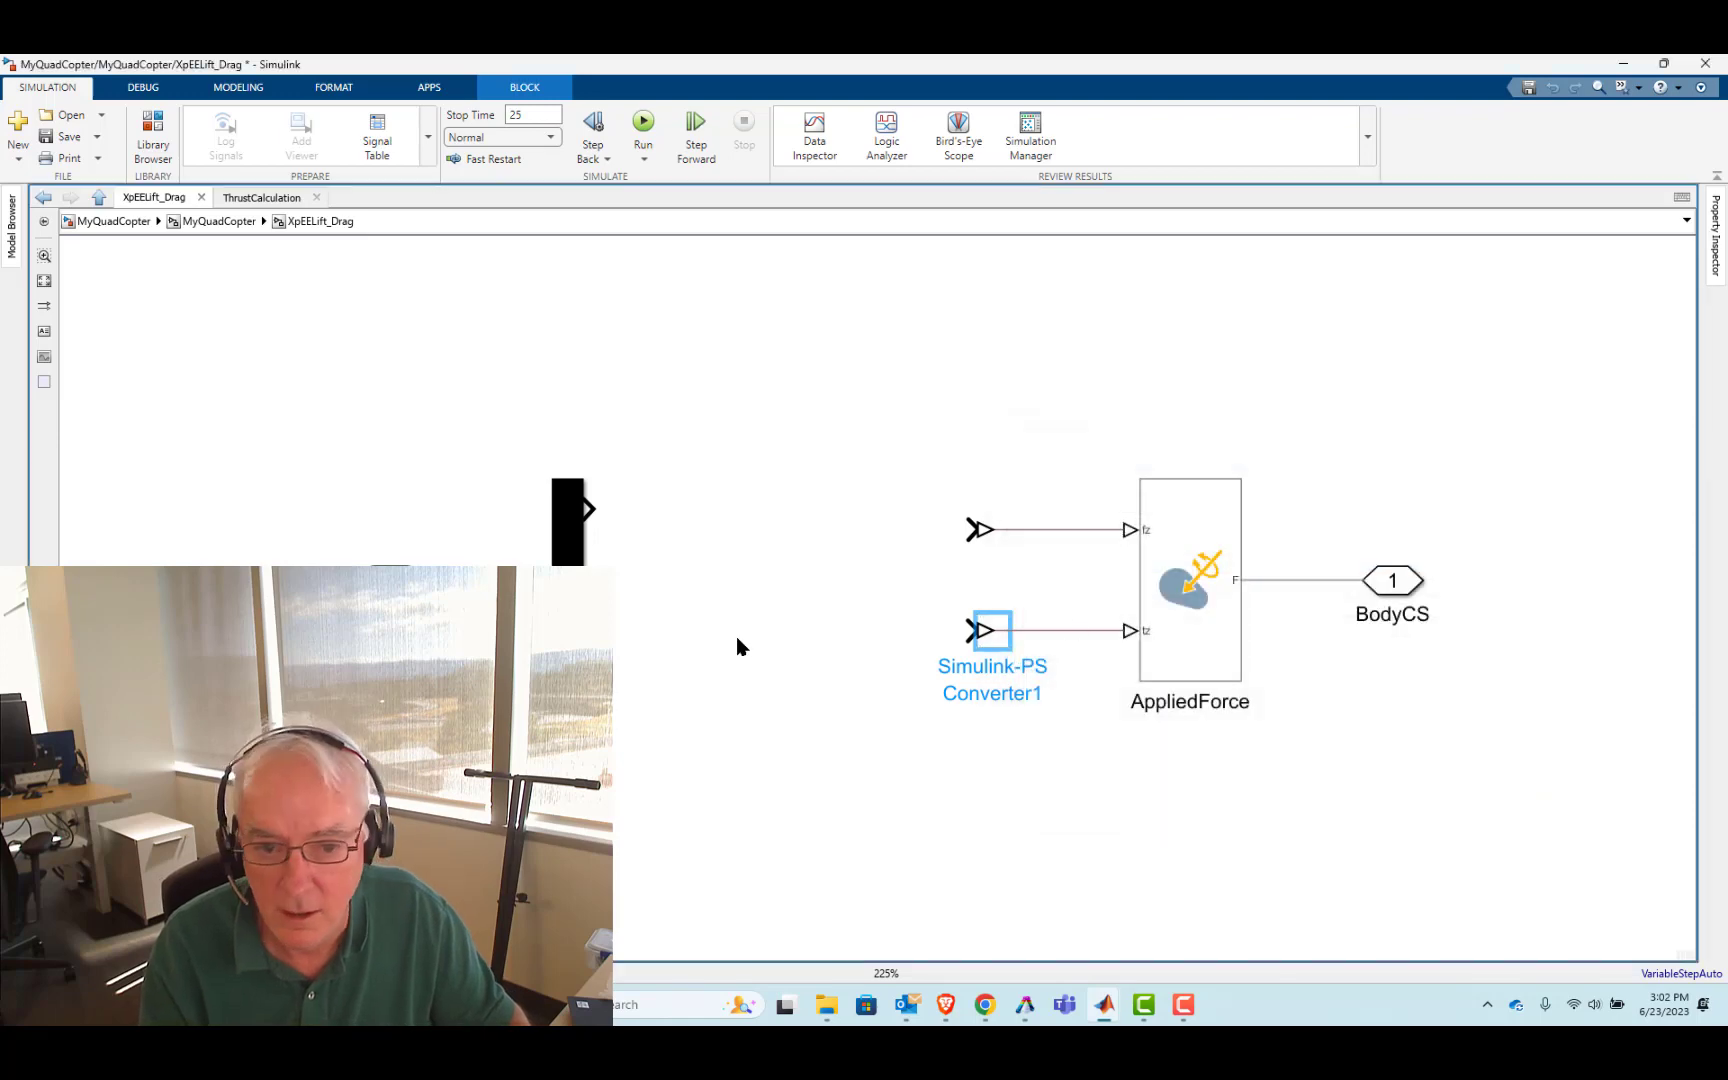
Cut the Demux to two outputs and wire them to the upper and lower converters
click(603, 592)
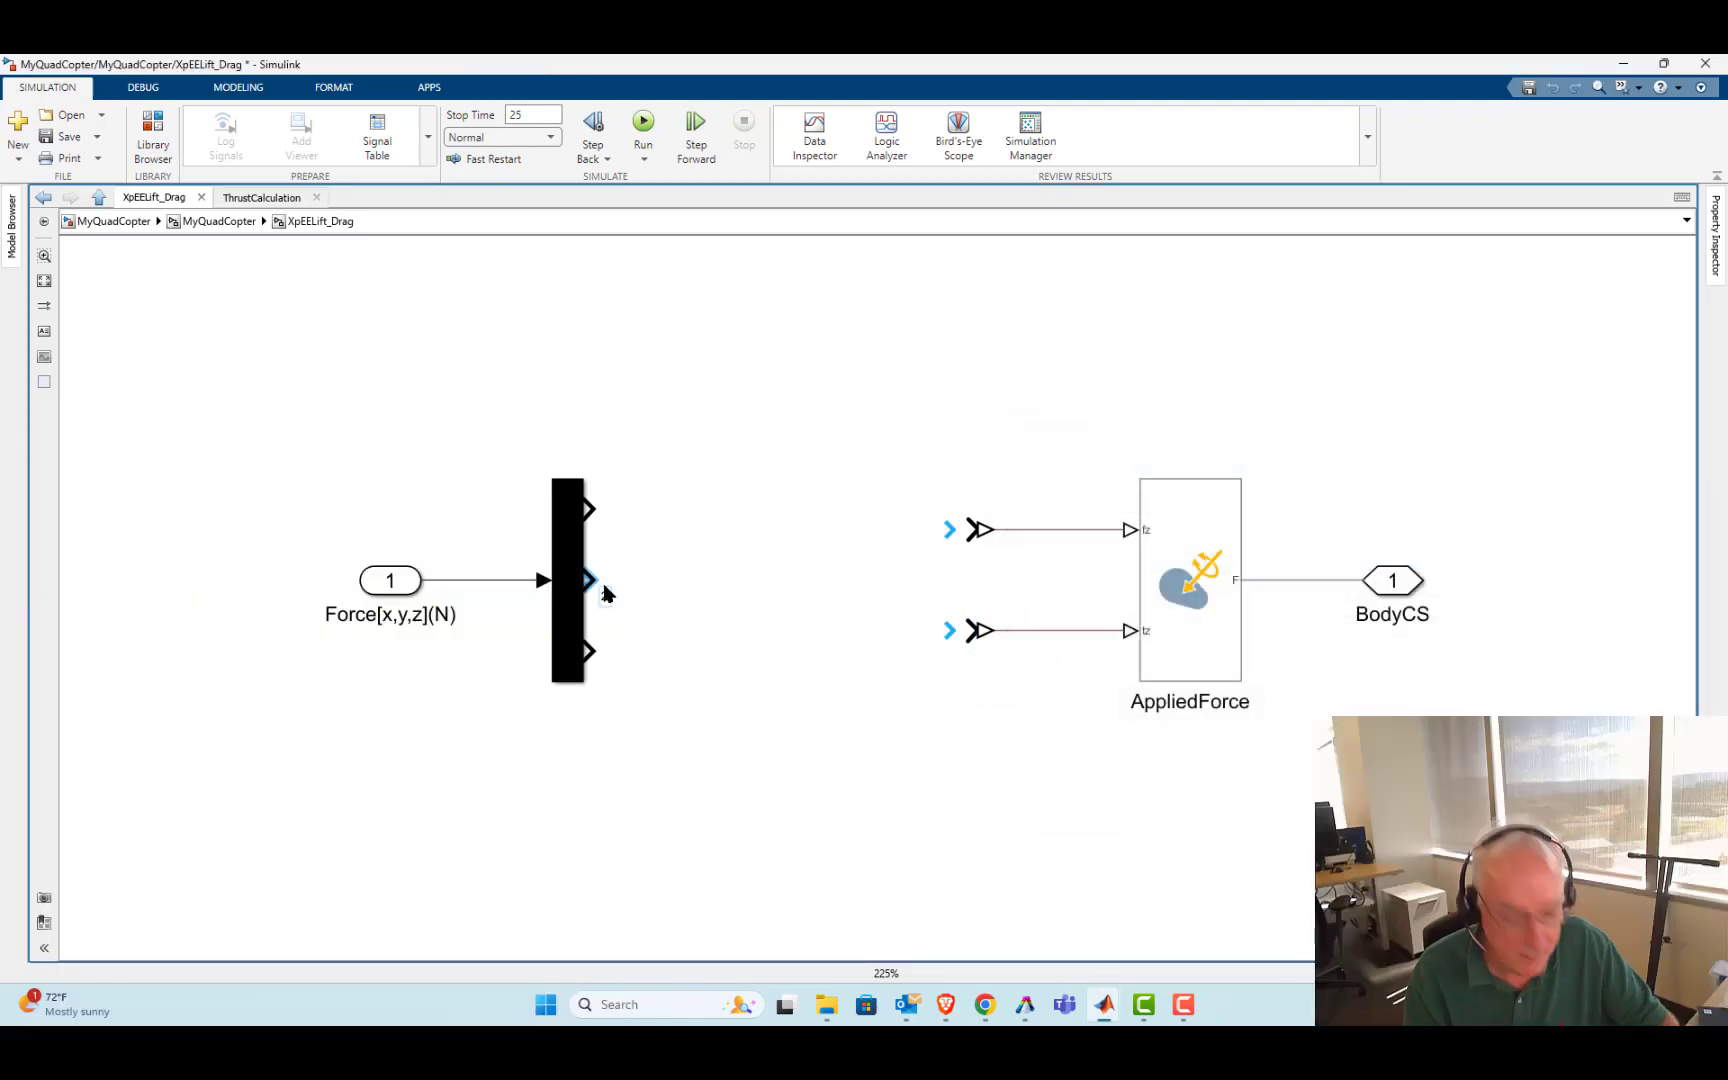
key(Delete)
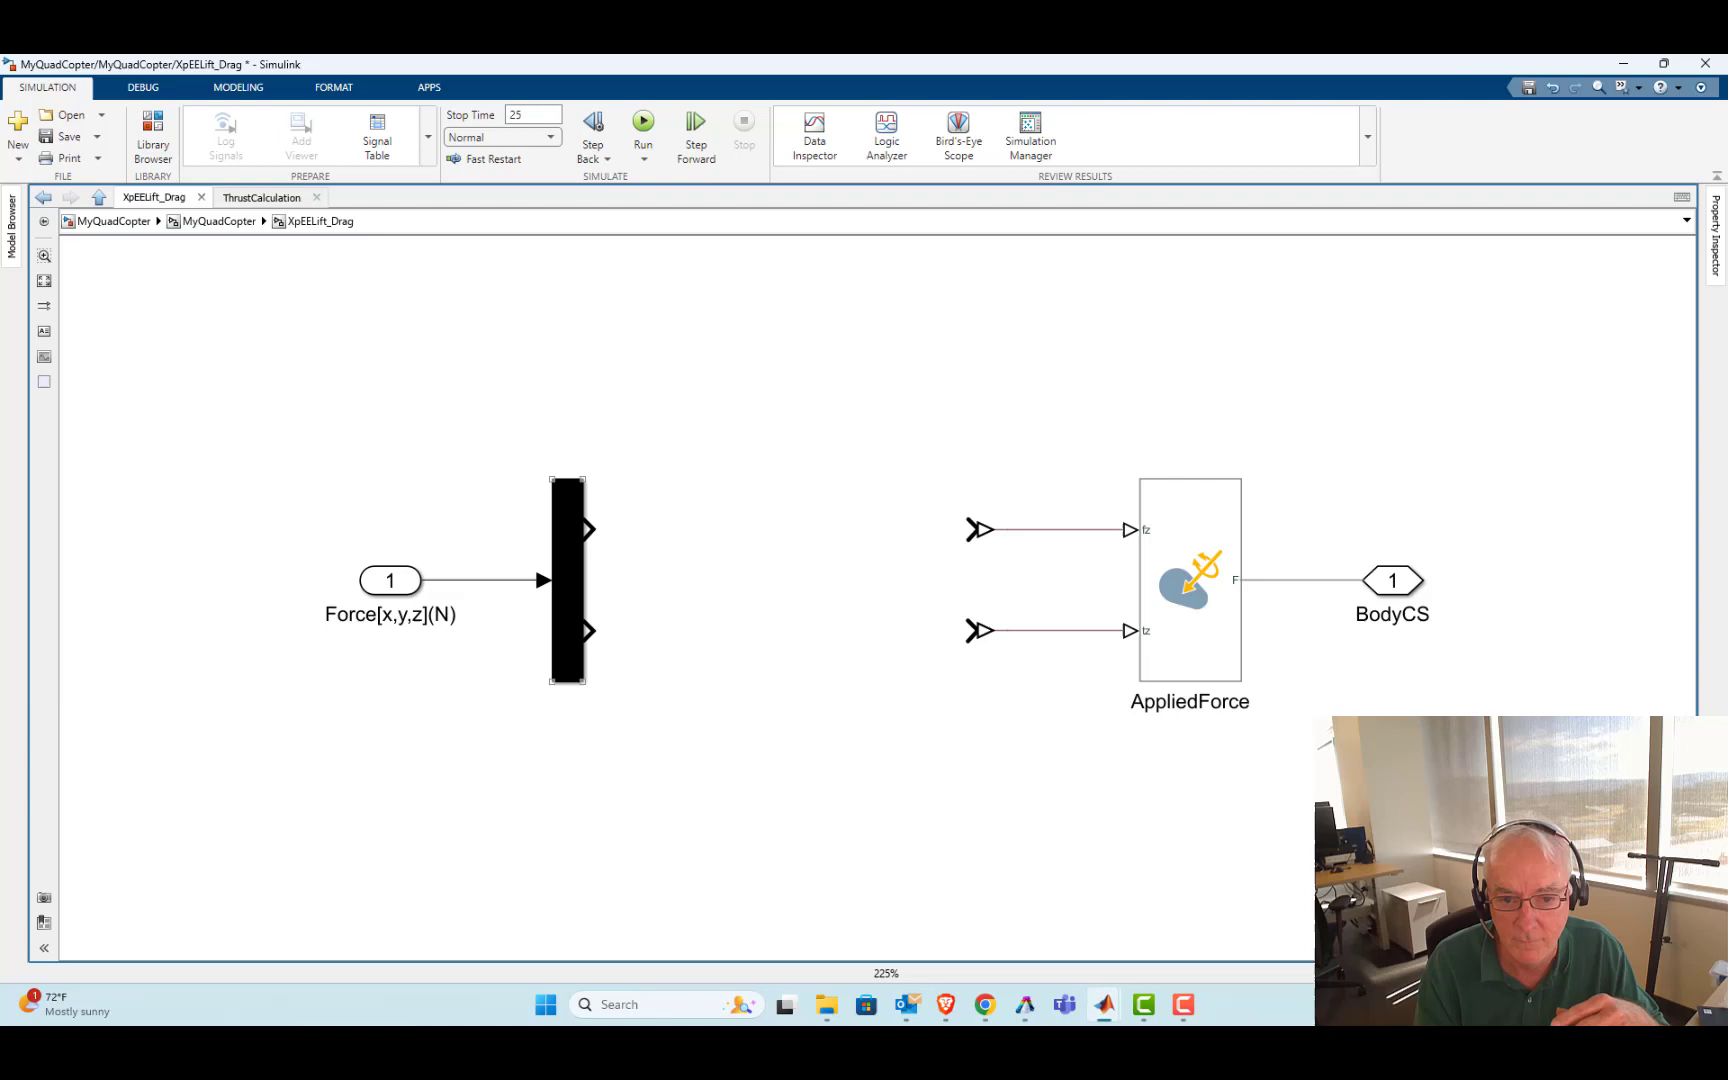
drag(588, 530, 977, 537)
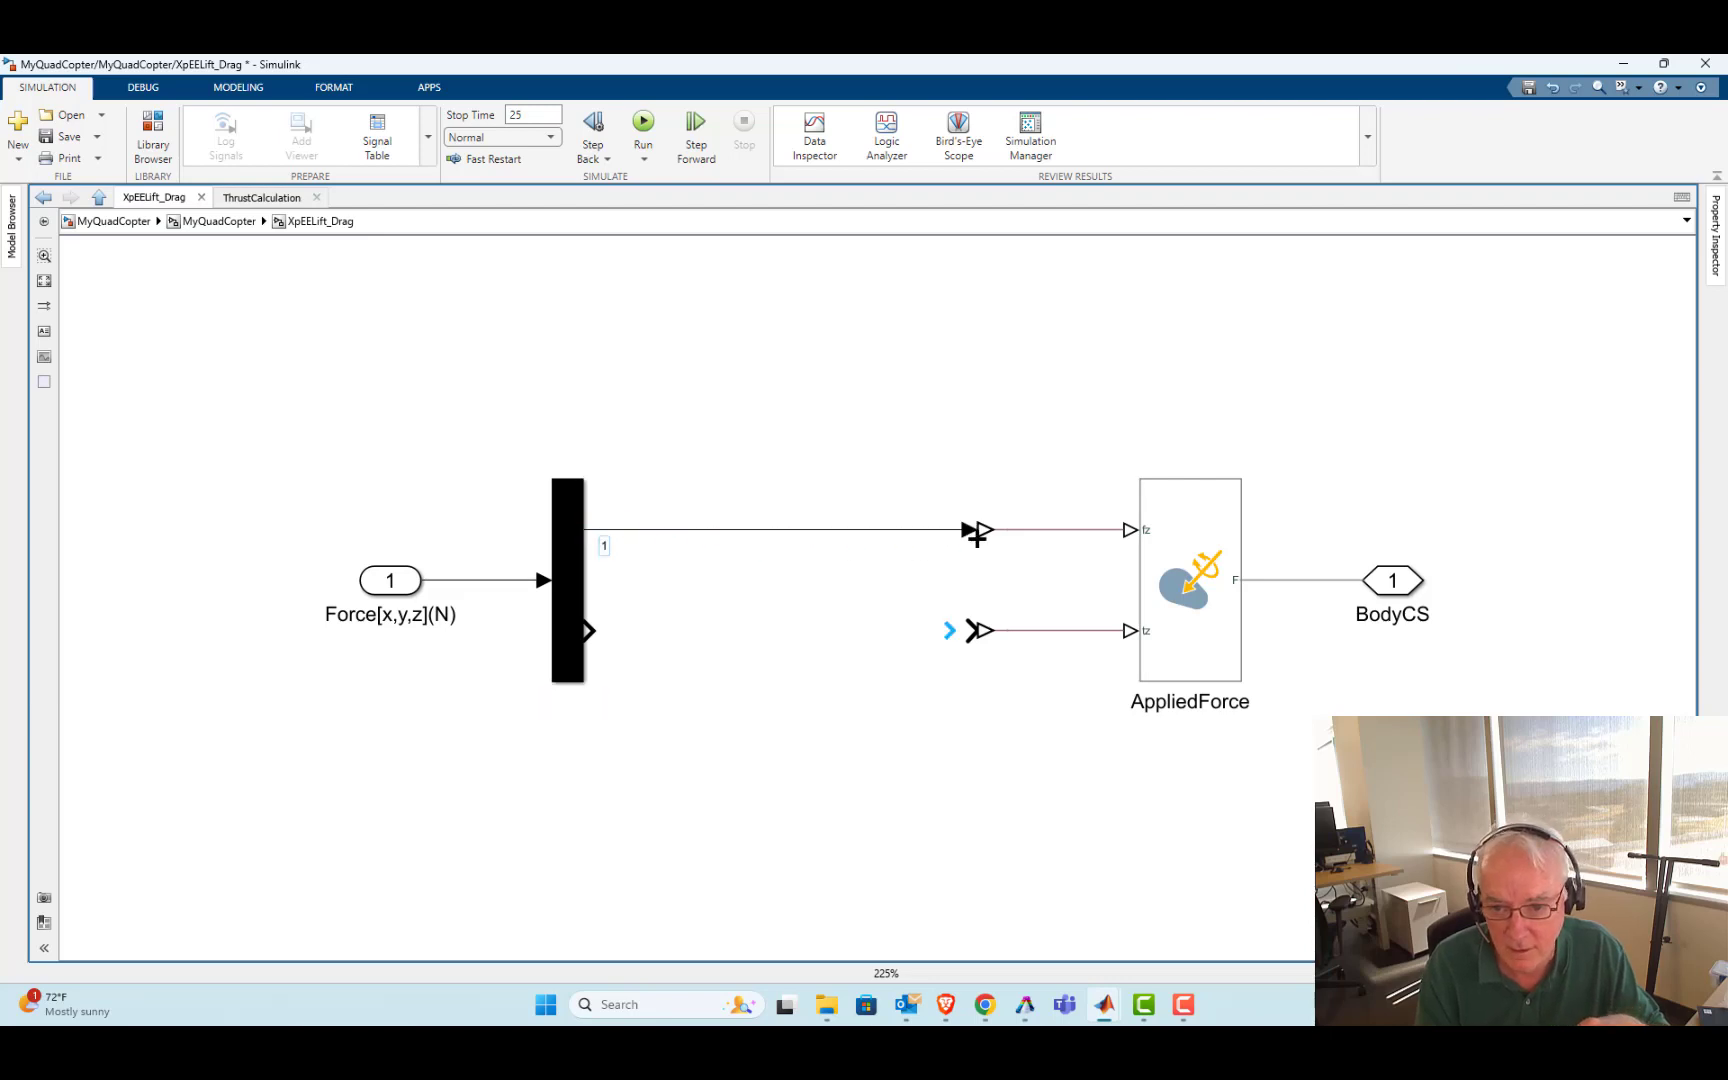
drag(592, 634, 987, 640)
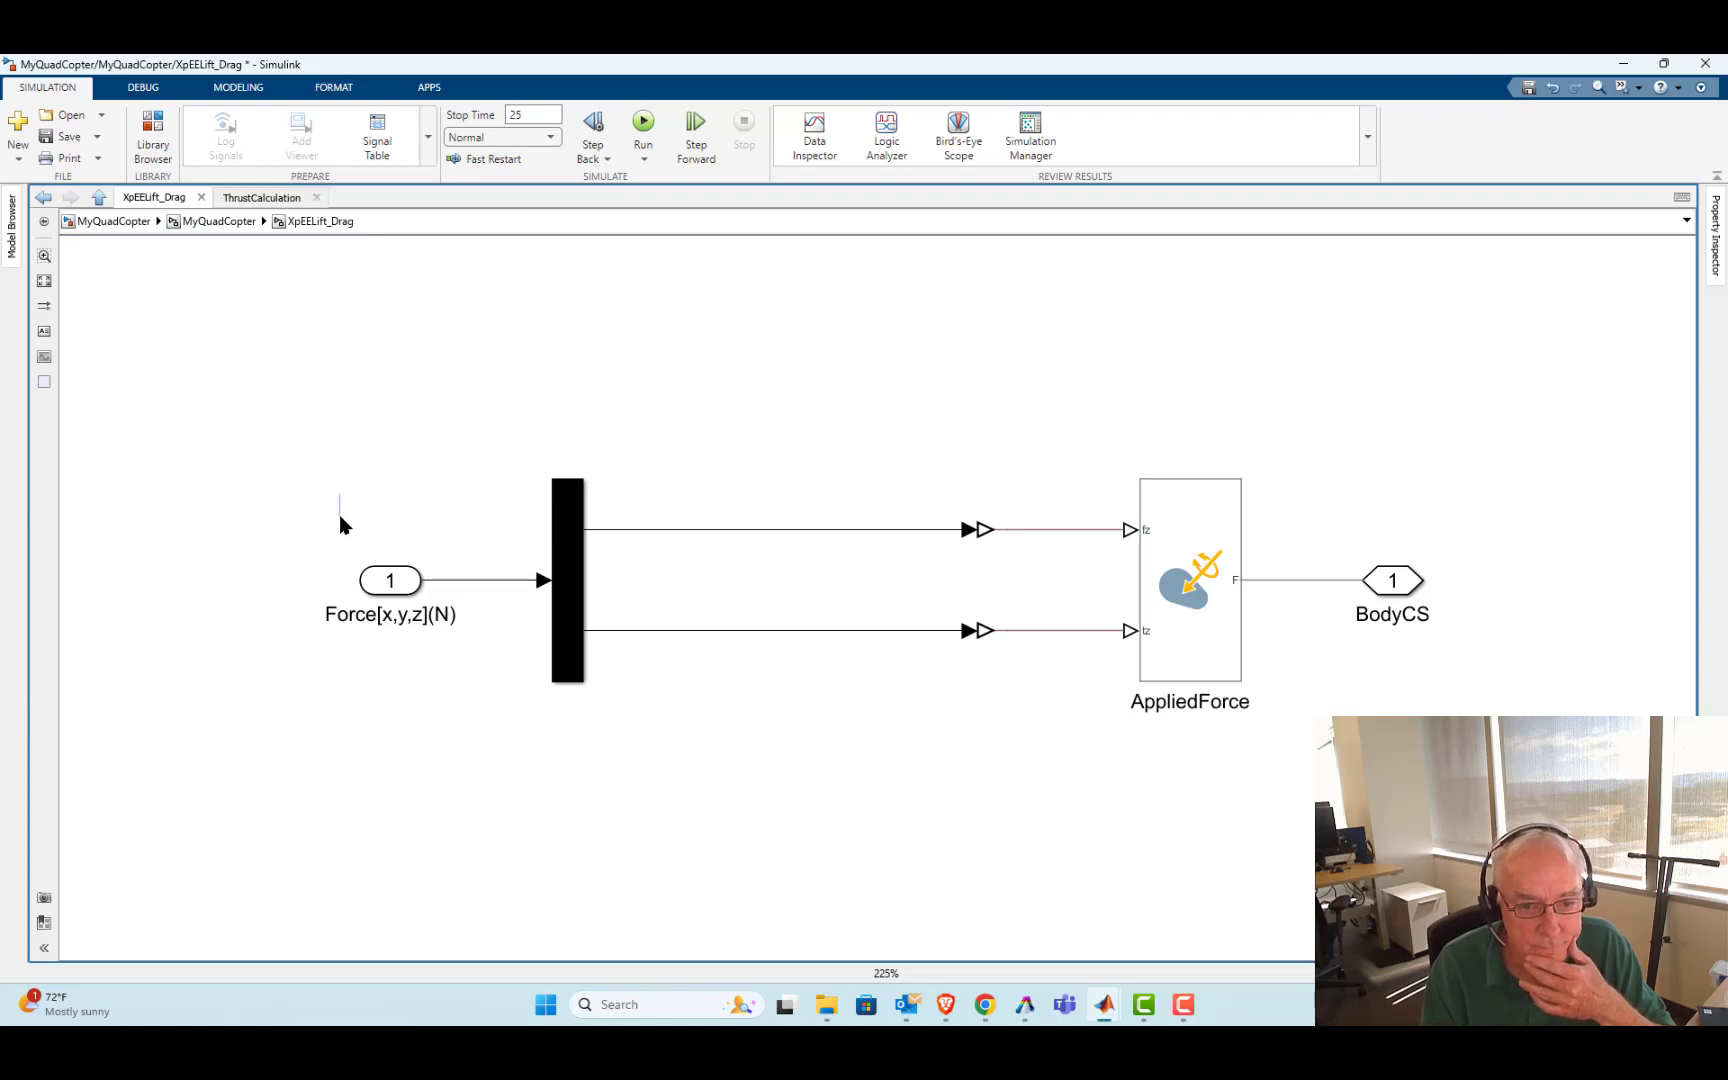
Return to the top-level MyQuadCopter model and open the ThrustCalculation subsystem
drag(340, 522, 482, 768)
click(224, 222)
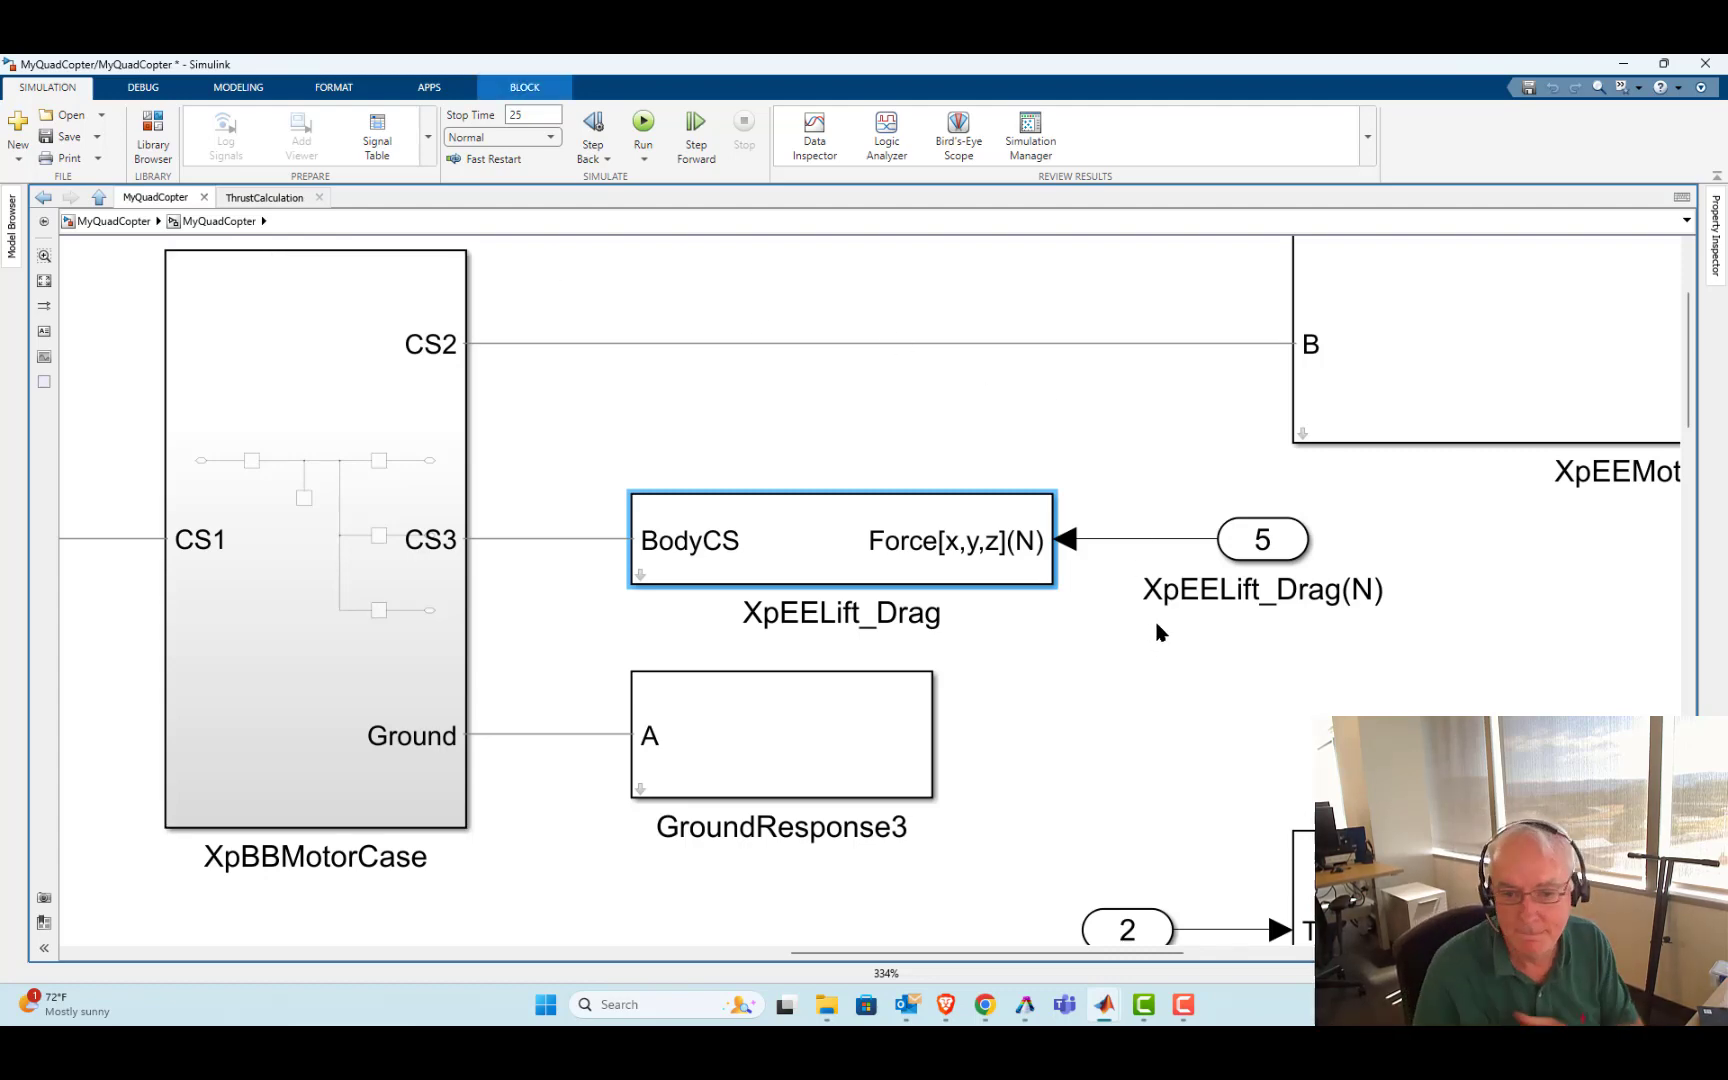
click(120, 221)
click(1061, 598)
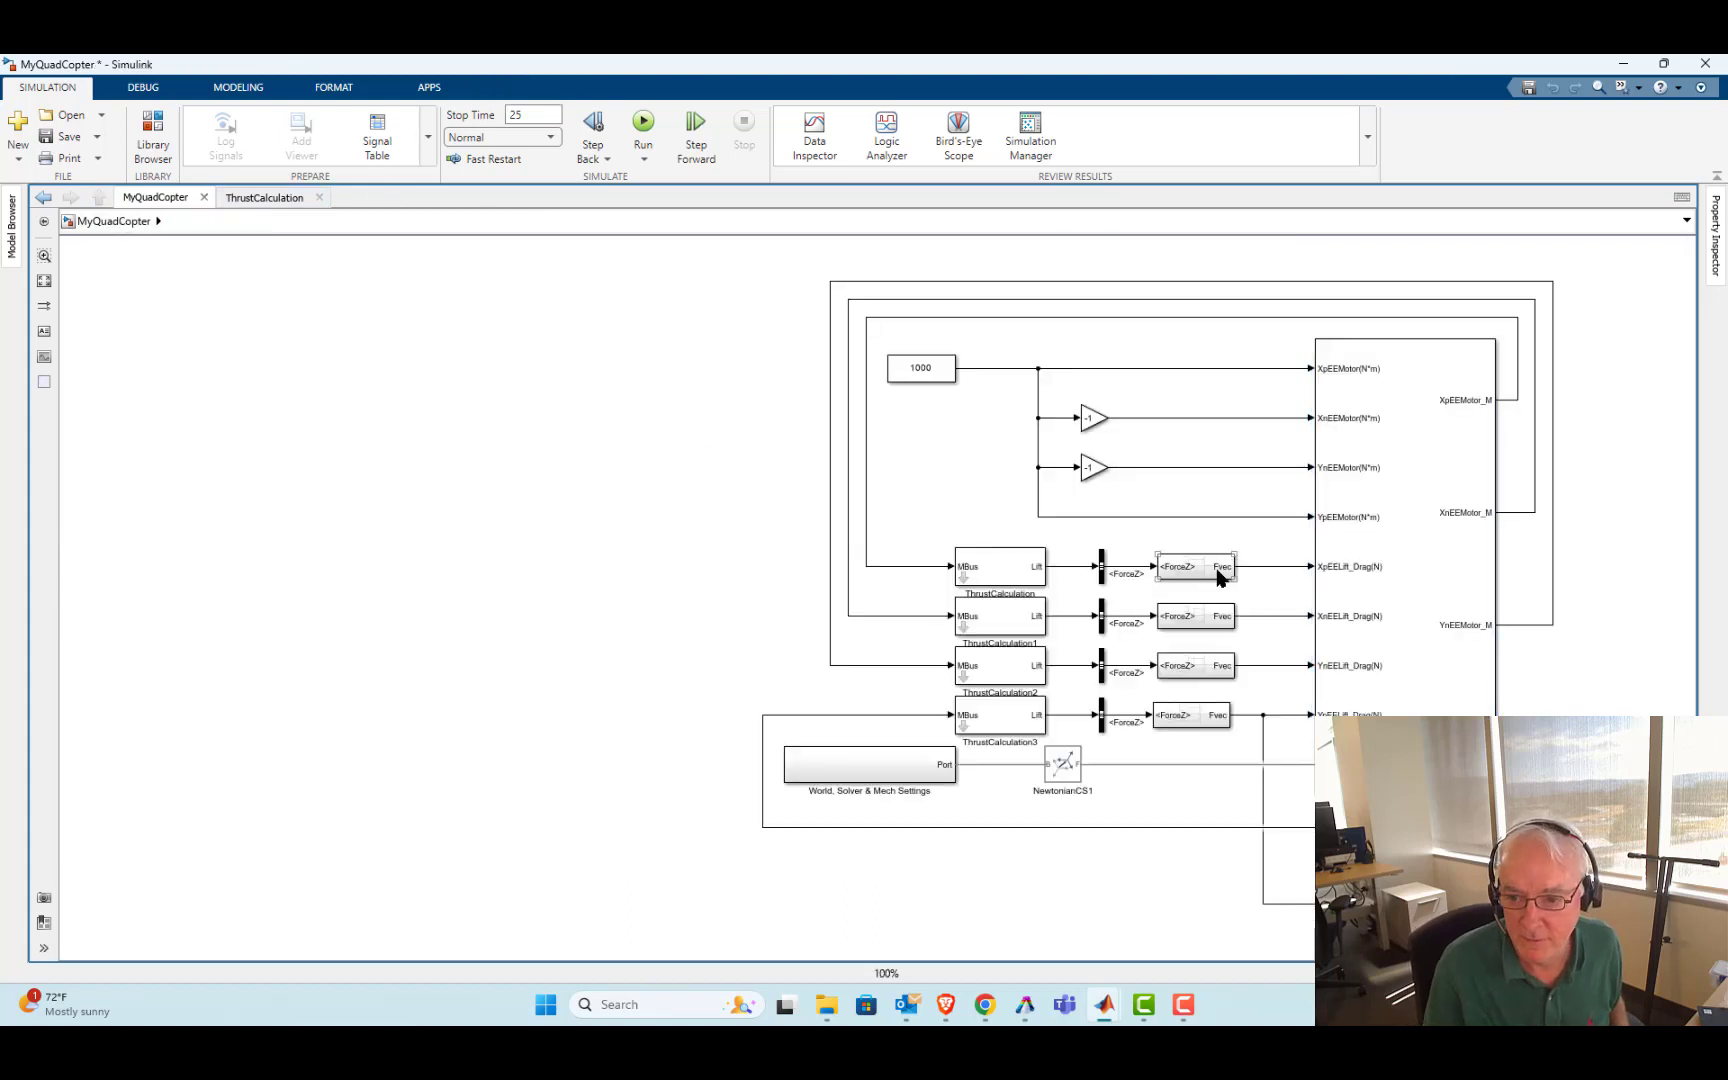
double_click(964, 577)
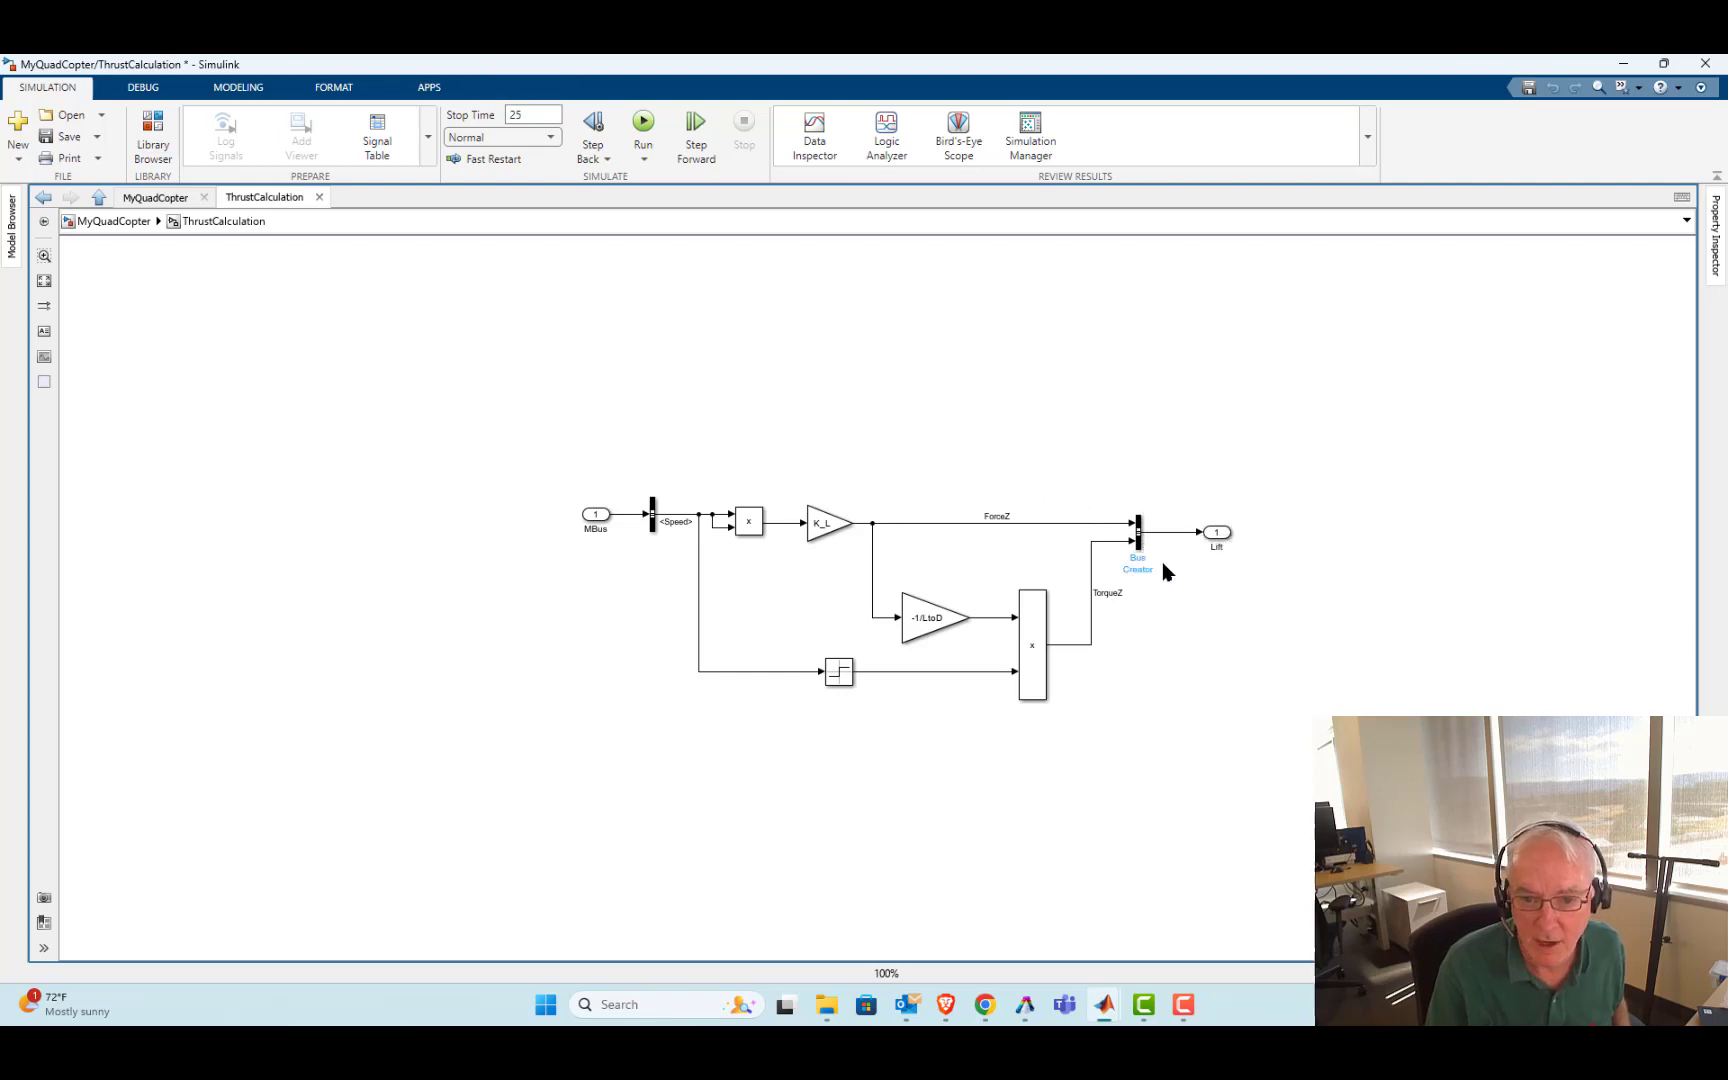
Rename ThrustCalculation's Lift output port to FT_ZBus
click(652, 530)
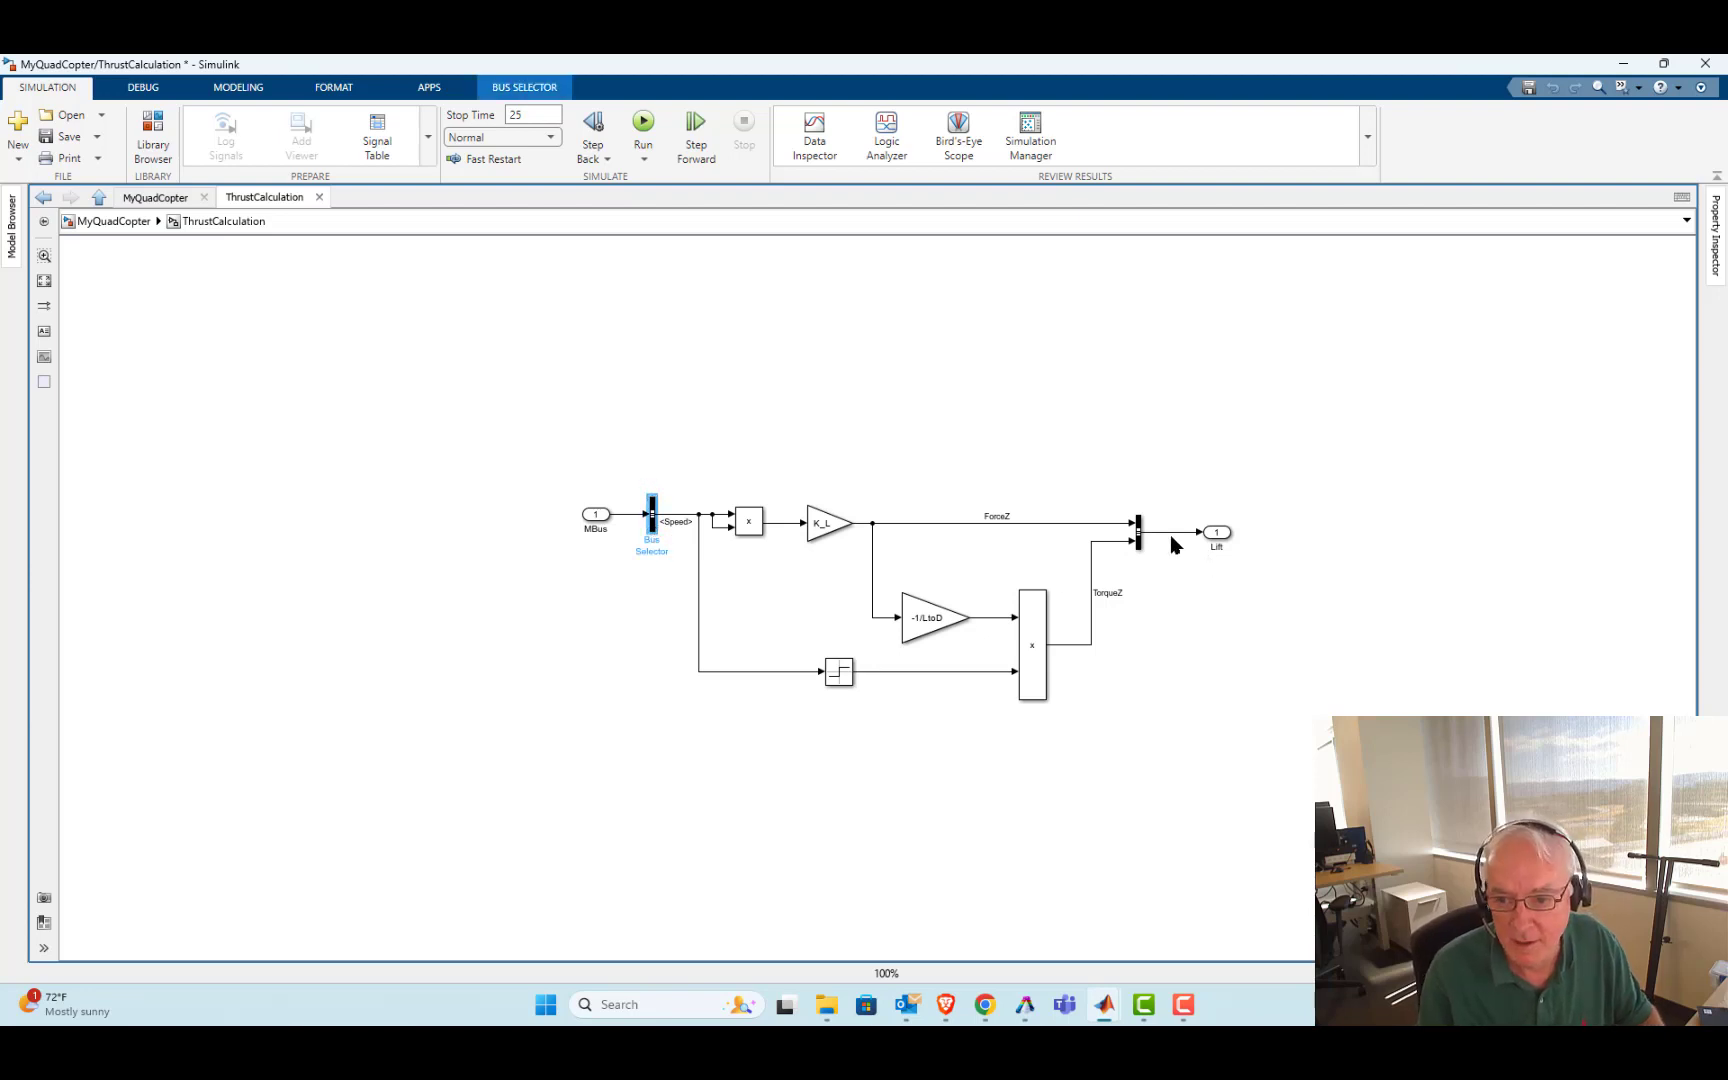
click(1220, 540)
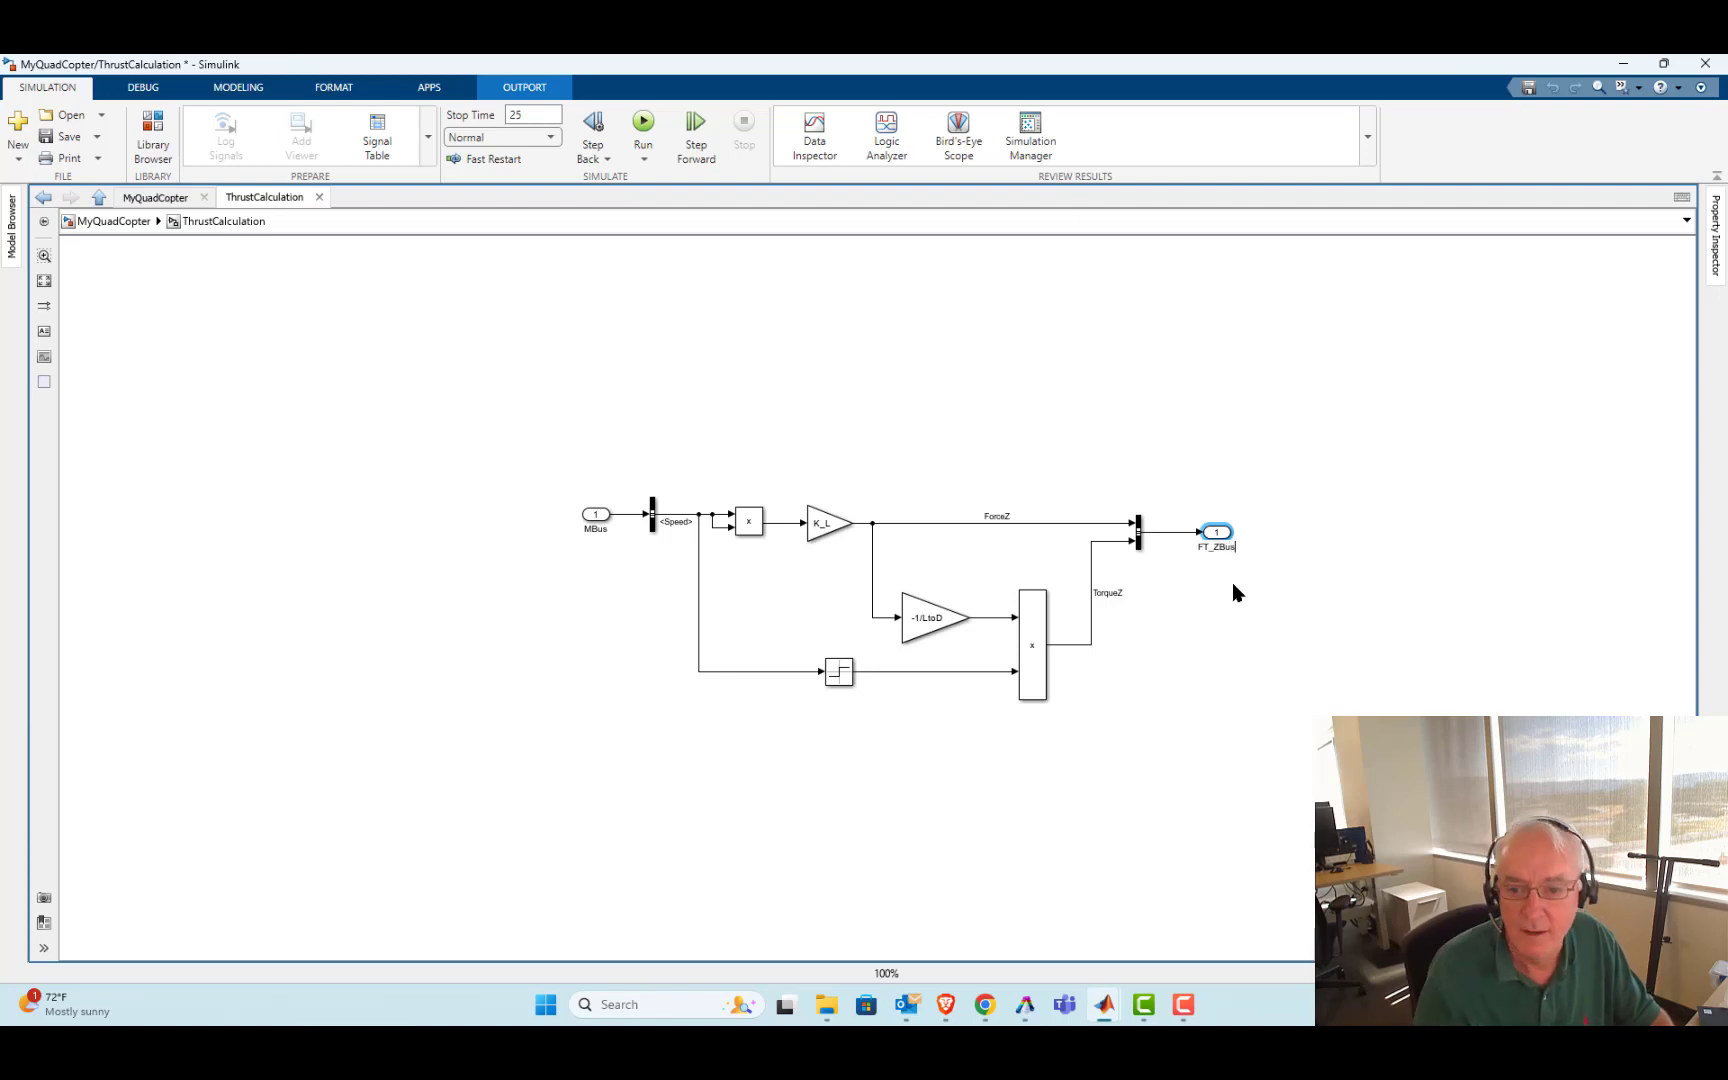
click(1178, 380)
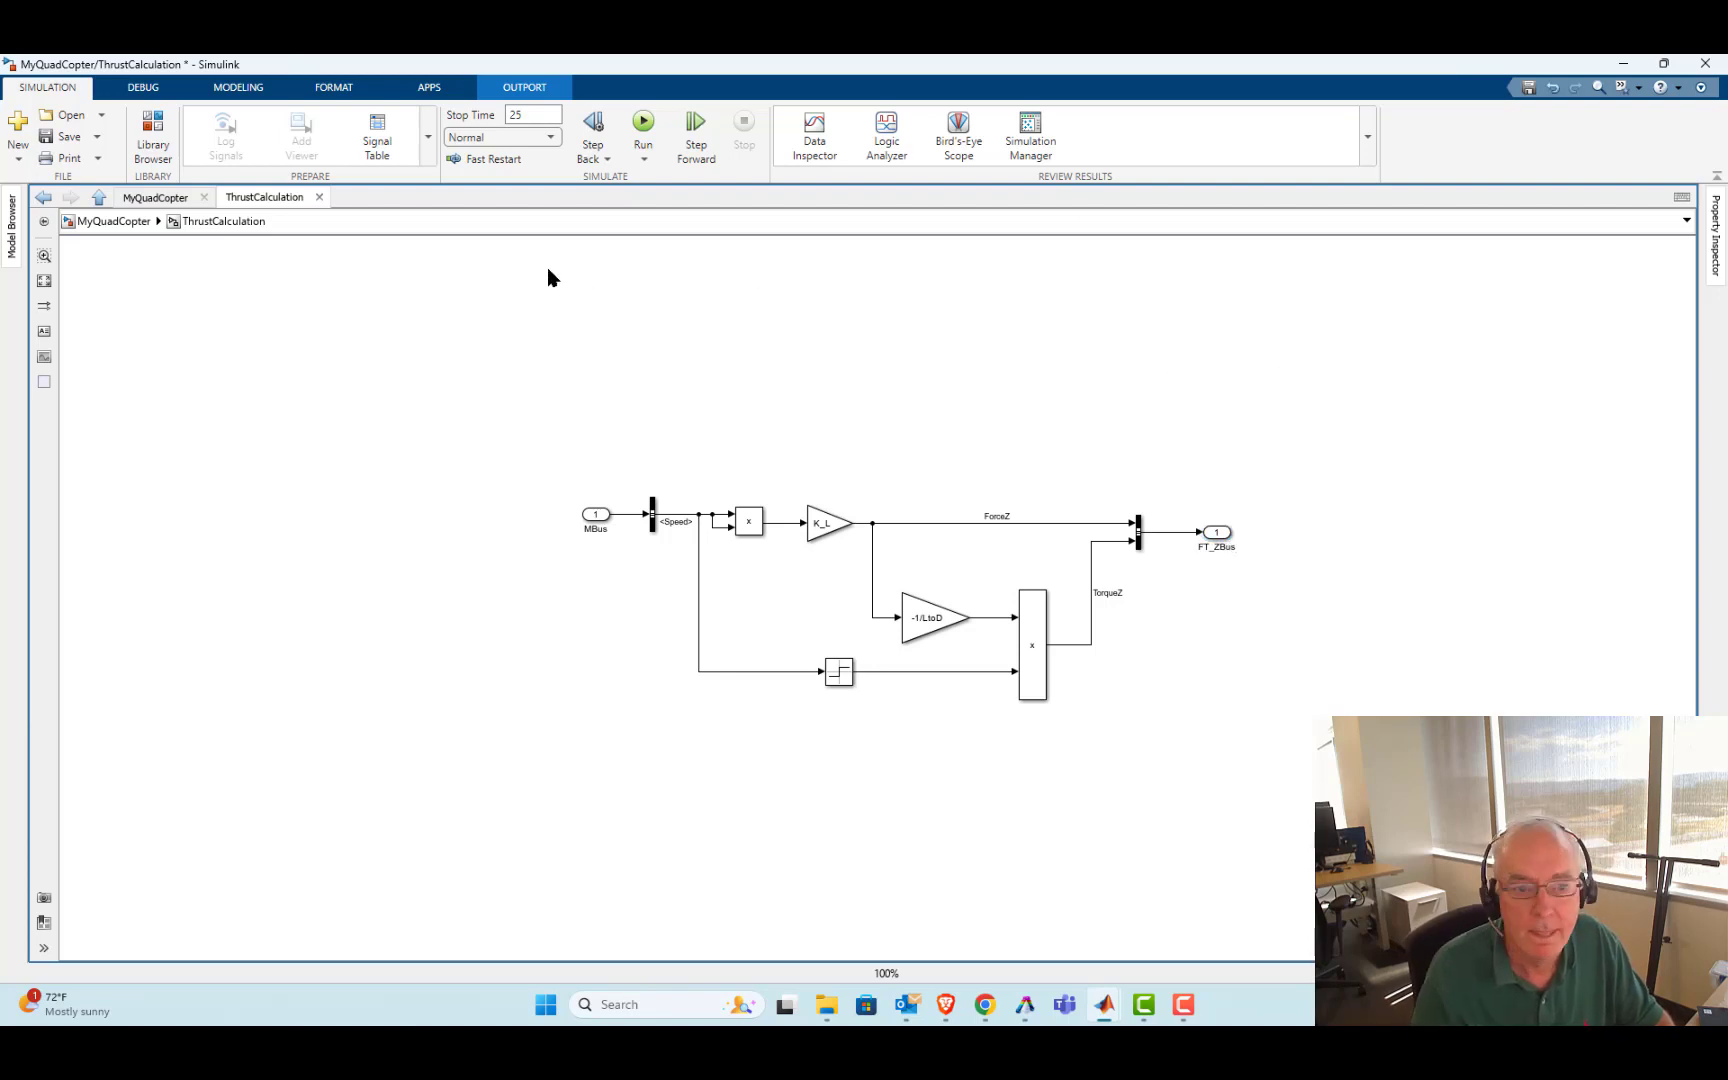
Delete the Bus Selector and ForceZ blocks after ThrustCalculation, then open the inner MyQuadCopter subsystem
click(104, 221)
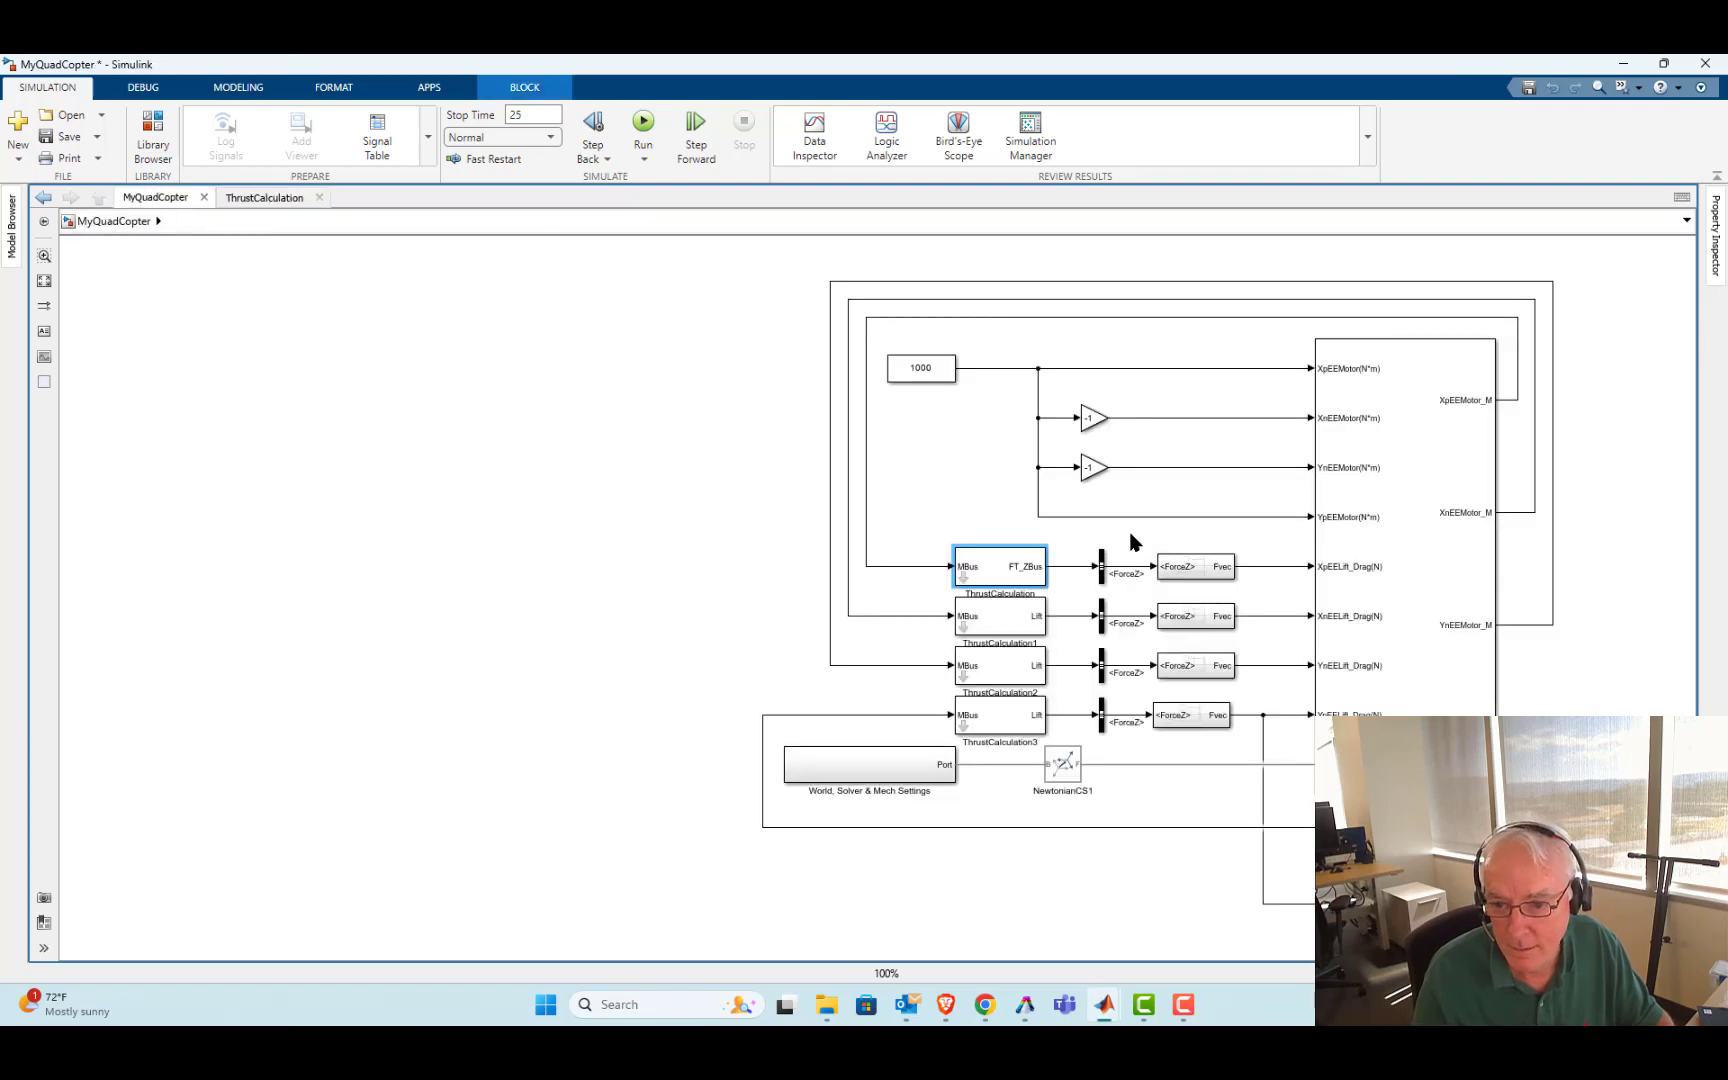
drag(1088, 541, 1248, 587)
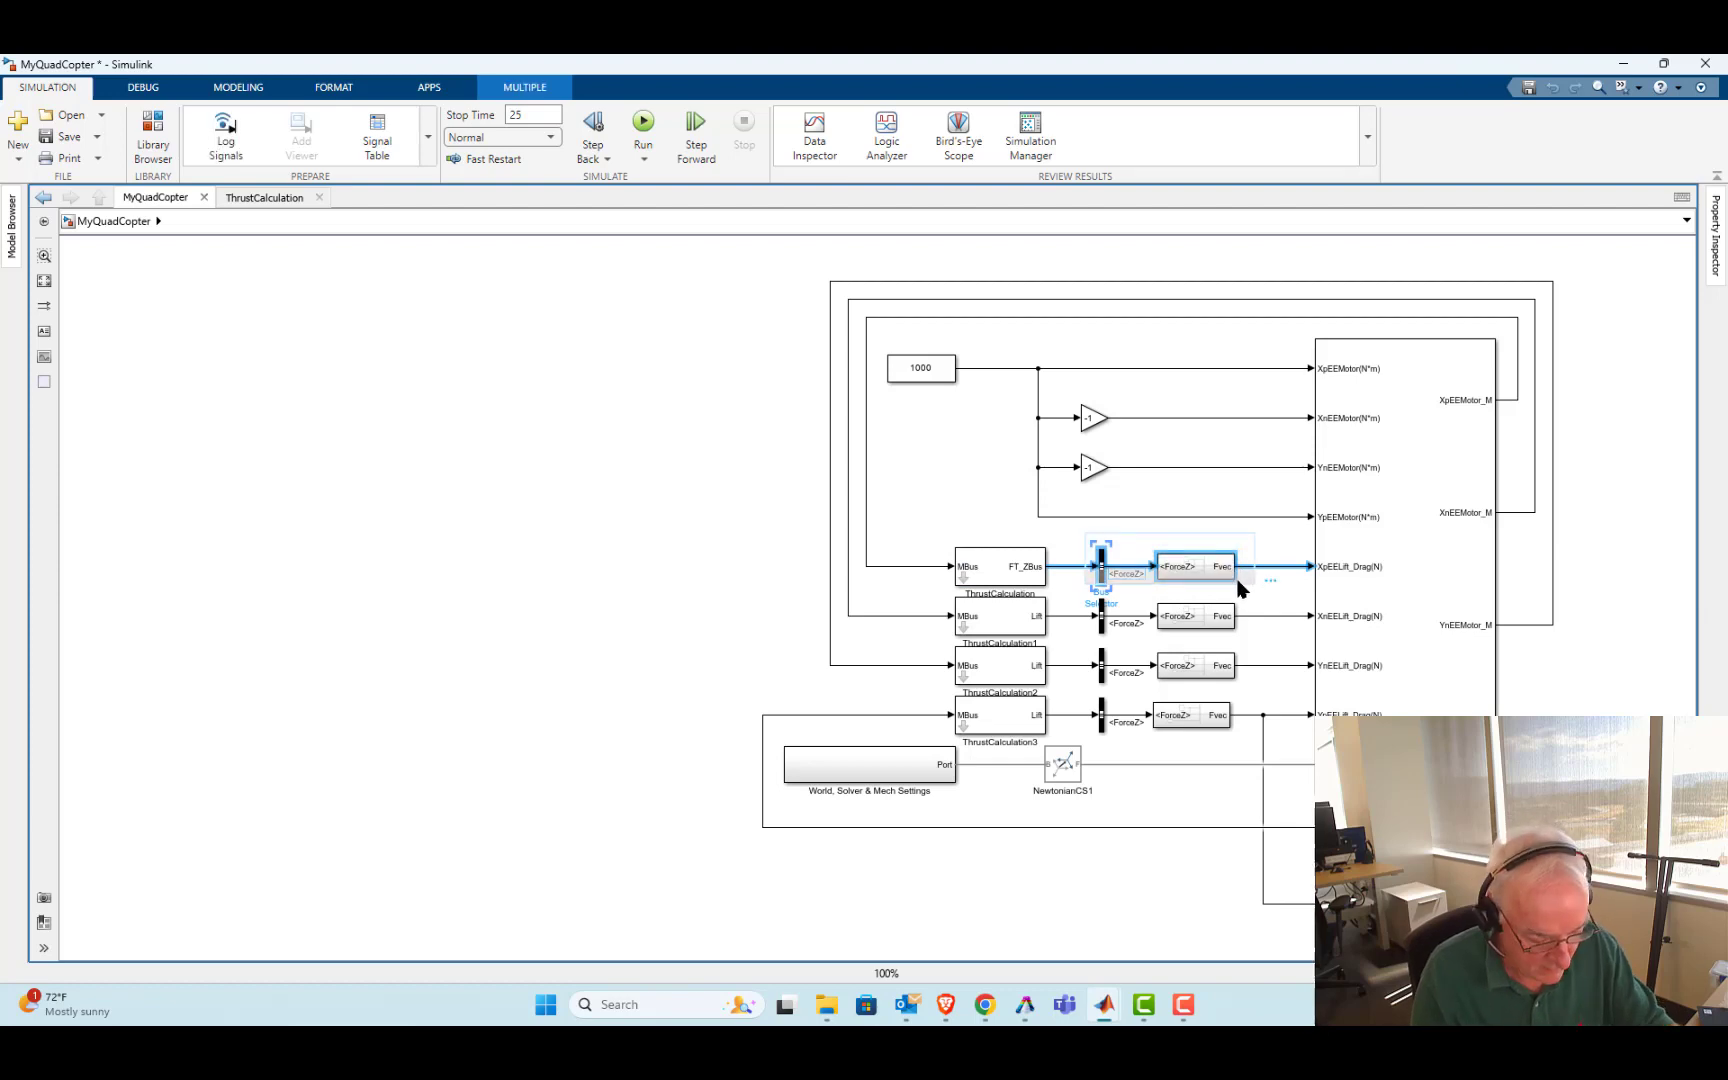
key(Delete)
click(1117, 575)
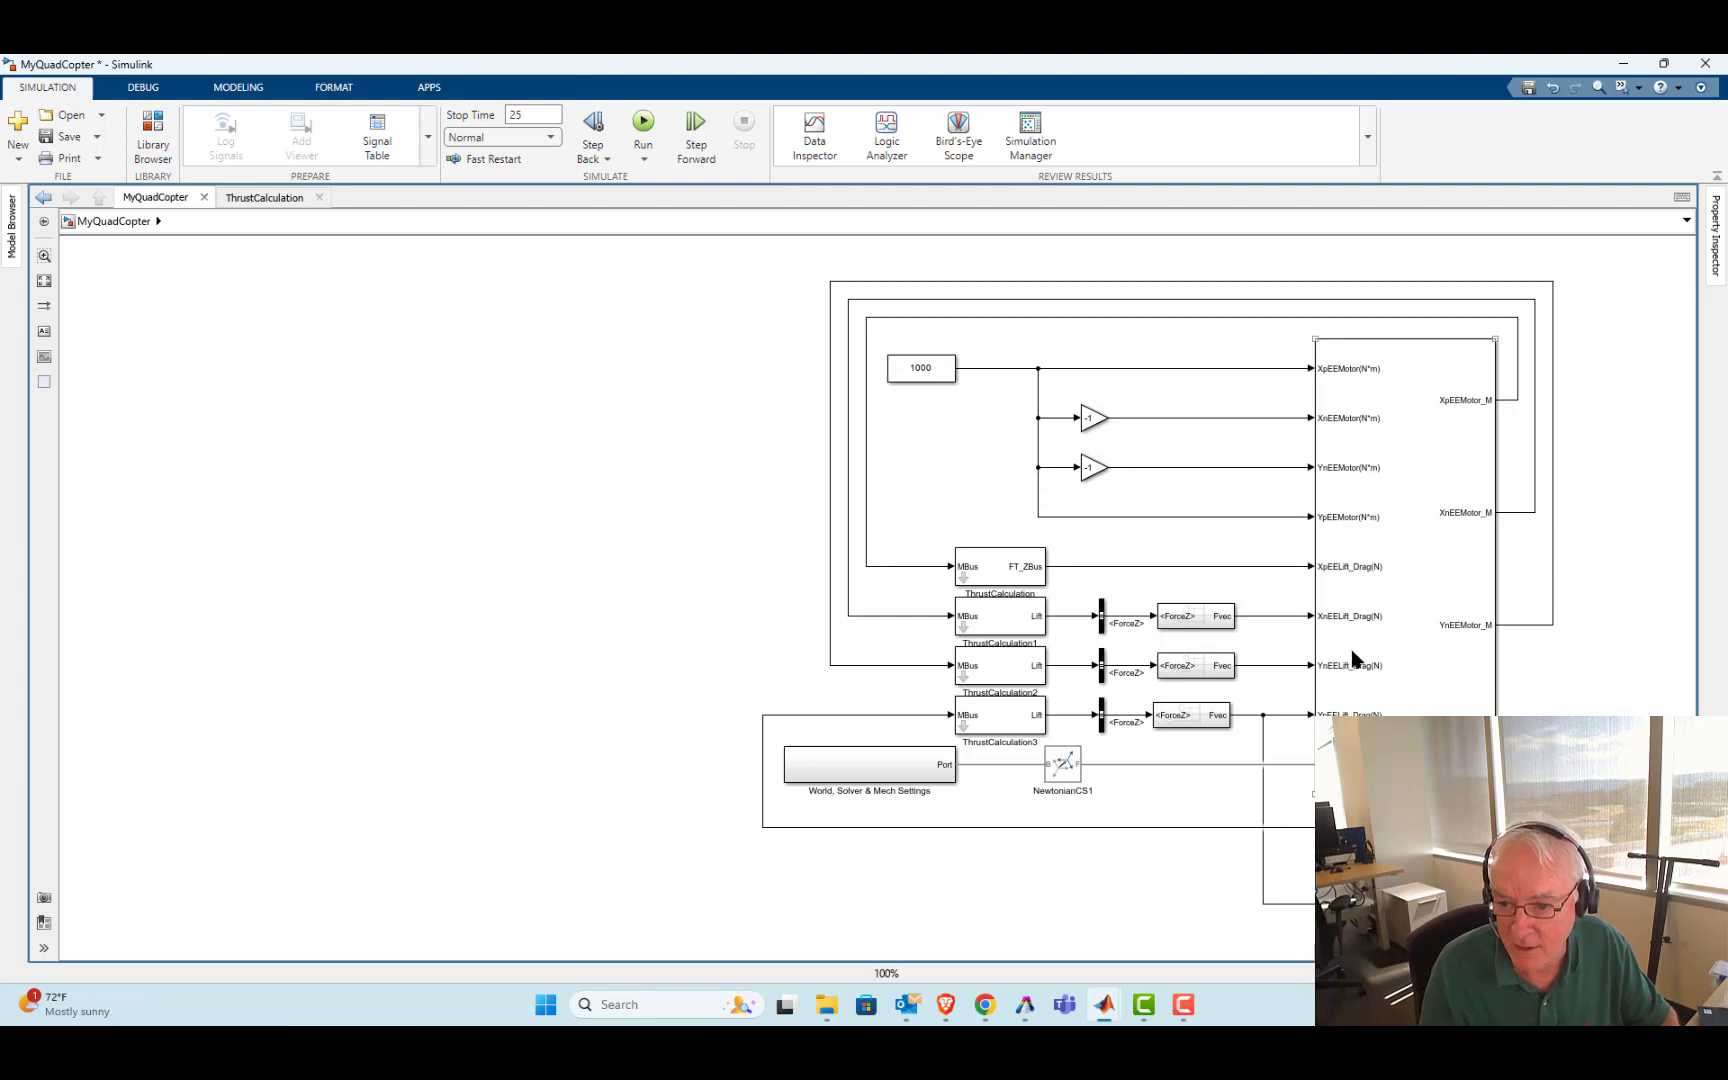
double_click(1400, 600)
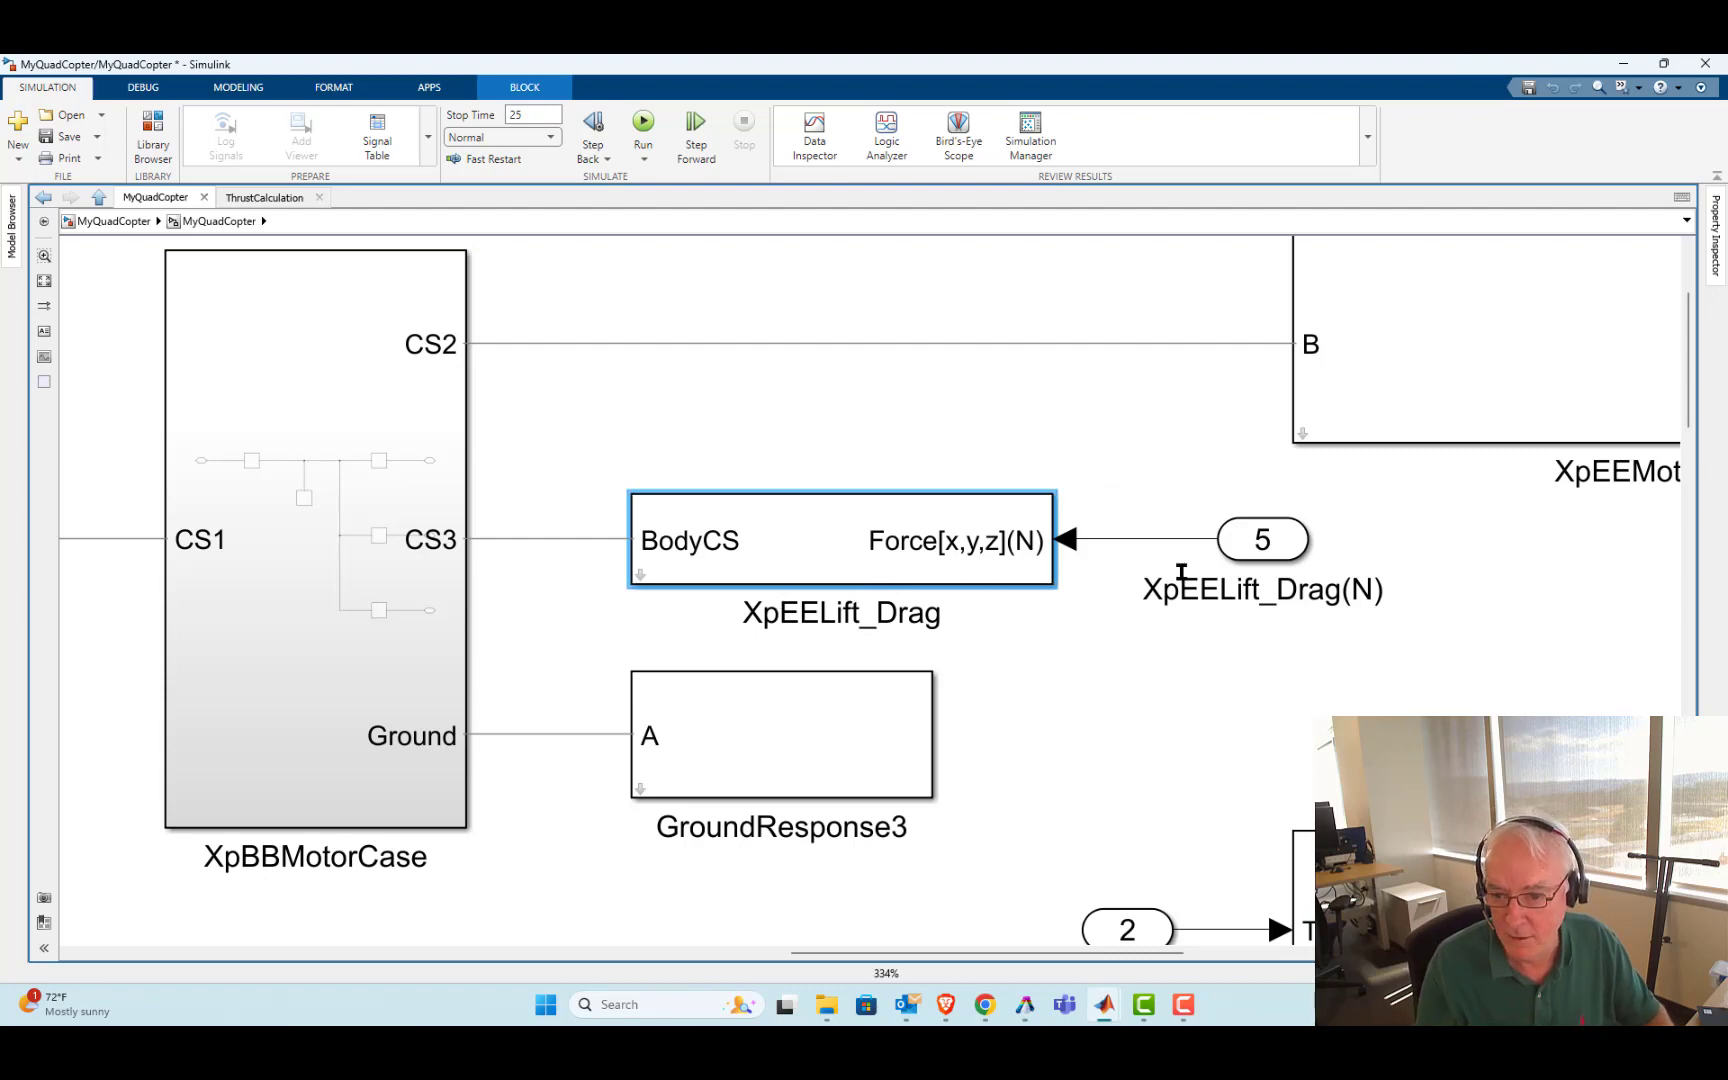
Inside XpEELift_Drag, replace the Demux with a pasted Bus Selector fed by the Force[x,y,z](N) inport
double_click(642, 575)
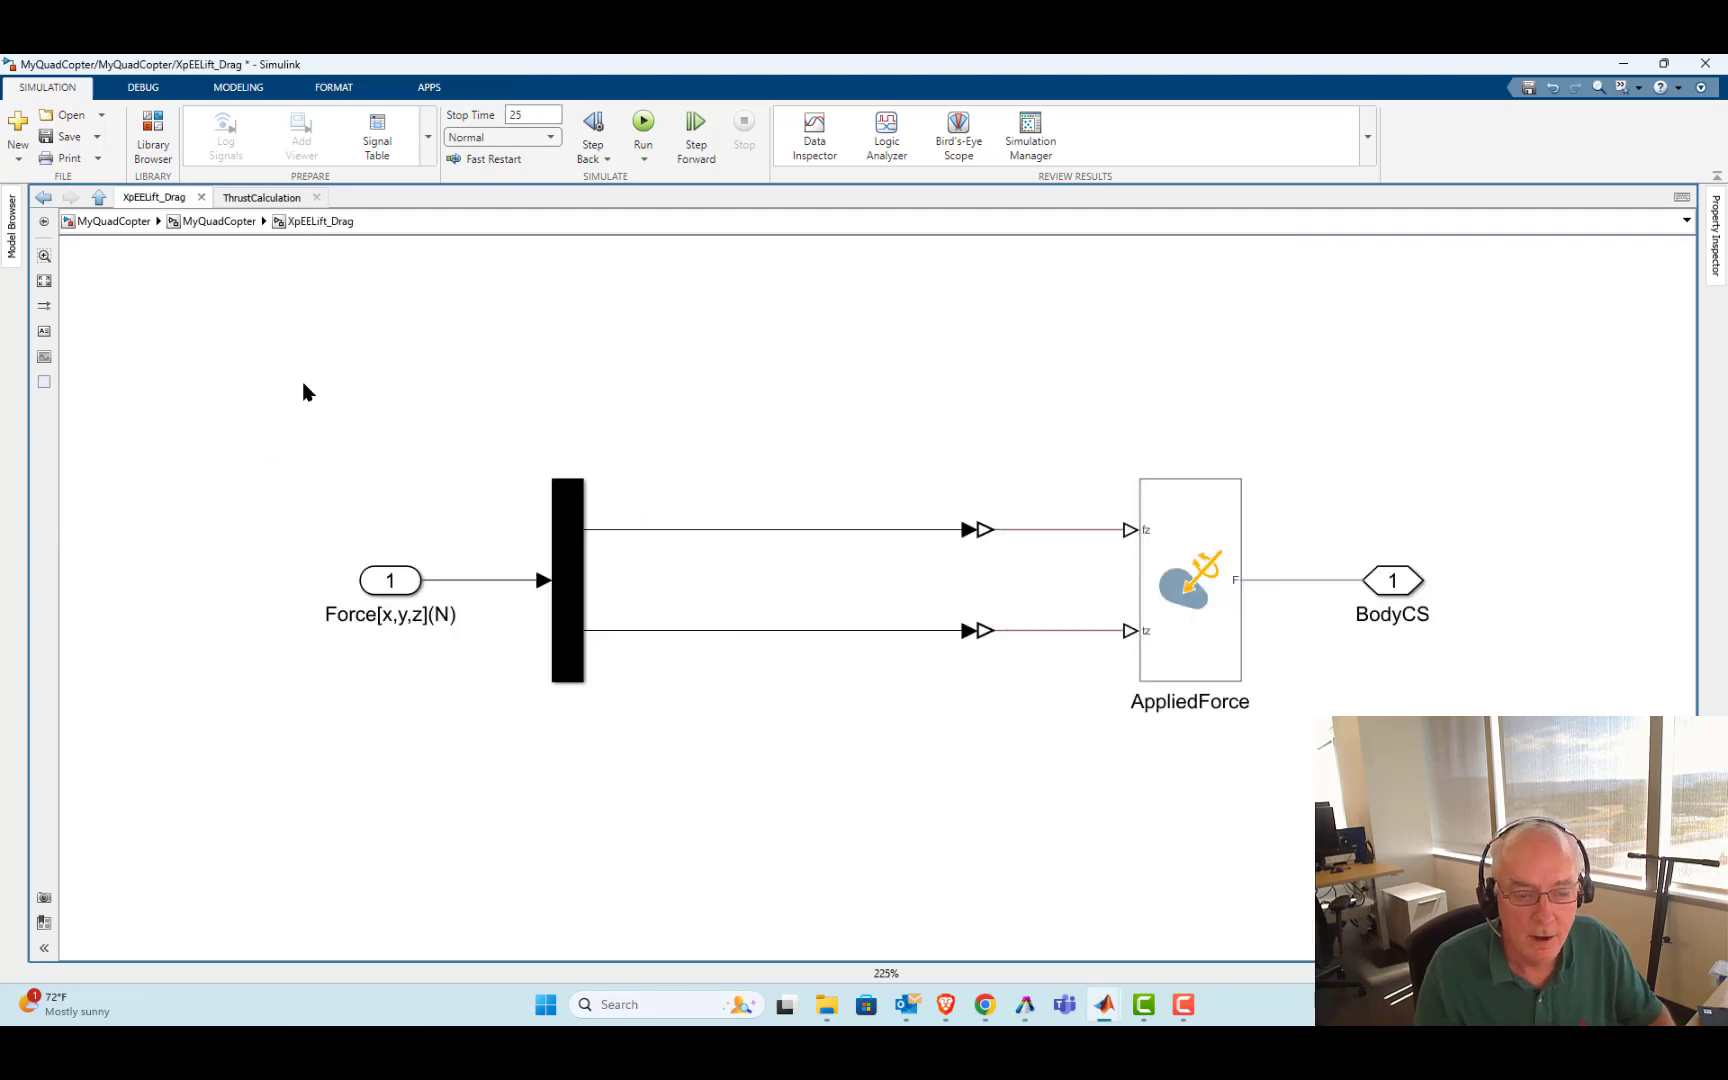
key(ctrl+v)
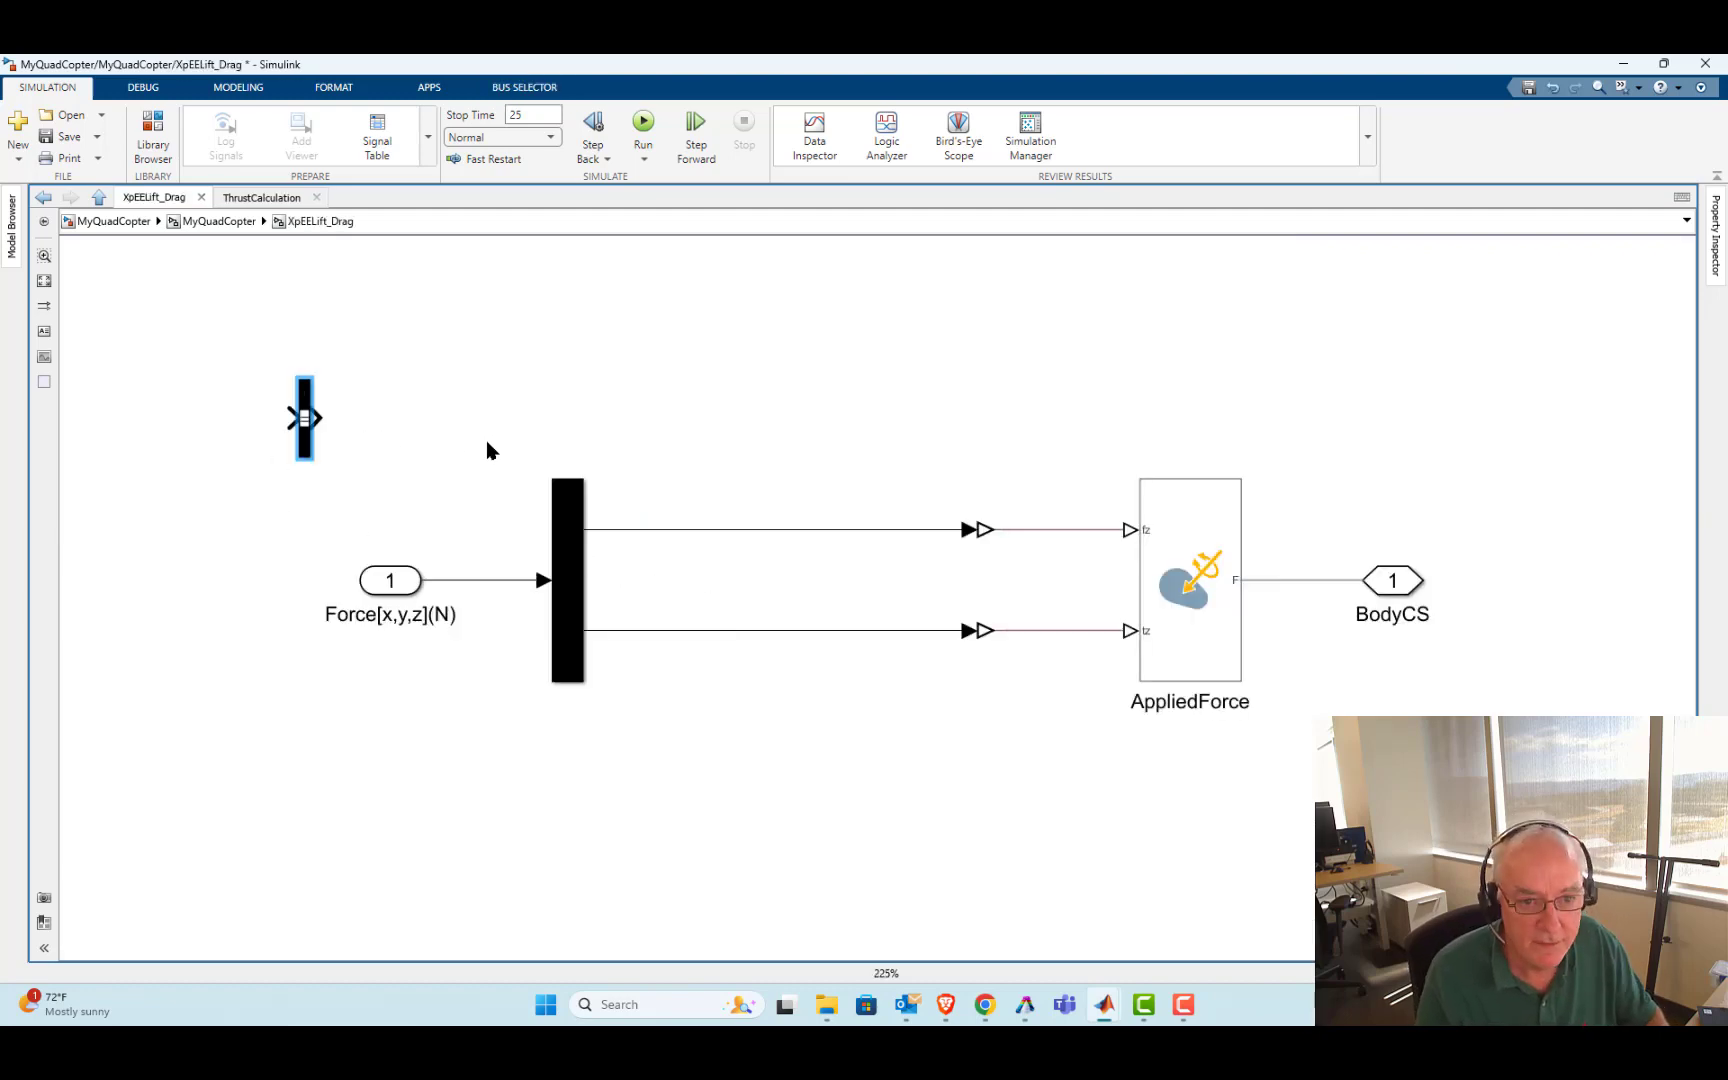
drag(487, 464, 636, 694)
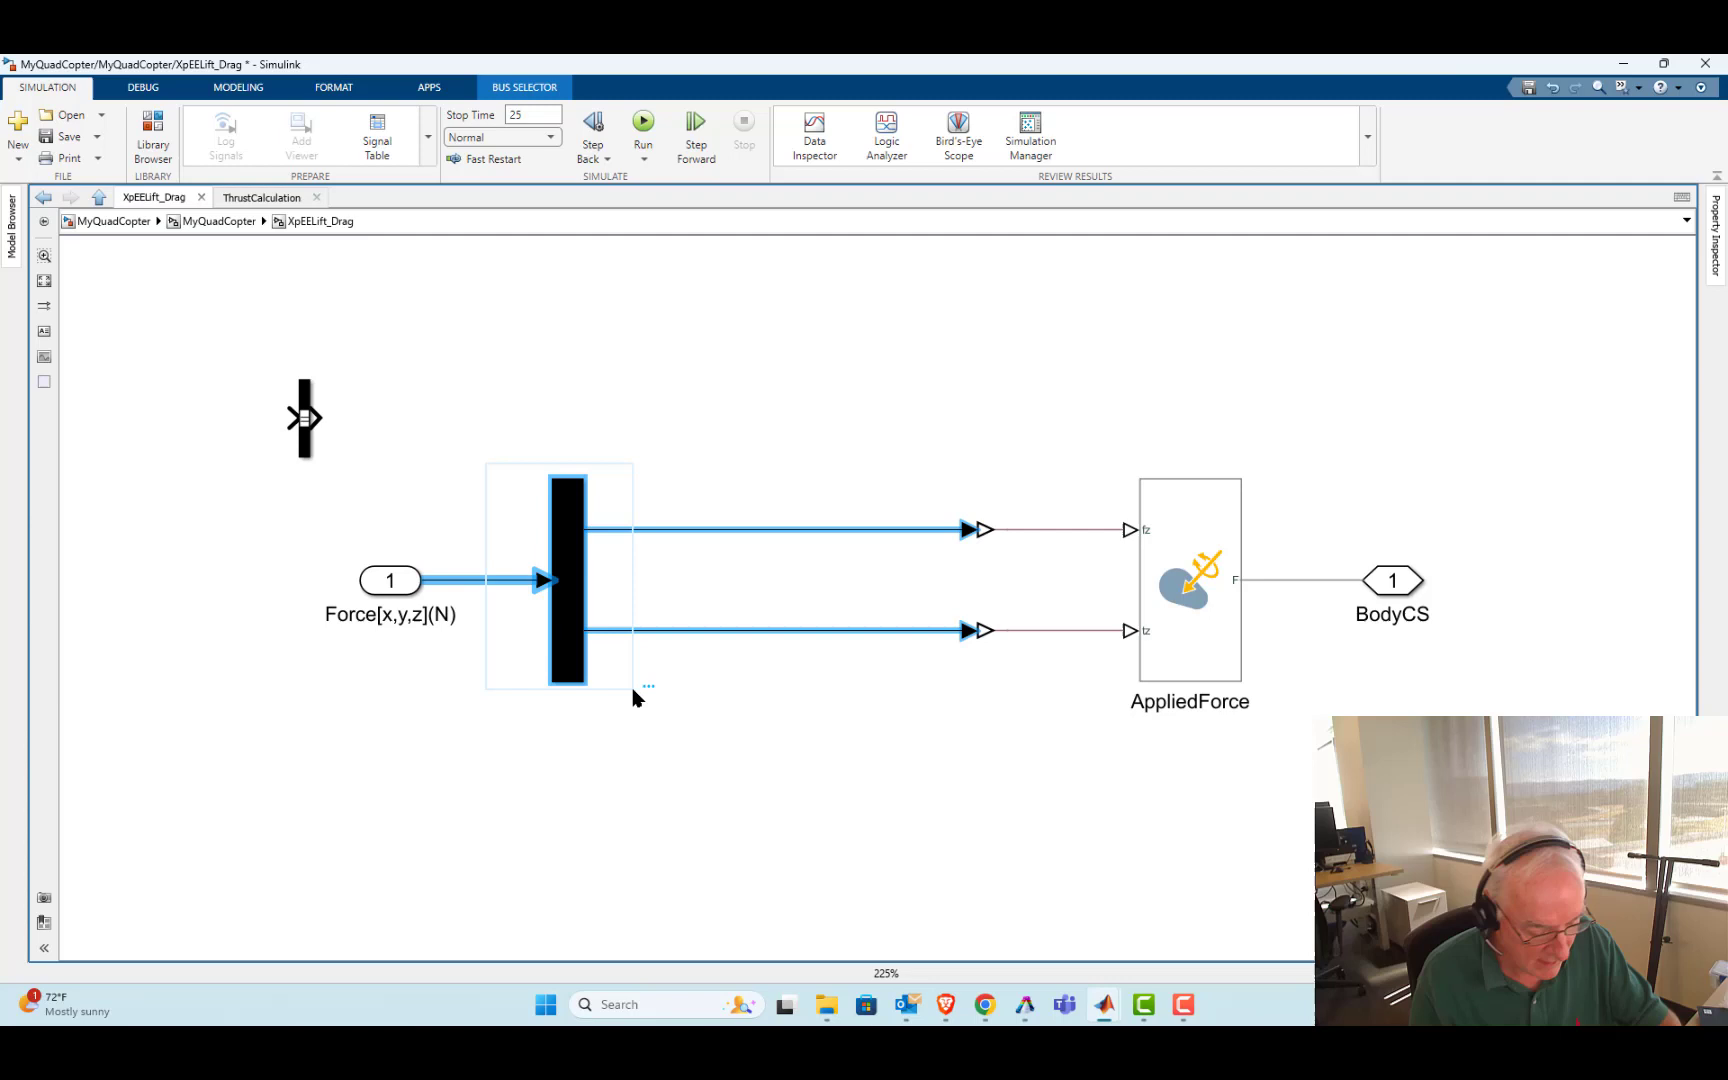
key(Delete)
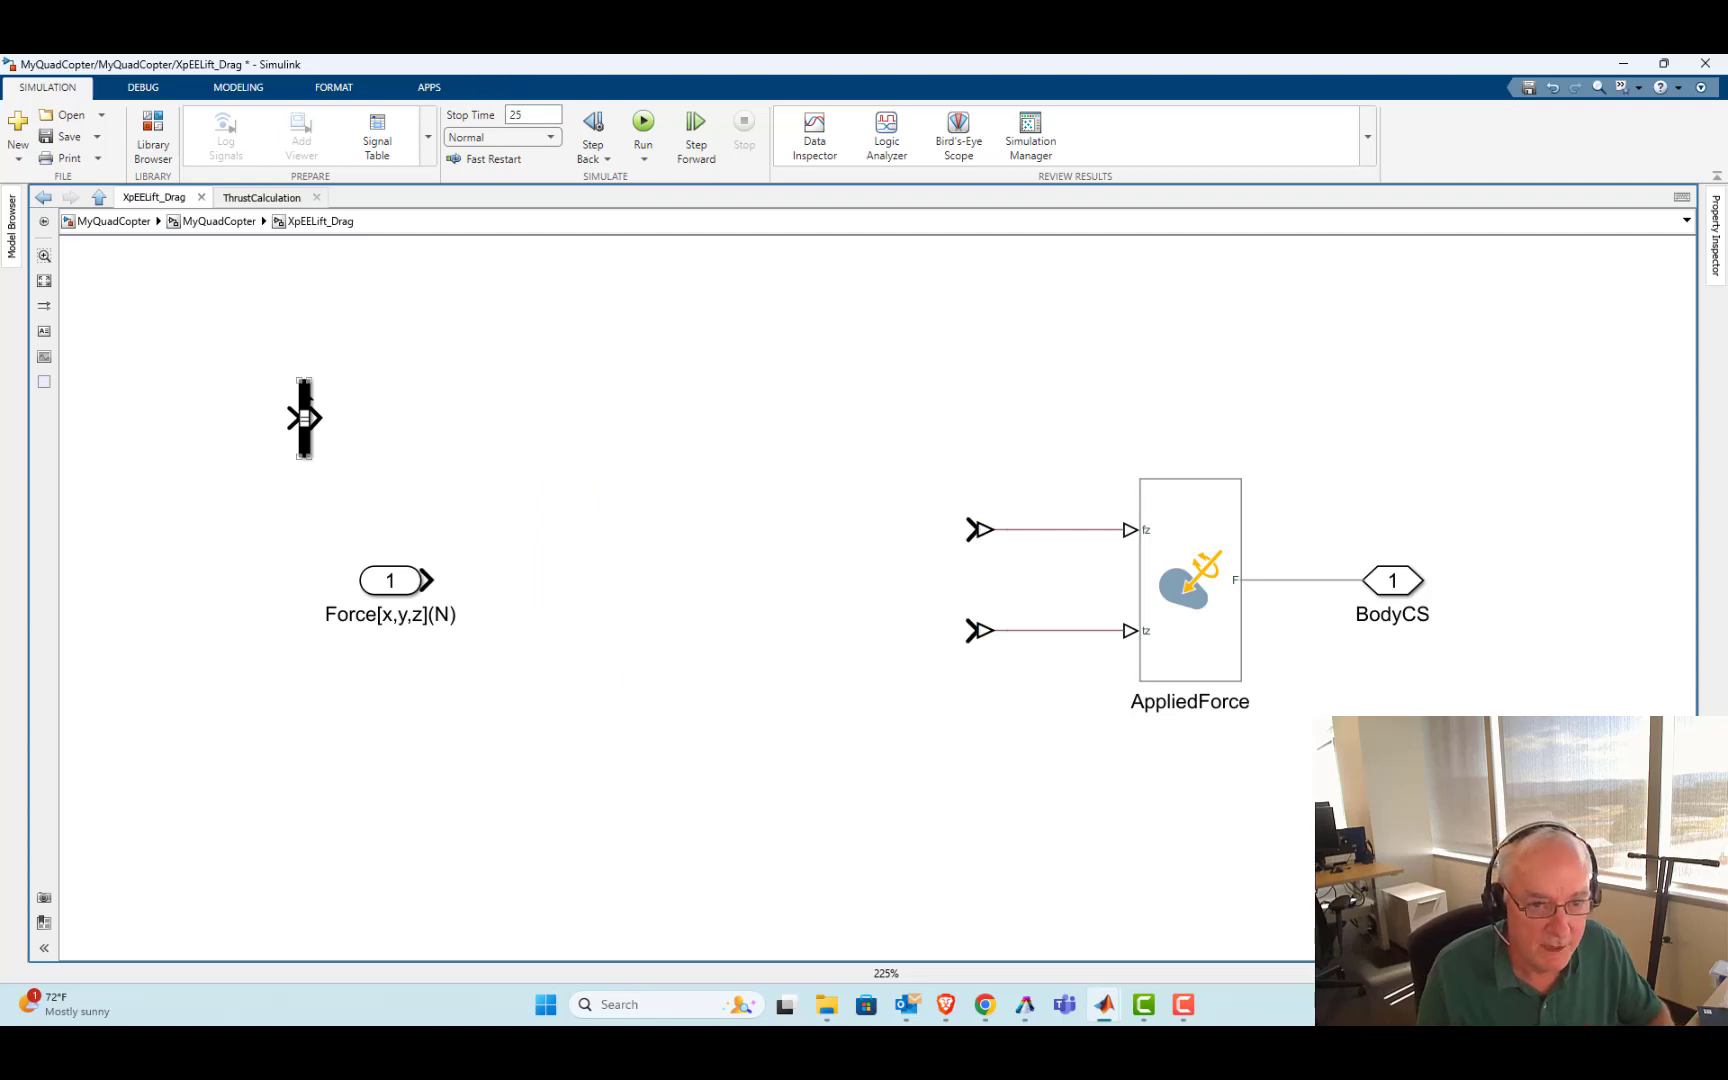
drag(306, 395, 530, 415)
double_click(527, 437)
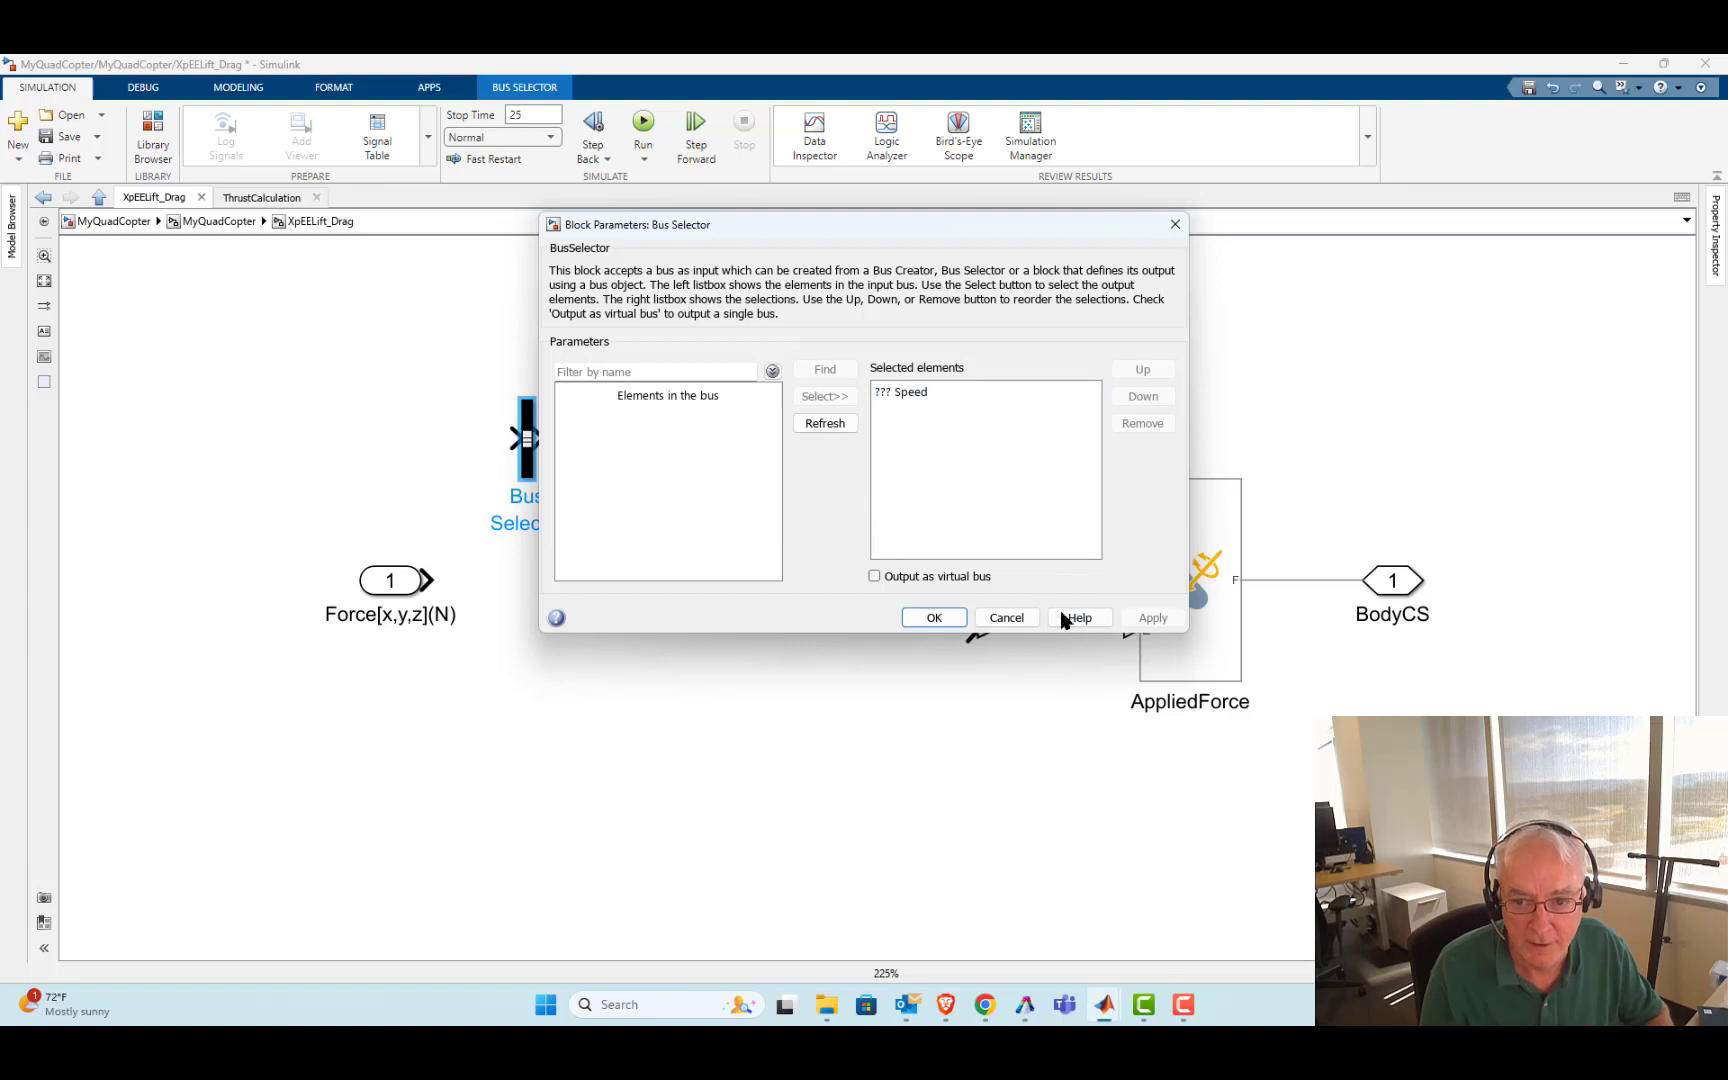
click(1004, 617)
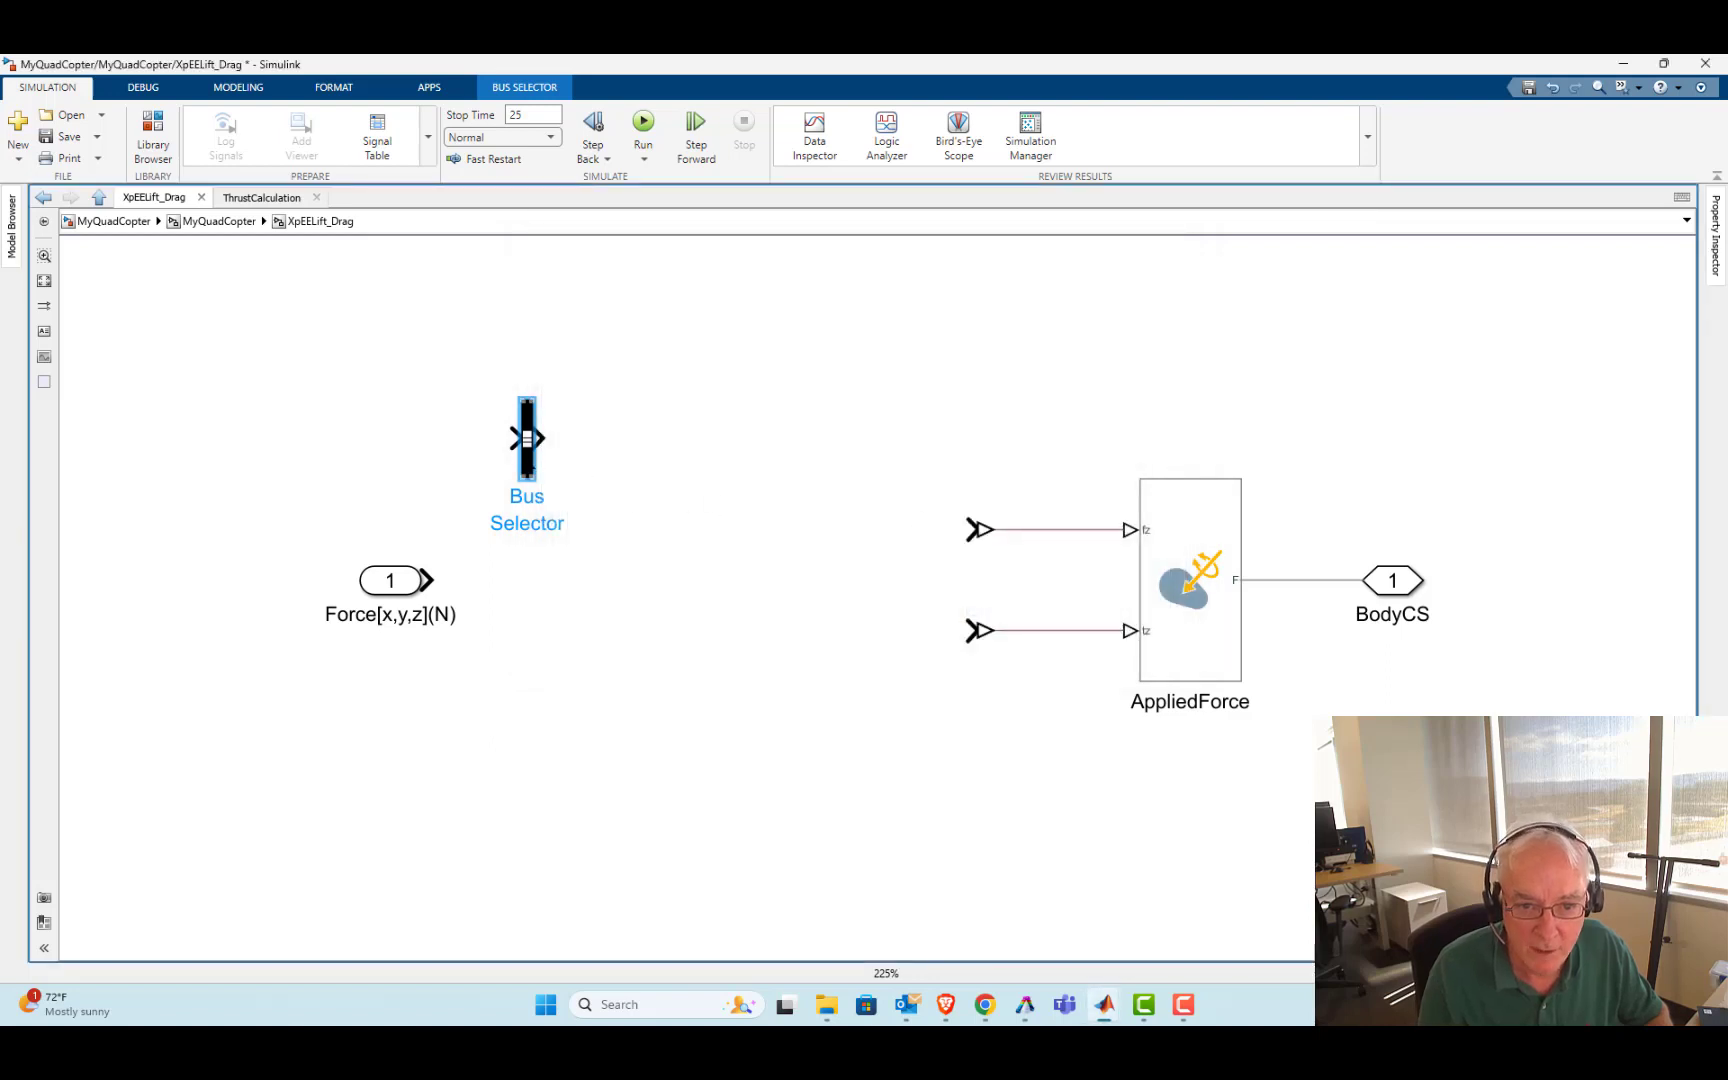
drag(527, 438, 567, 580)
click(490, 581)
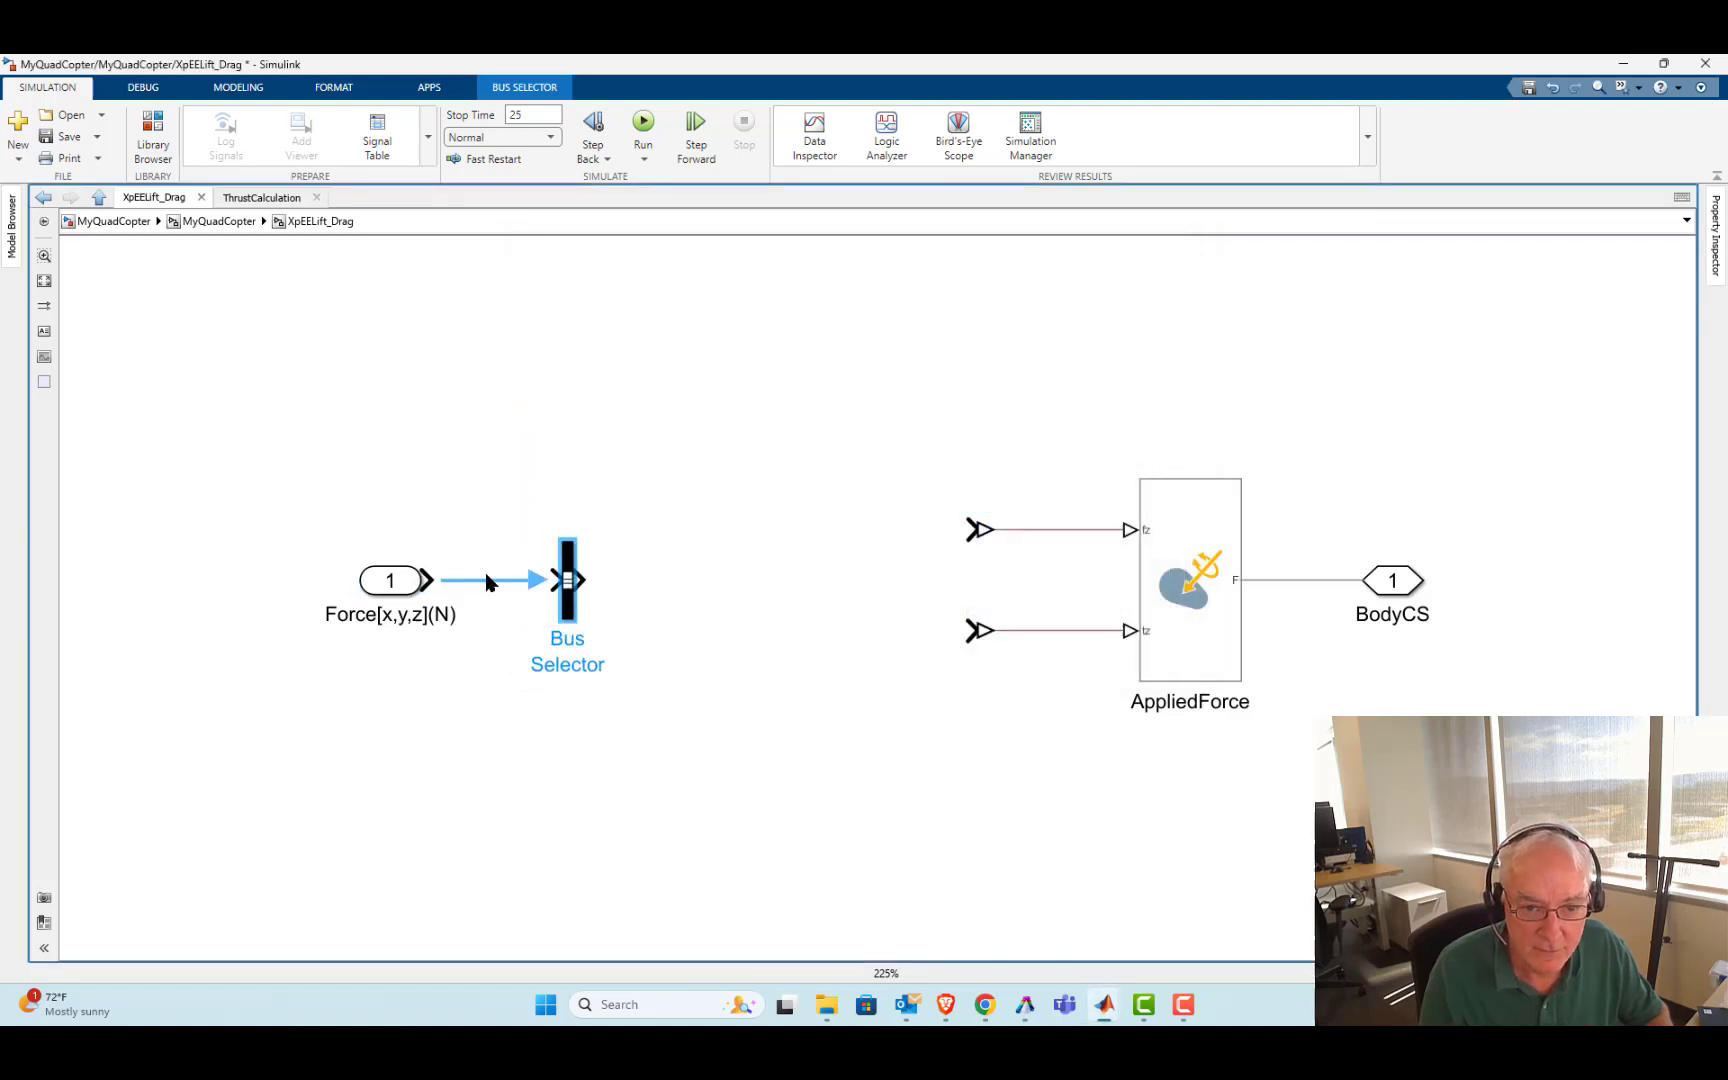
click(376, 619)
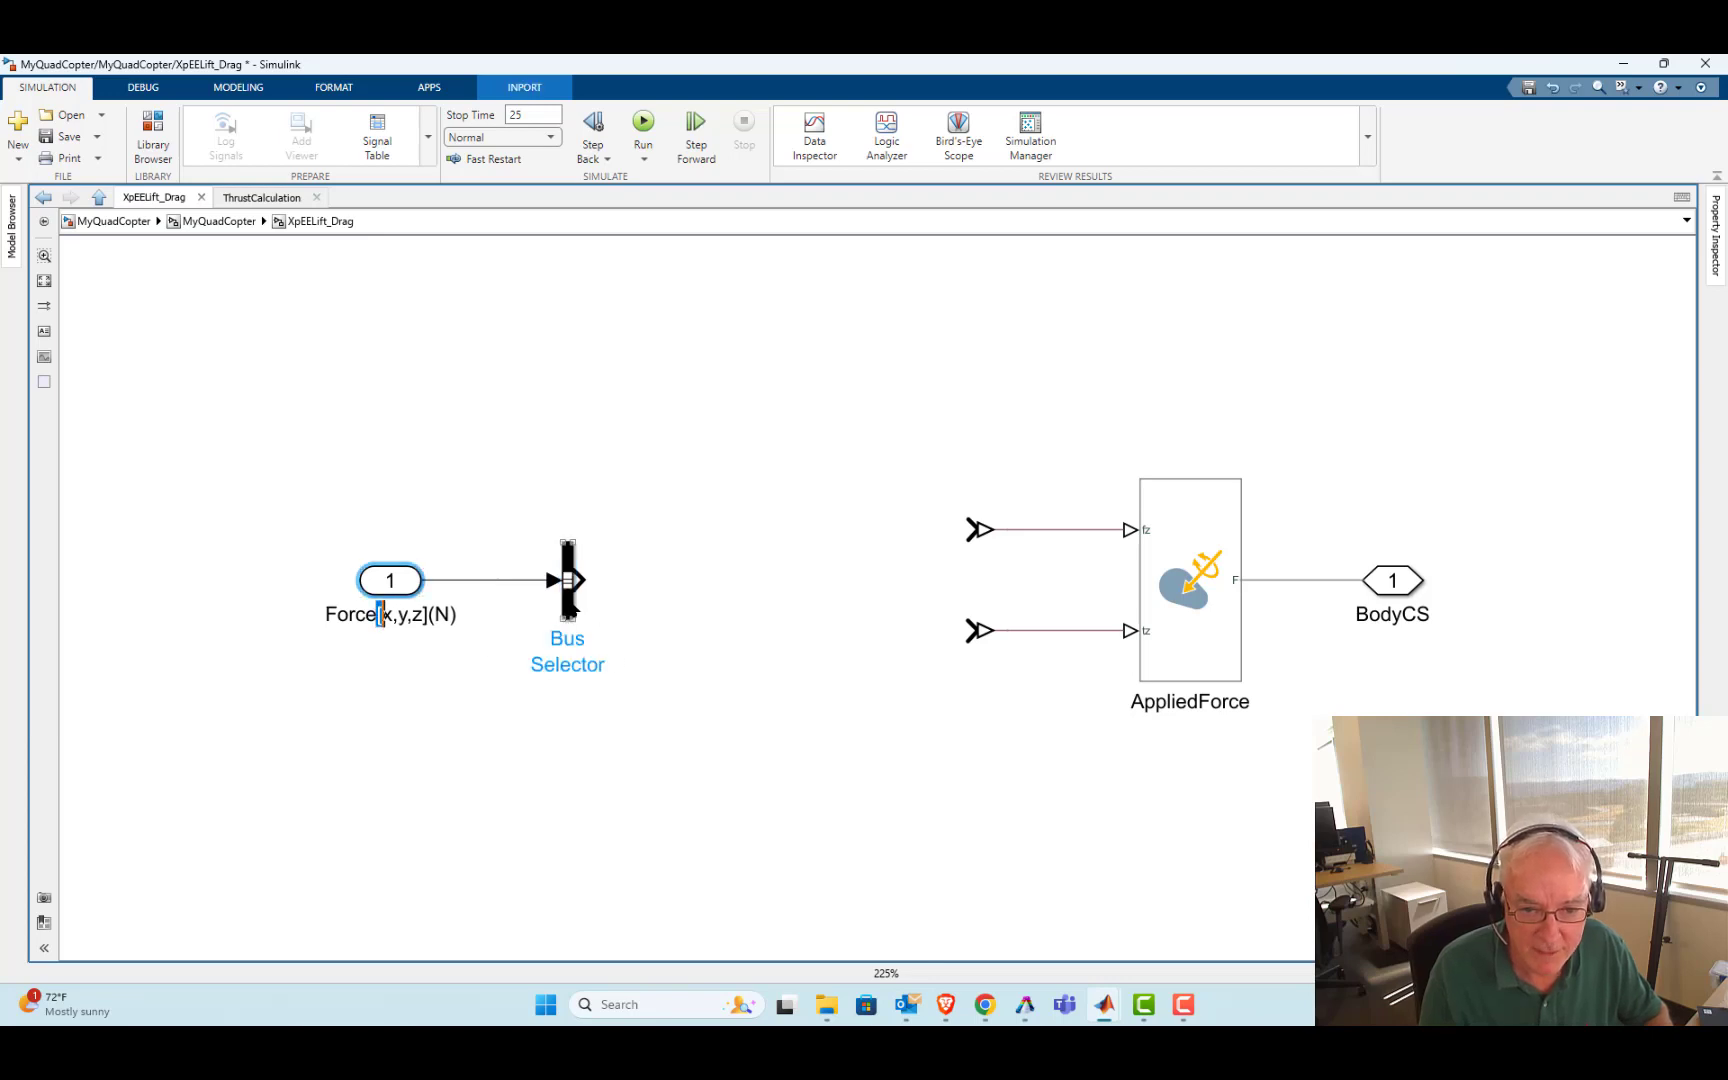
Make the Bus Selector output ForceZ and TorqueZ, dropping ??? Speed, and wire both into AppliedForce
double_click(567, 580)
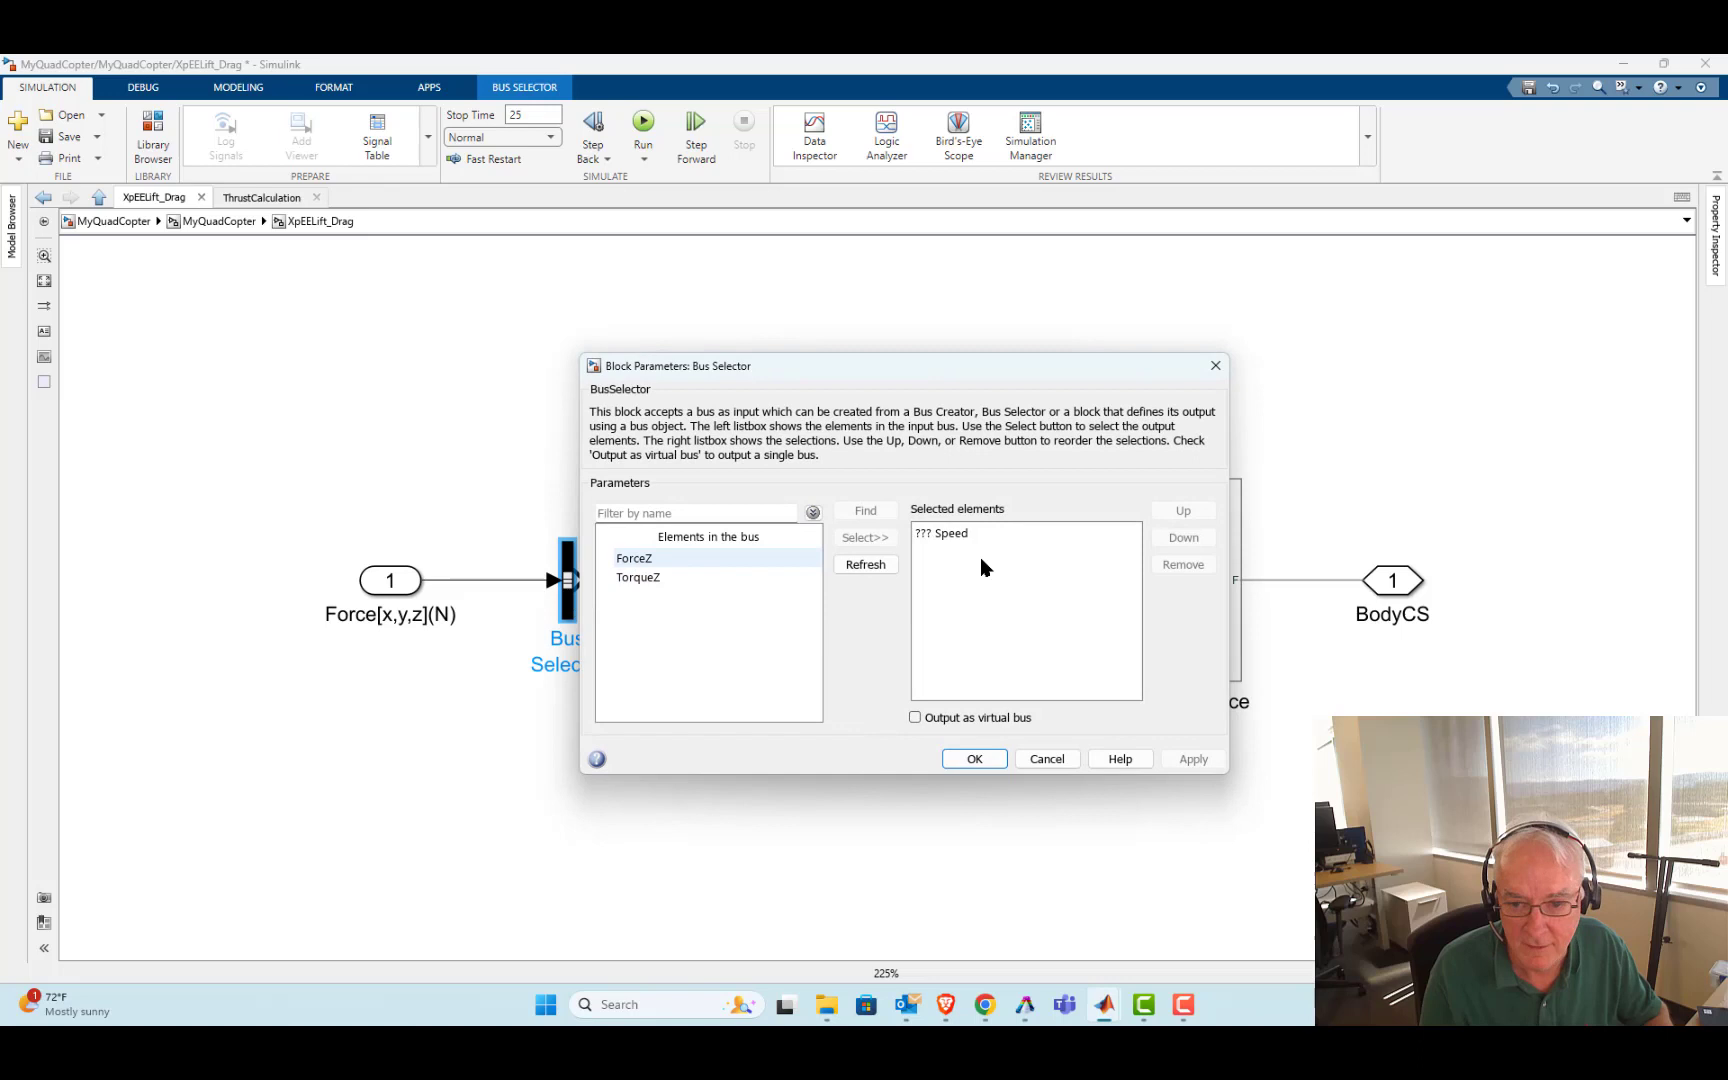
click(619, 560)
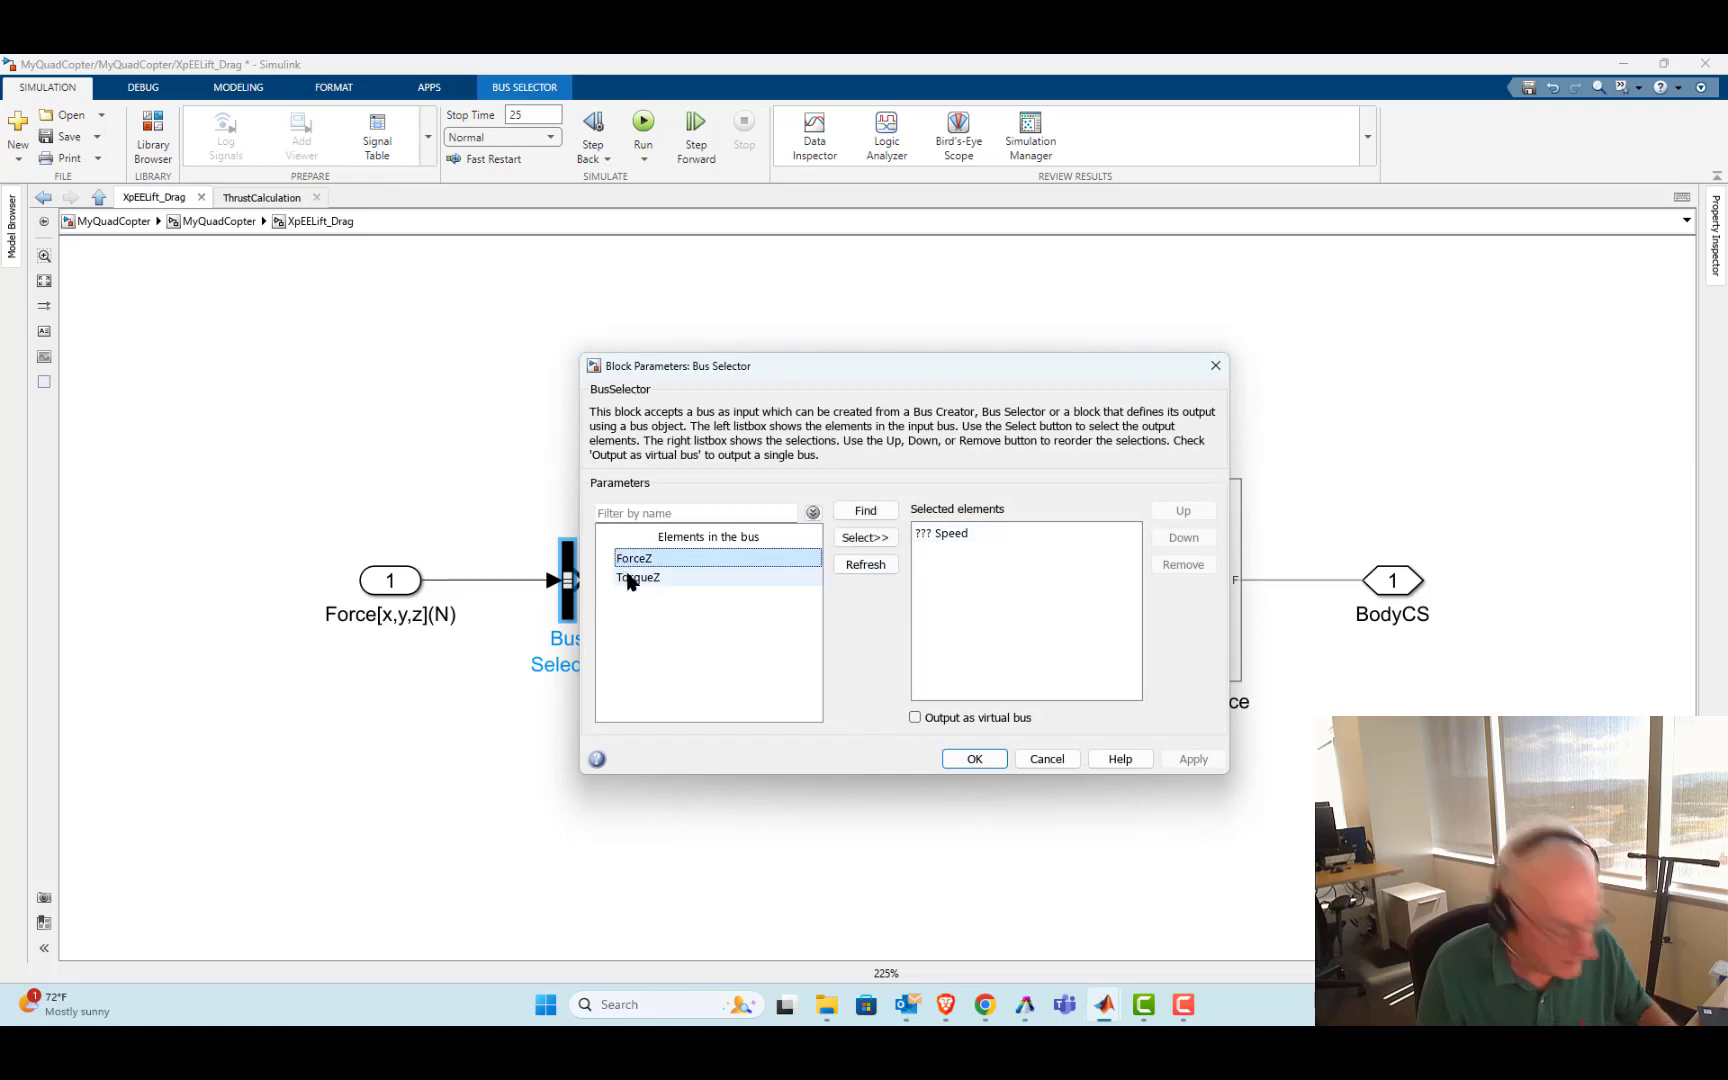
shift+click(636, 578)
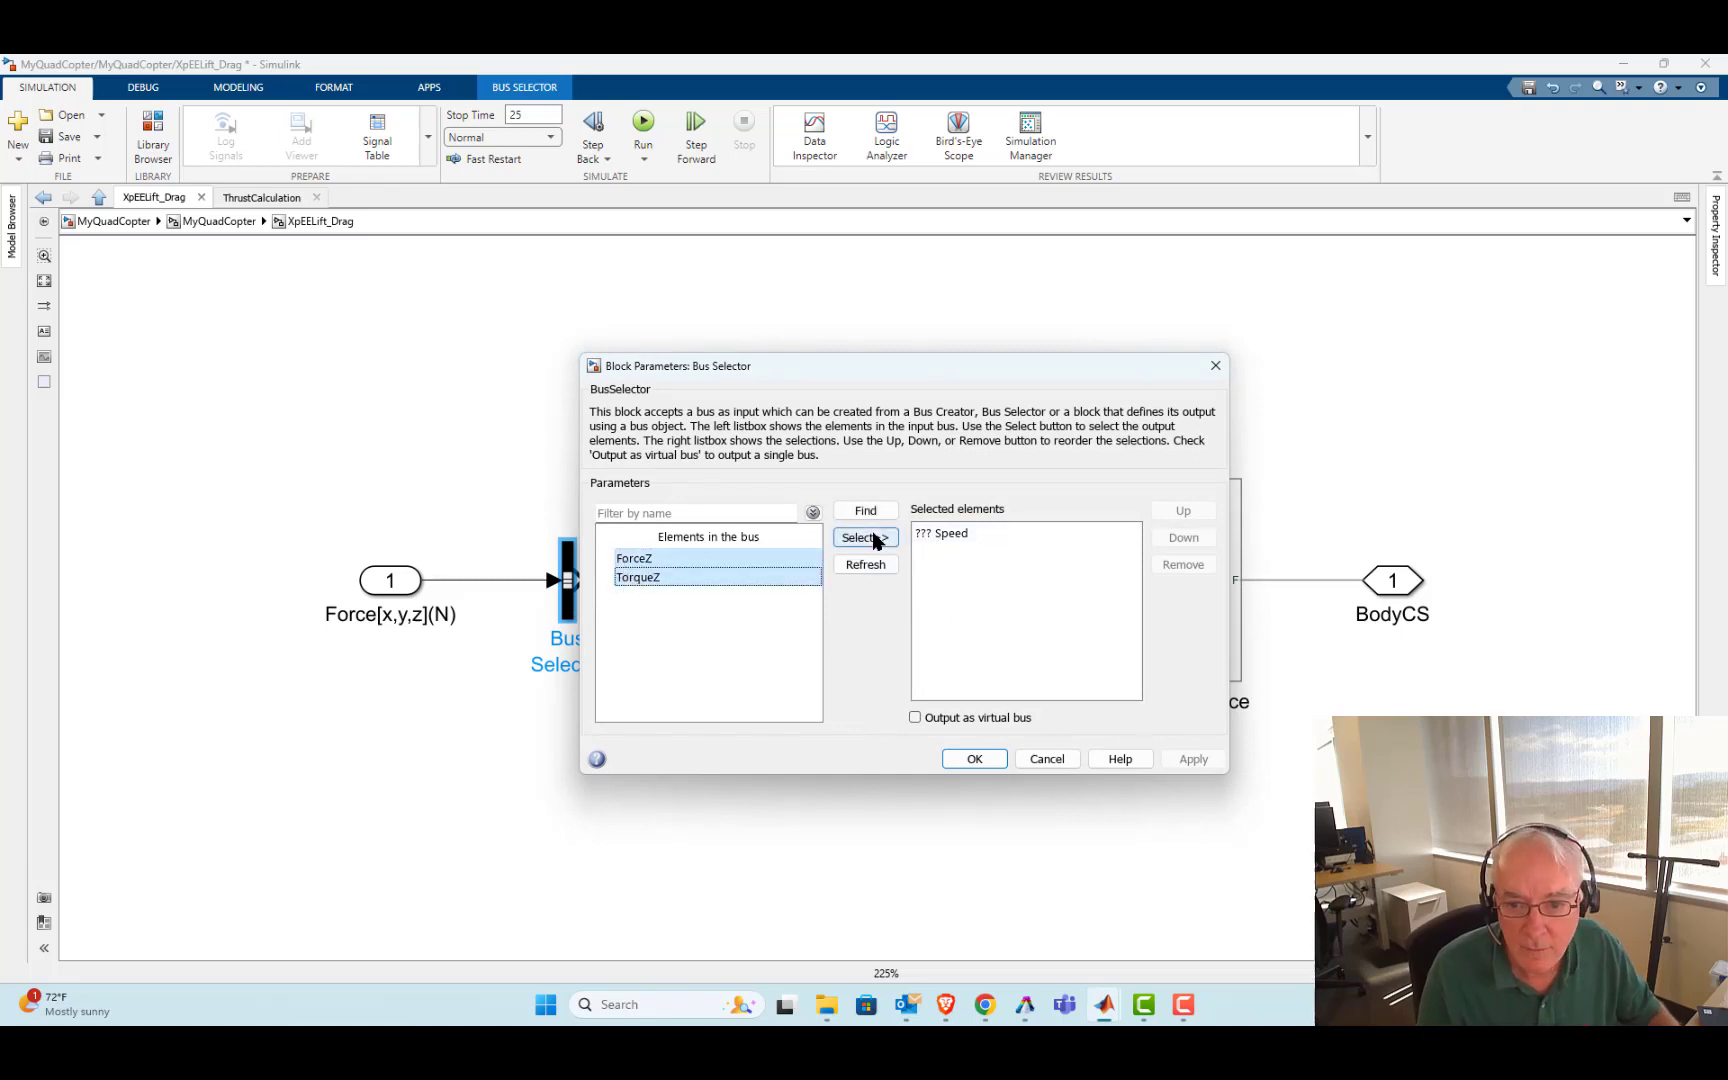
click(865, 538)
click(947, 535)
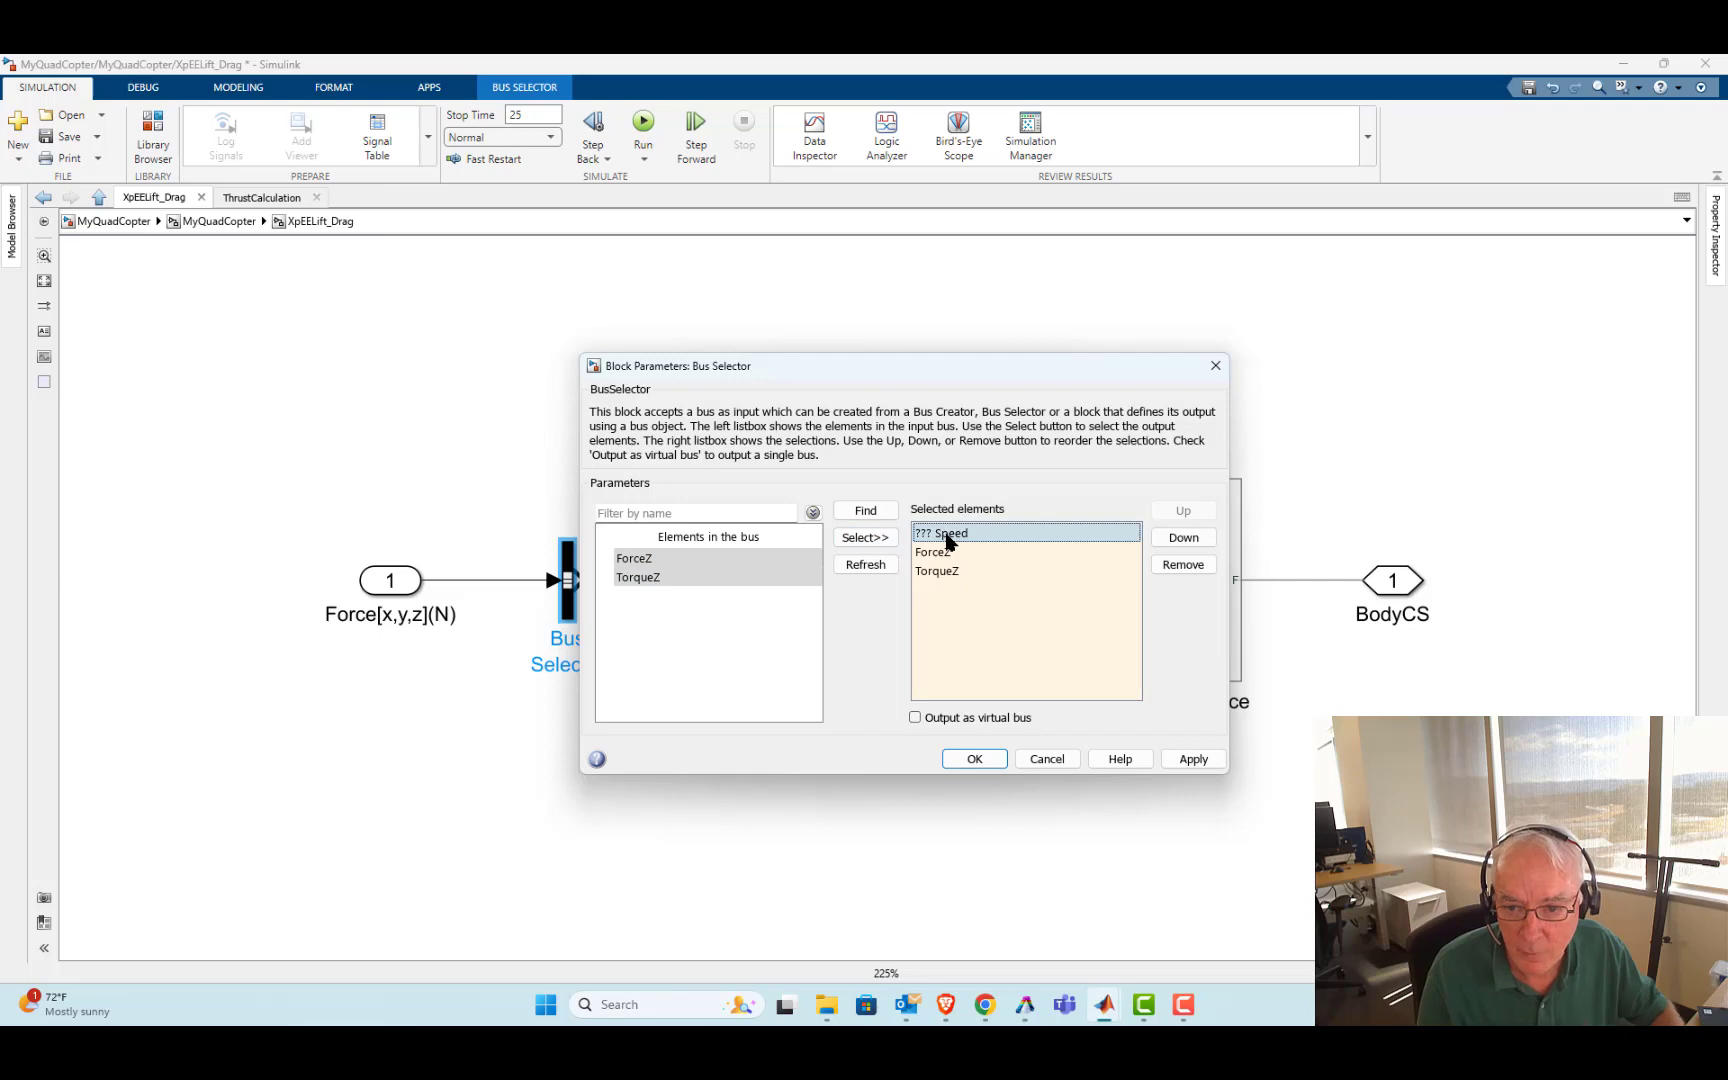
click(1183, 566)
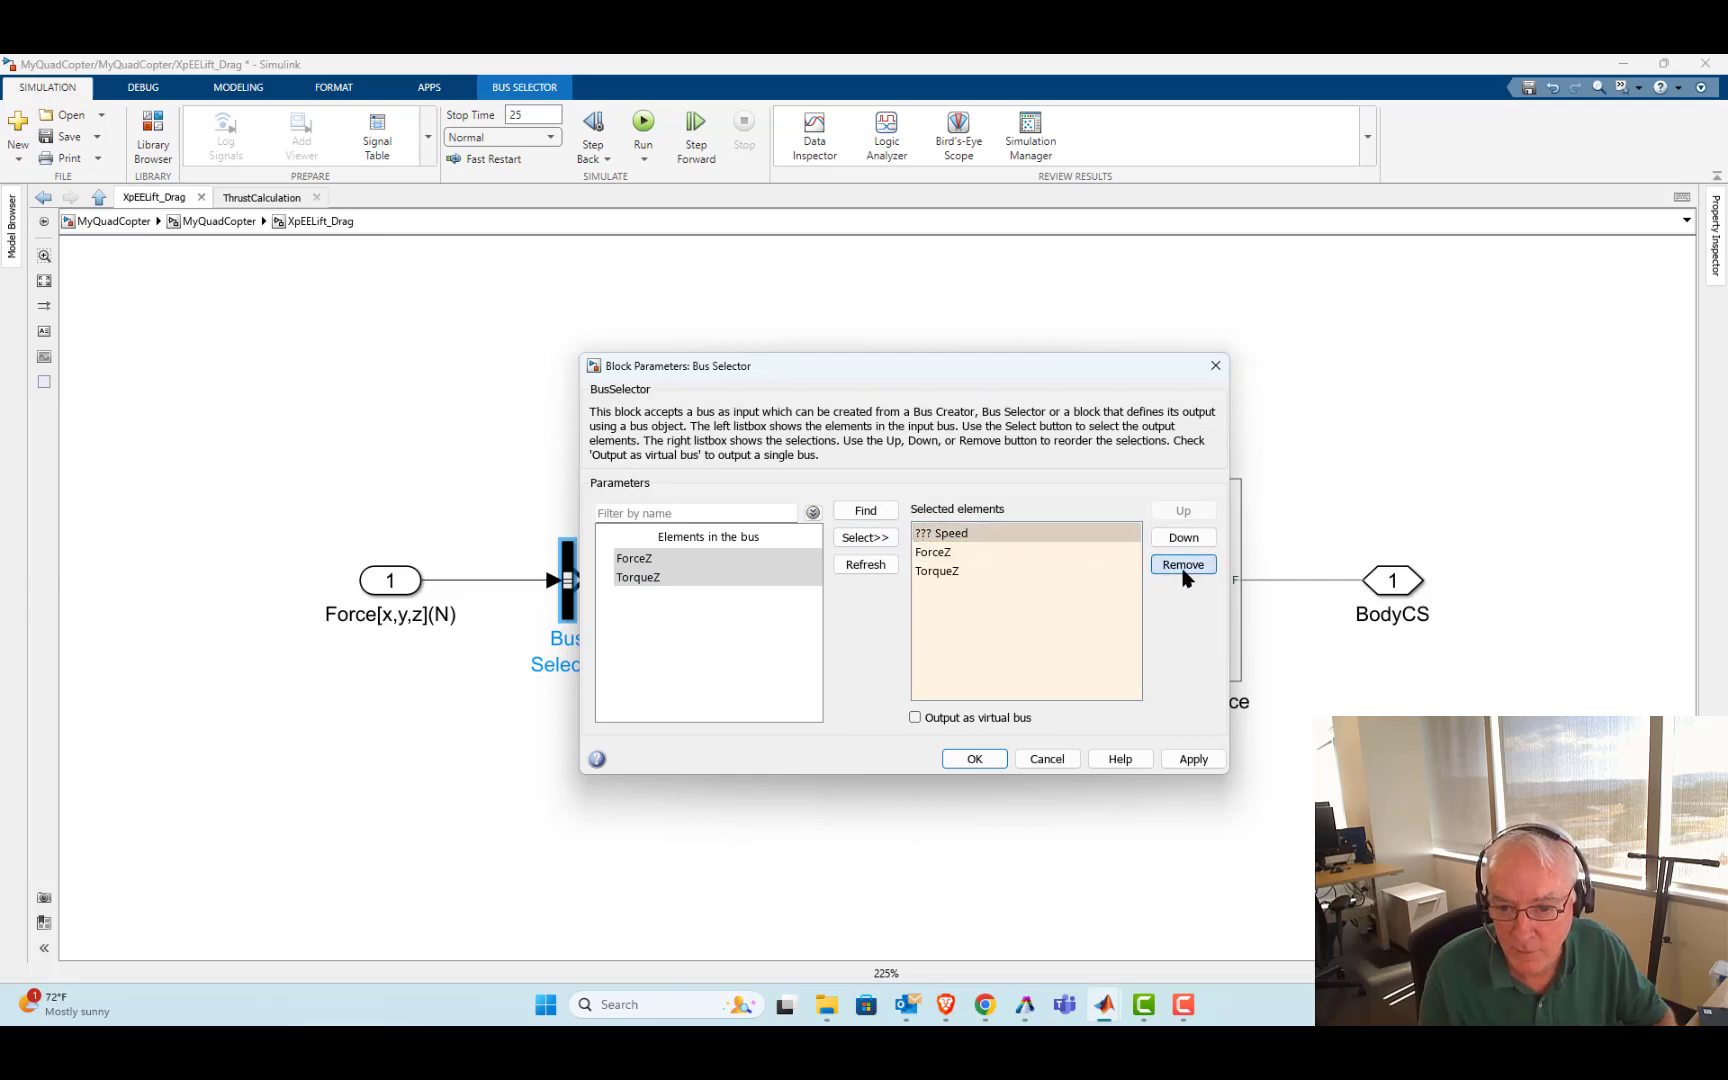
click(975, 760)
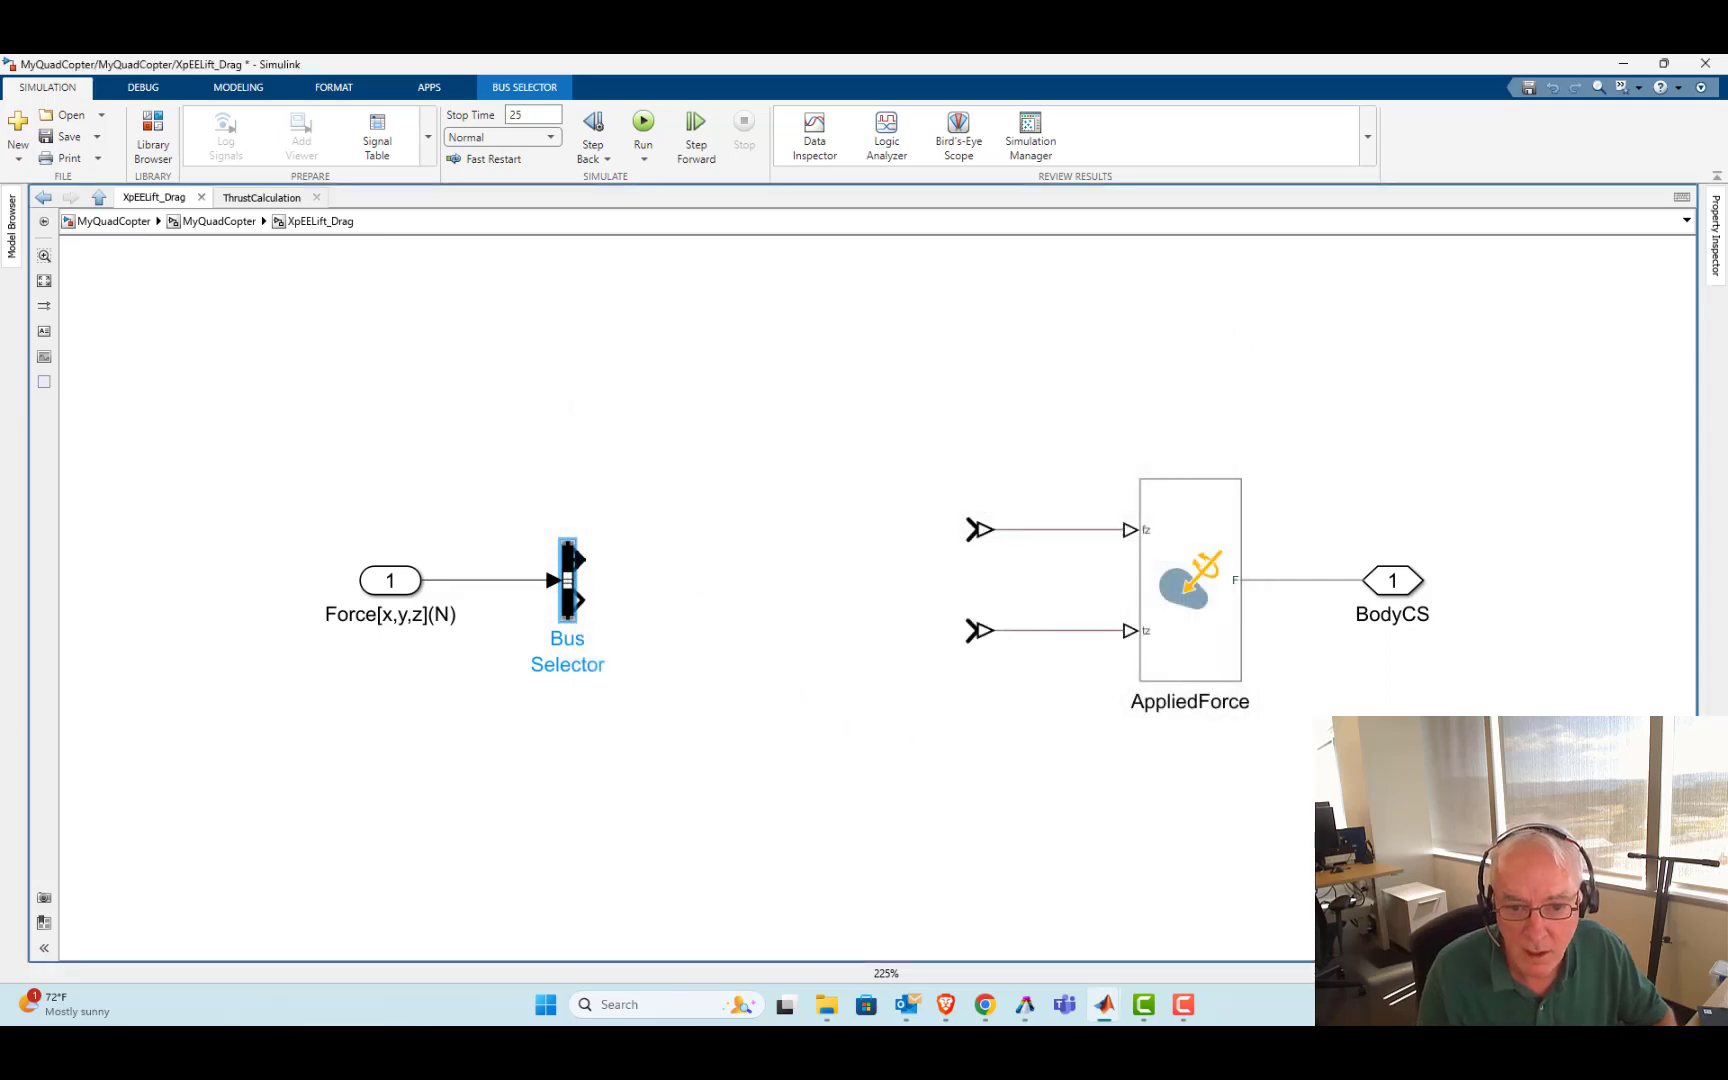
drag(578, 557, 973, 530)
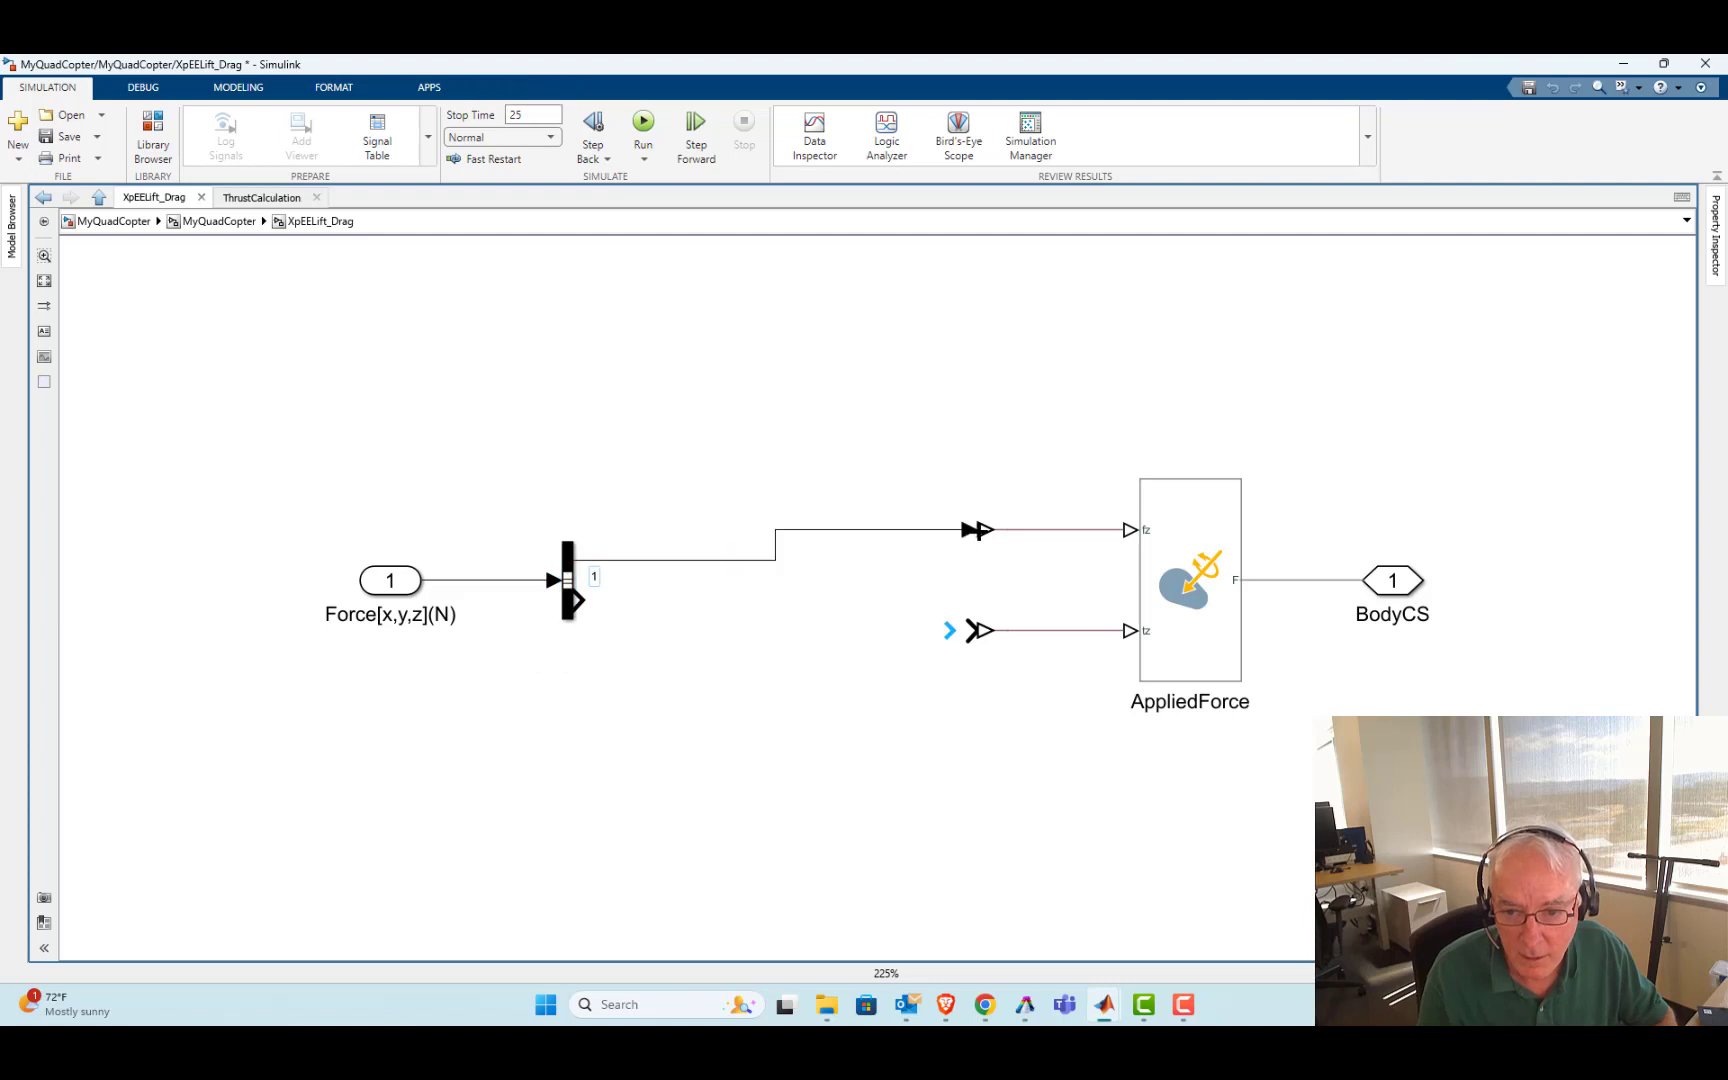
mouse_move(585, 602)
mouse_down()
mouse_move(991, 648)
mouse_move(977, 632)
mouse_up()
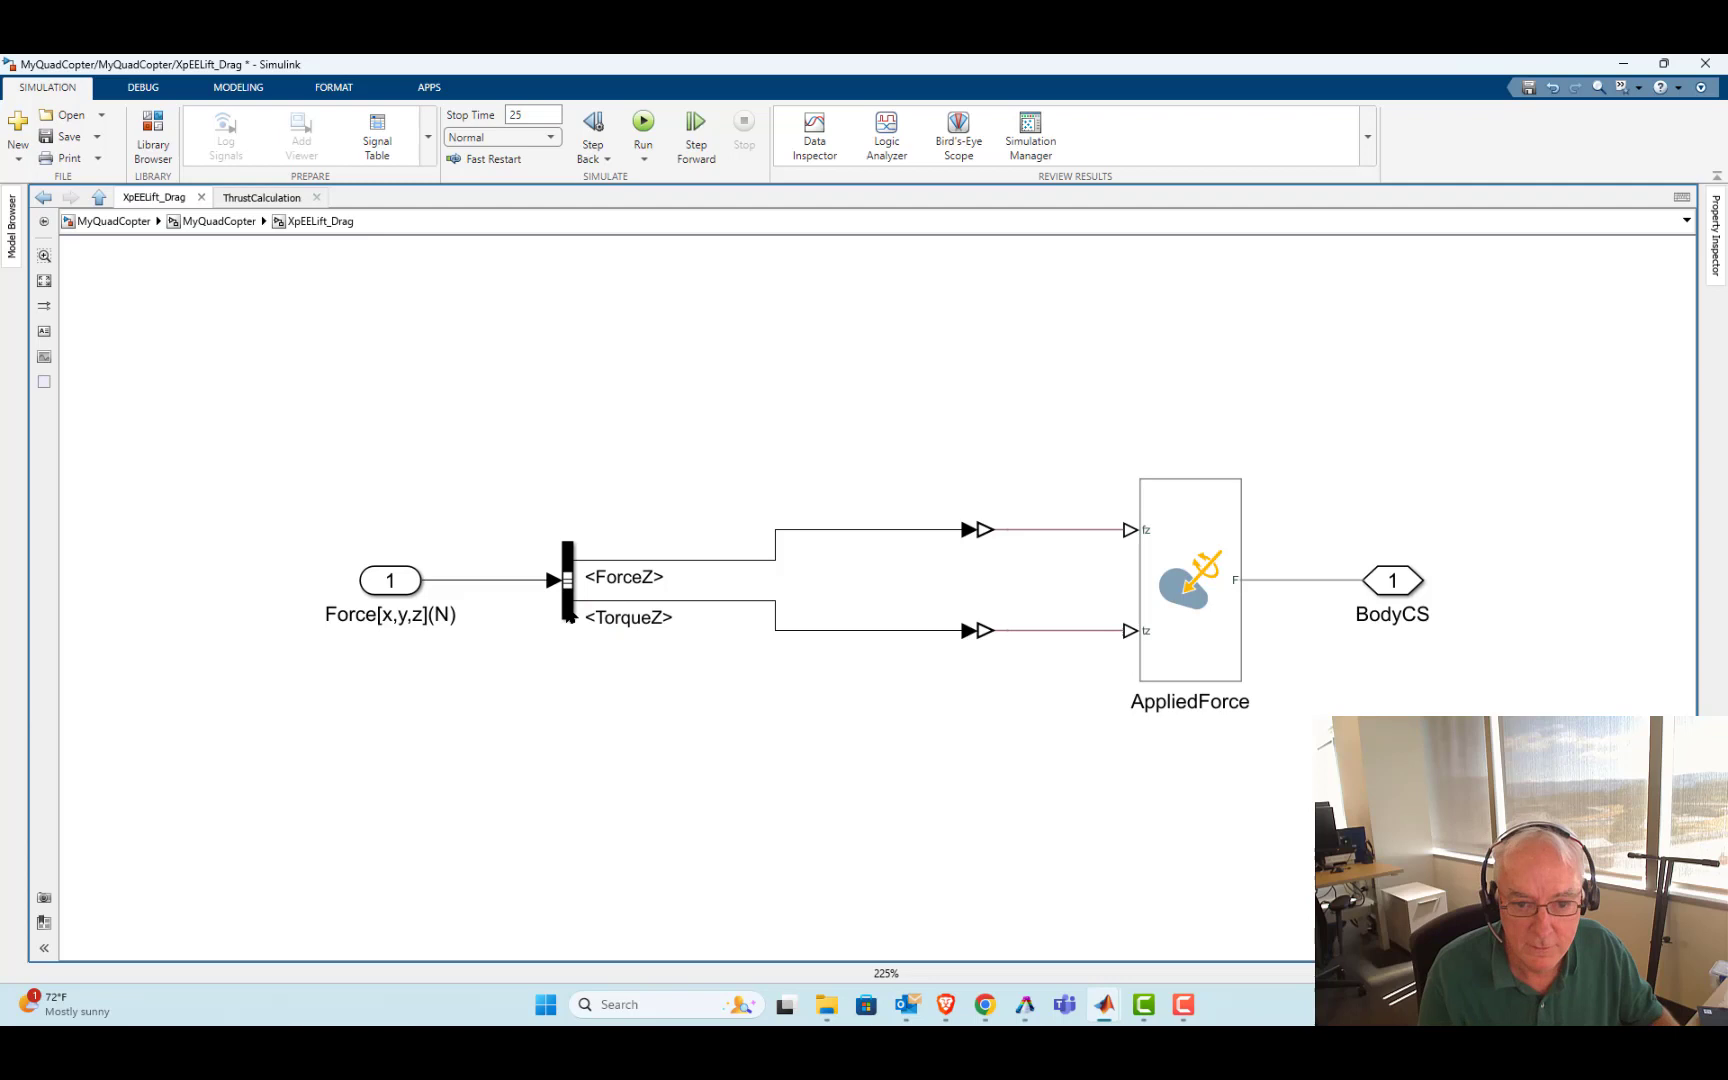
Use Match Height so the Bus Selector matches AppliedForce's height and the lines run straight
click(568, 612)
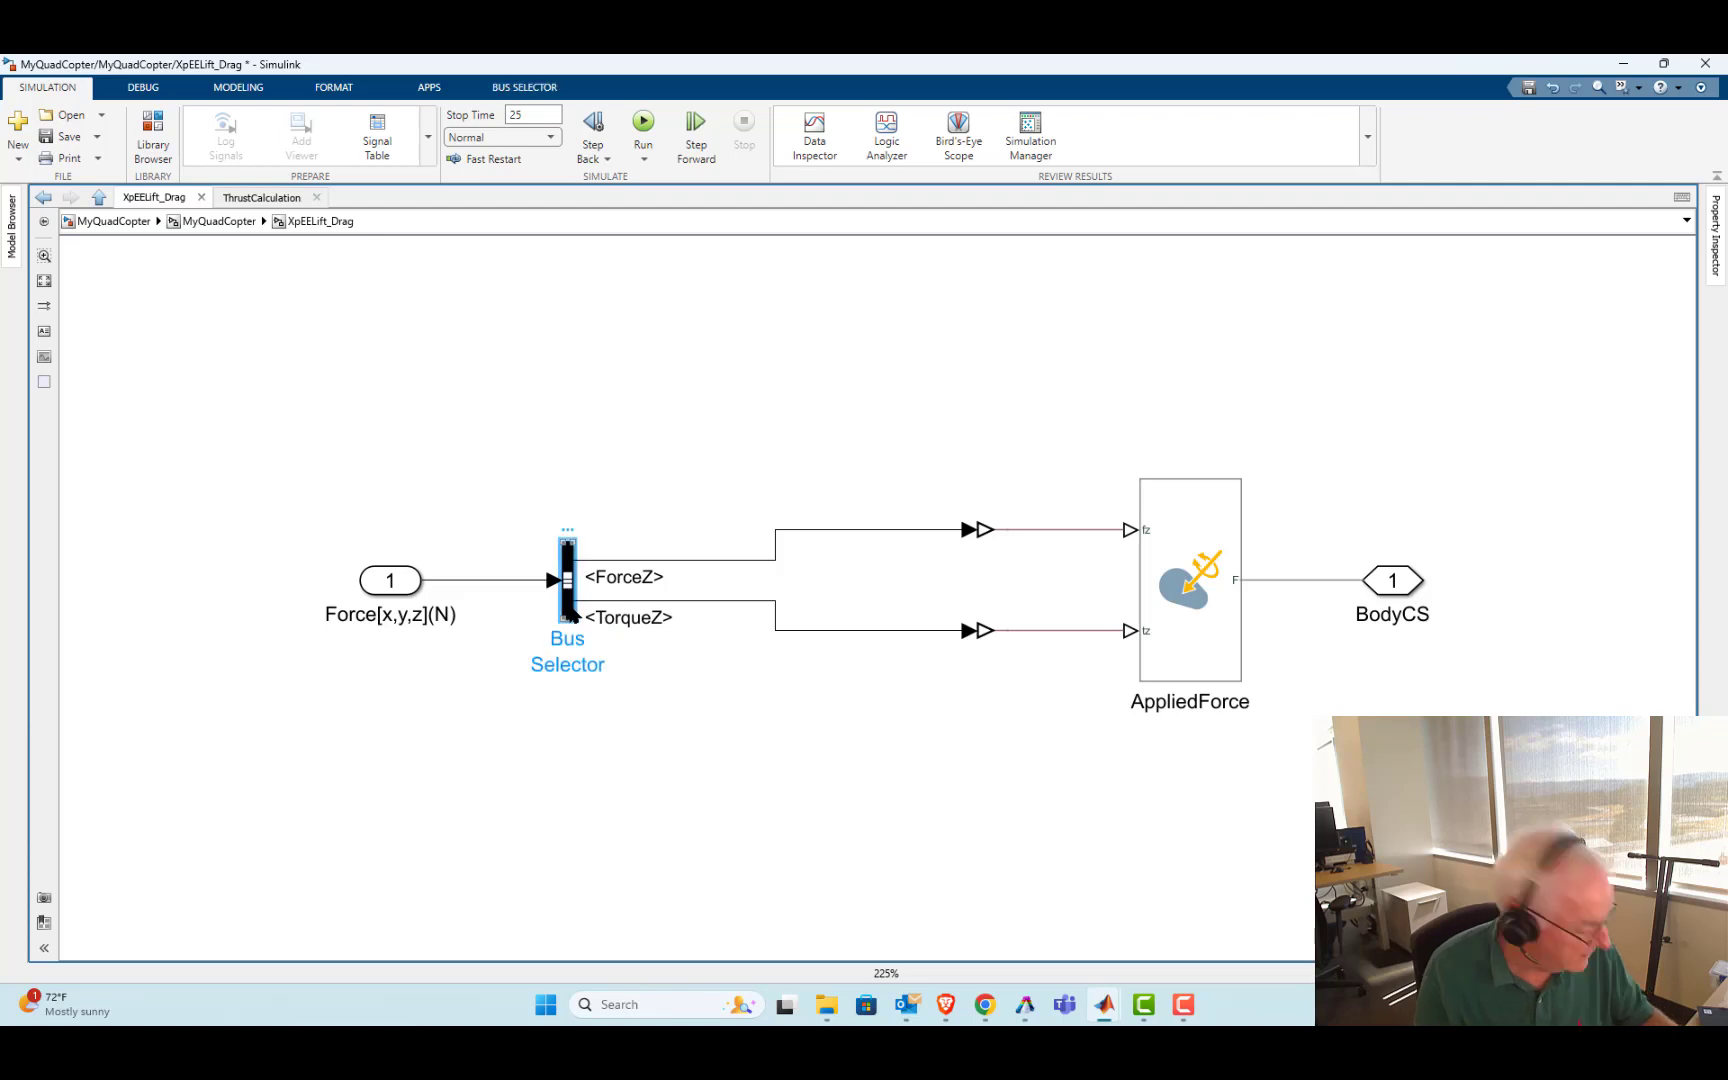
click(1192, 636)
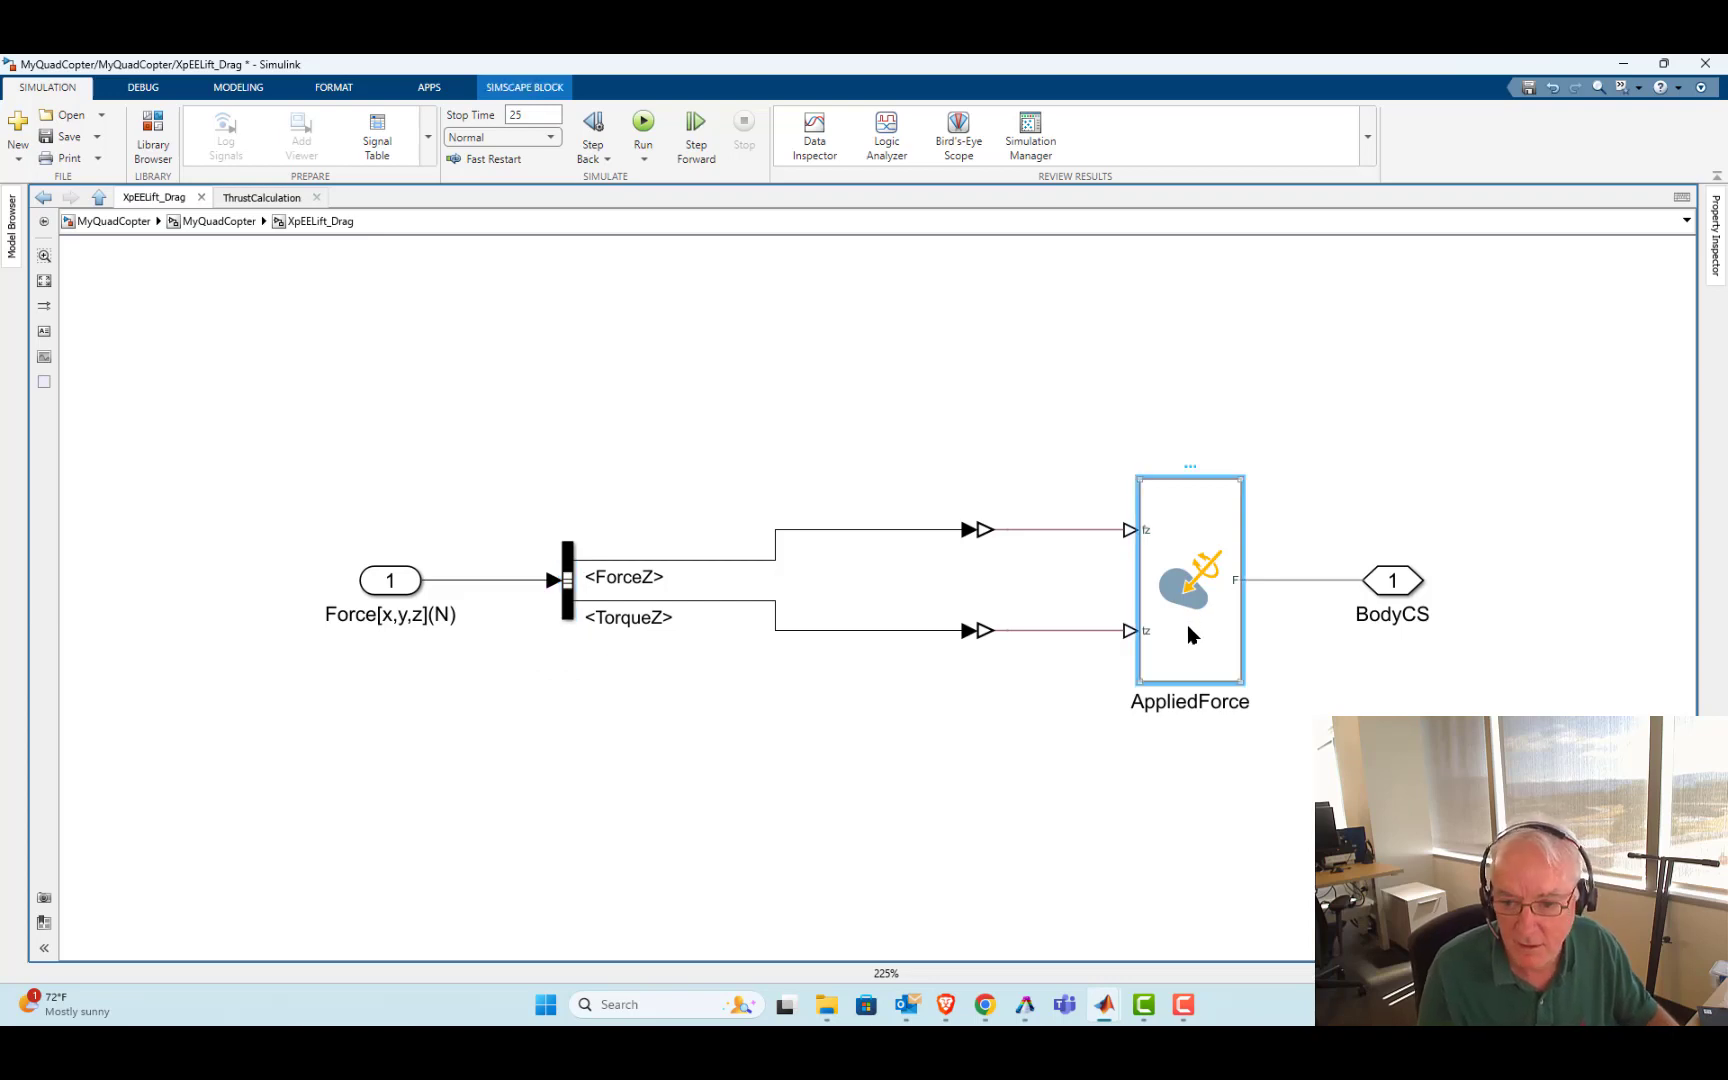
click(352, 89)
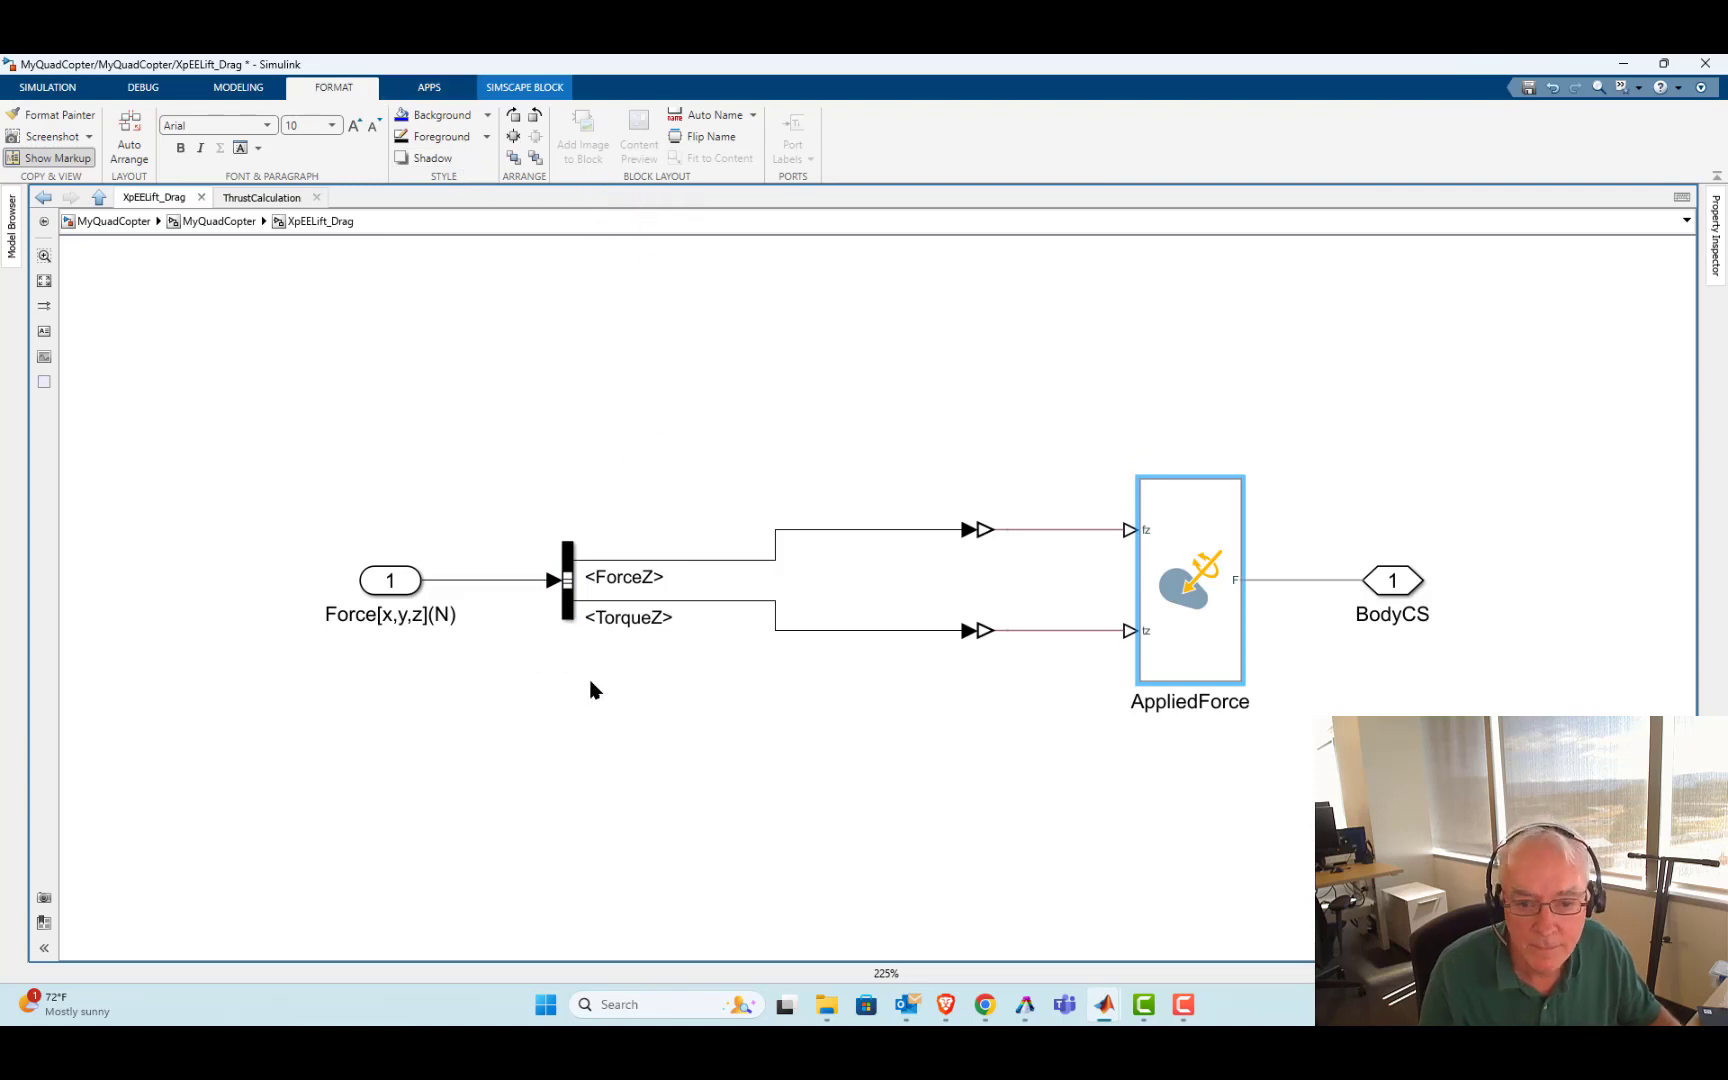
click(590, 690)
click(567, 612)
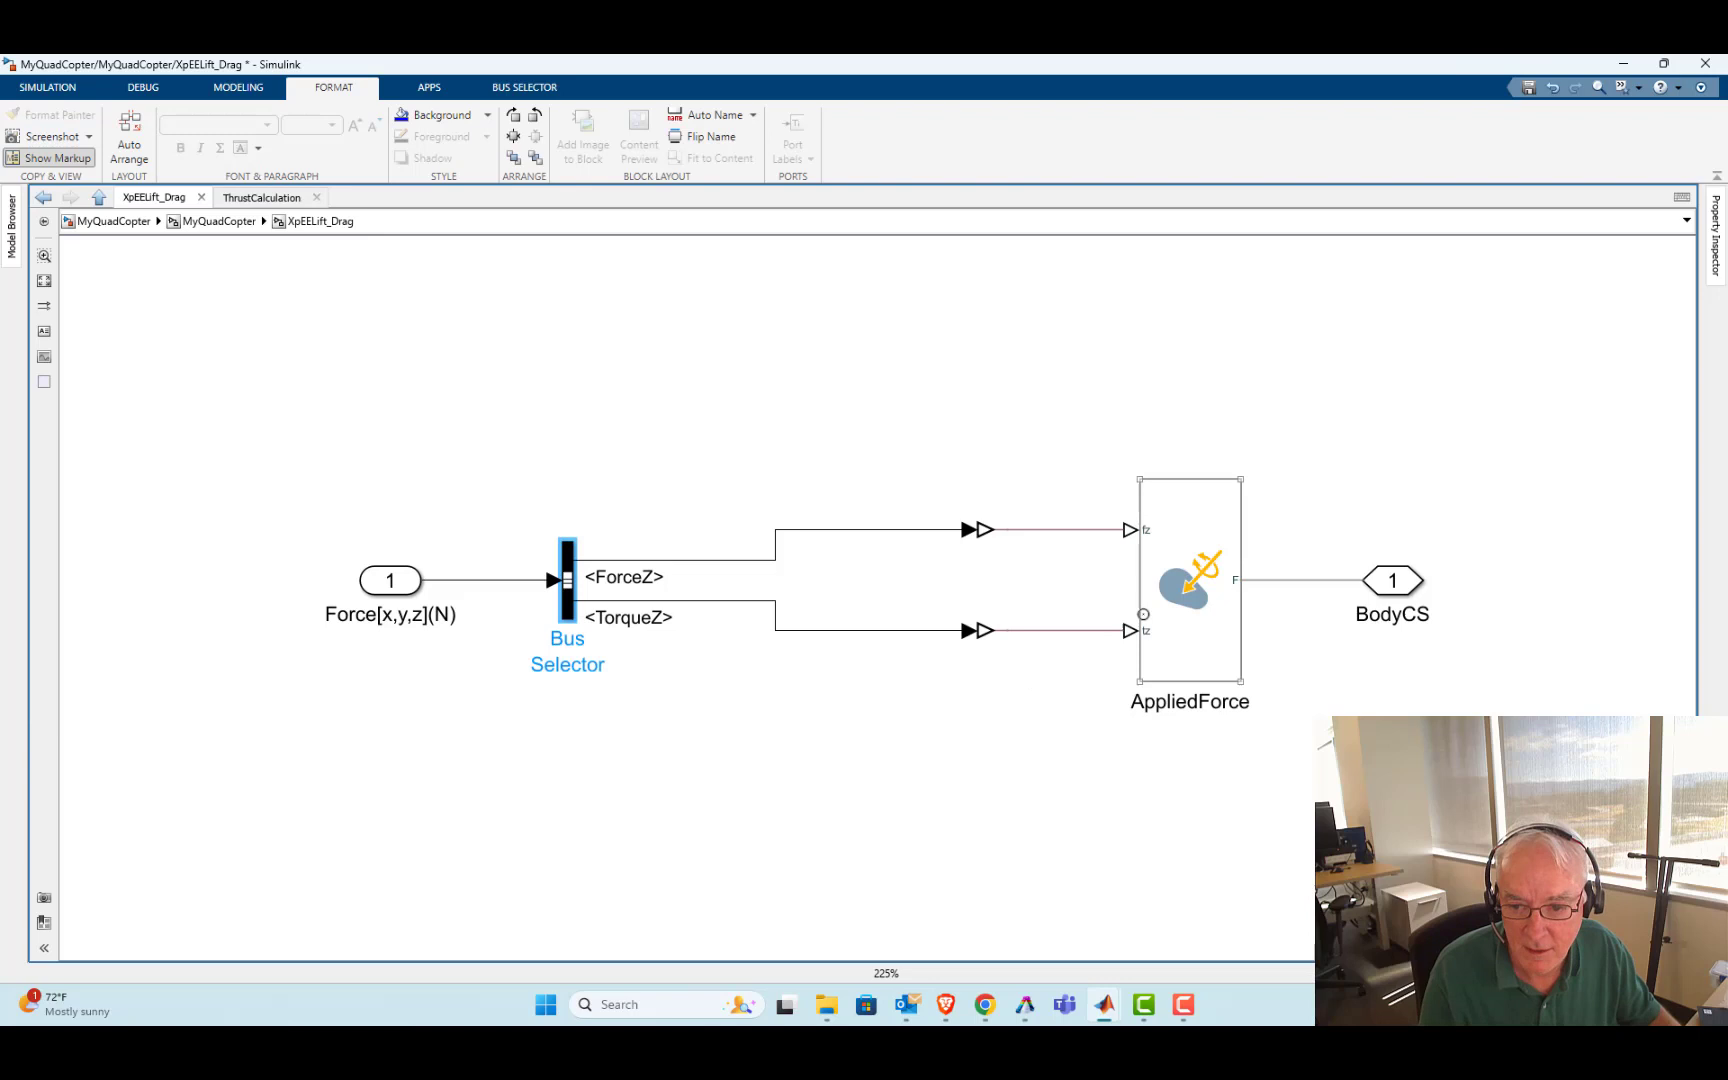
shift+click(1167, 657)
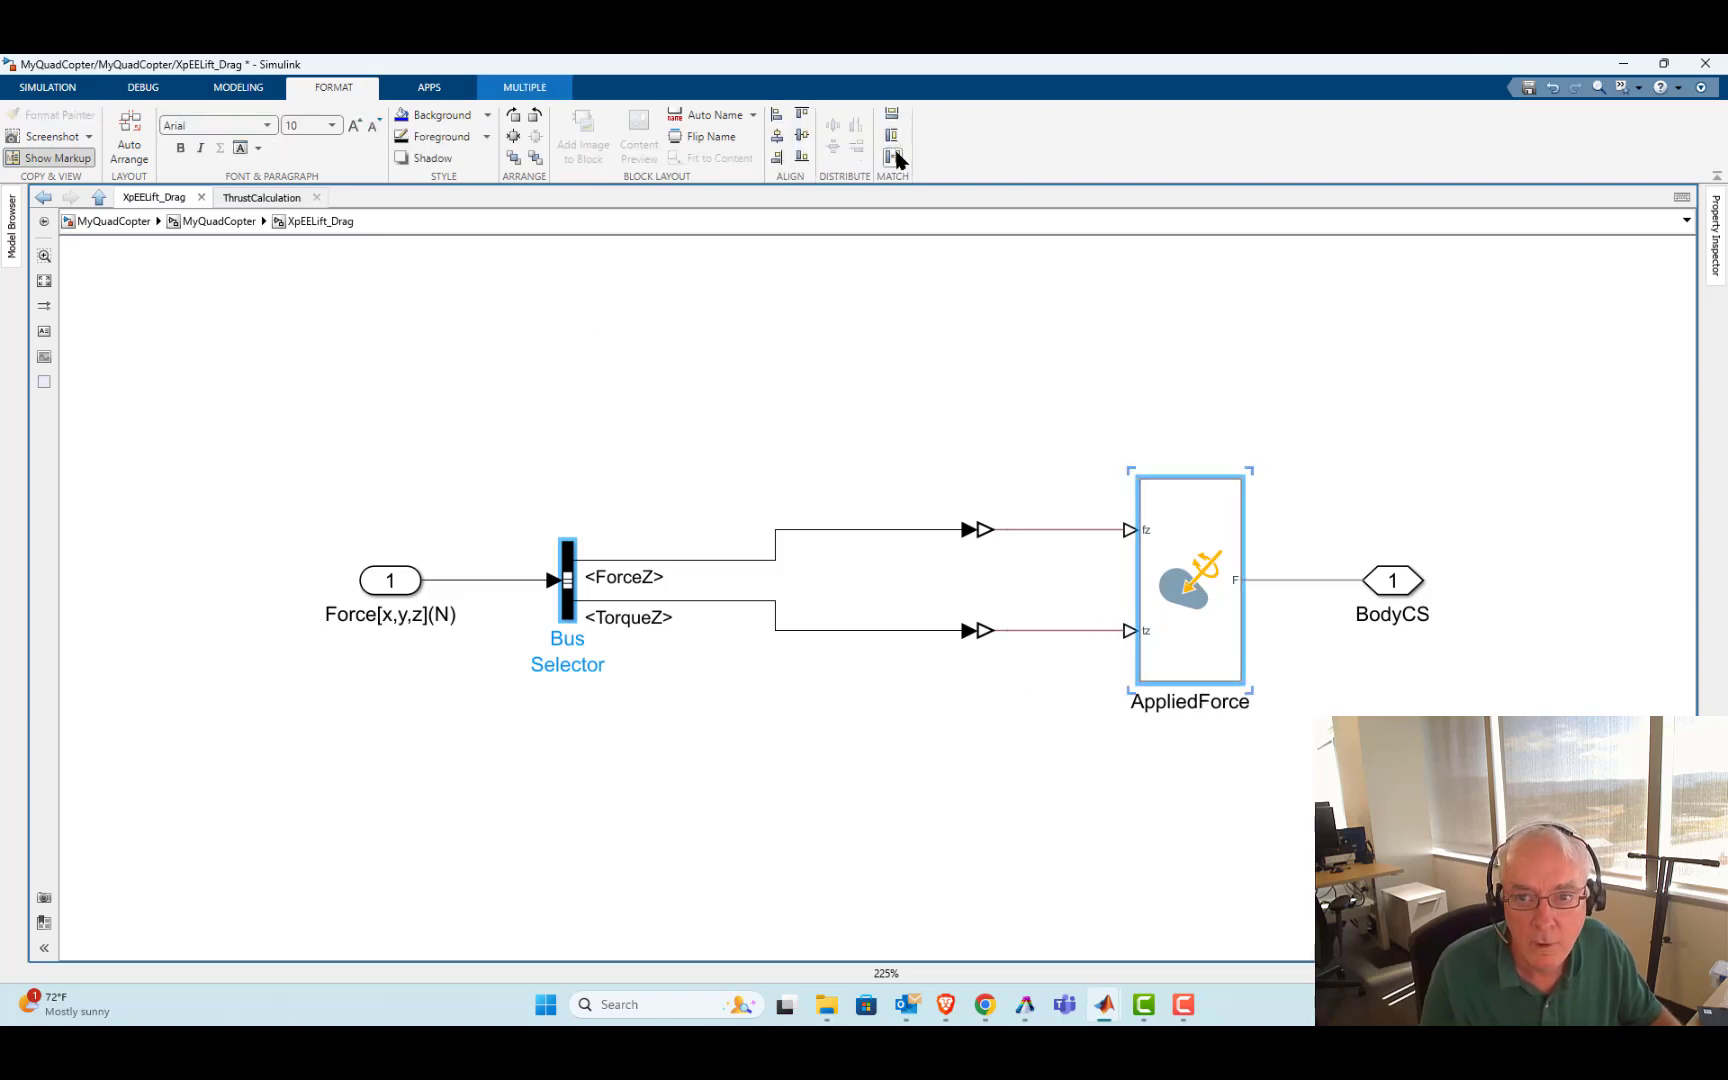
click(891, 136)
click(432, 428)
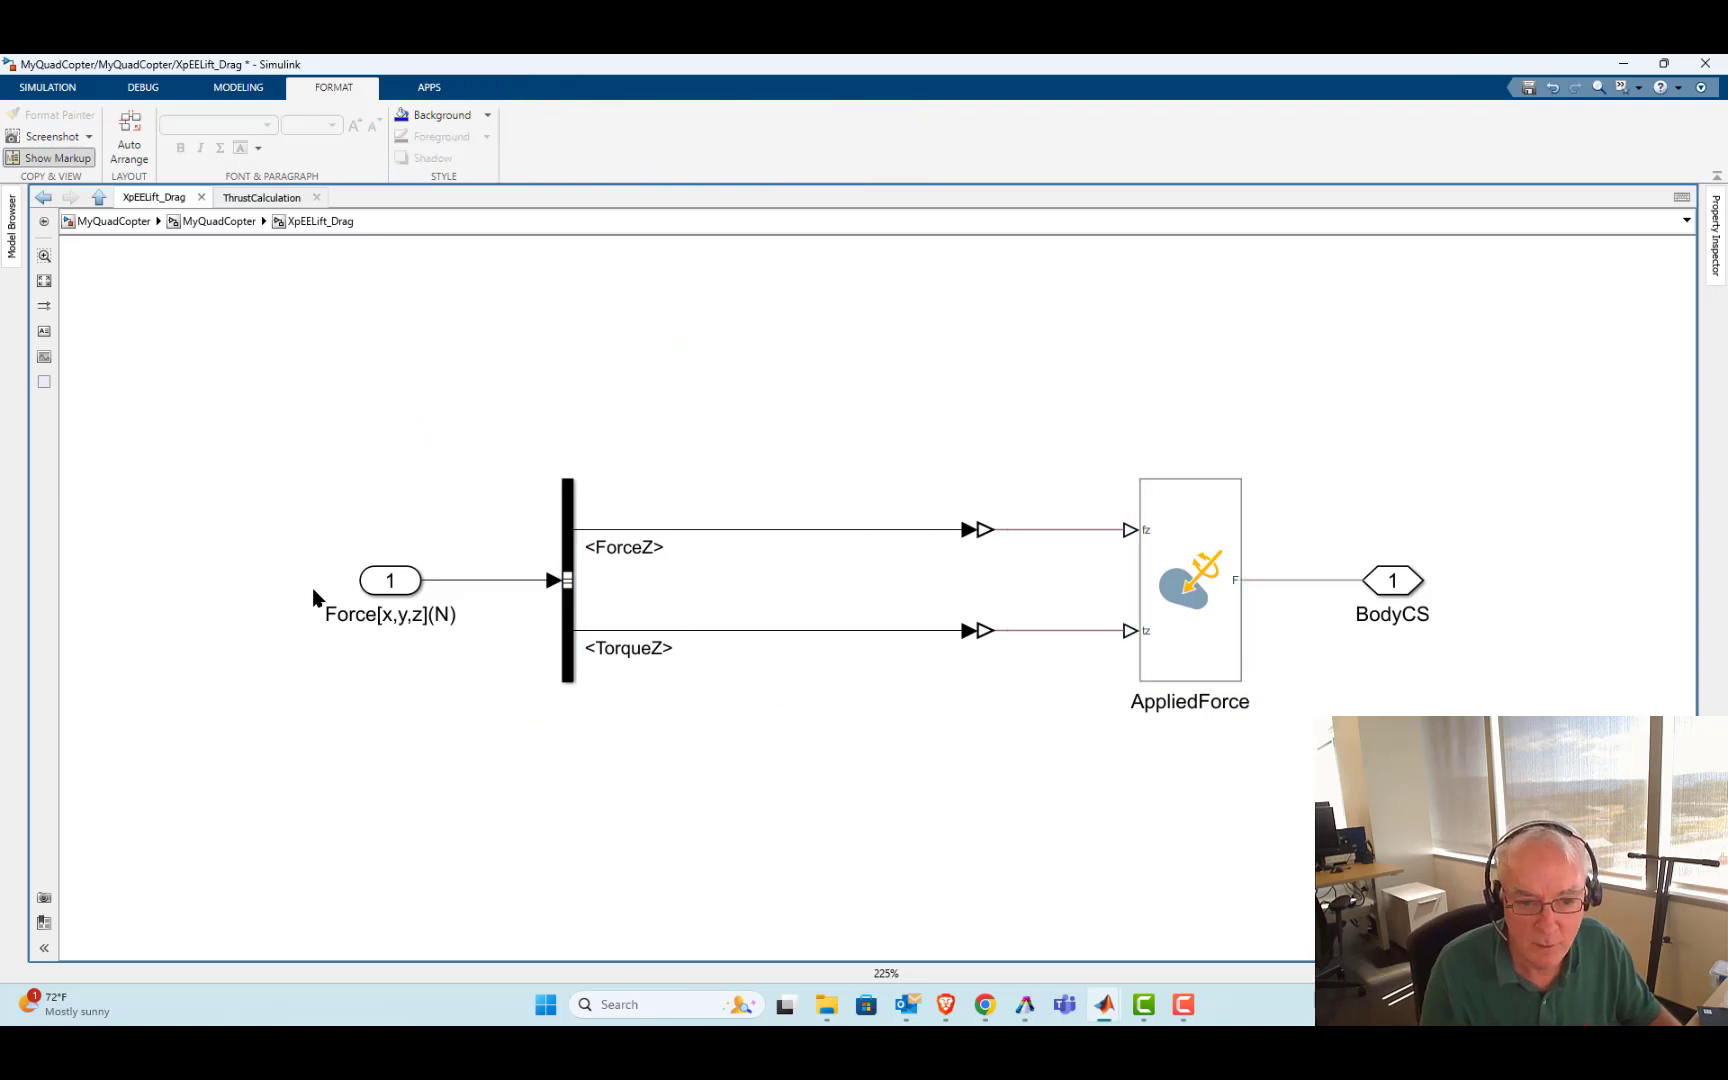
click(348, 612)
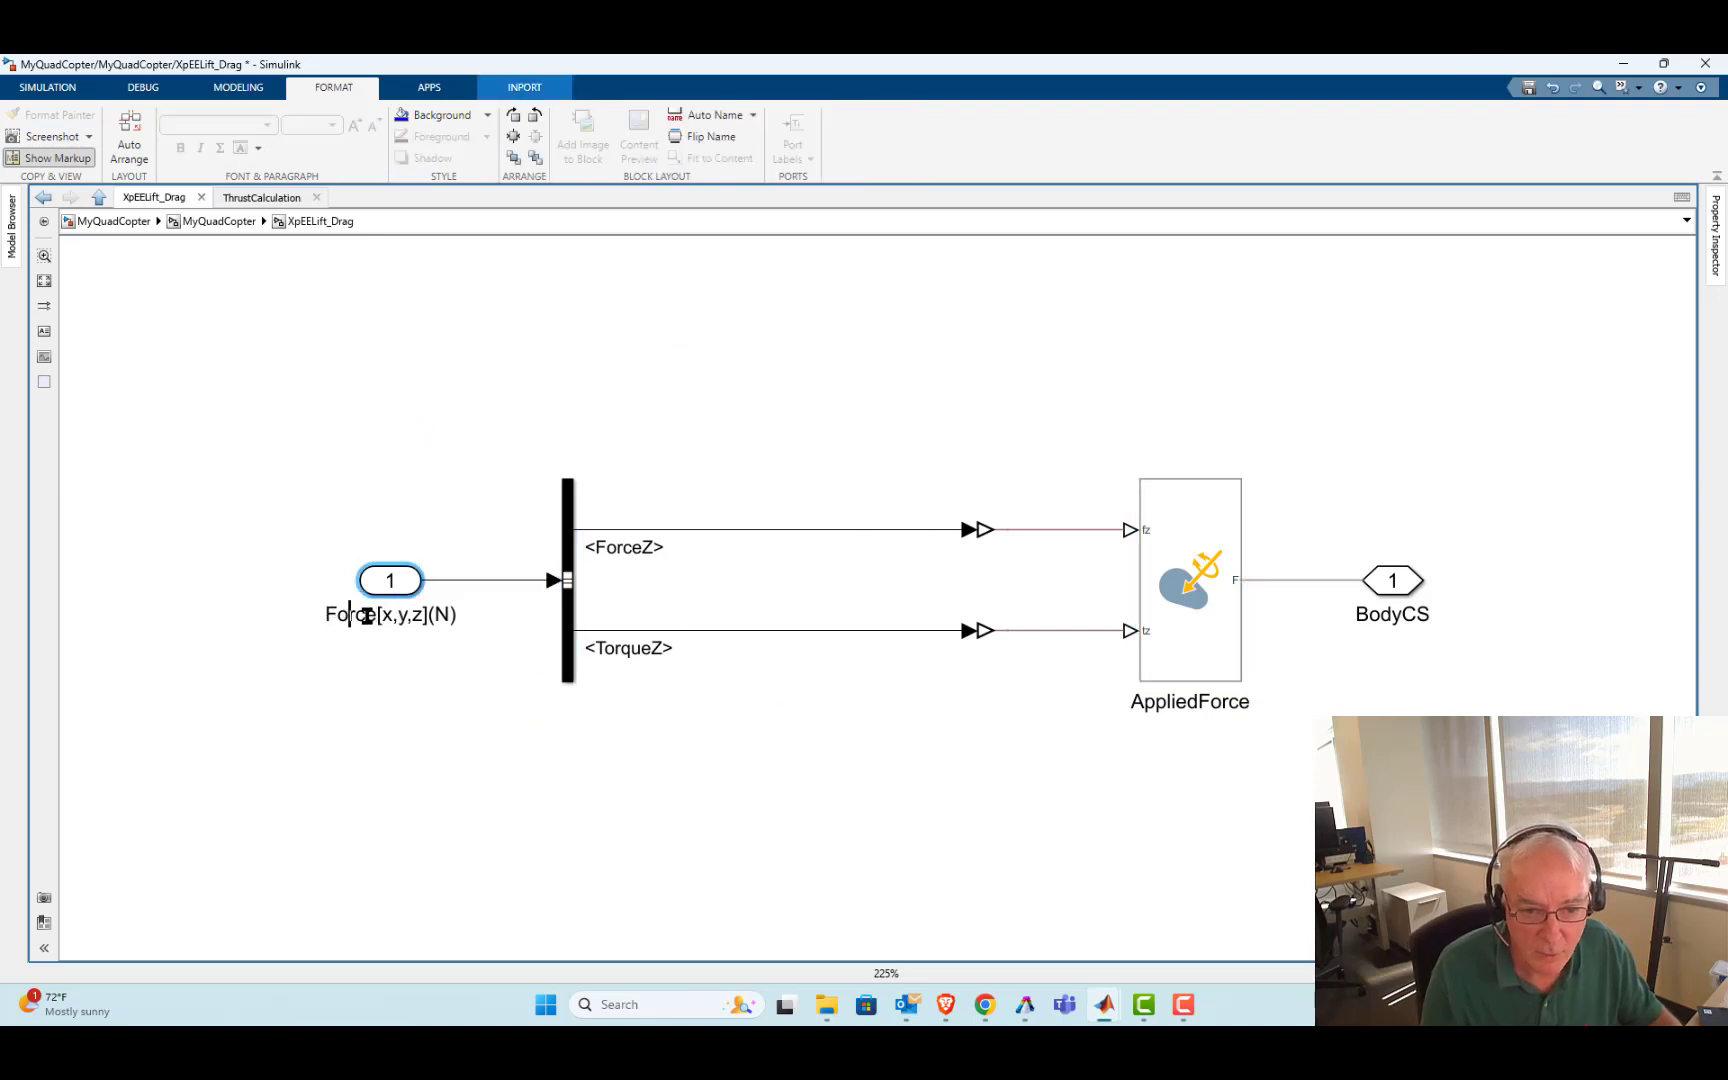
Rename the subsystem's inport to PropBus
click(366, 617)
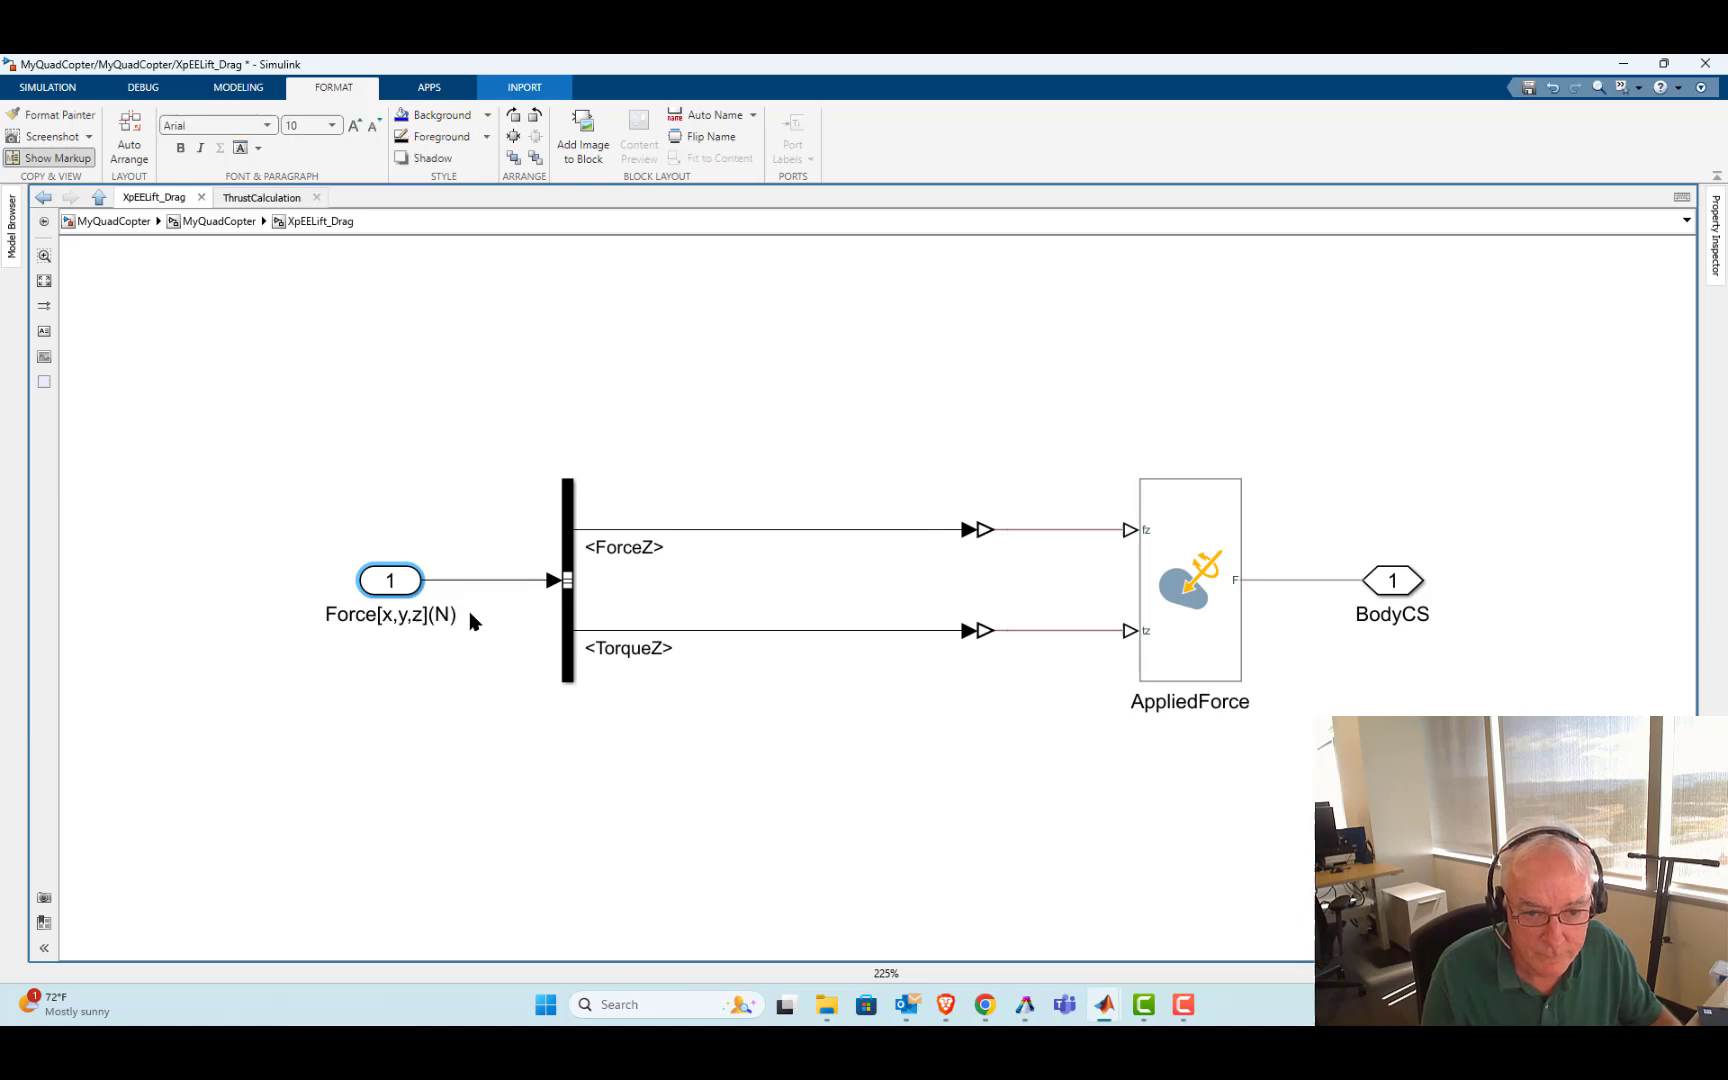
drag(457, 614, 340, 614)
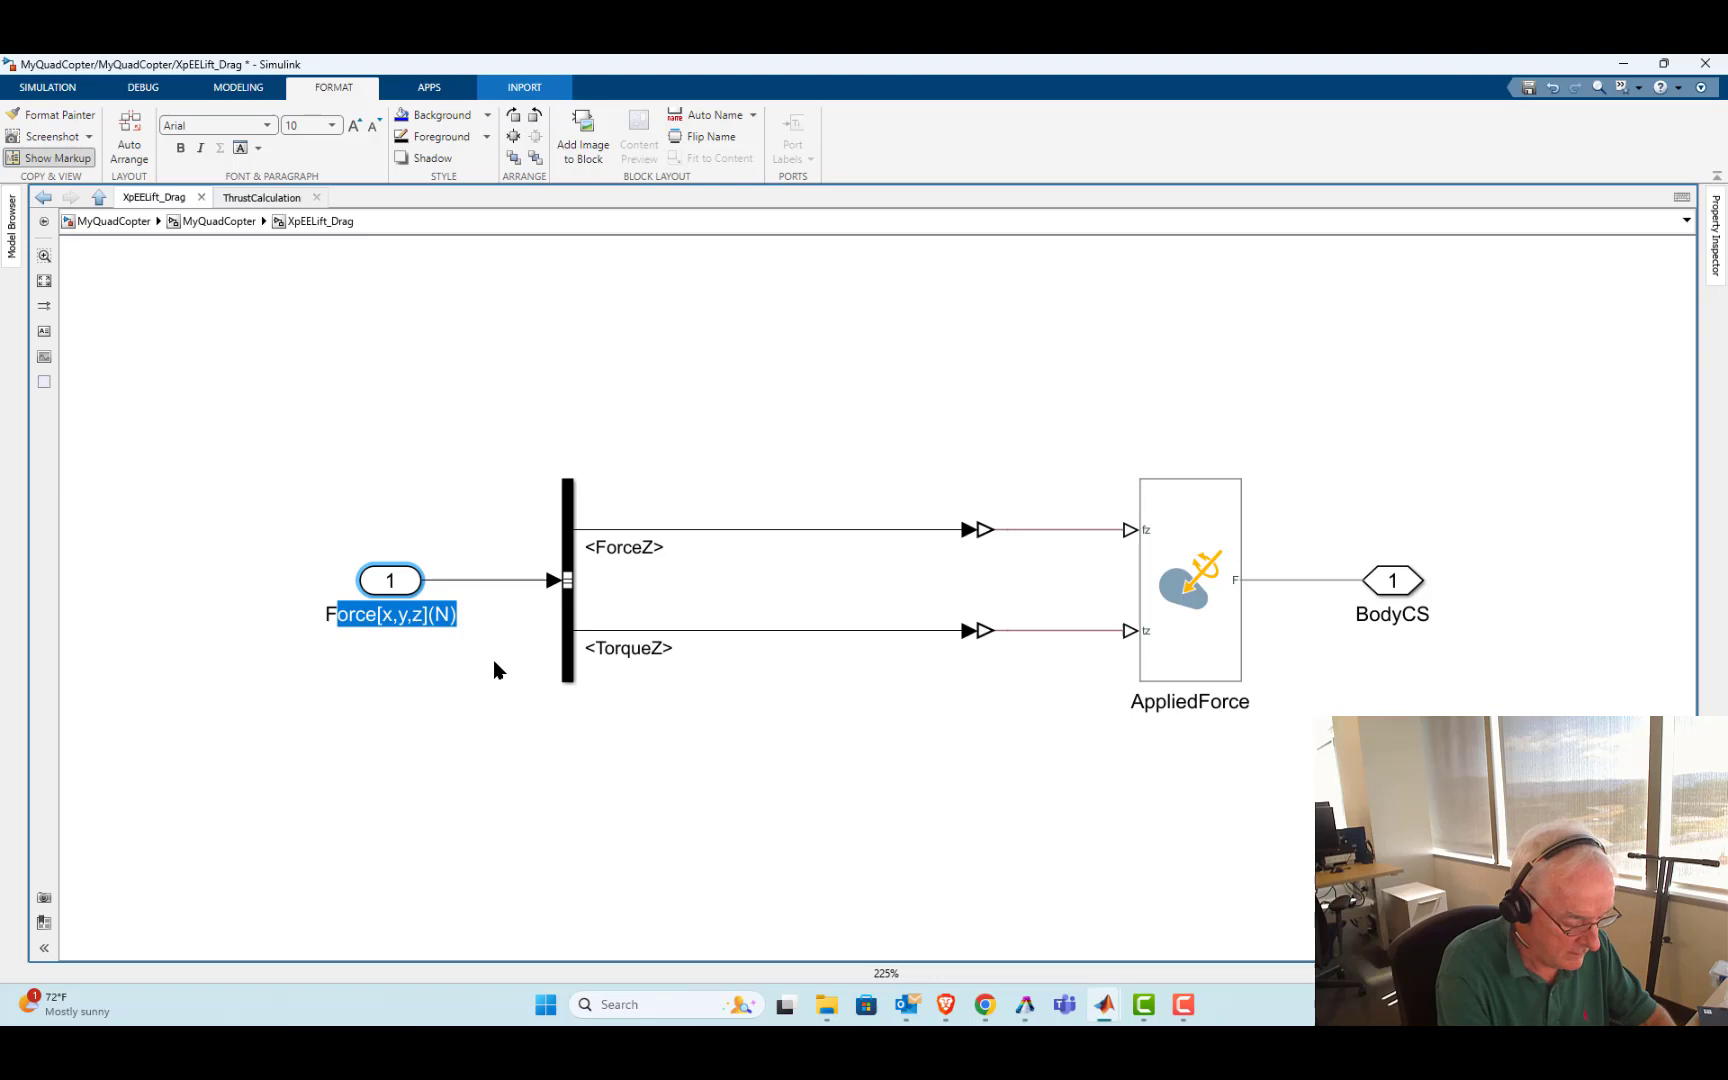
key(BackSpace)
key(BackSpace)
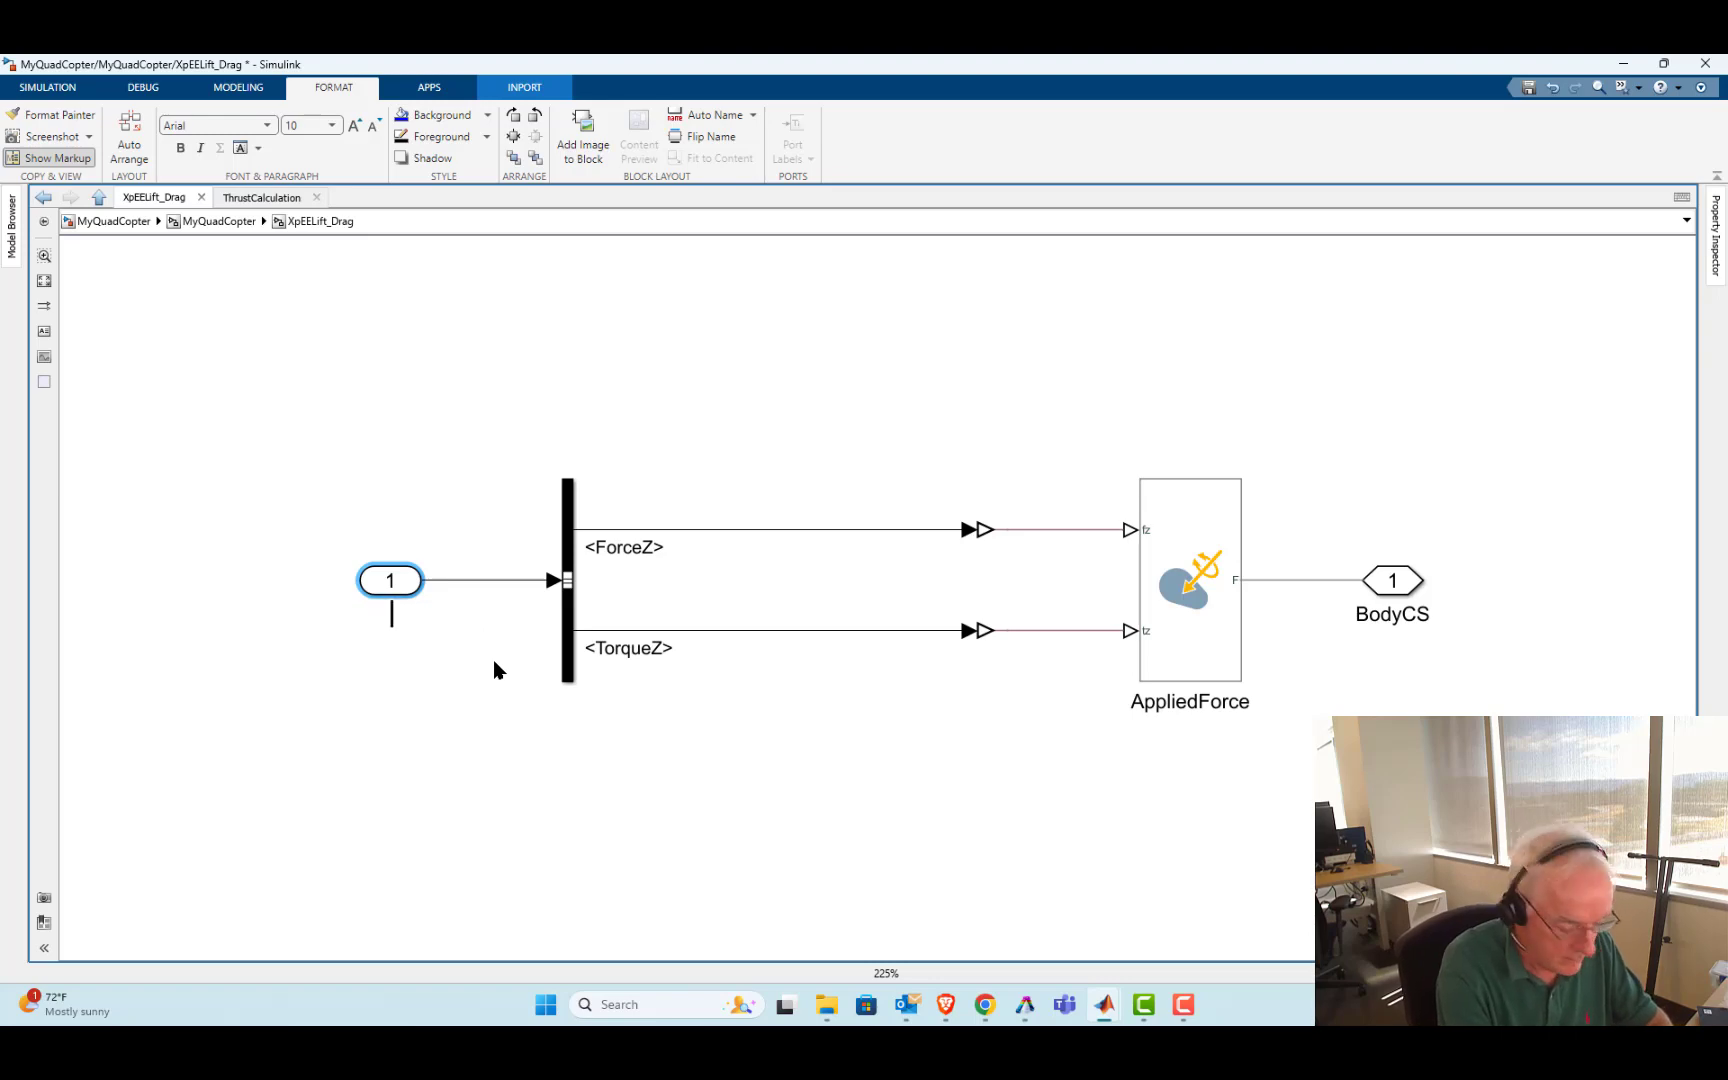
text(Prop)
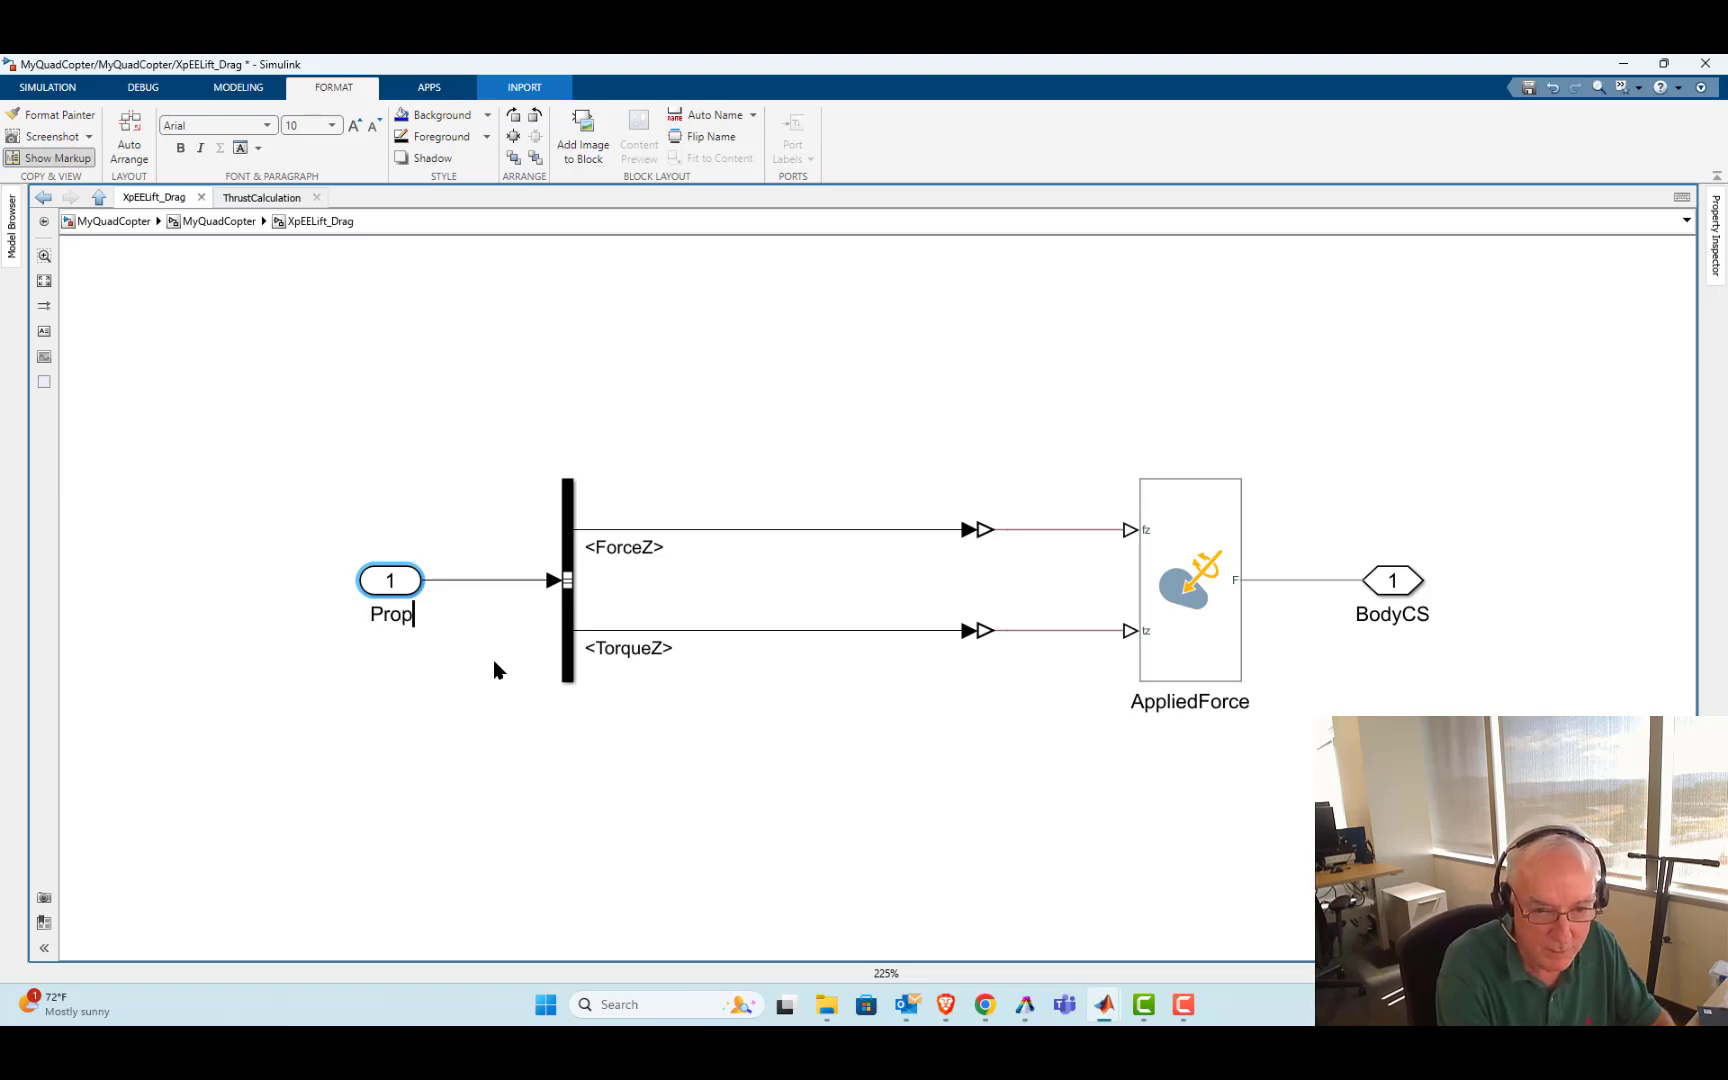
text(Bus)
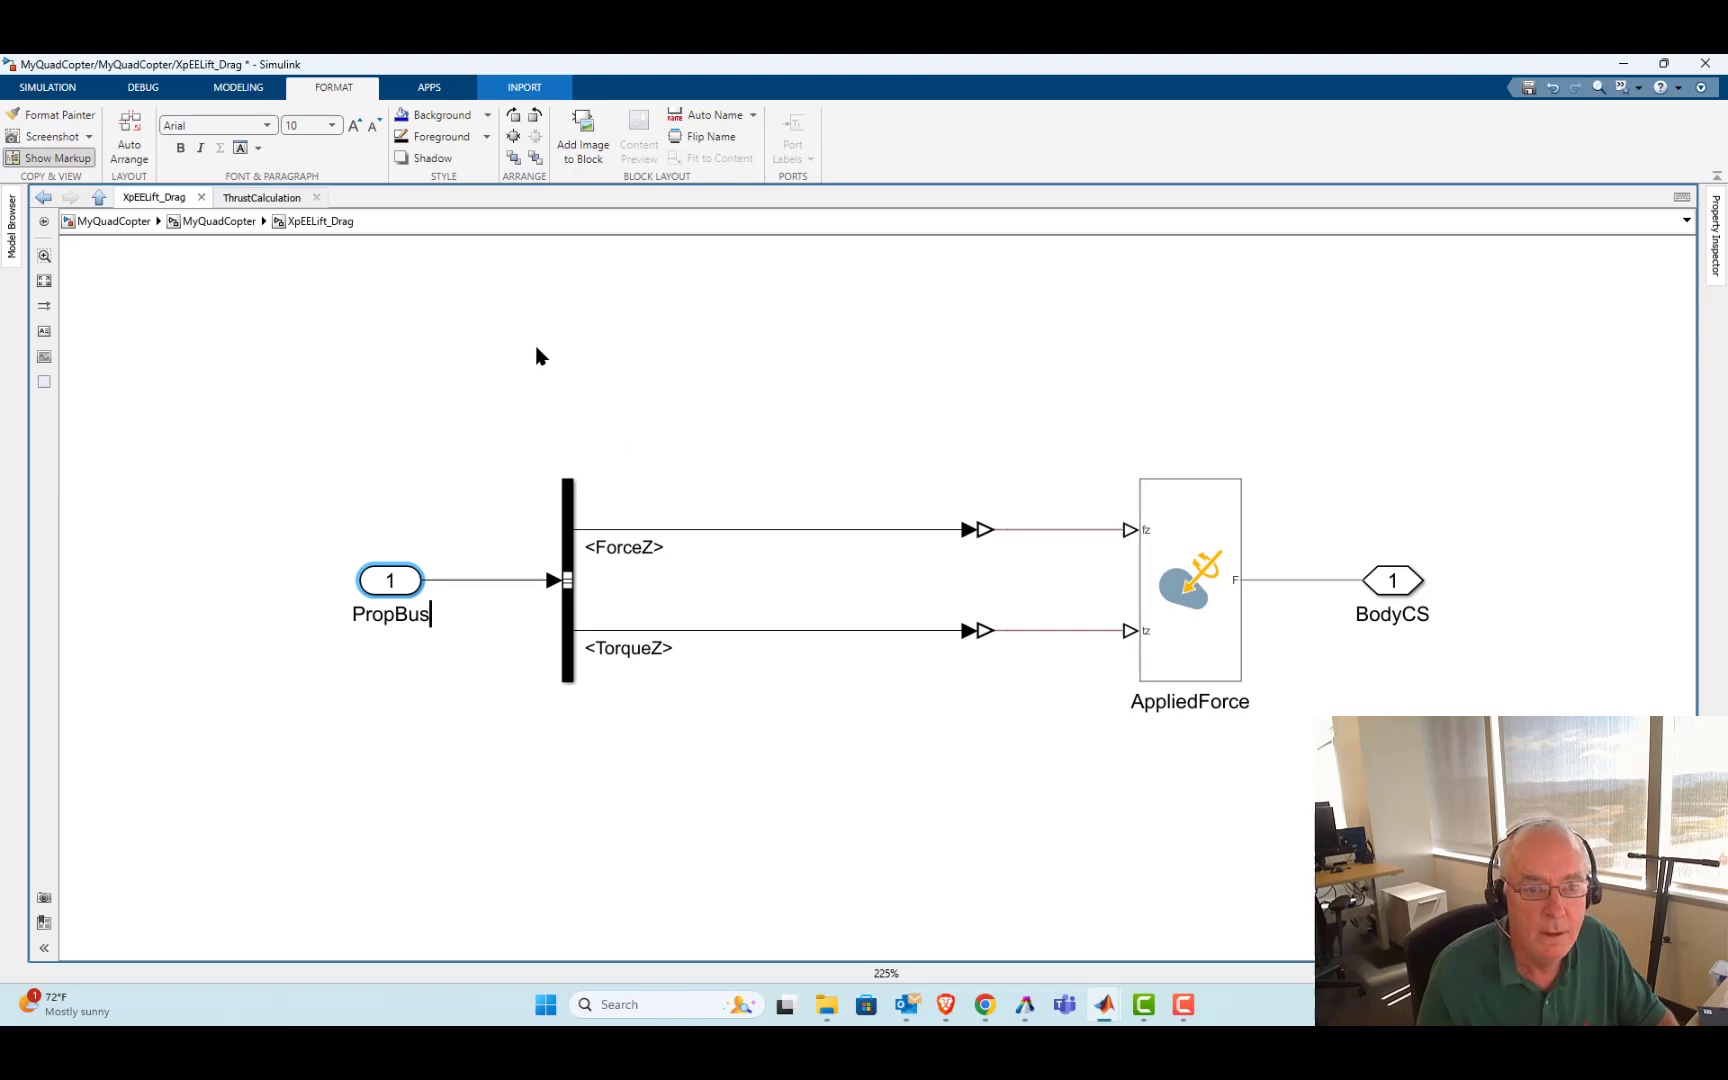
click(400, 303)
Back in MyQuadCopter, rename inport 5 feeding XpEELift_Drag to XpPropBus
click(245, 223)
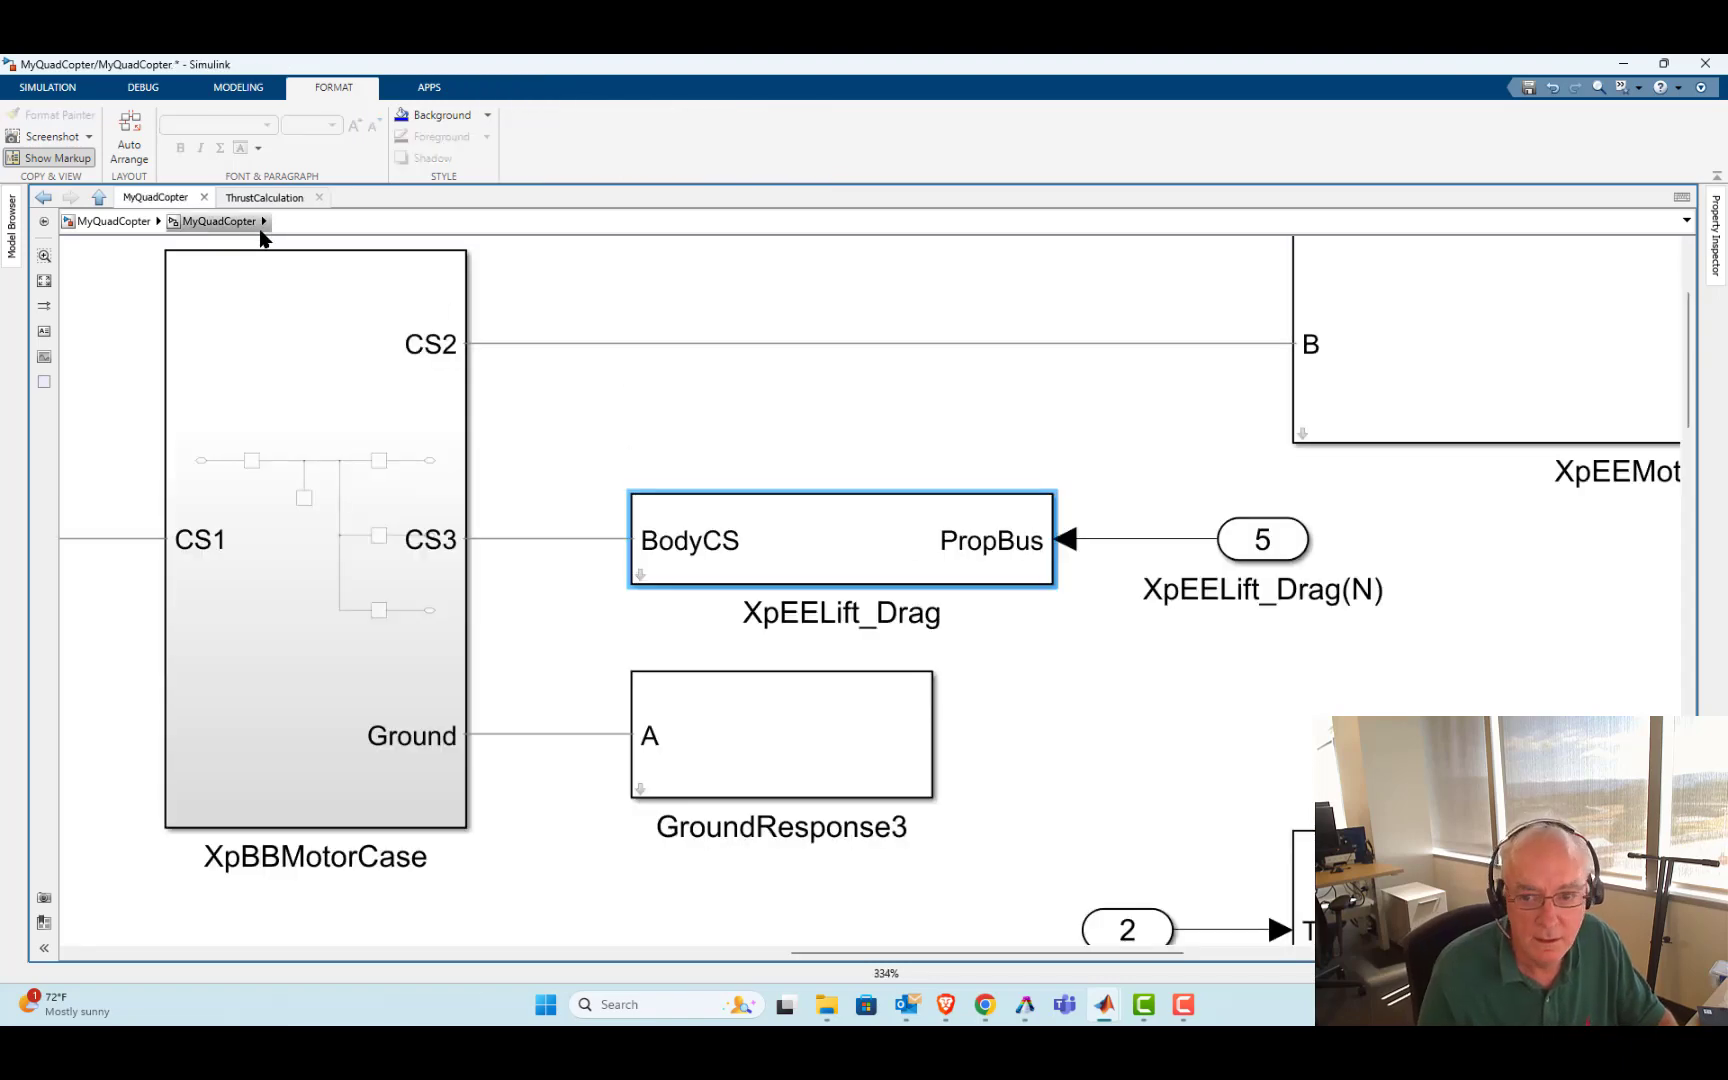
click(1061, 677)
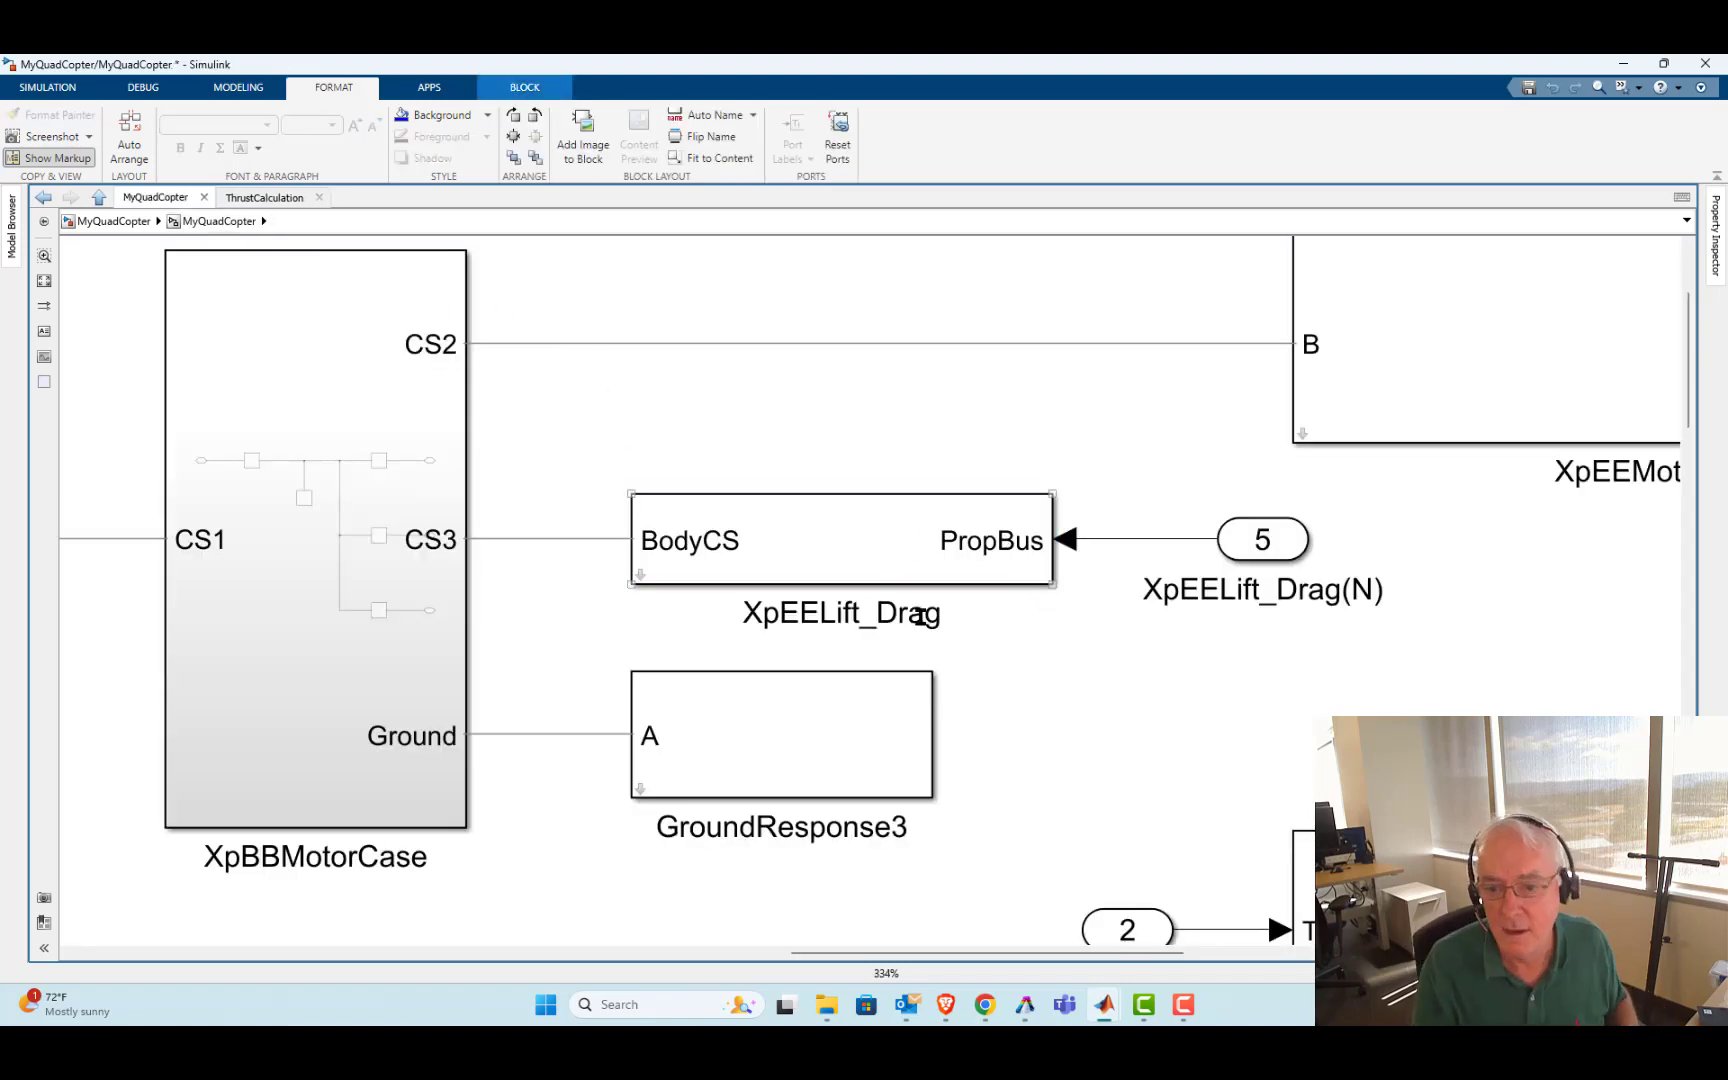
click(1198, 594)
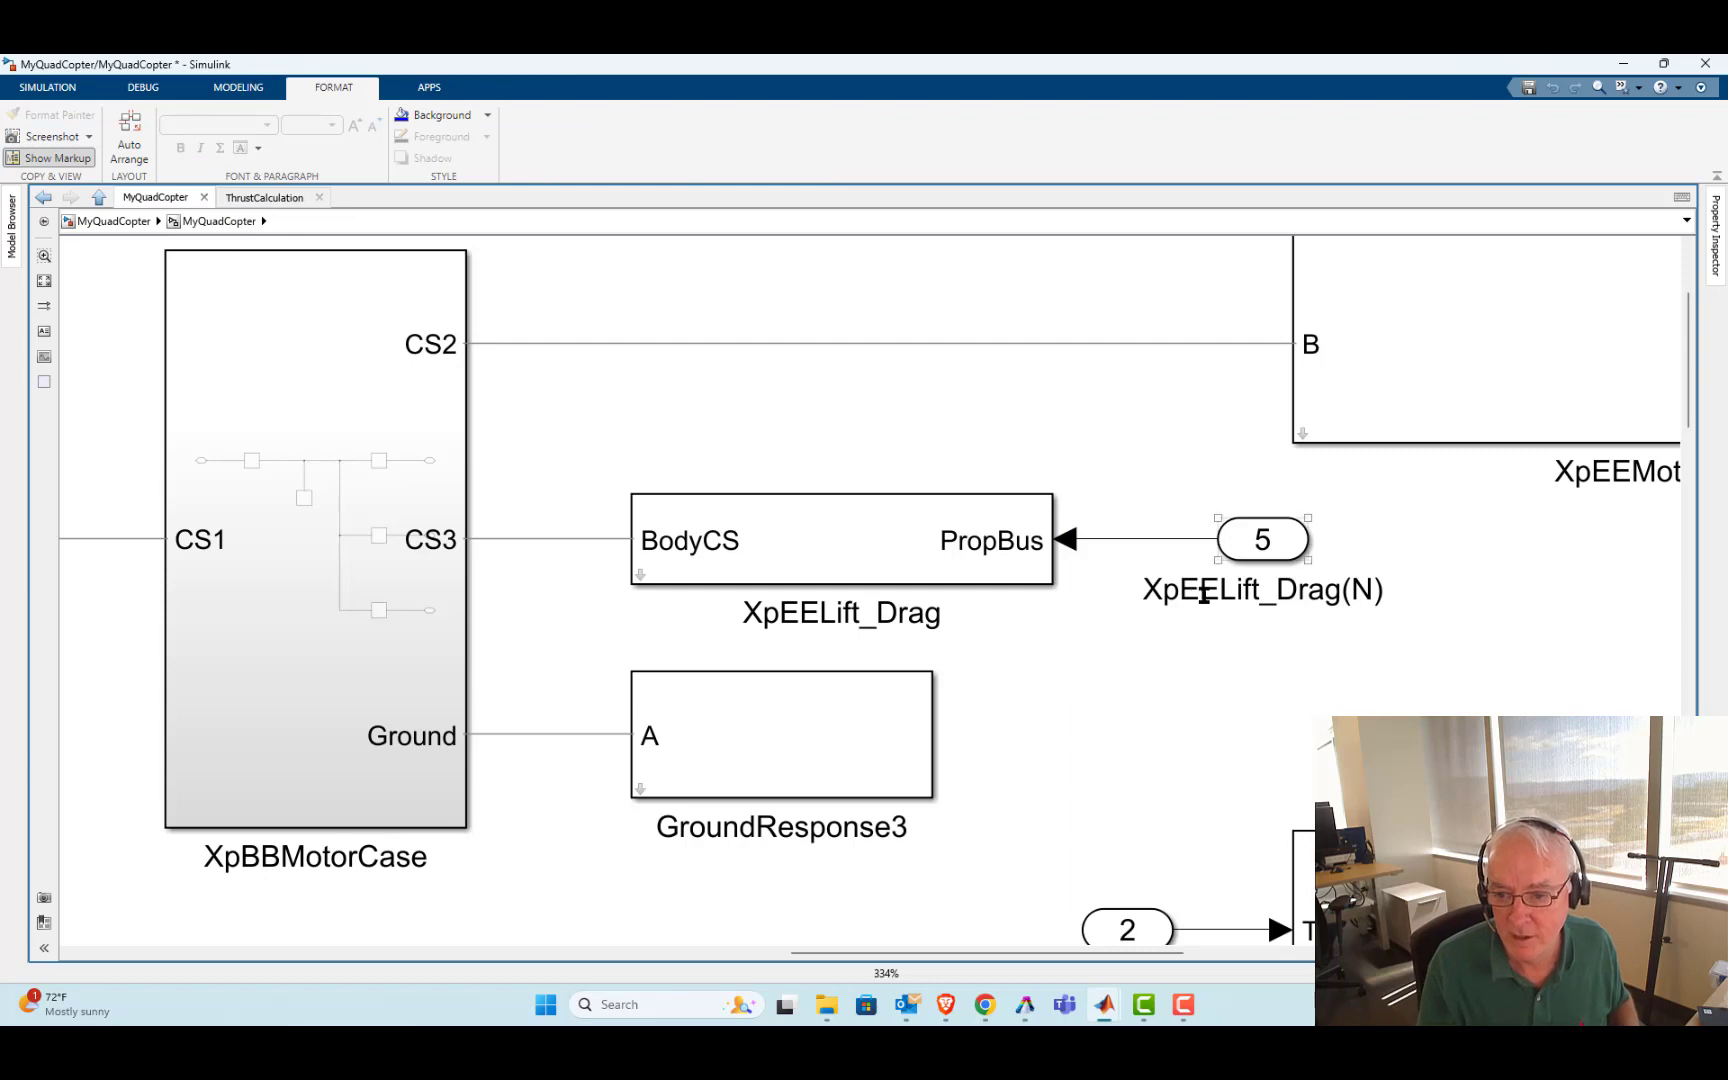
double_click(1204, 594)
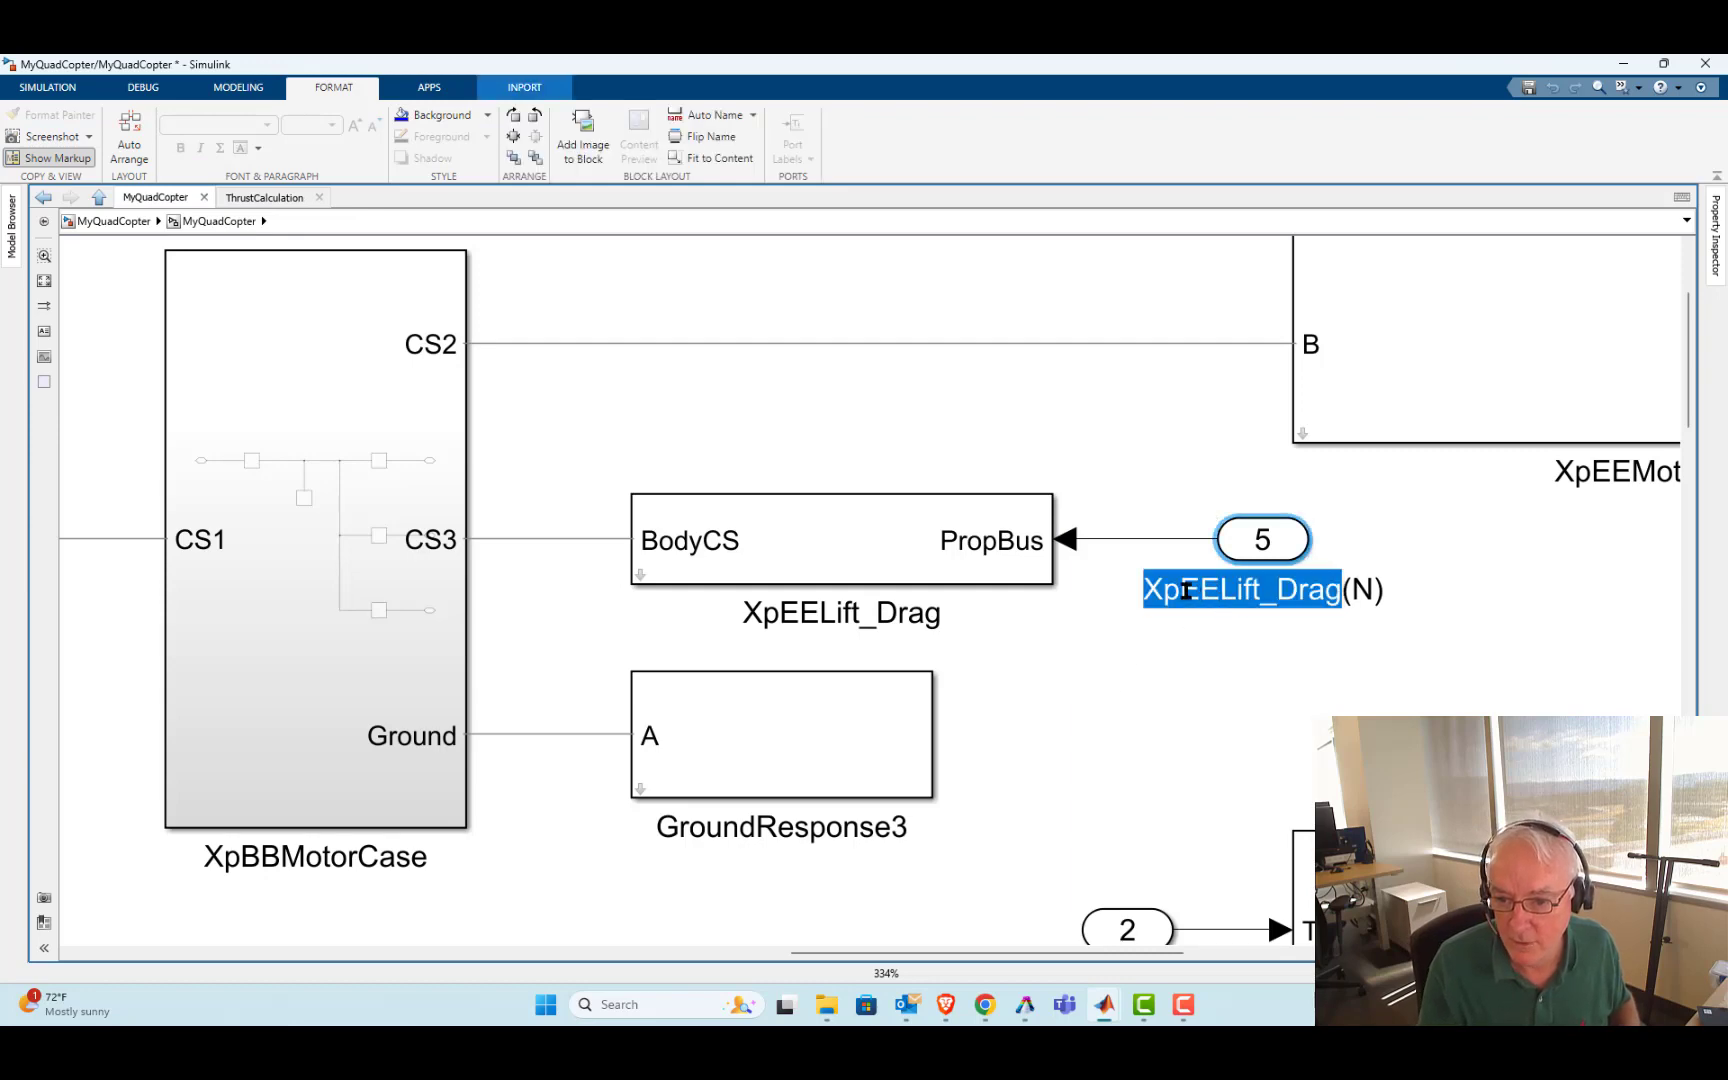
drag(1184, 591, 1388, 596)
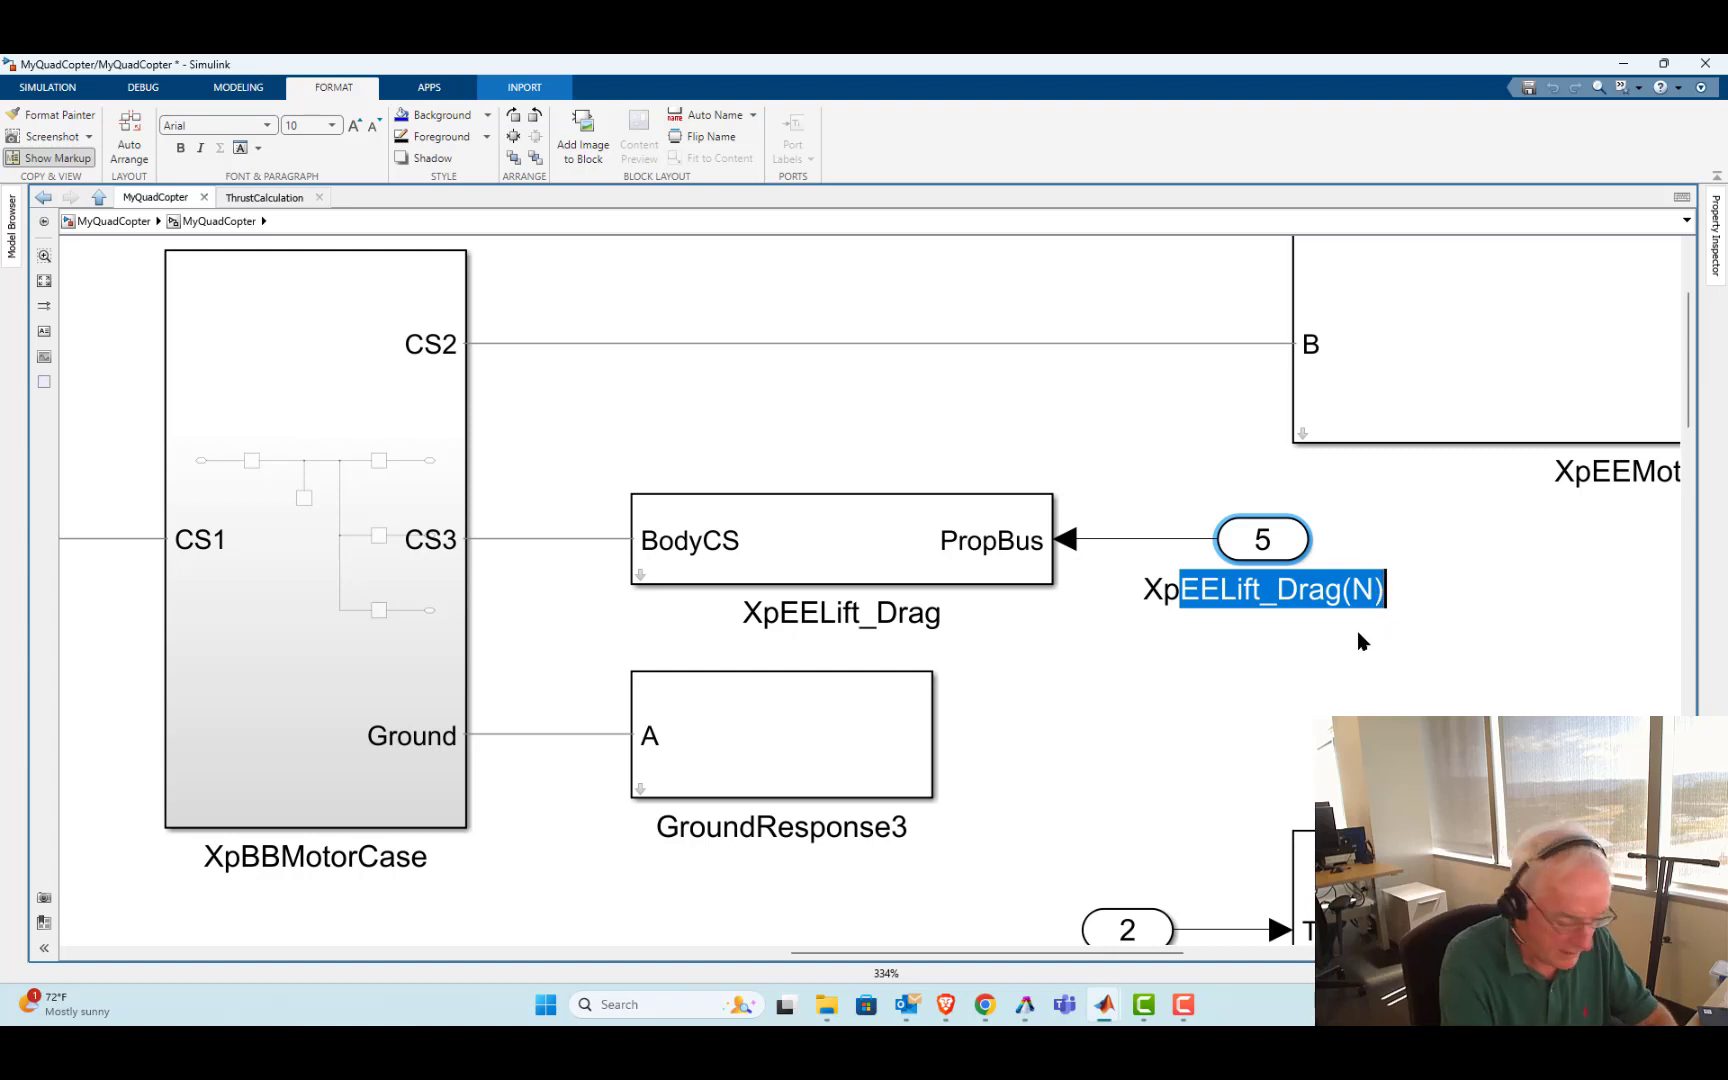
text(PropBus)
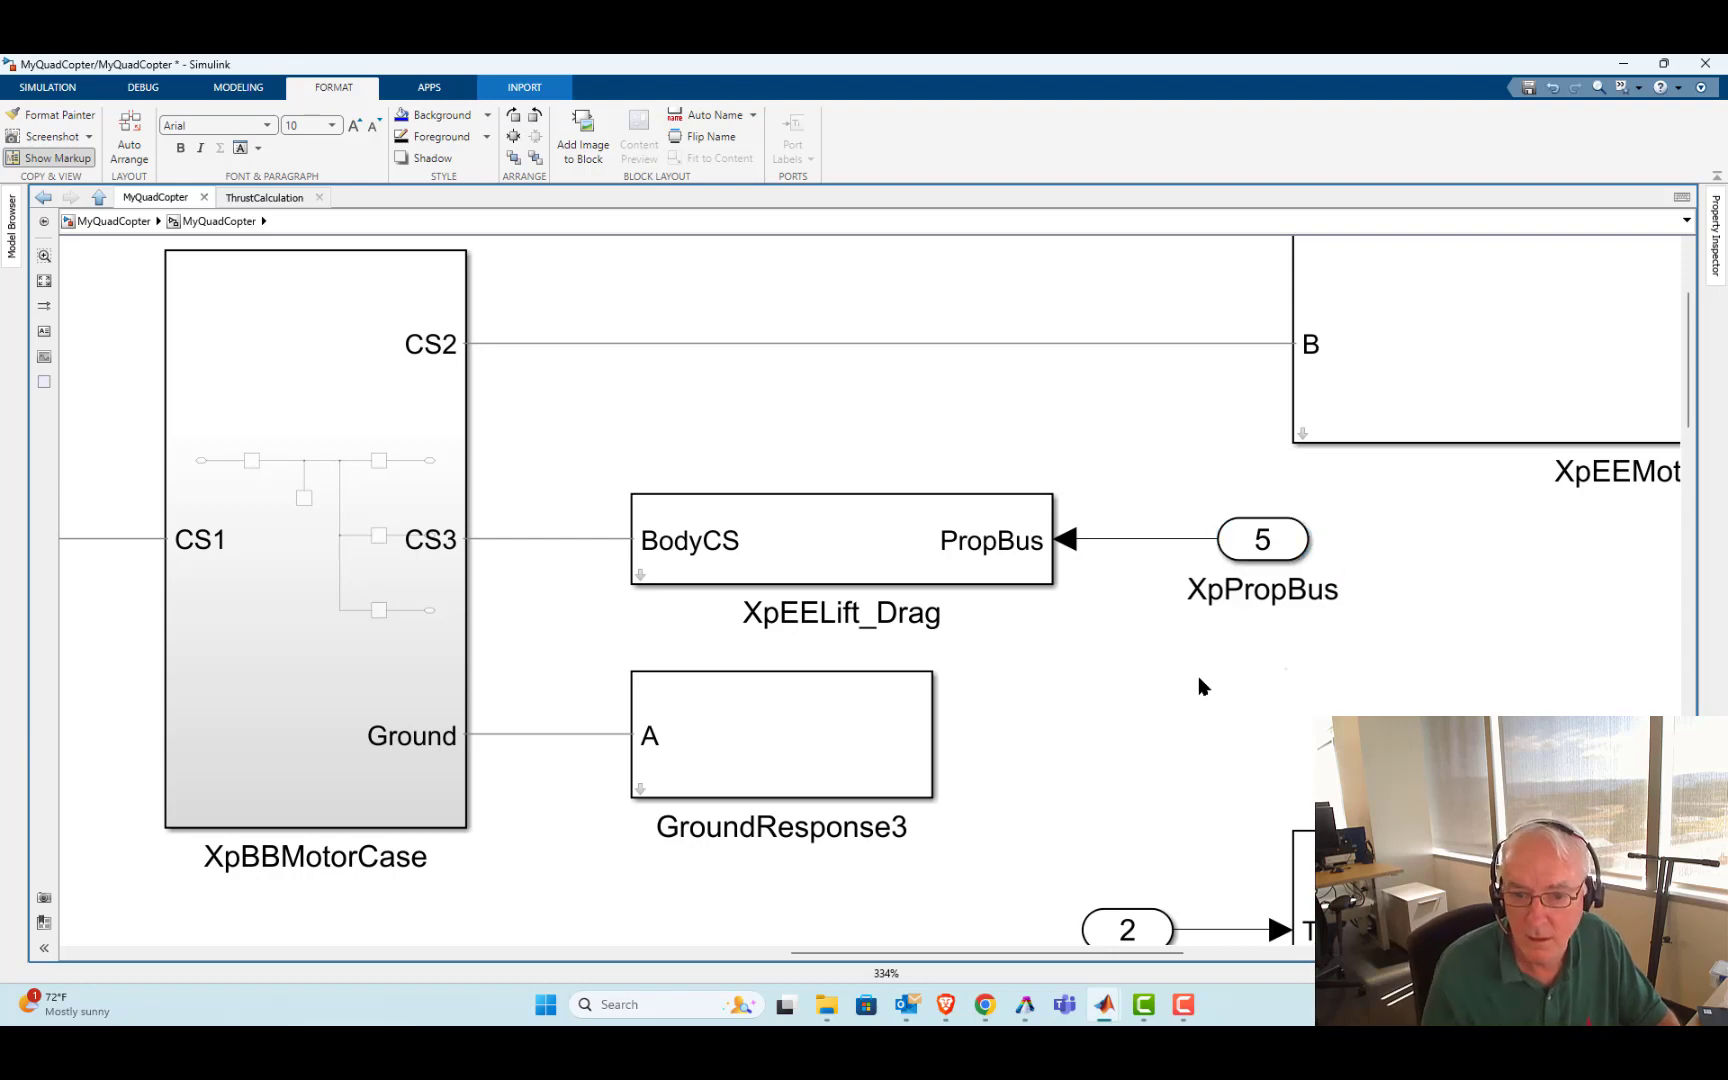
click(938, 586)
click(886, 436)
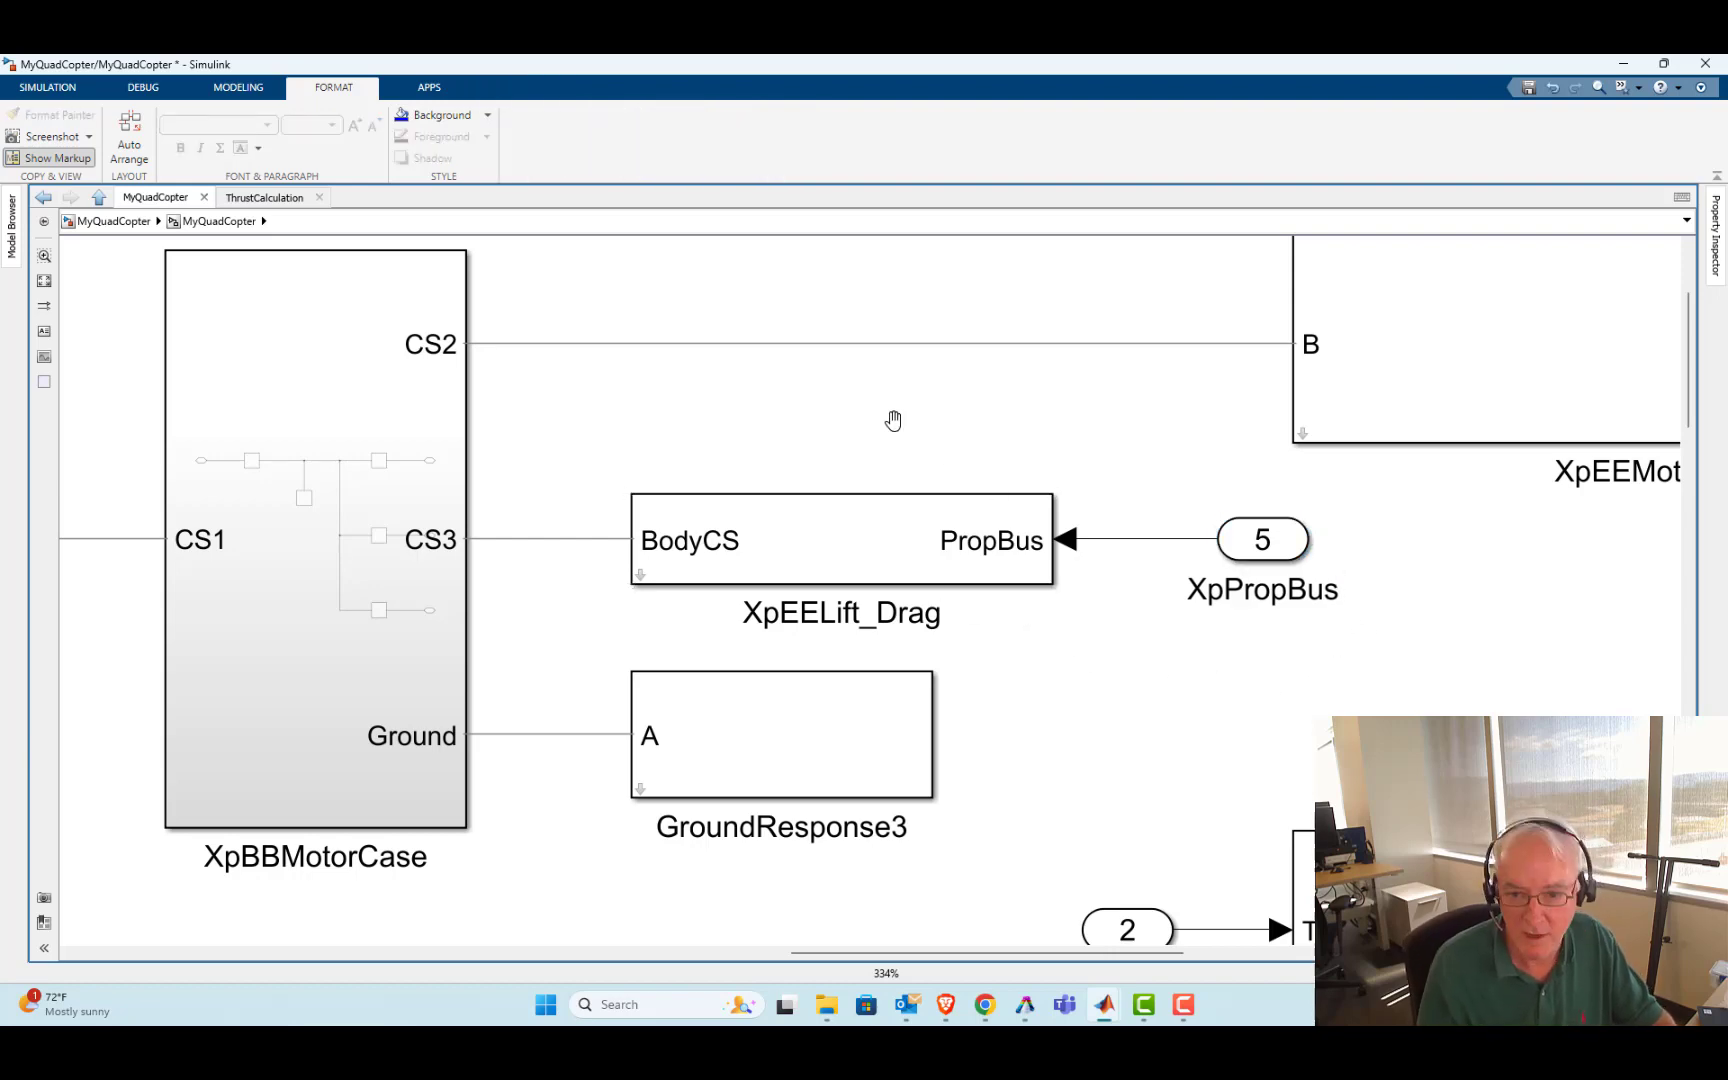
Delete the XnEELift_Drag block together with its inport 6
key(space)
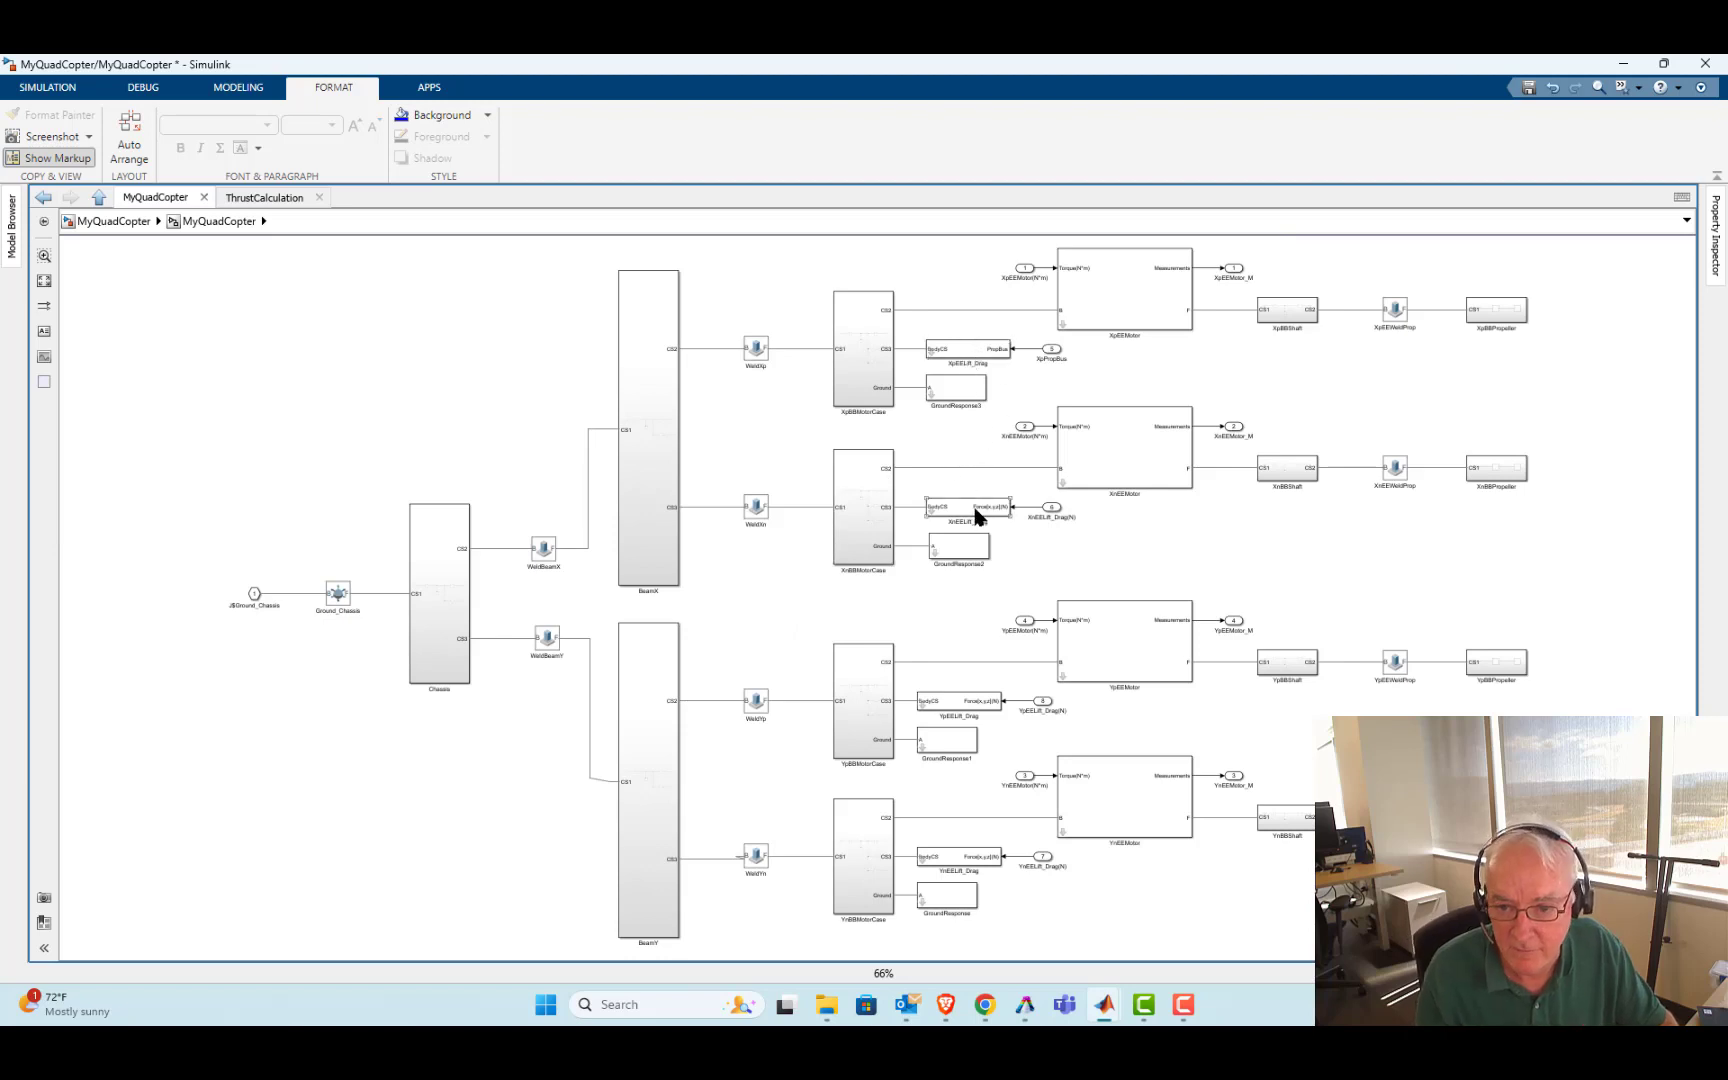
click(977, 515)
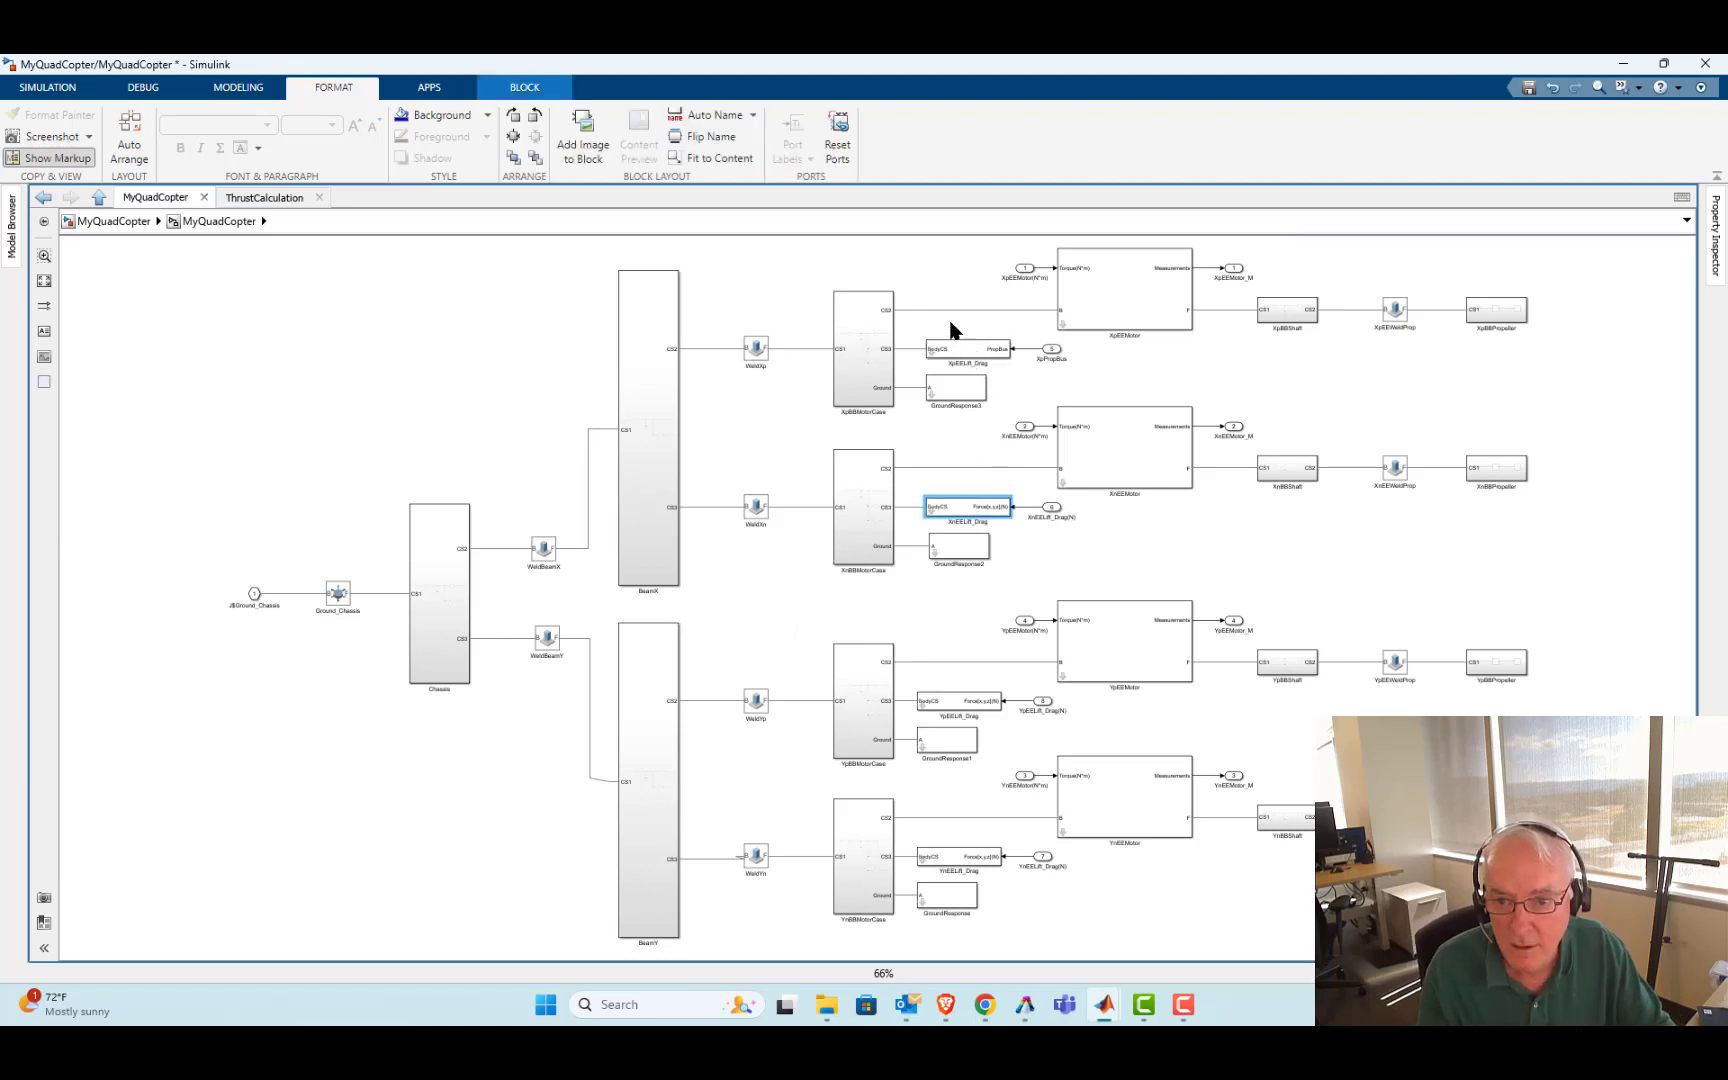
drag(950, 322, 1047, 370)
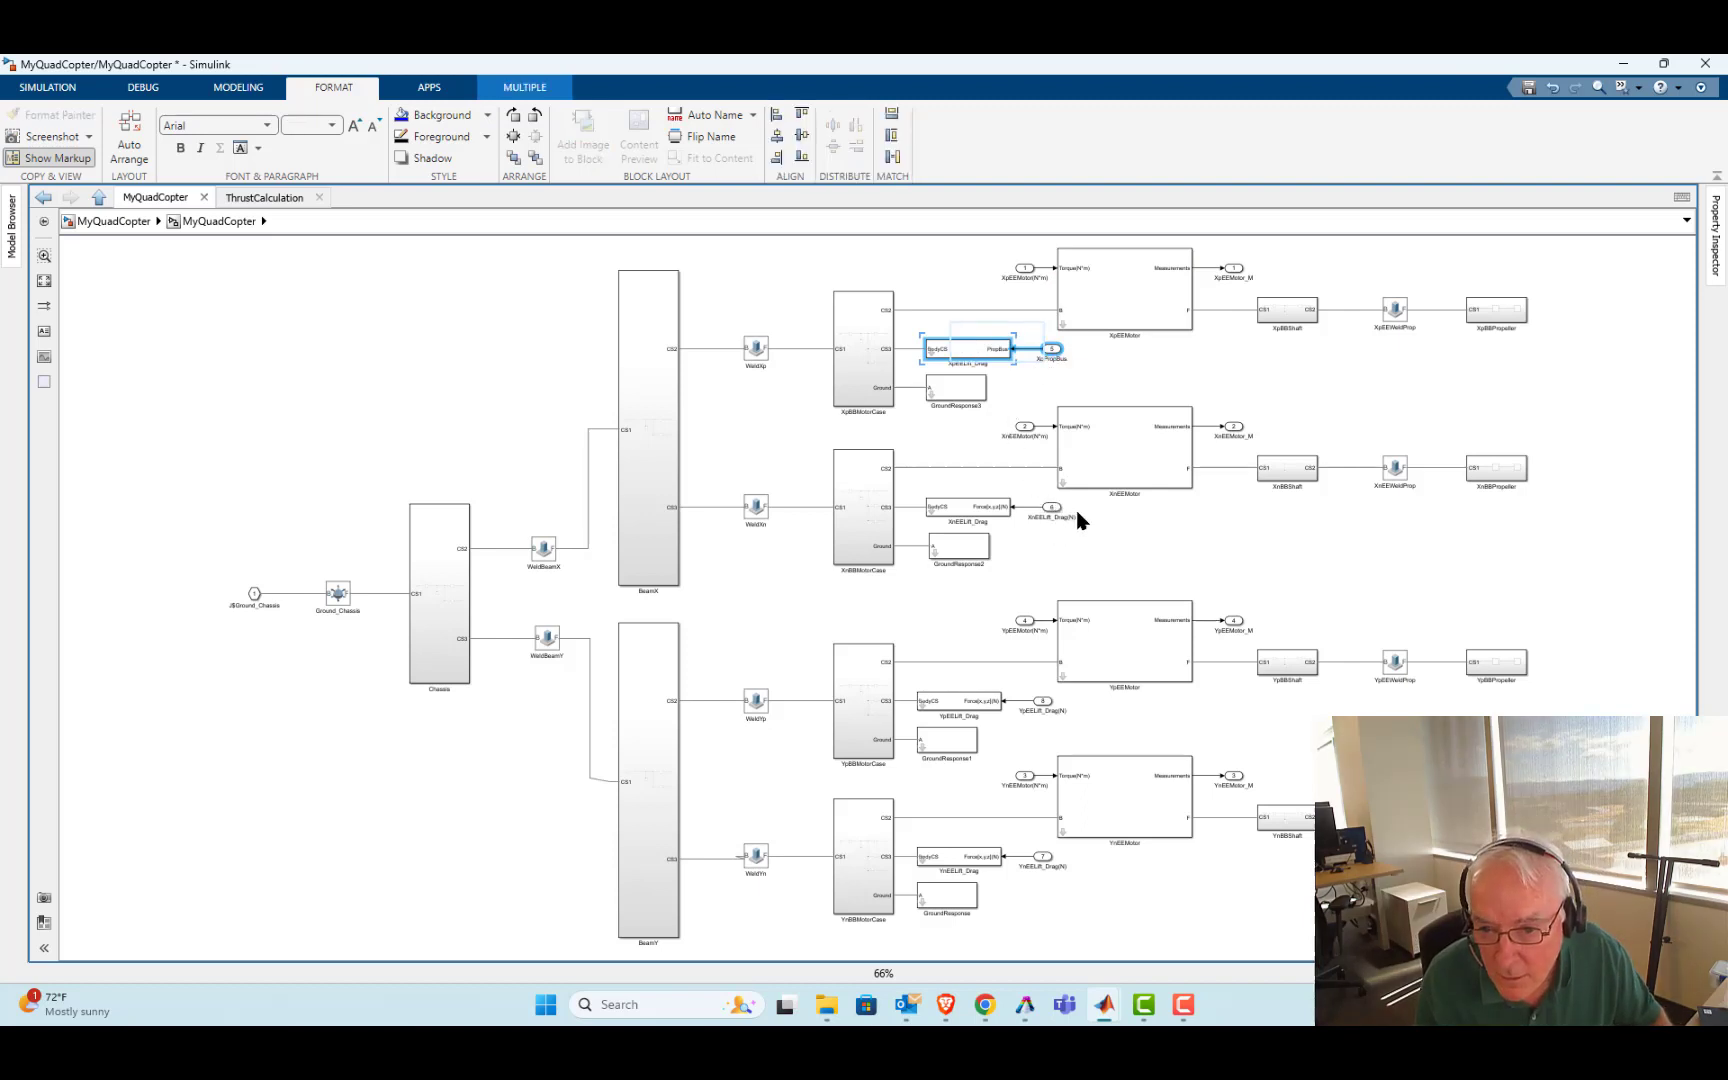
drag(957, 490, 1050, 512)
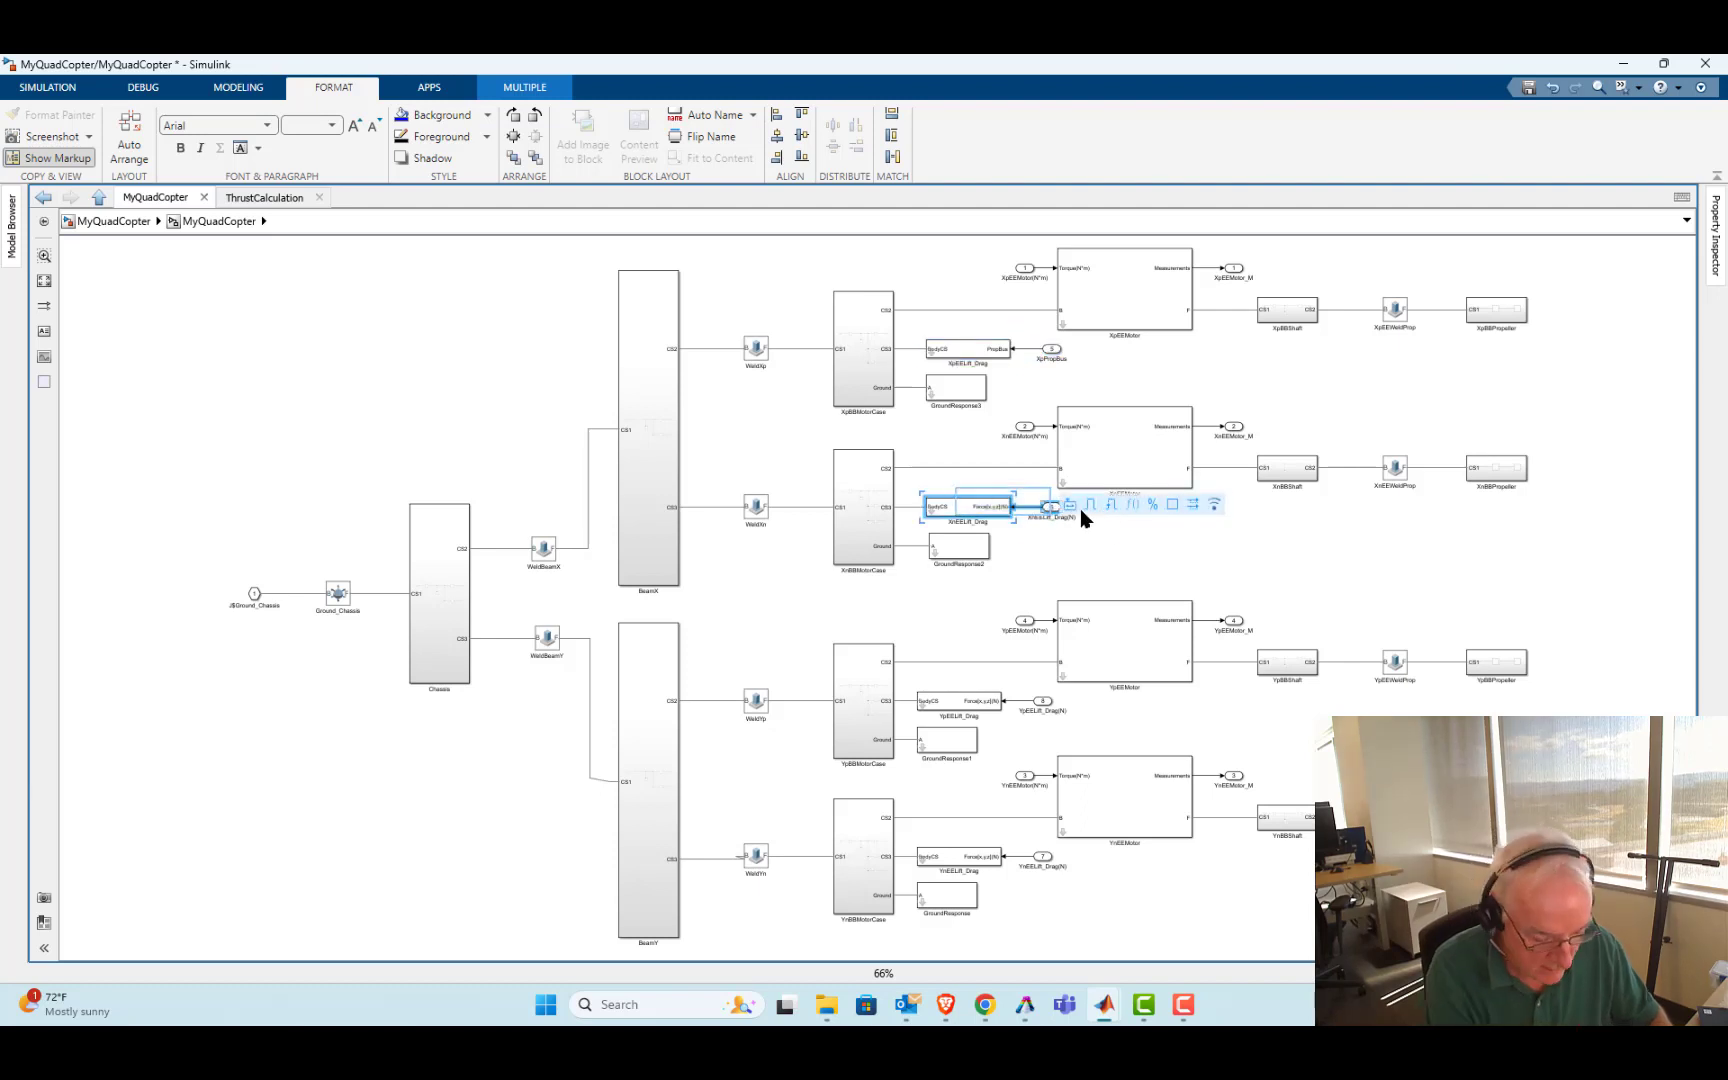
key(Delete)
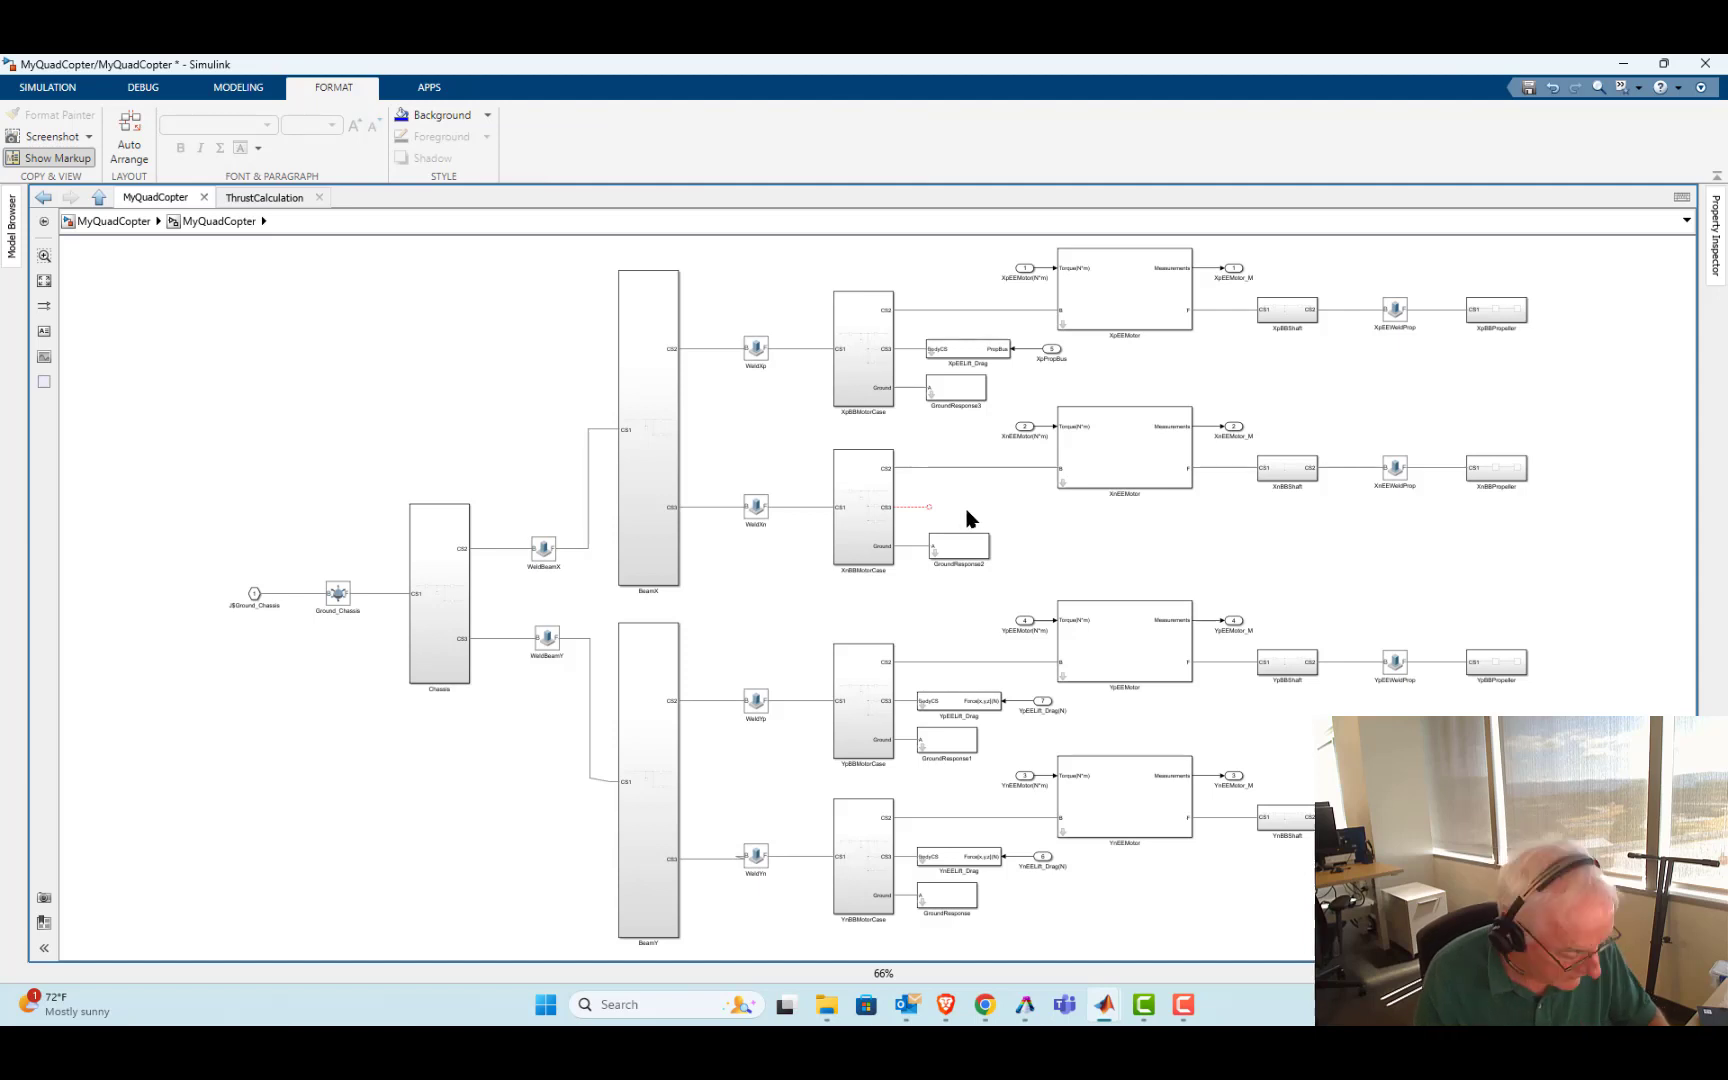
Paste the XpEELift_Drag copy onto XnBBMotorCase's CS3 and set its inport's port number to 6
key(ctrl+v)
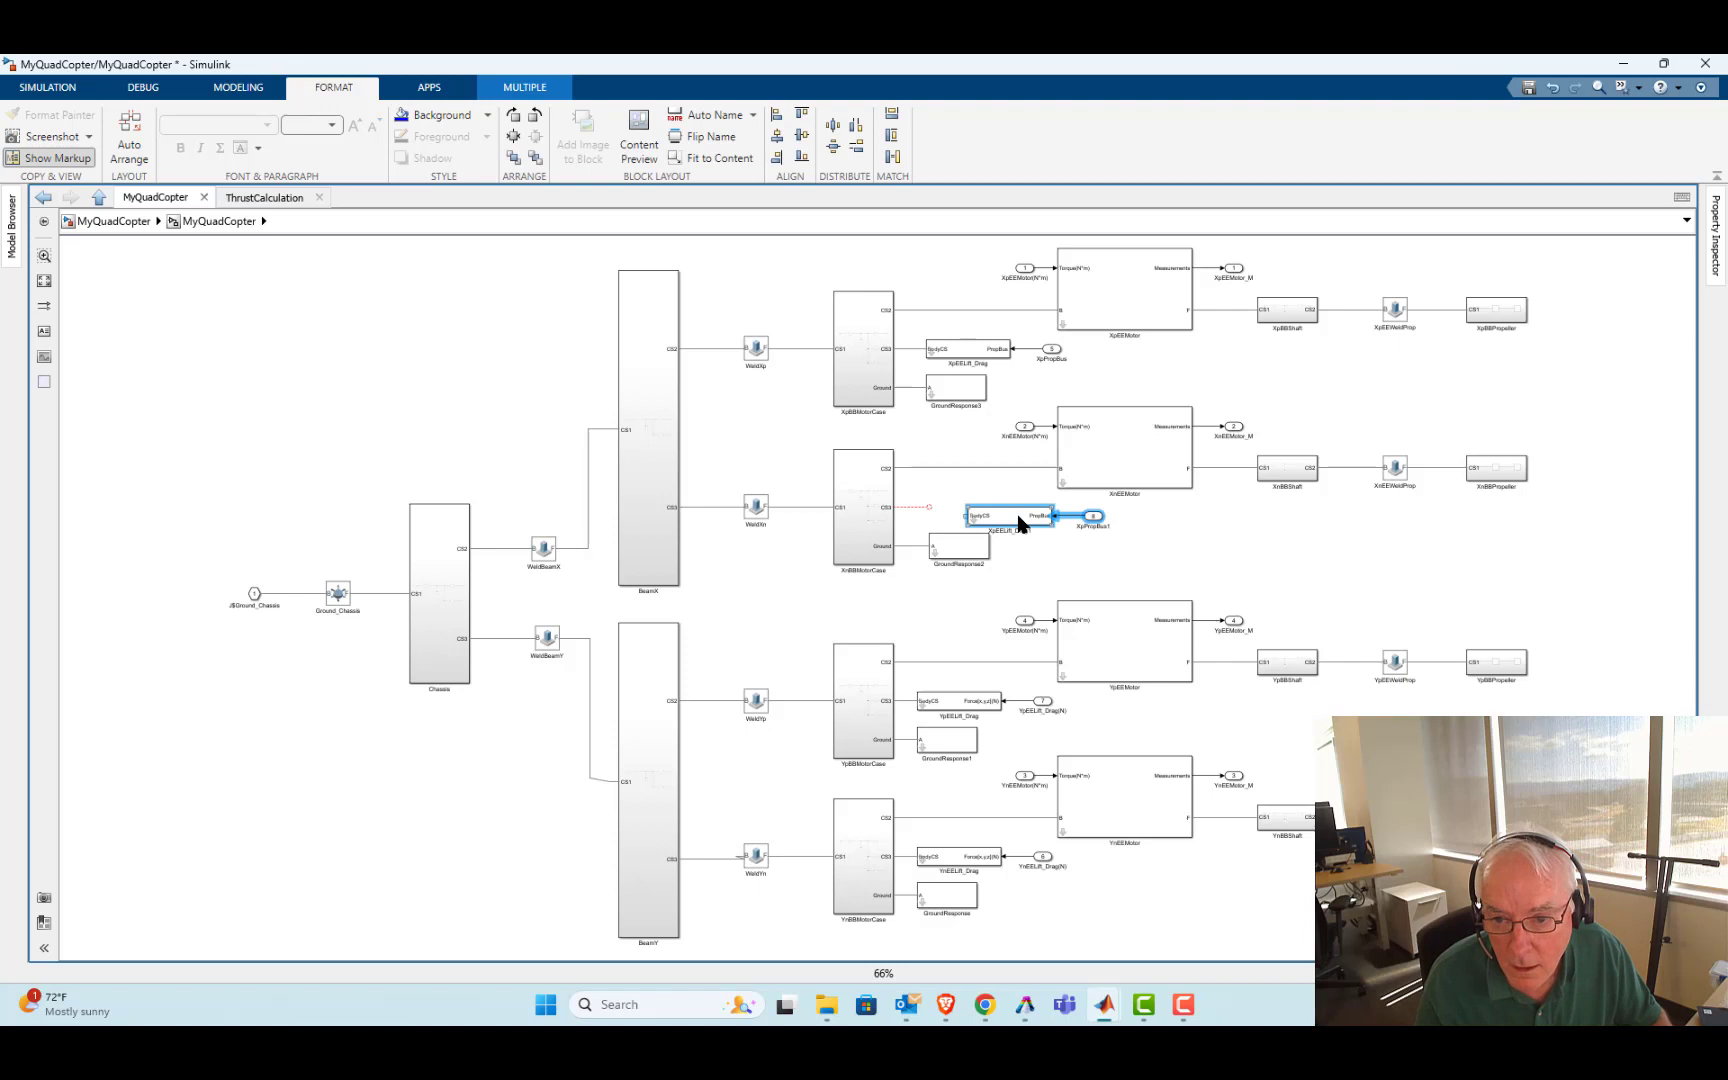
drag(1012, 519, 982, 512)
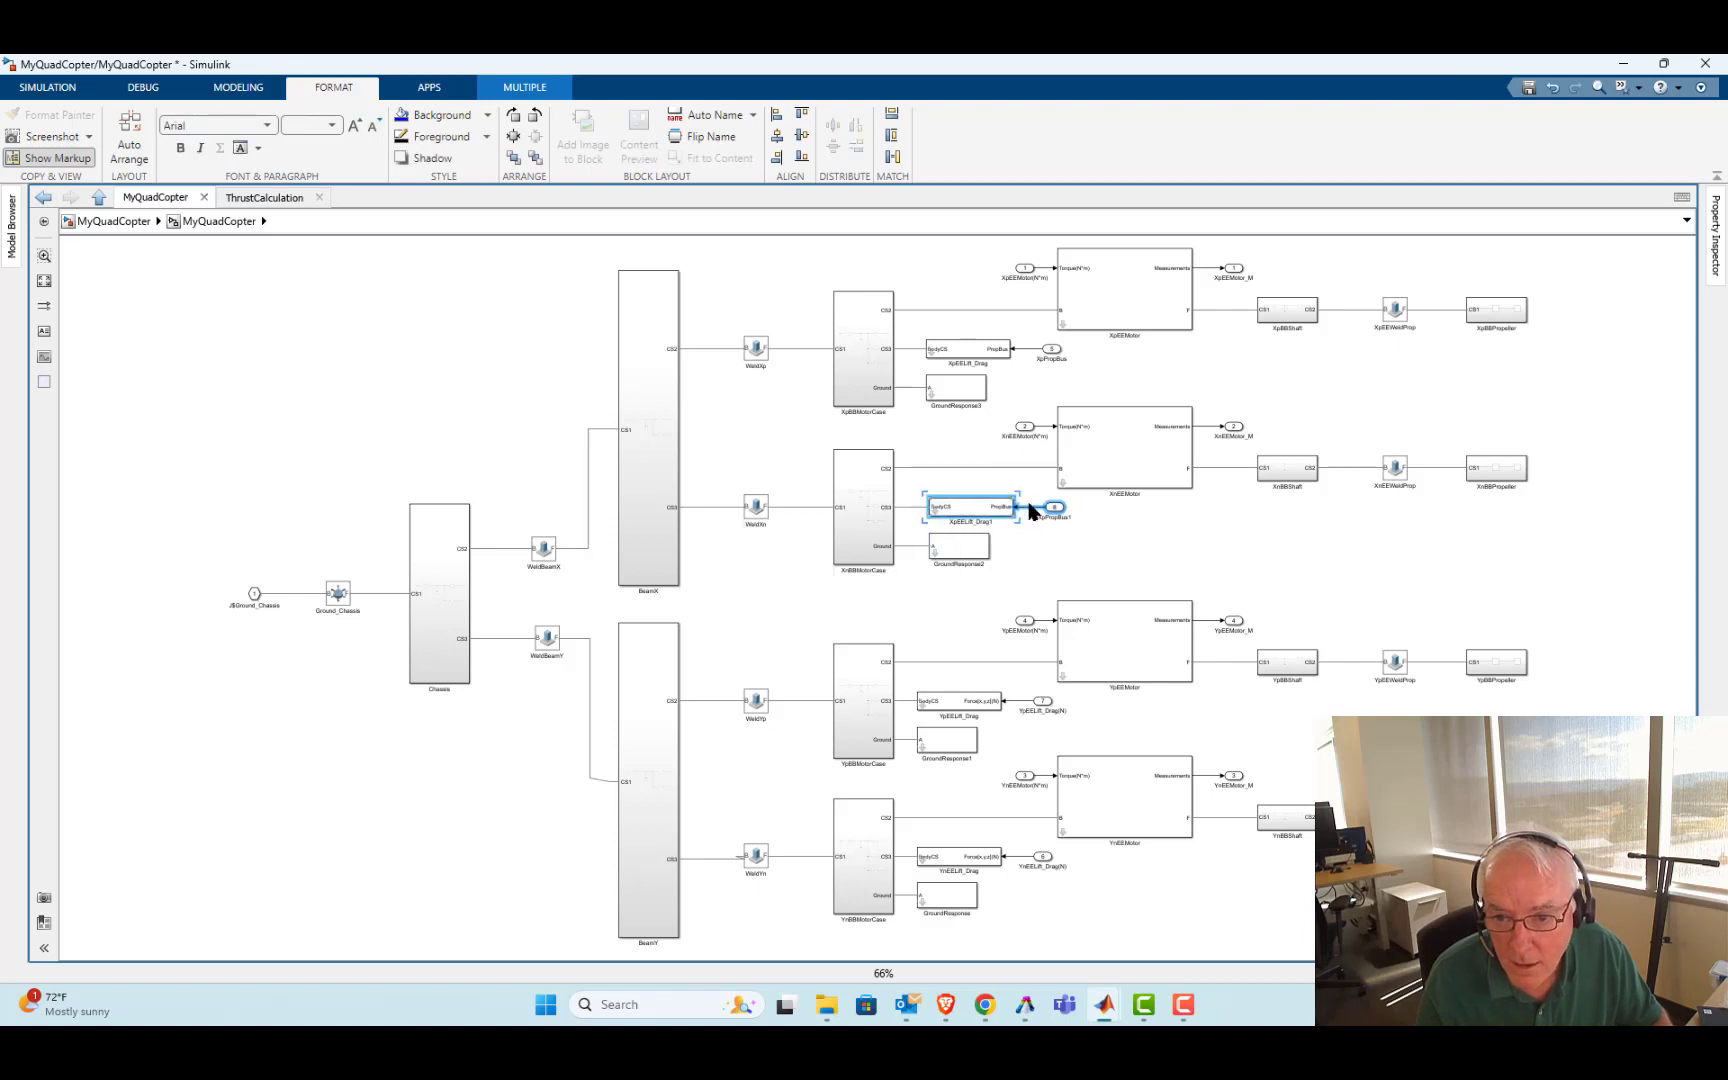
double_click(1055, 508)
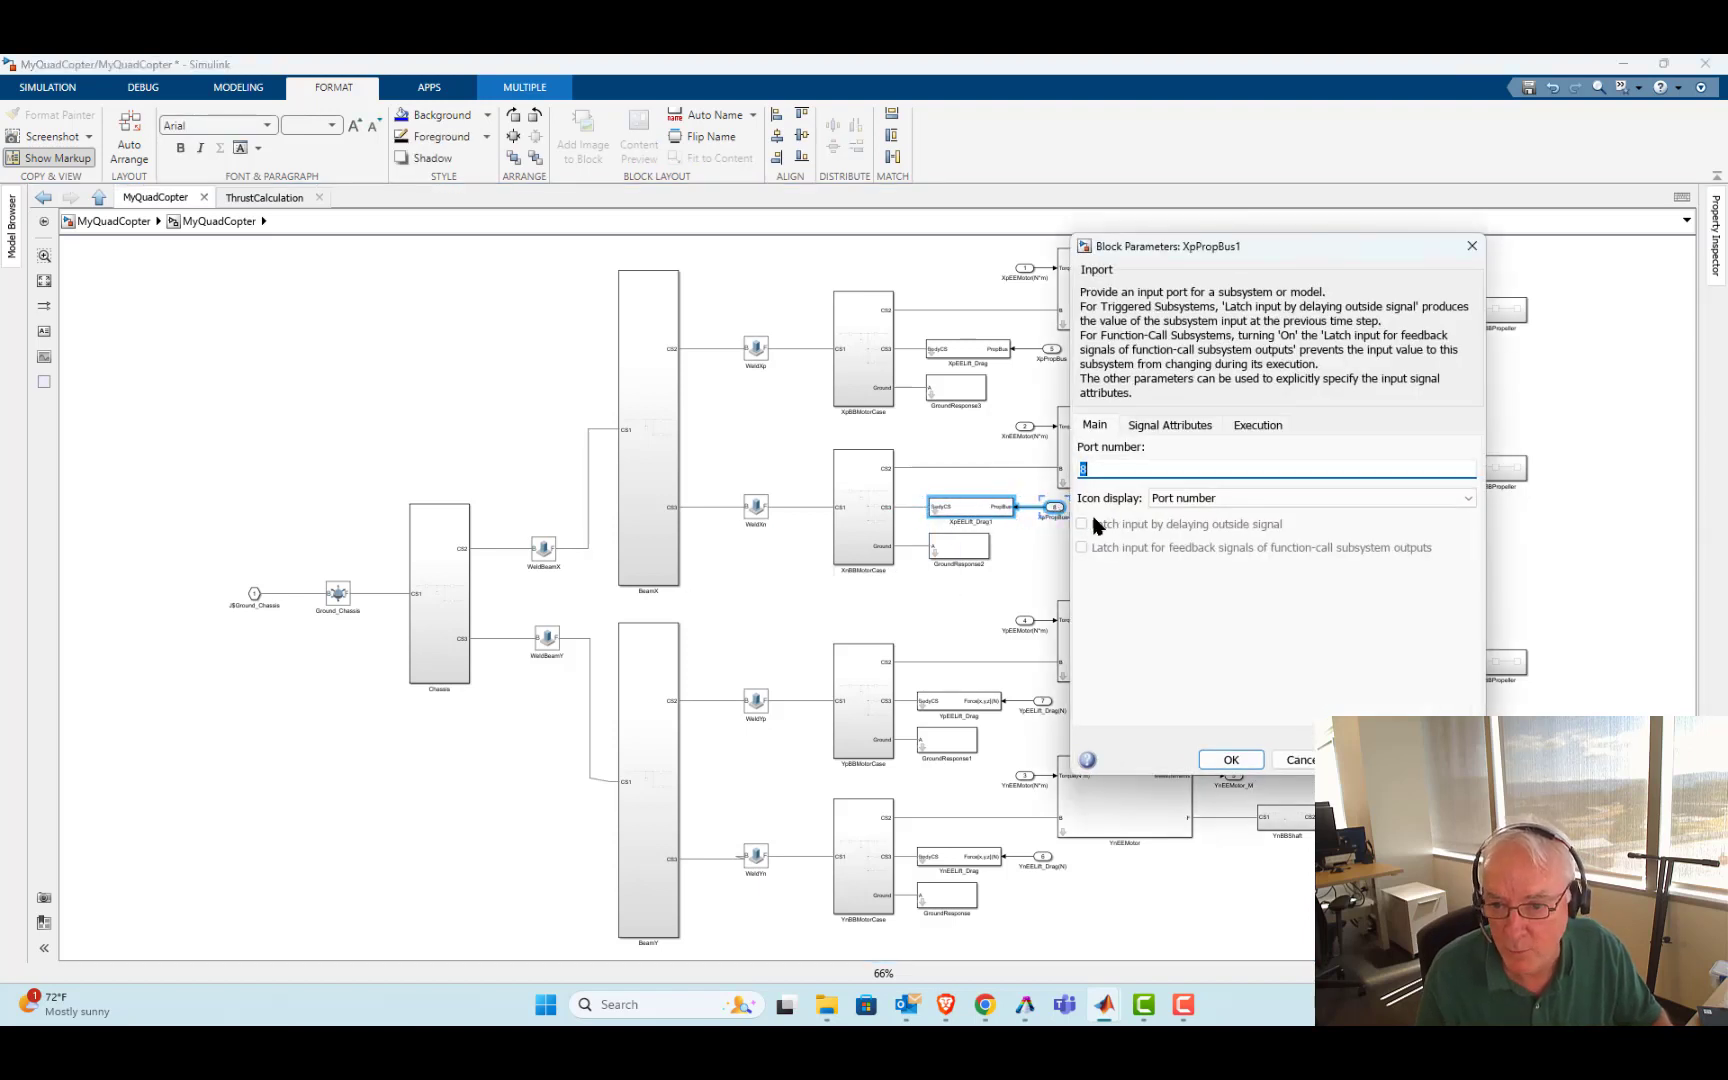
text(6)
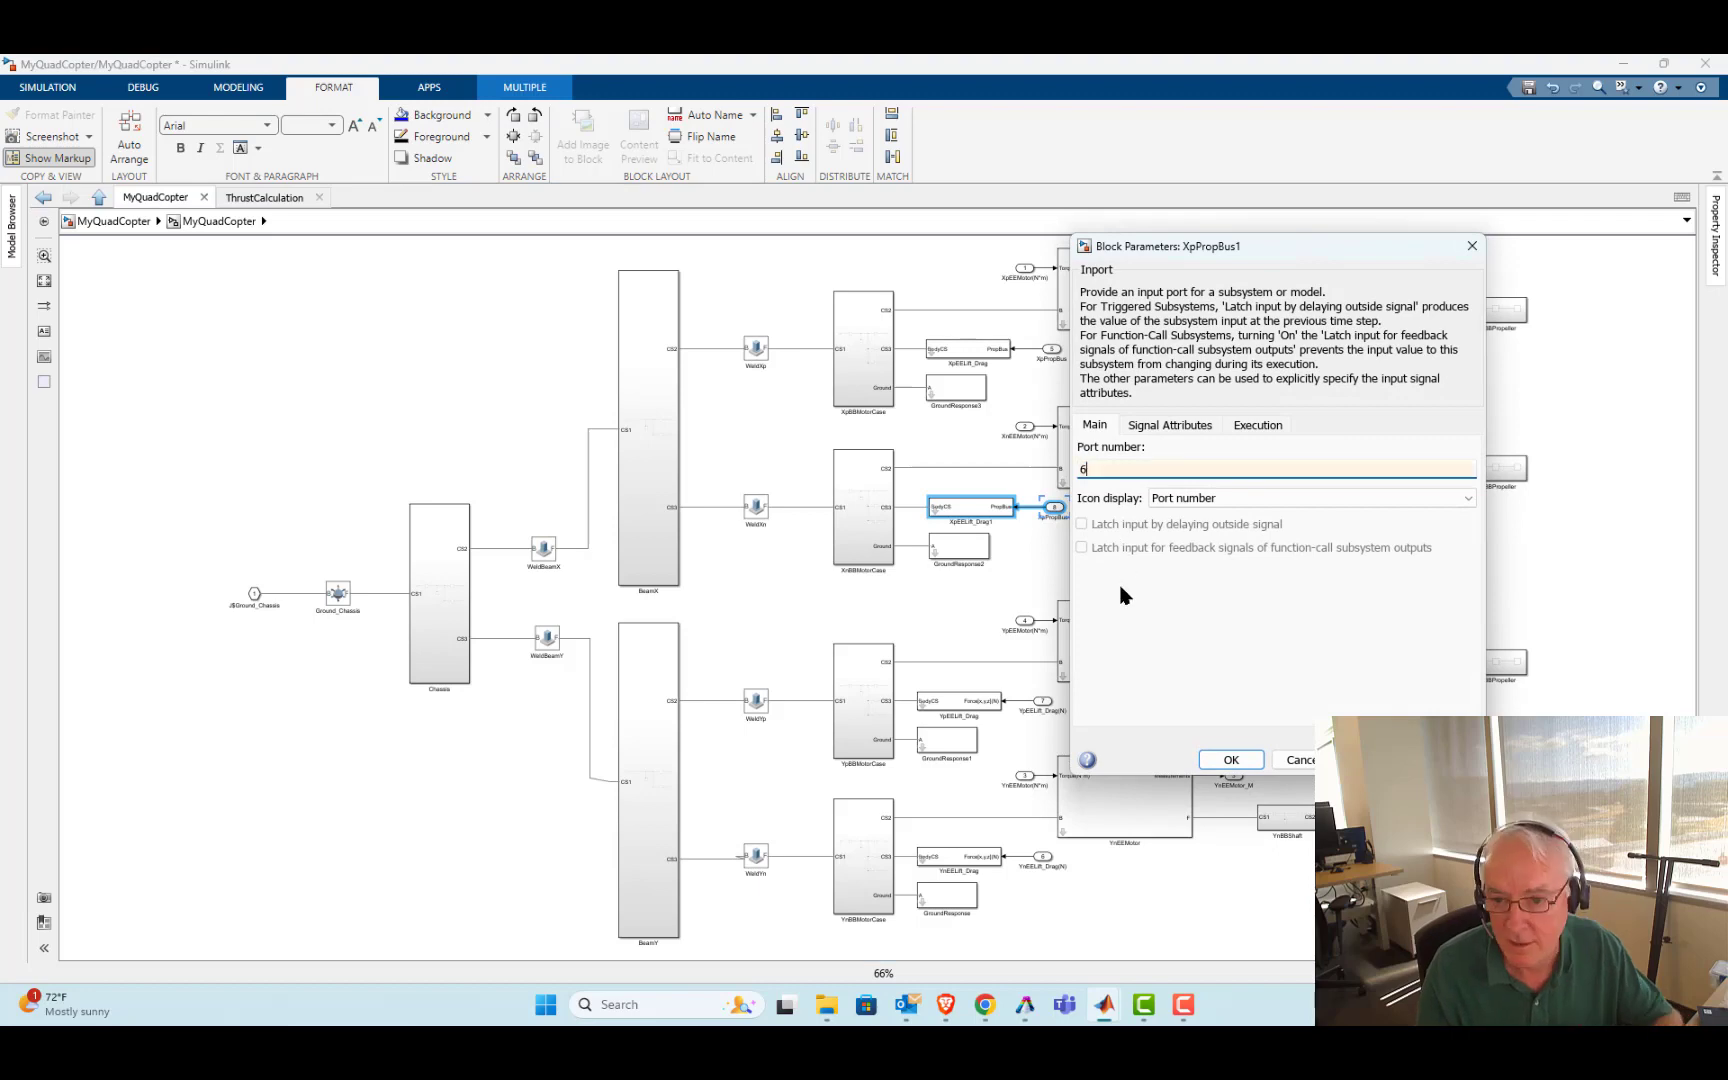
click(1231, 760)
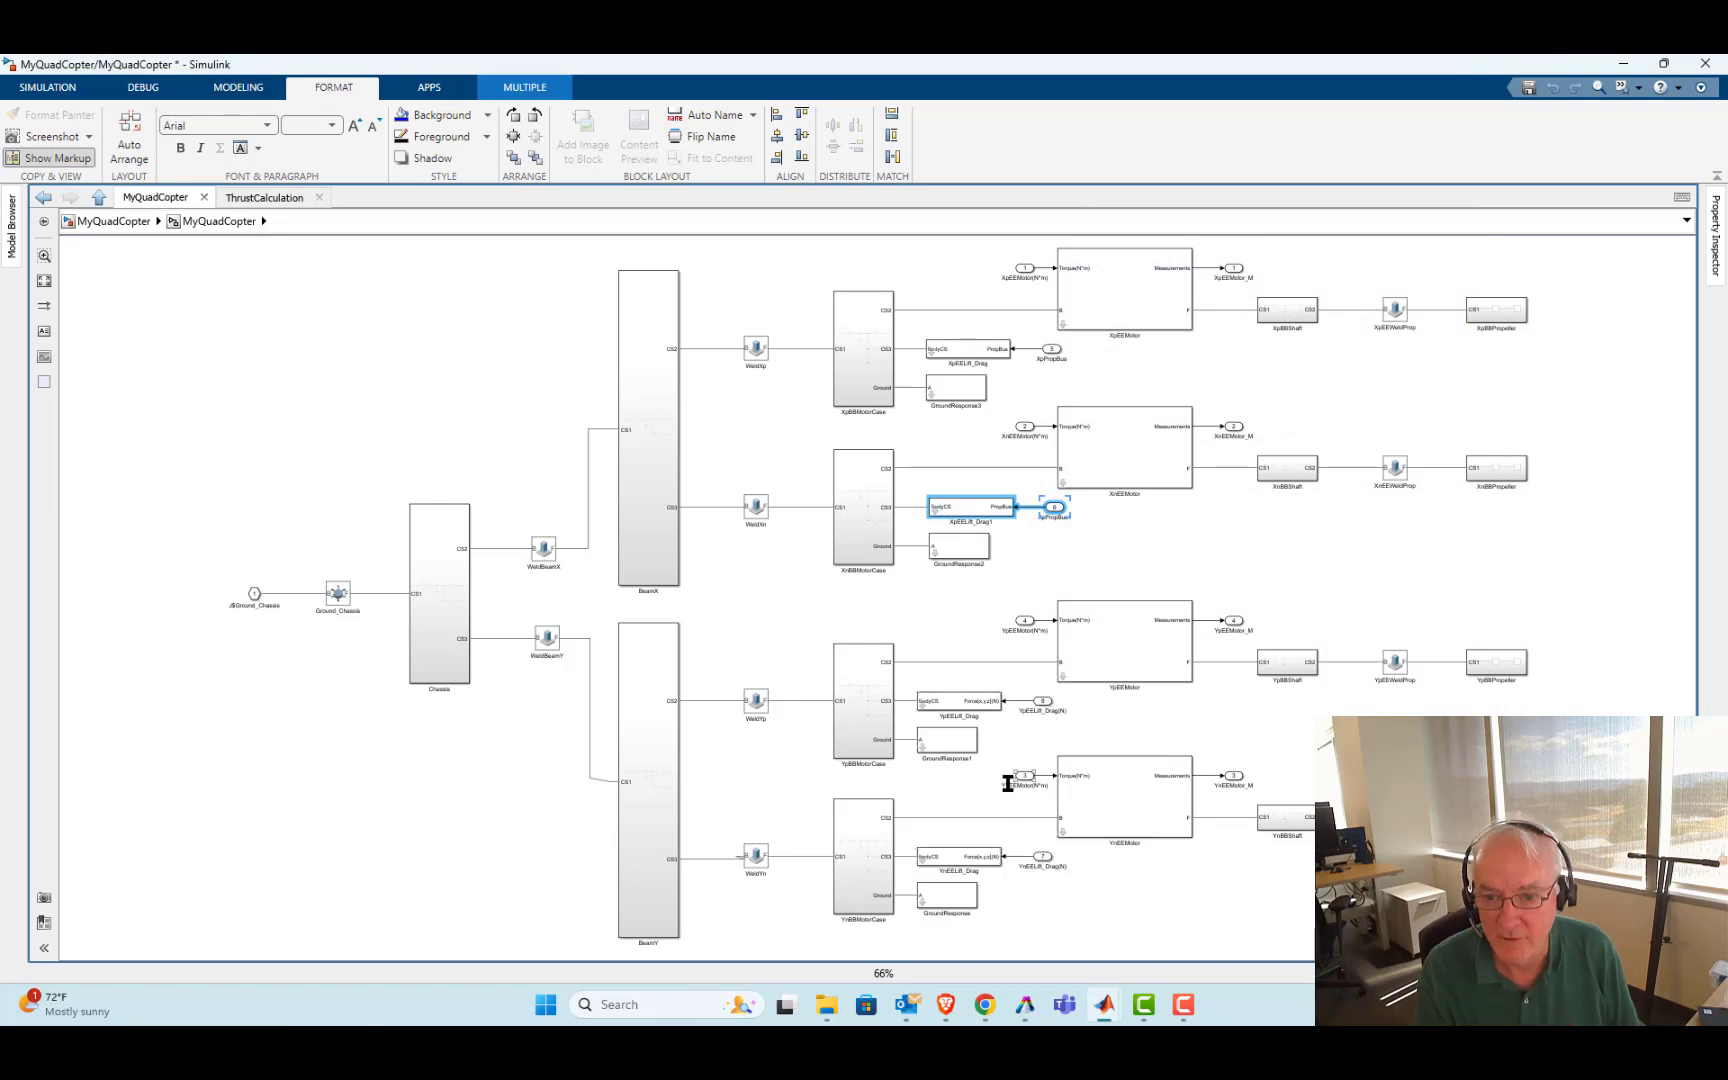
drag(936, 680, 1045, 712)
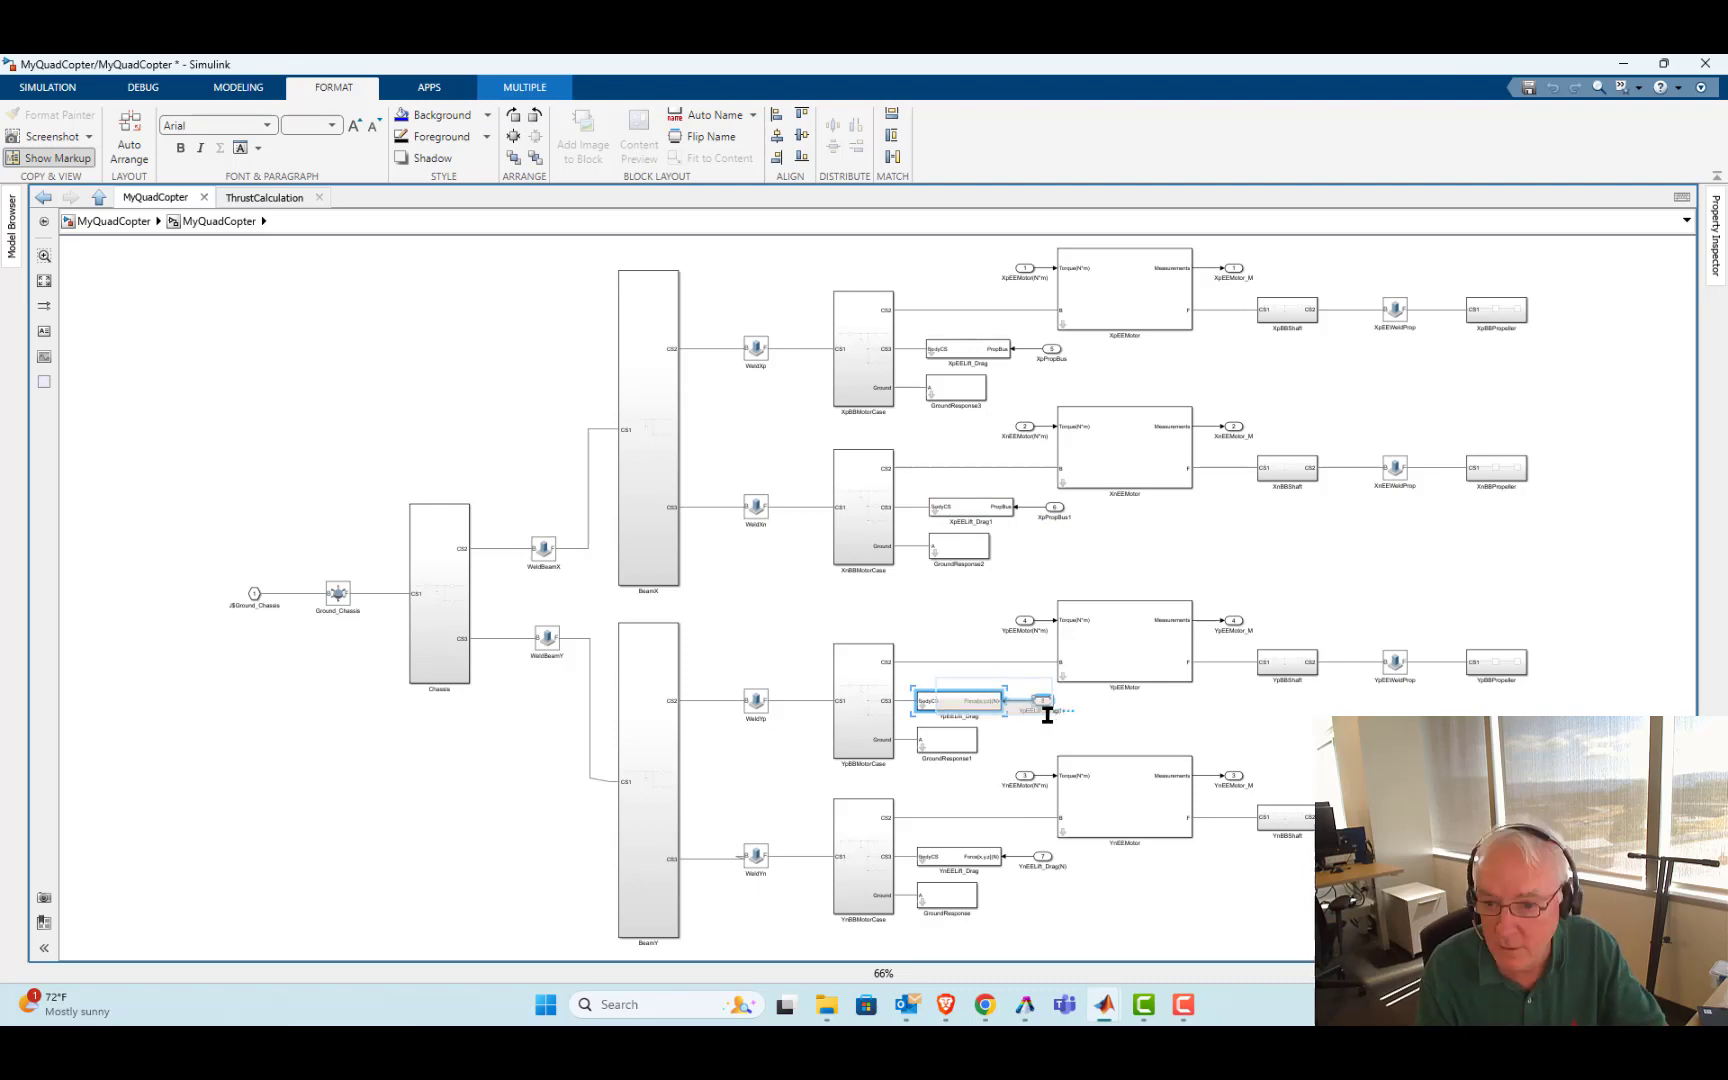
Replace YpEELift_Drag and its inport with a pasted PropBus lift-drag copy on YpBBMotorCase's CS3
key(Delete)
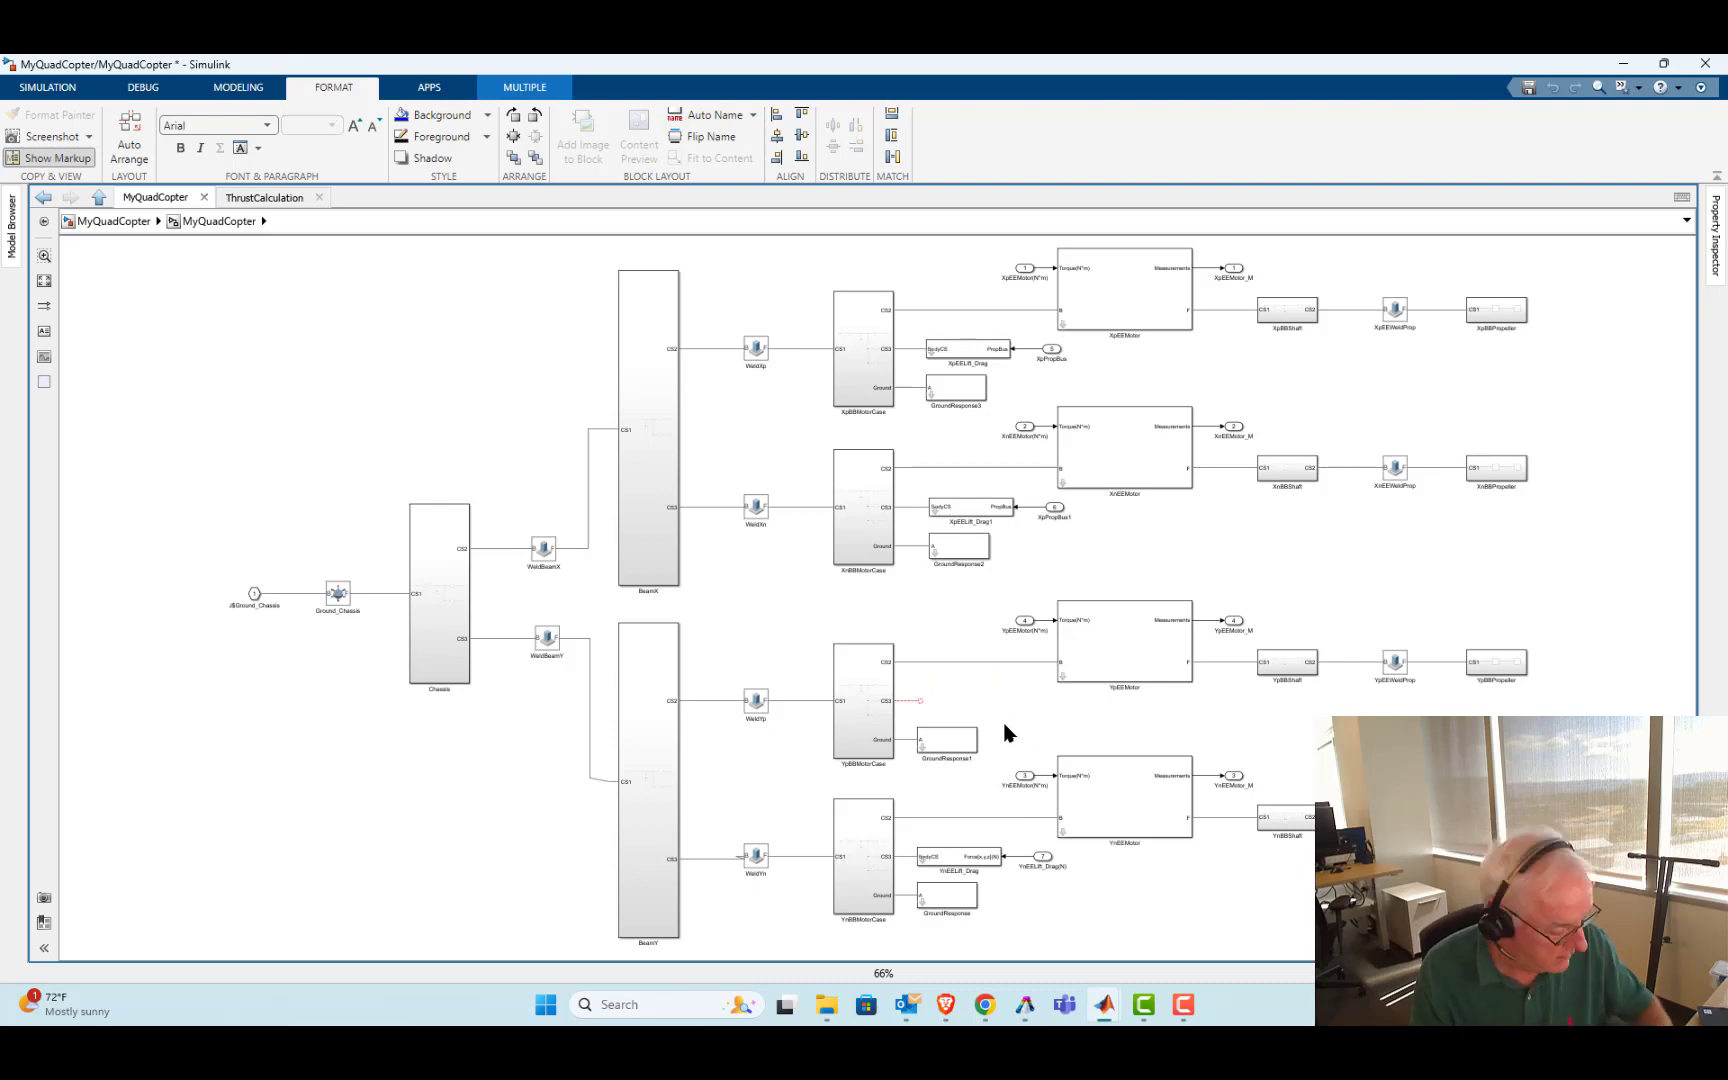
key(ctrl+z)
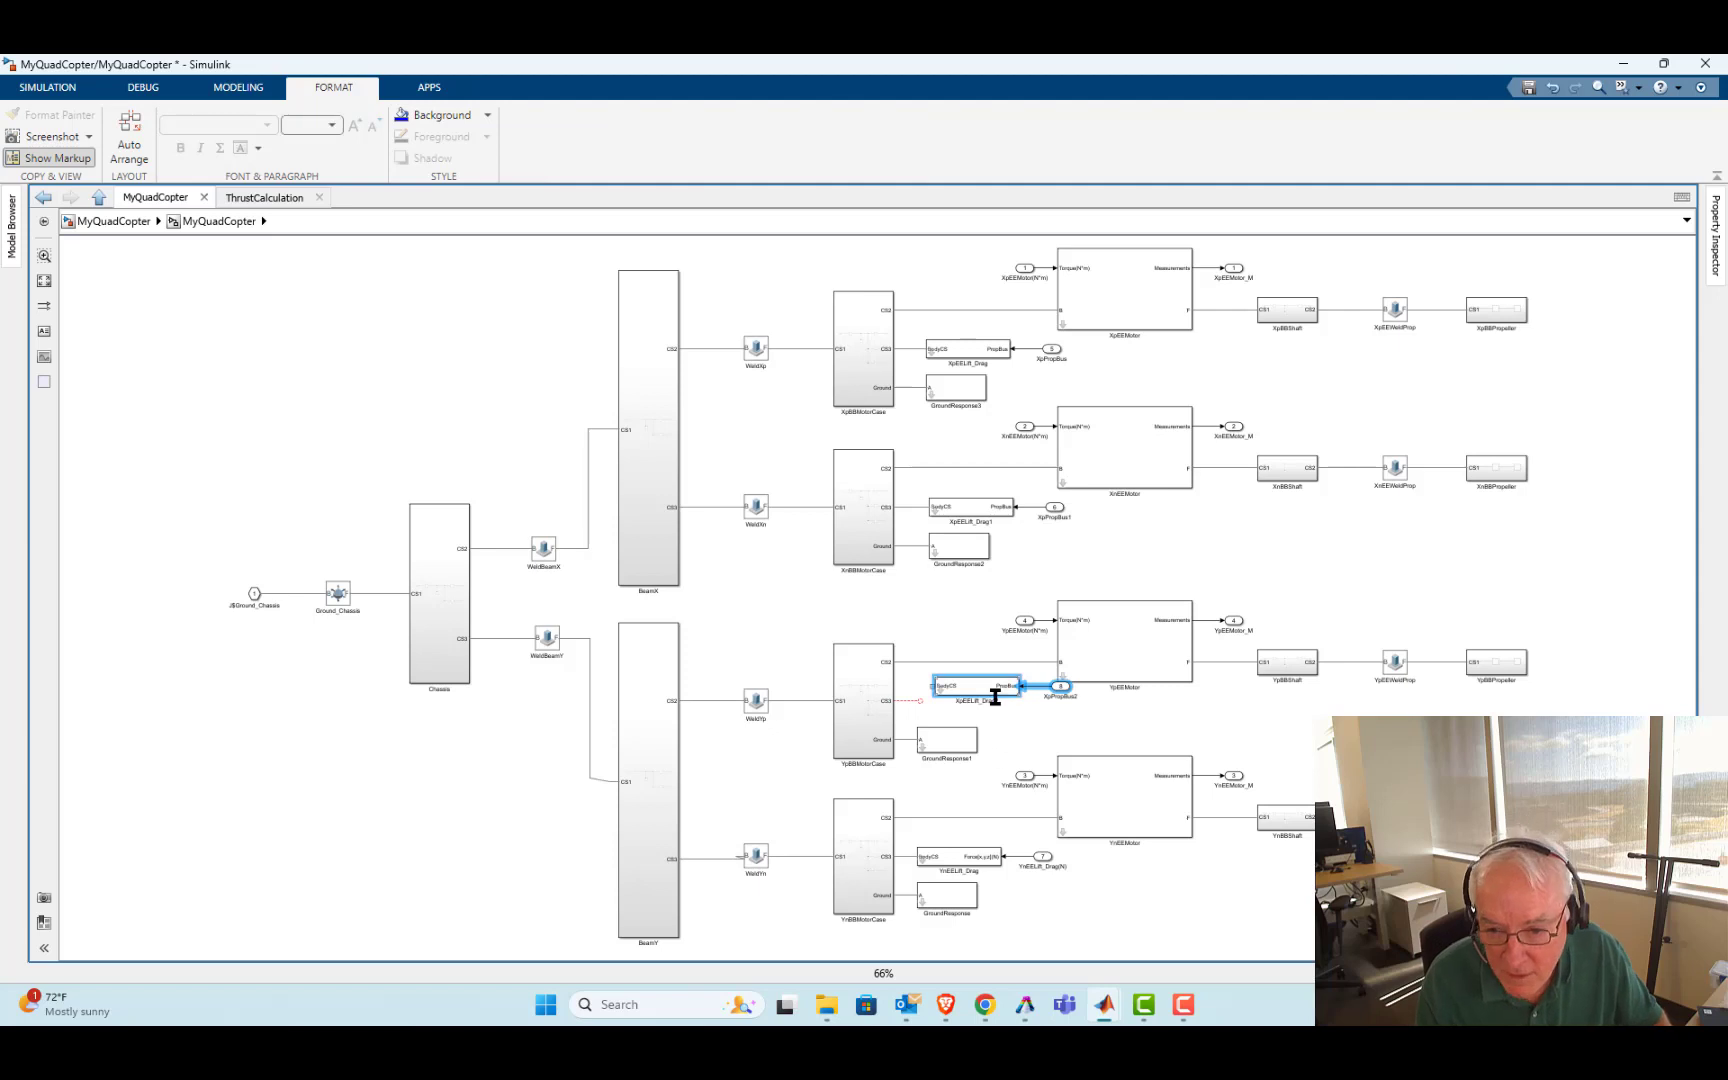
drag(979, 697, 968, 711)
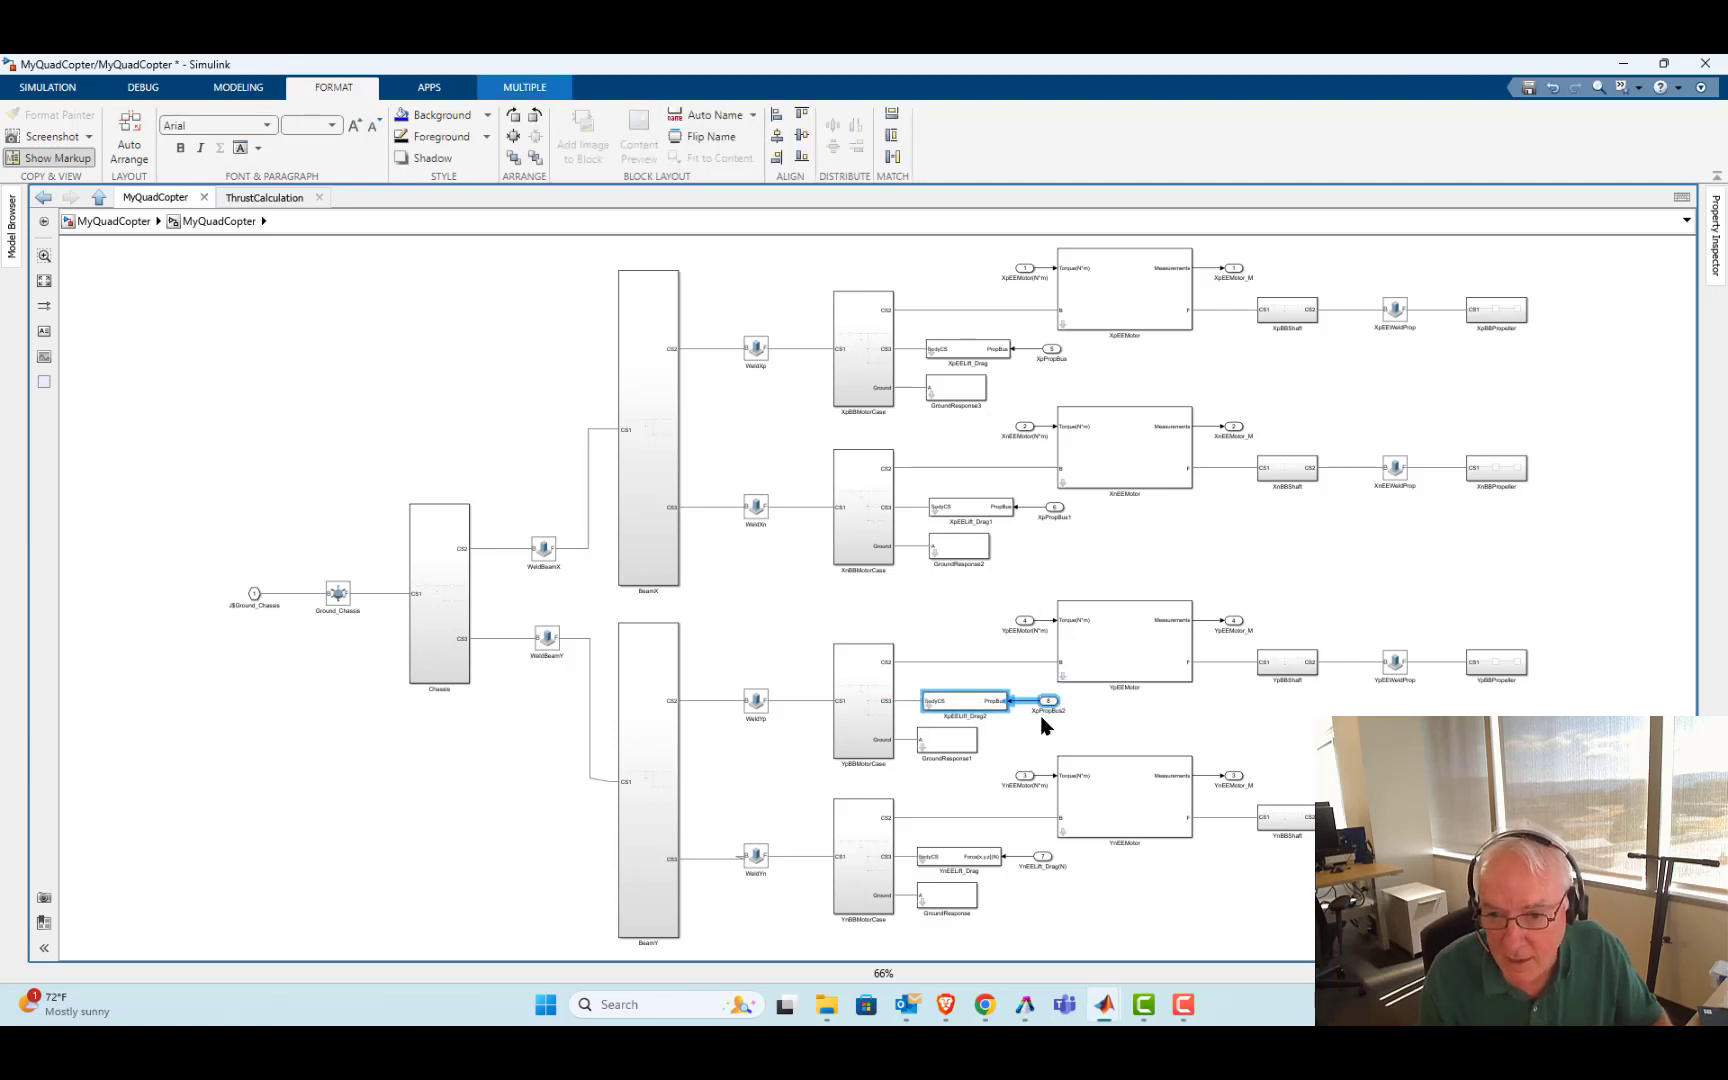
click(1024, 742)
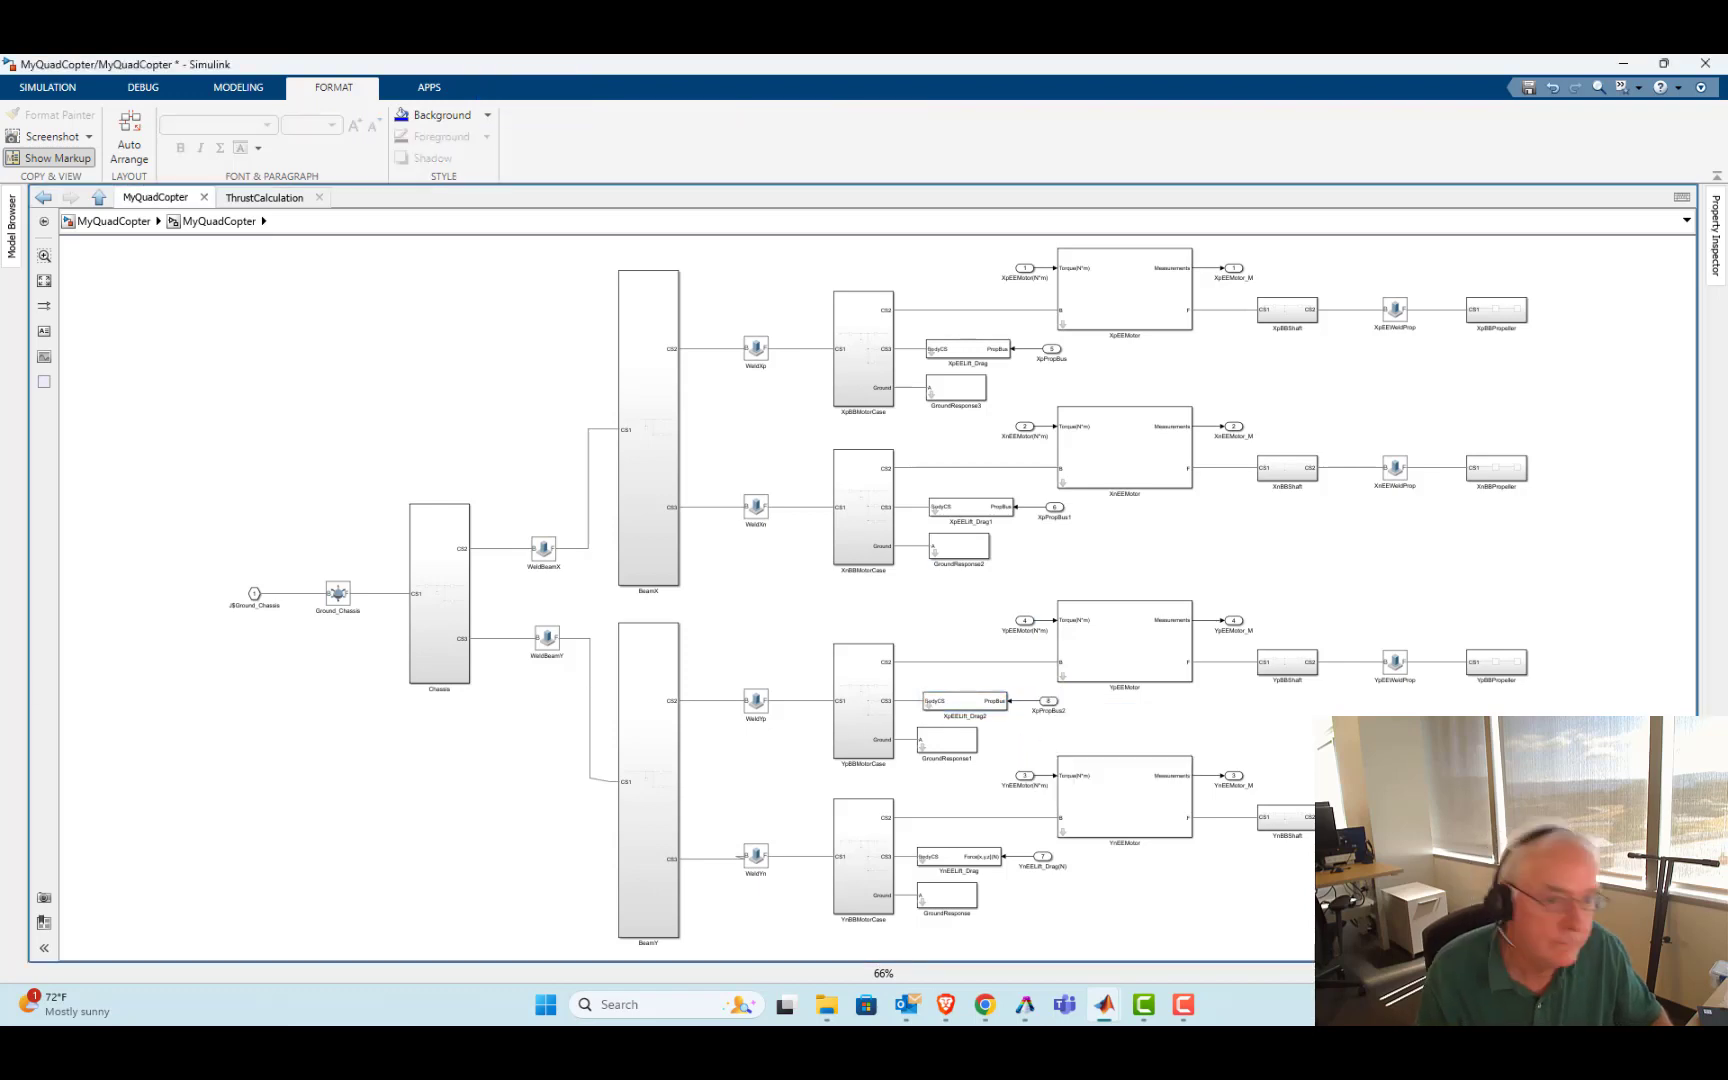
Zoom into the lower model area and rename inport XpPropBus2 to YpPropBus
click(45, 256)
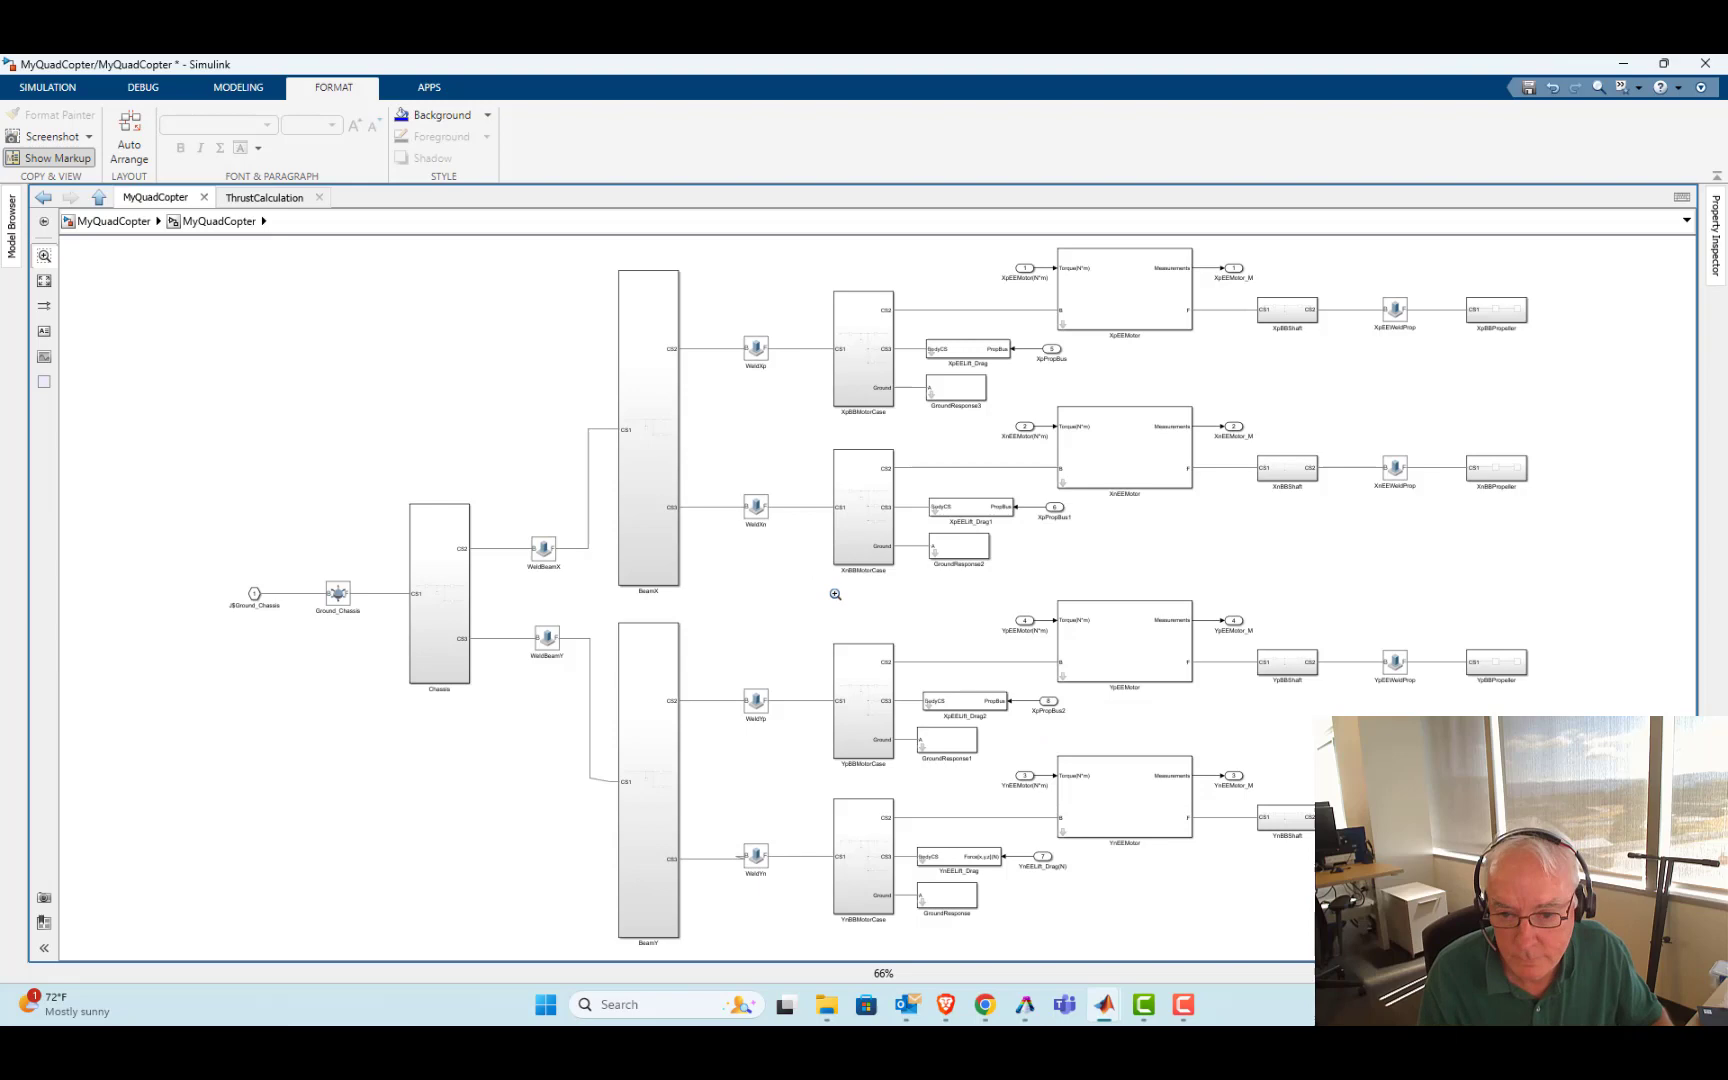
drag(817, 641, 1195, 921)
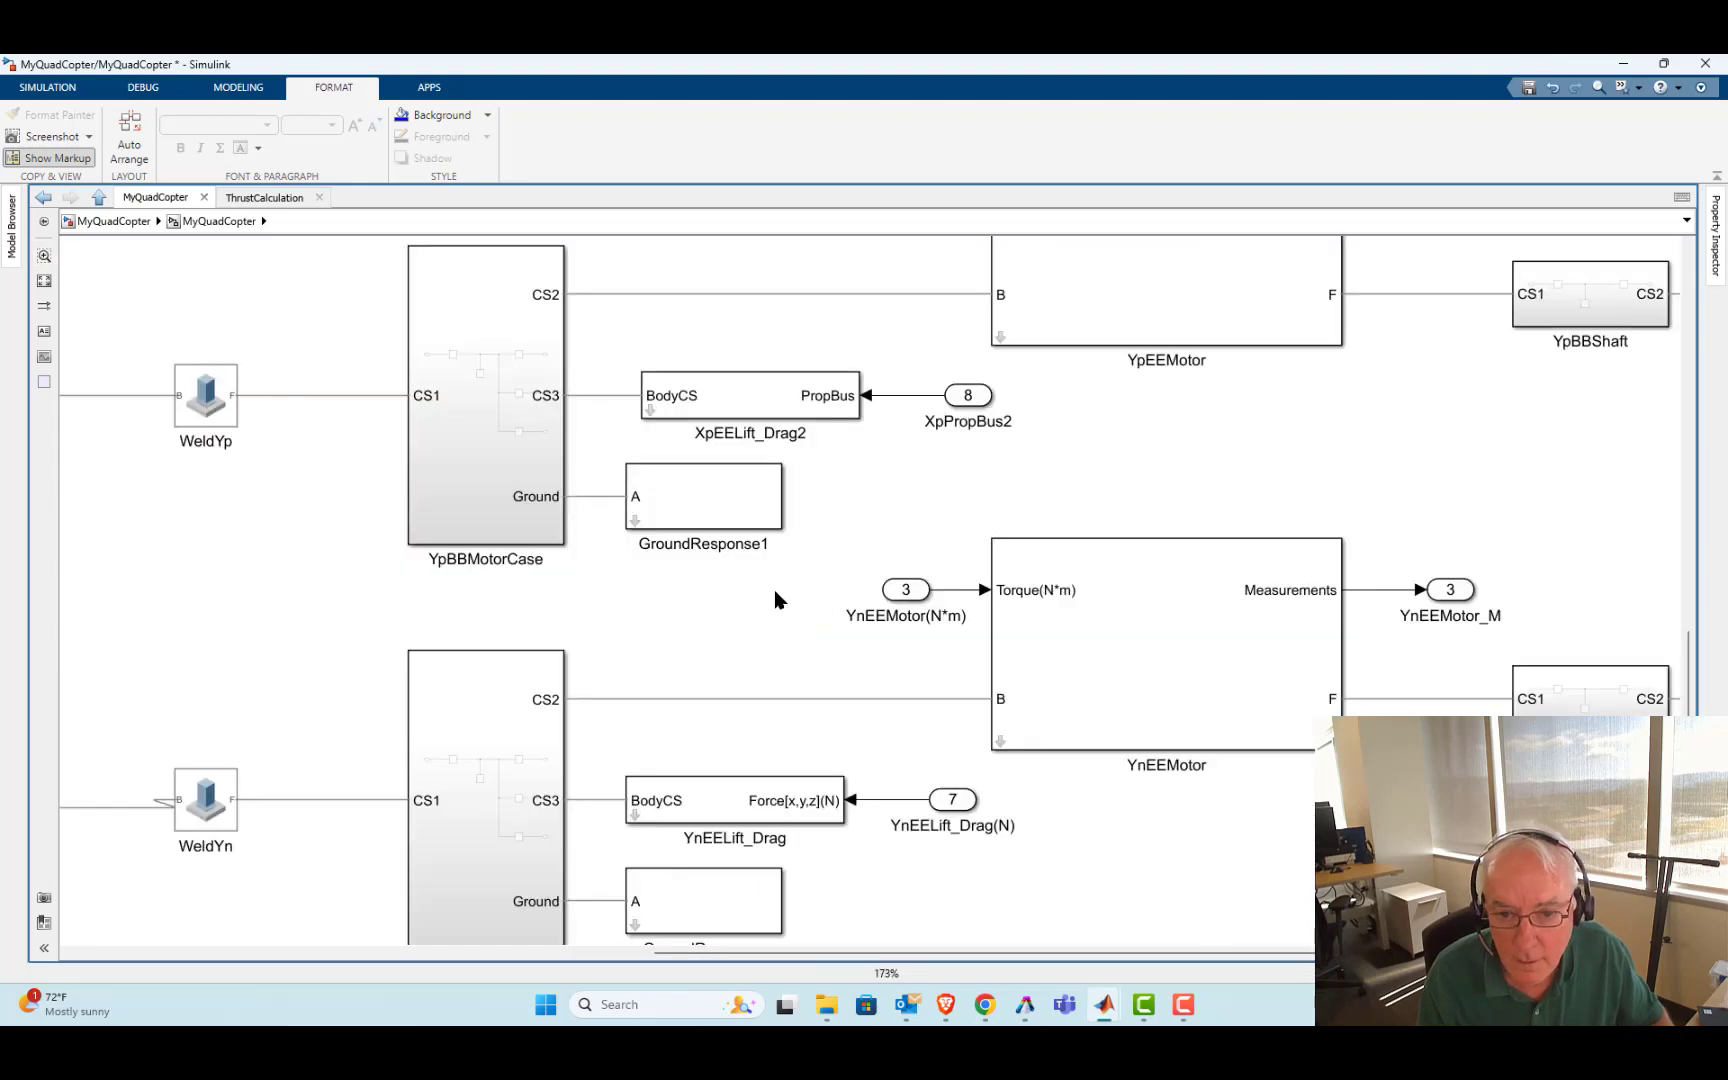
click(950, 397)
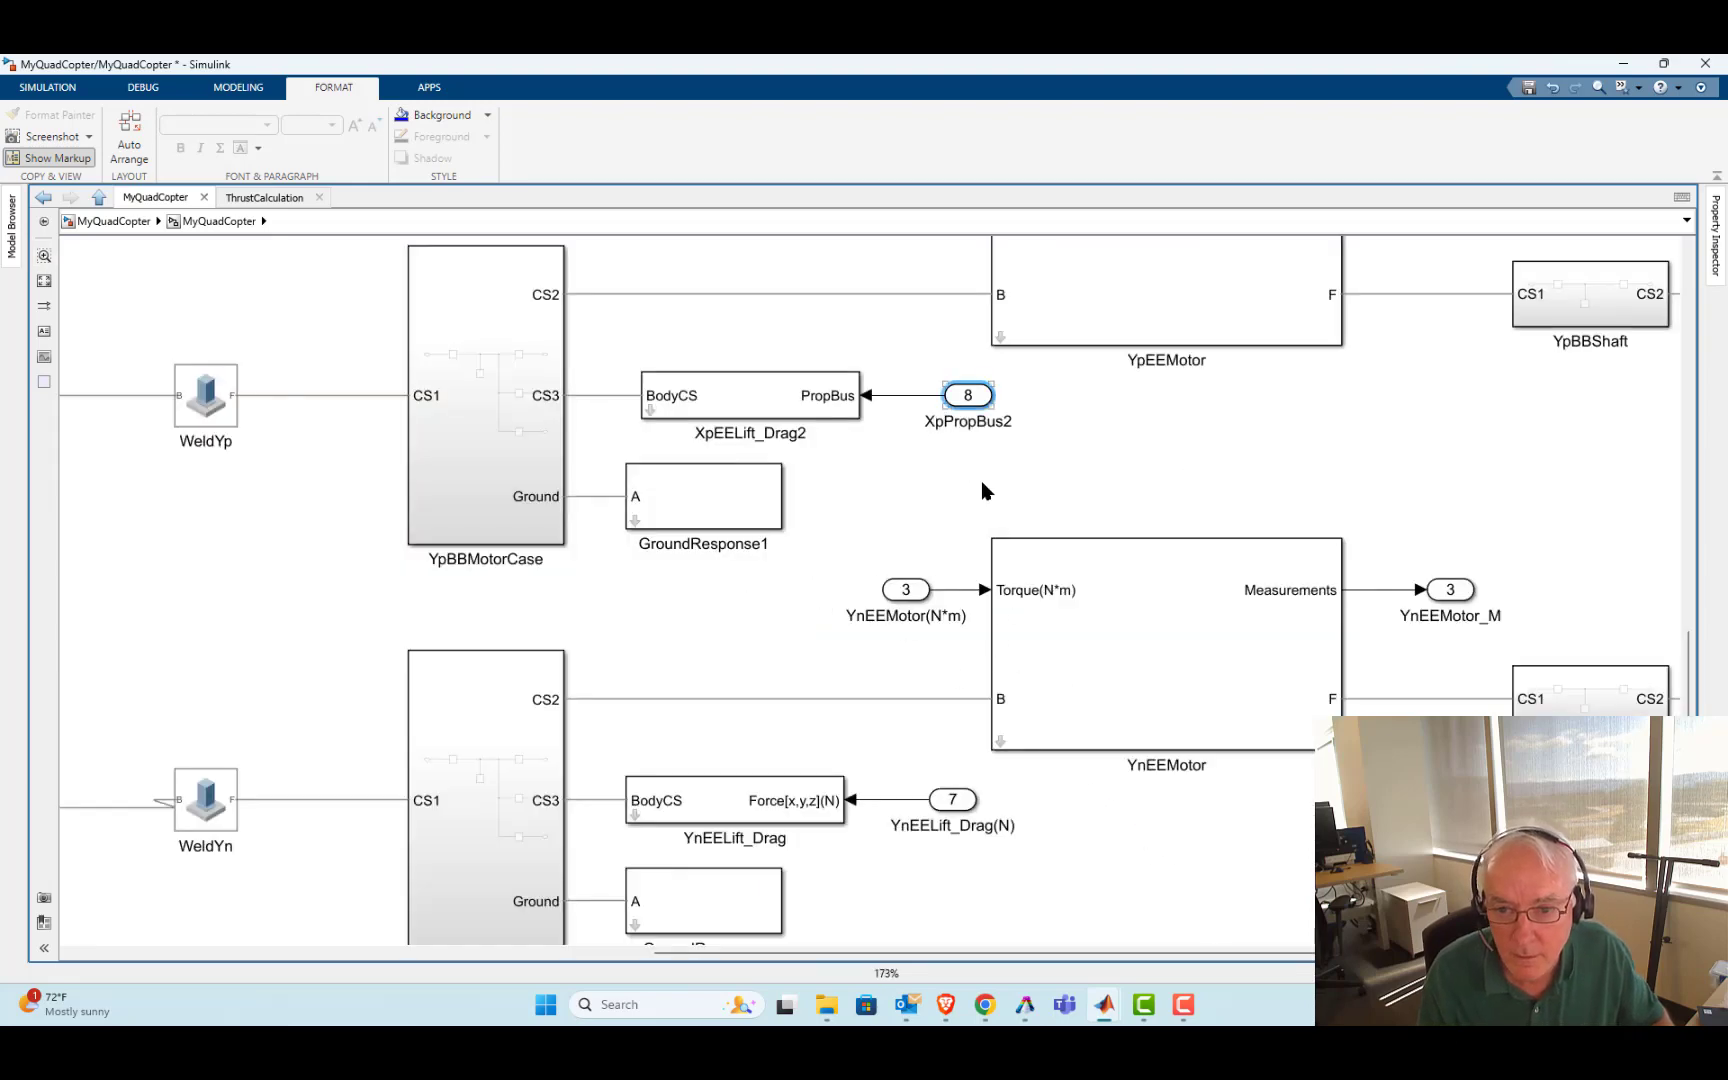
click(937, 421)
key(BackSpace)
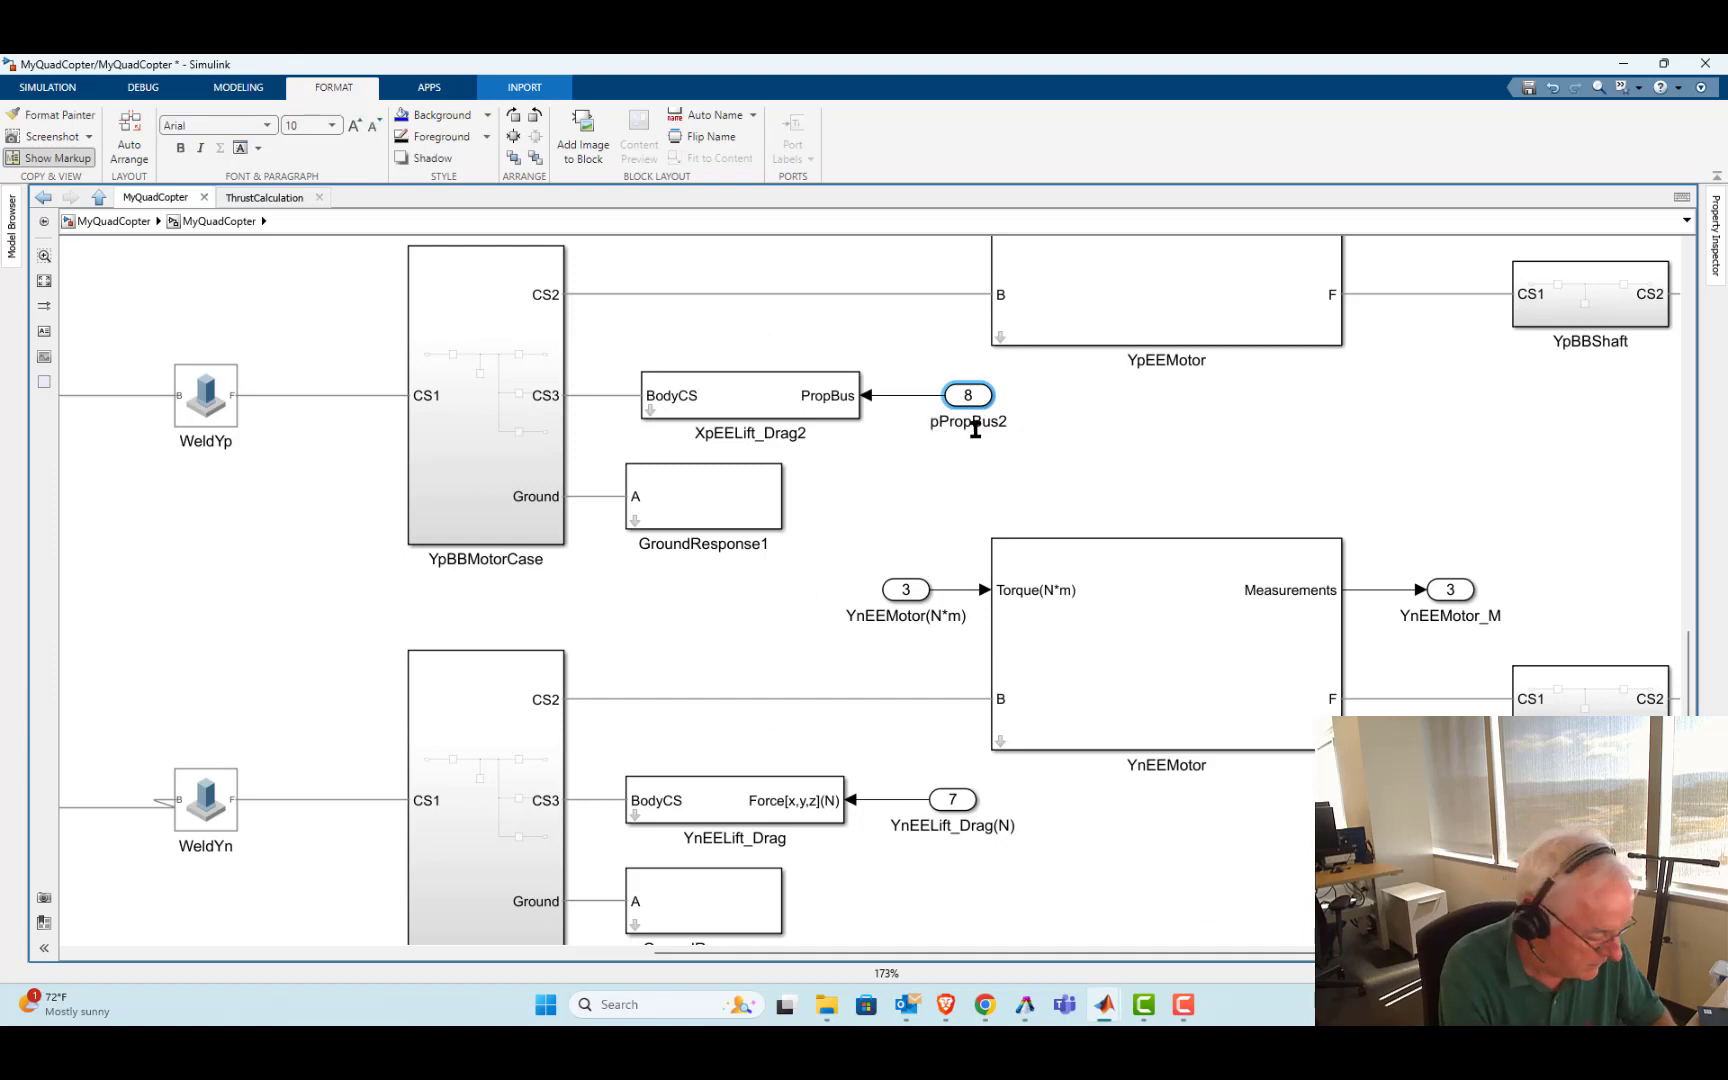
text(Y)
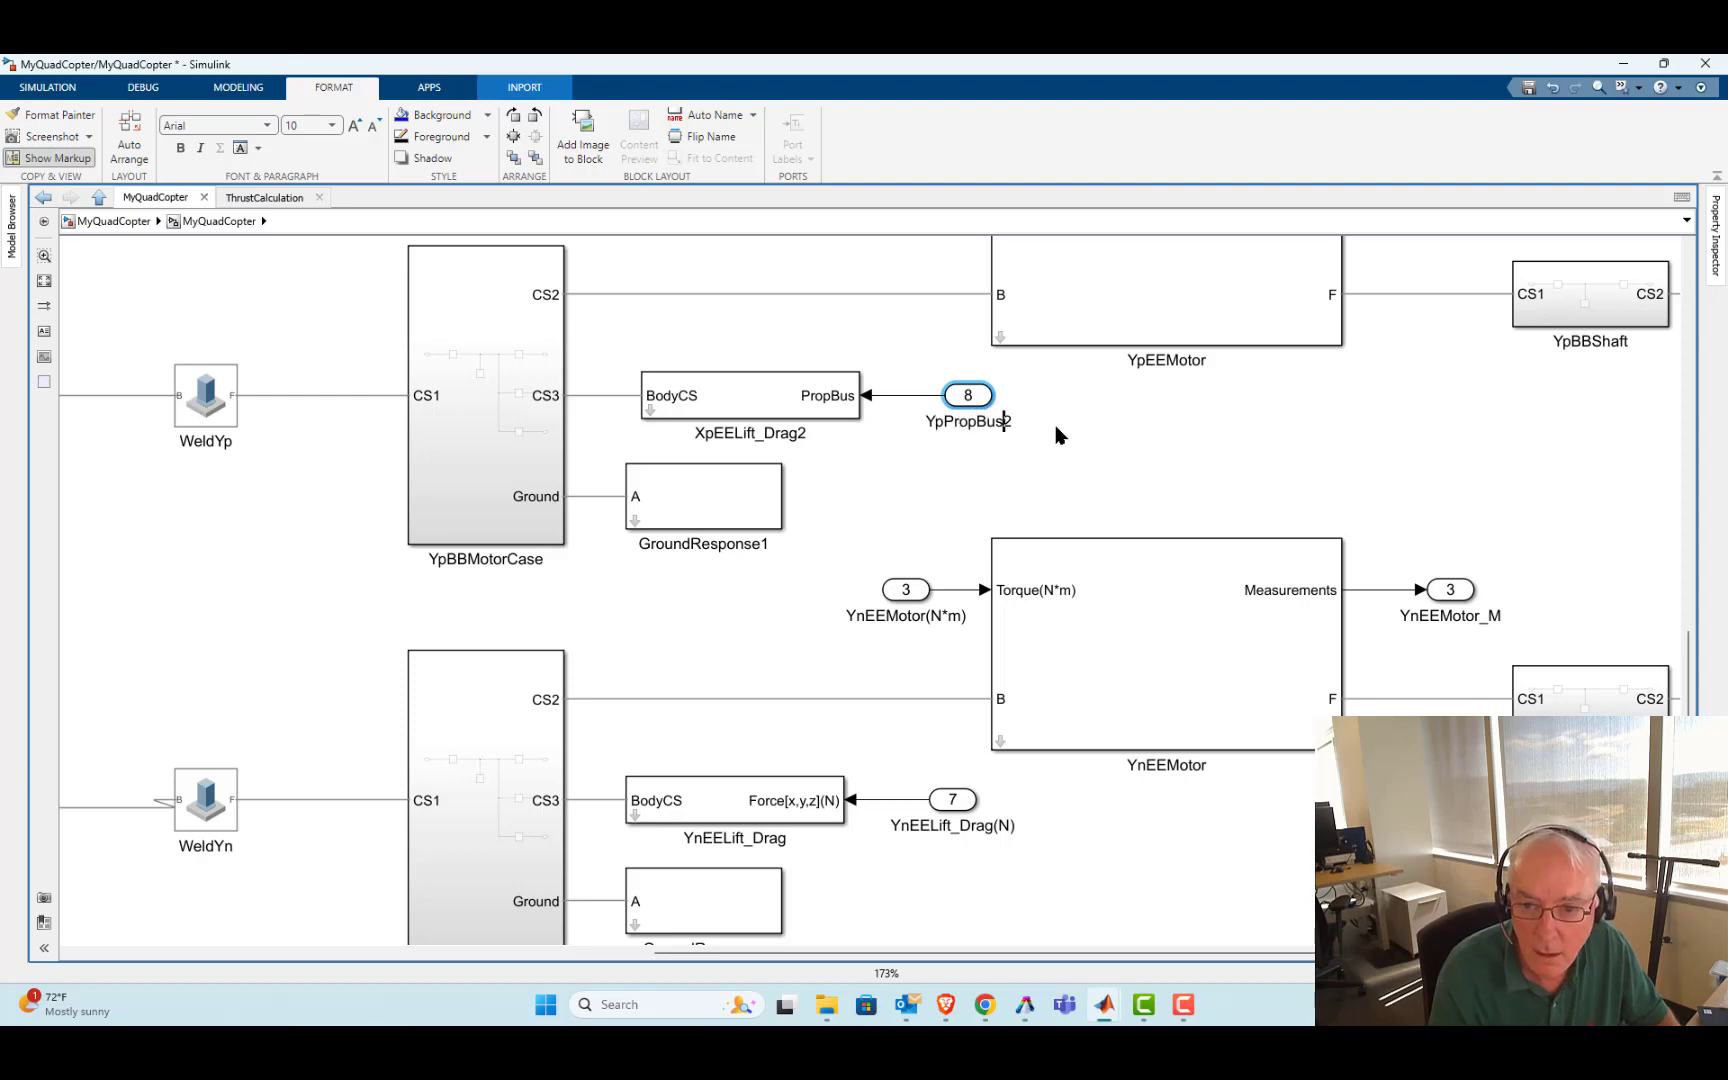
key(BackSpace)
key(Return)
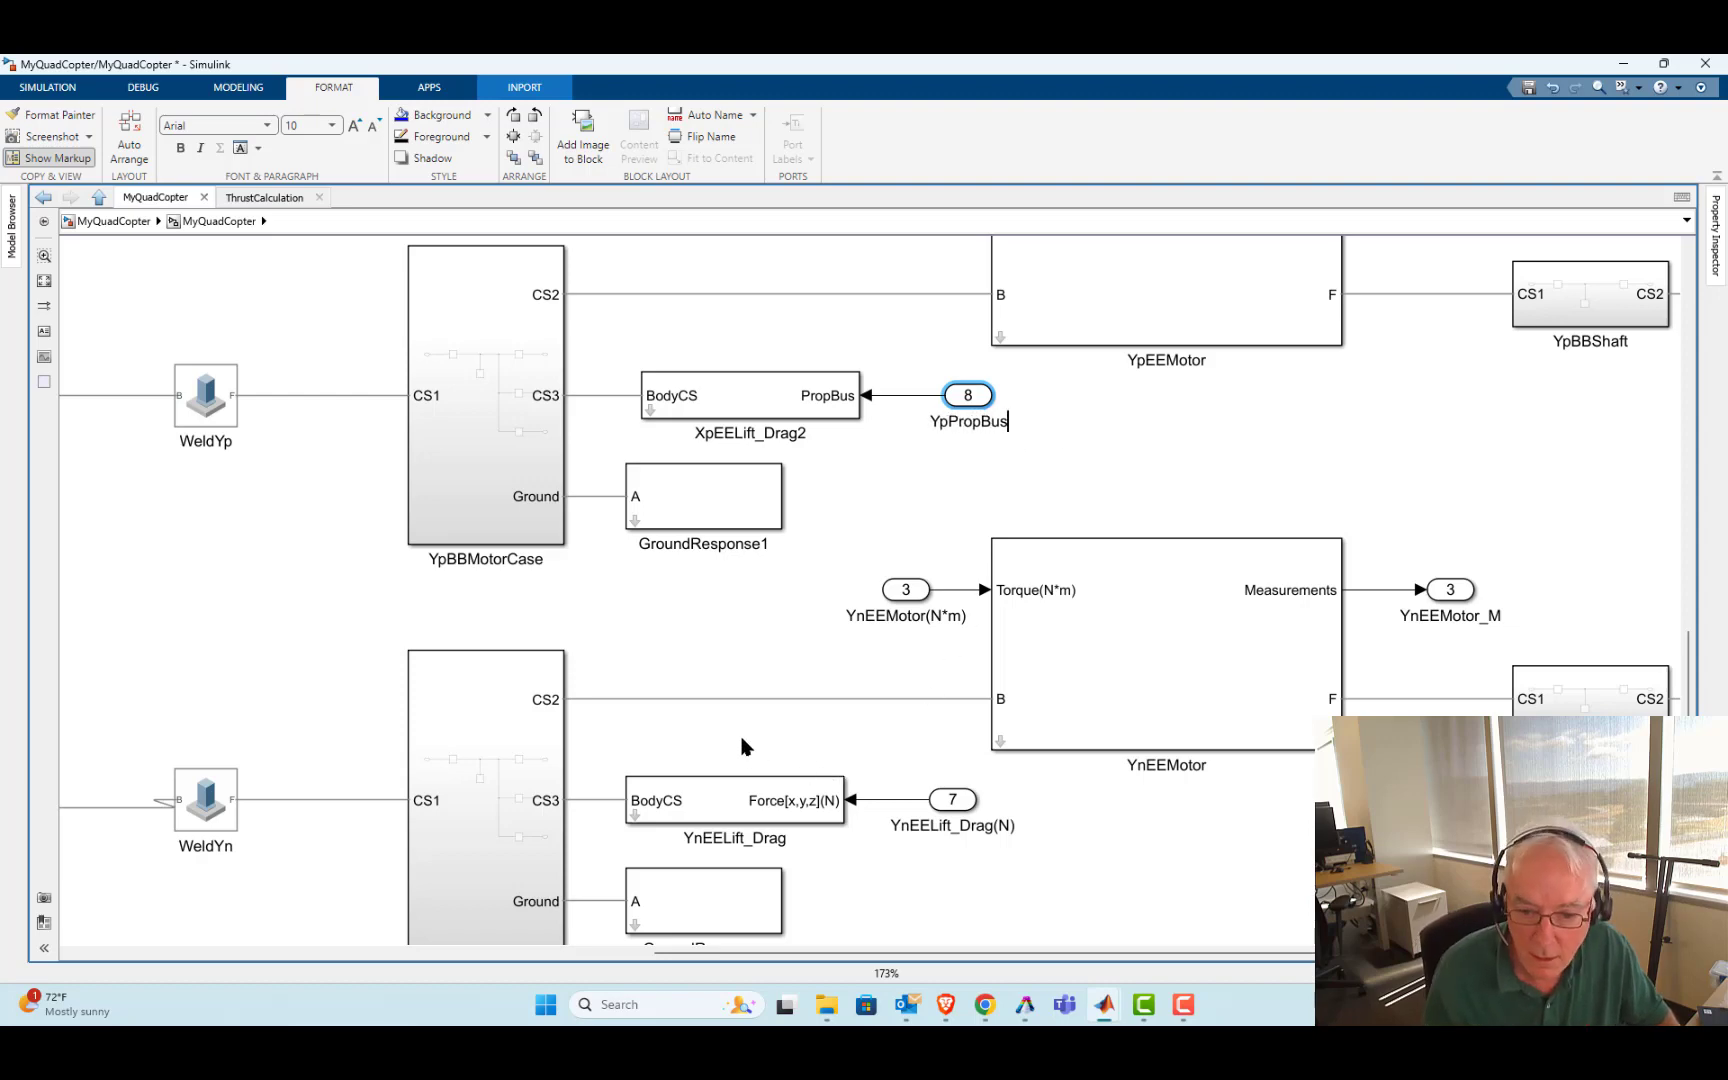
Replace YnEELift_Drag with a pasted lift-drag copy on CS3, setting its inport to port 7
drag(910, 838, 955, 834)
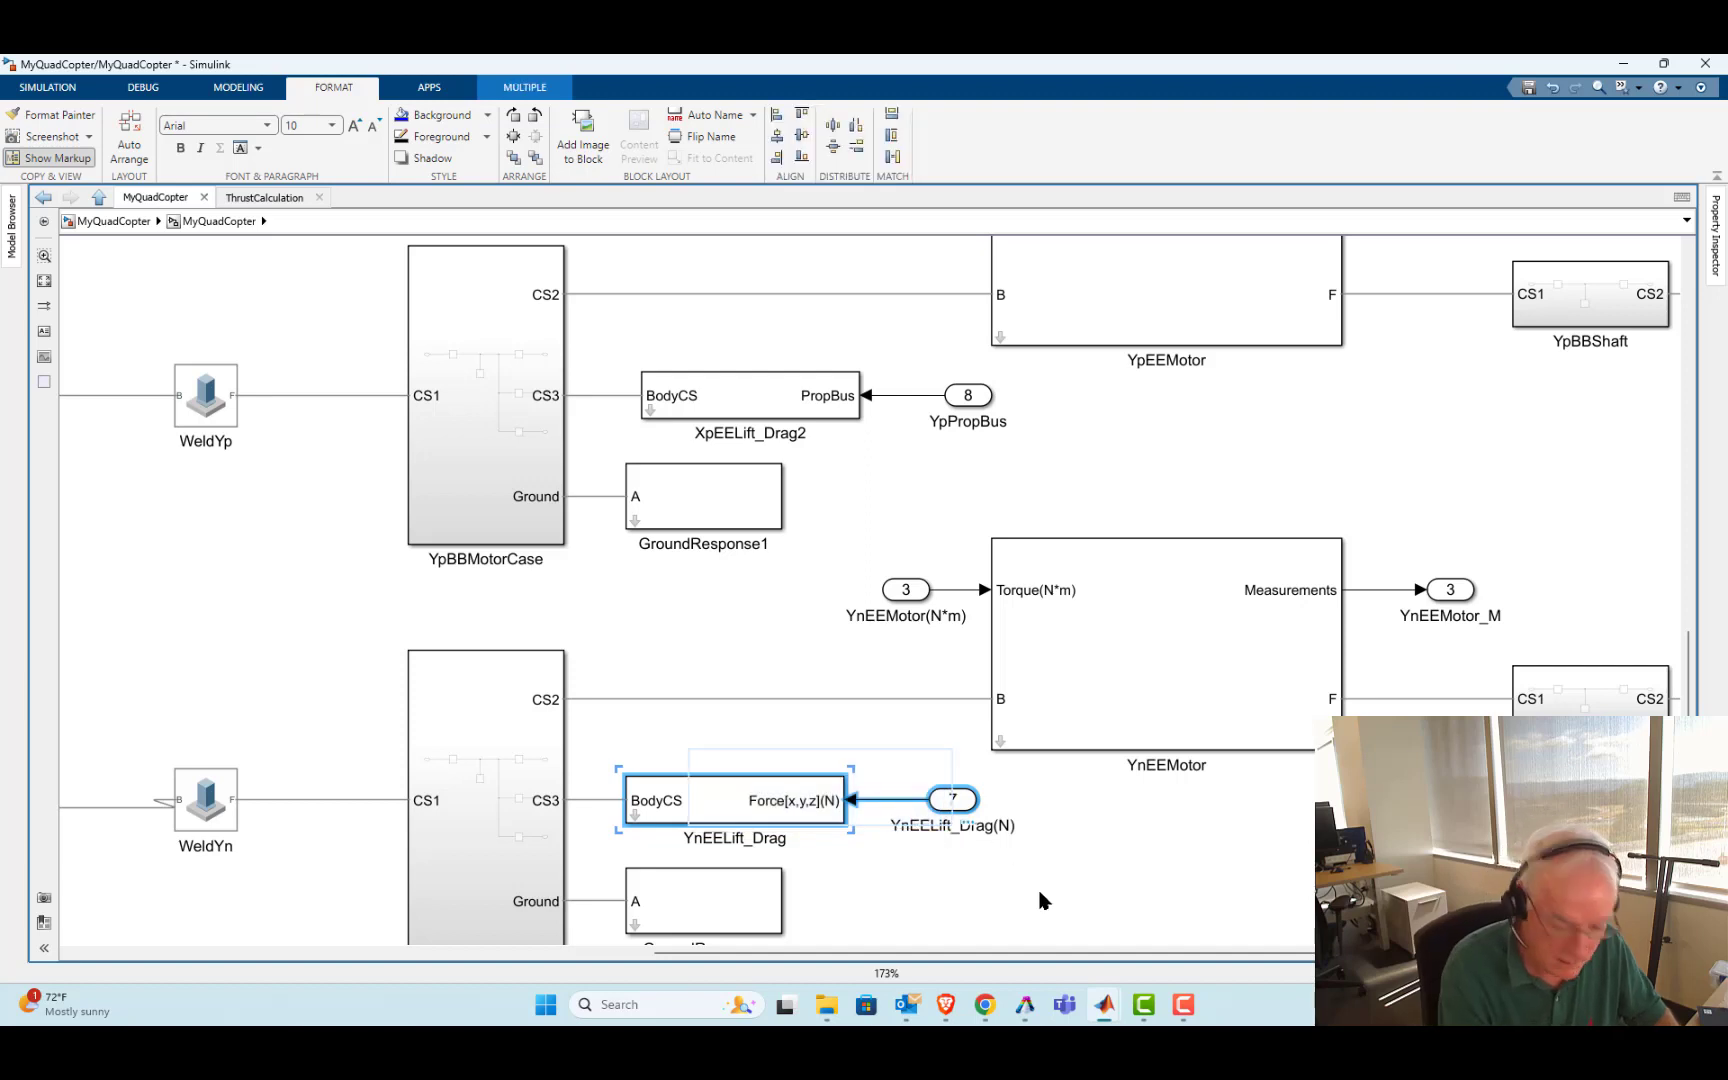
key(Delete)
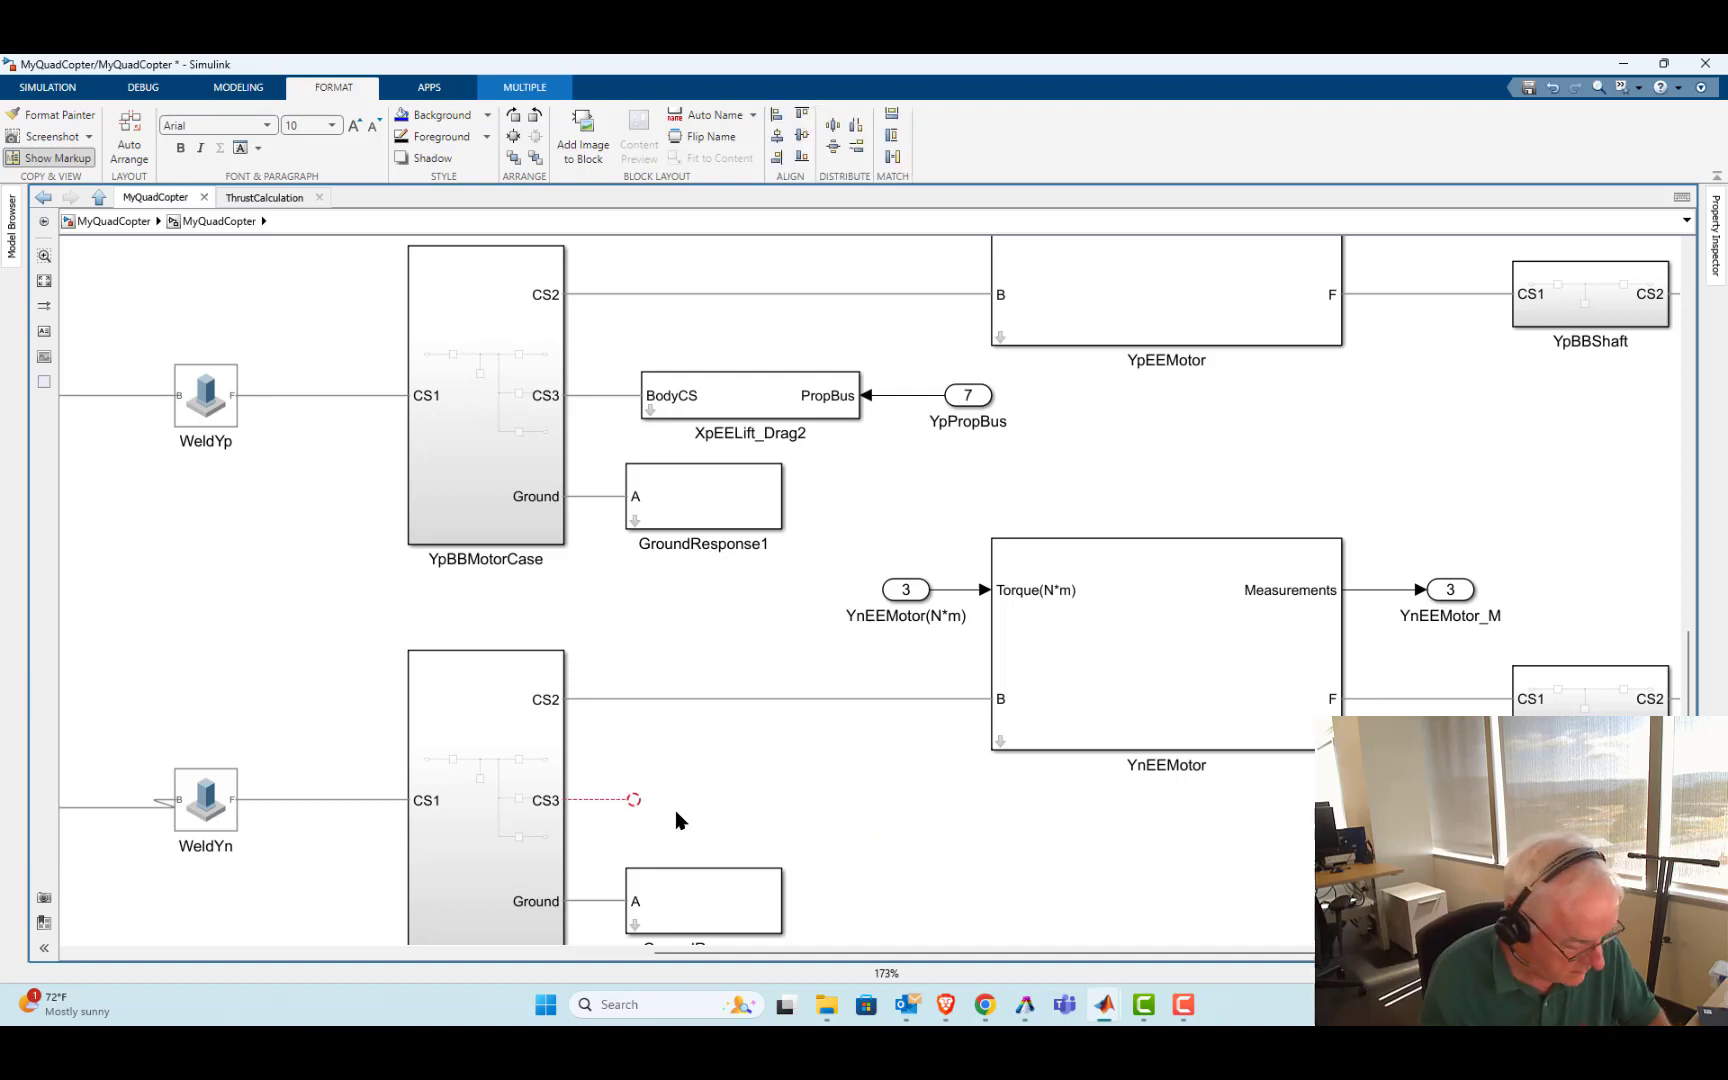
key(ctrl+v)
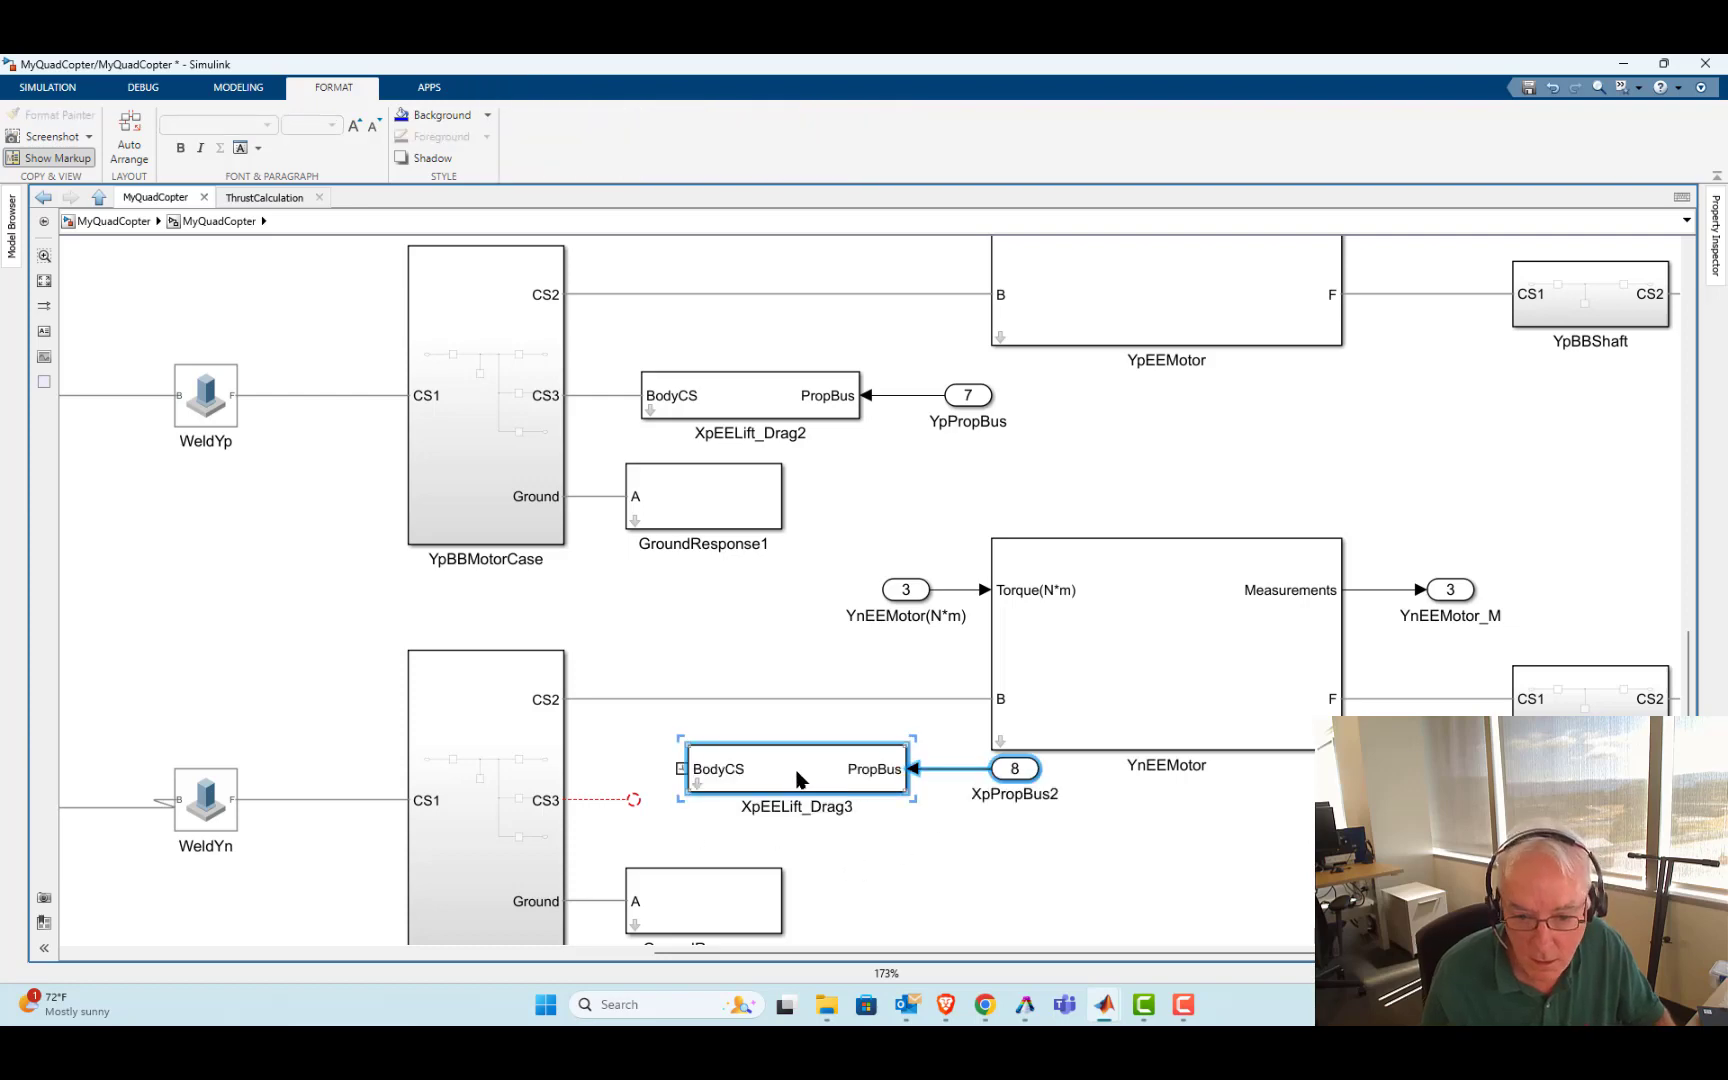
drag(795, 782, 750, 806)
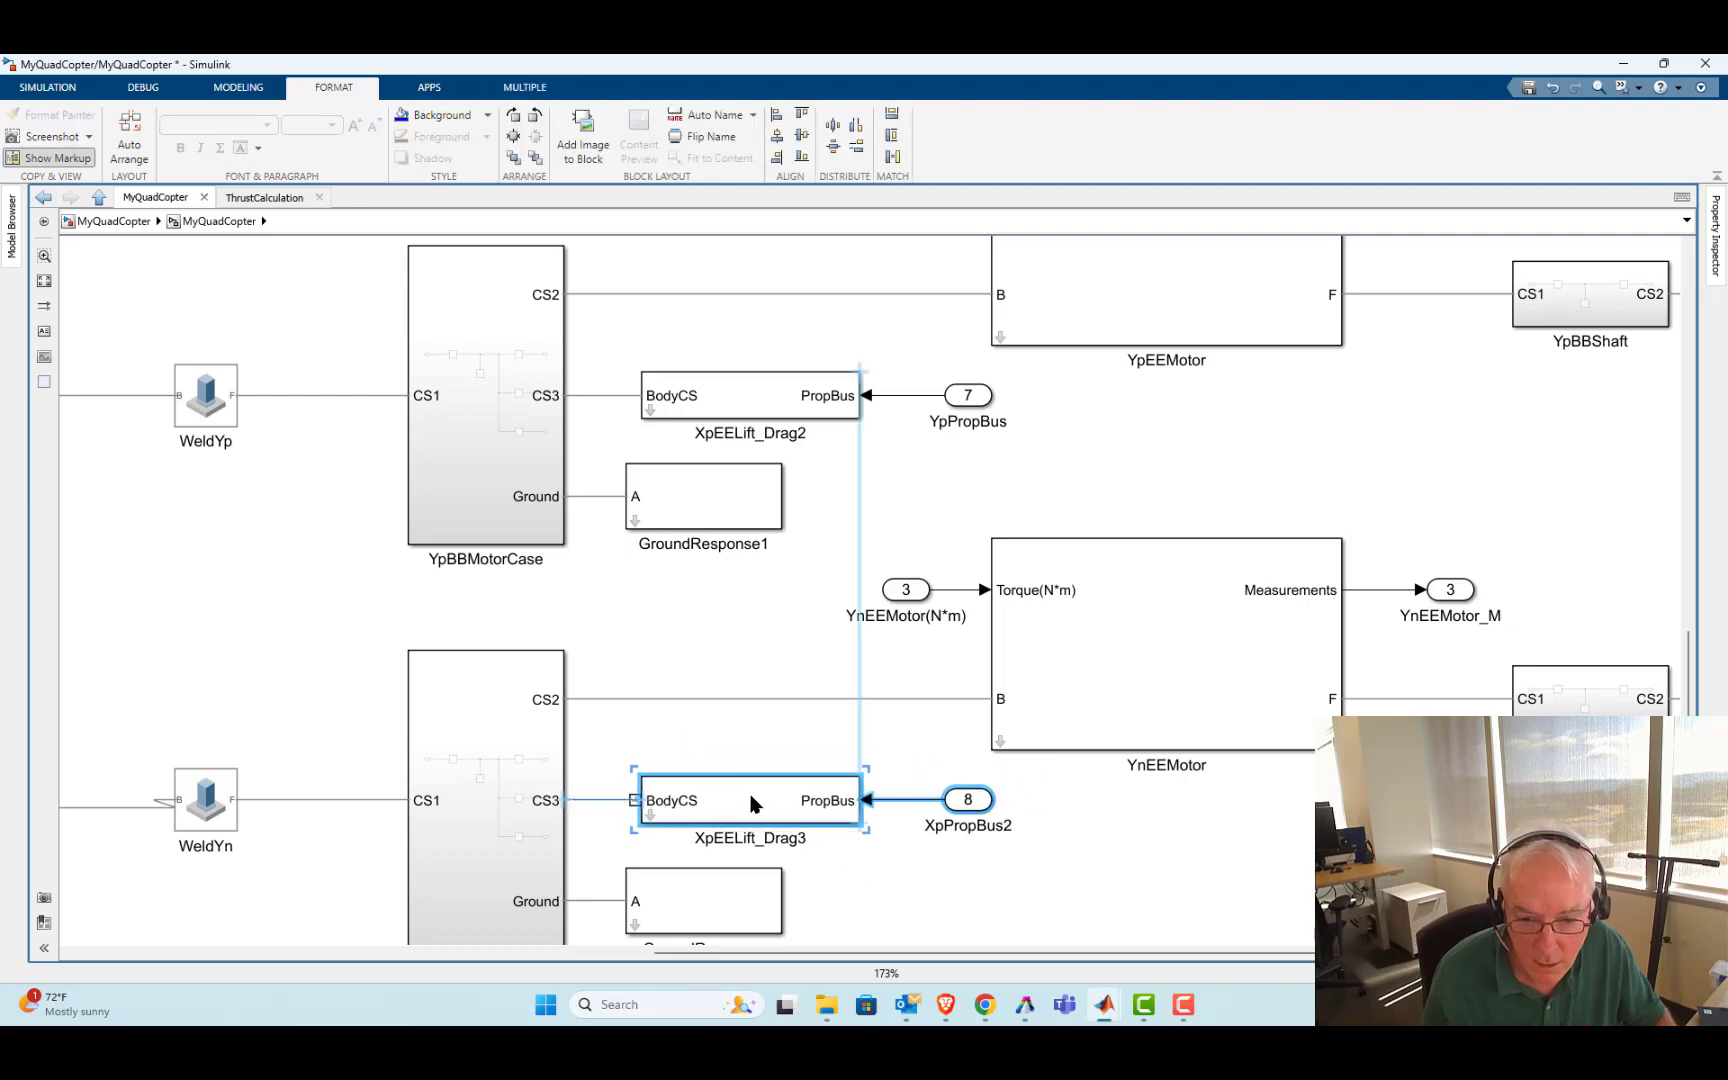
double_click(980, 803)
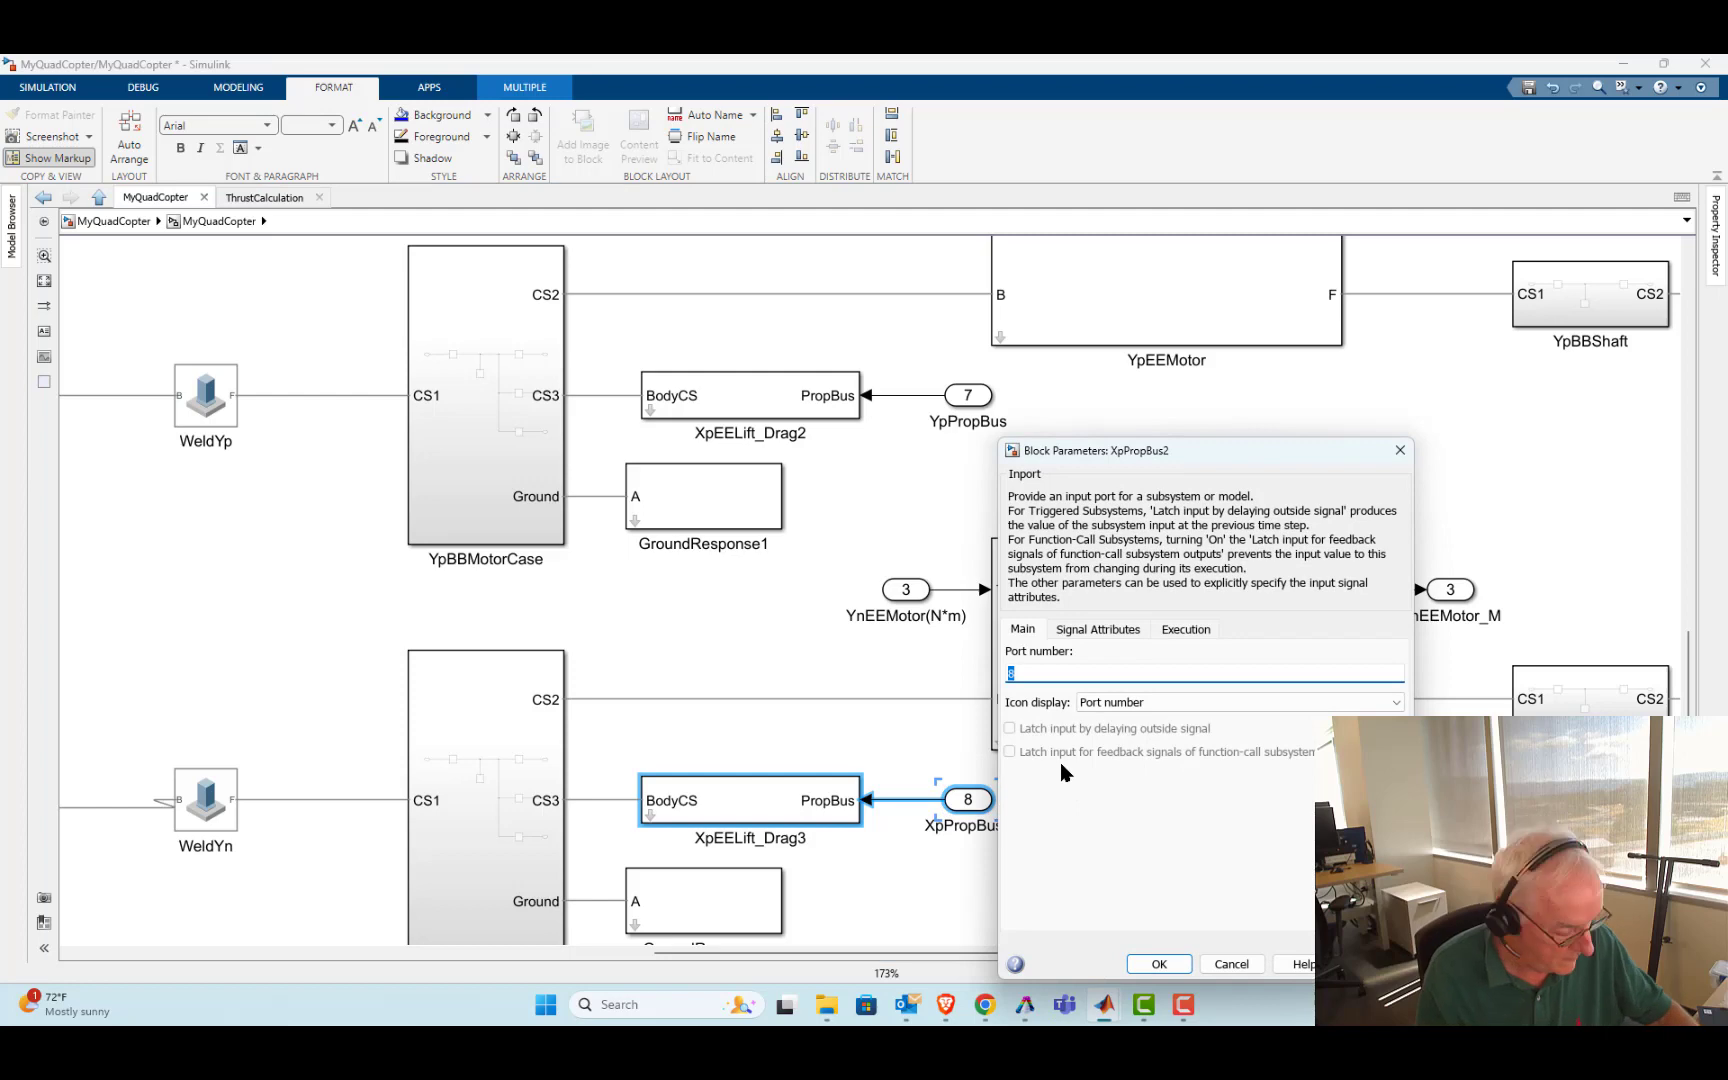
text(7)
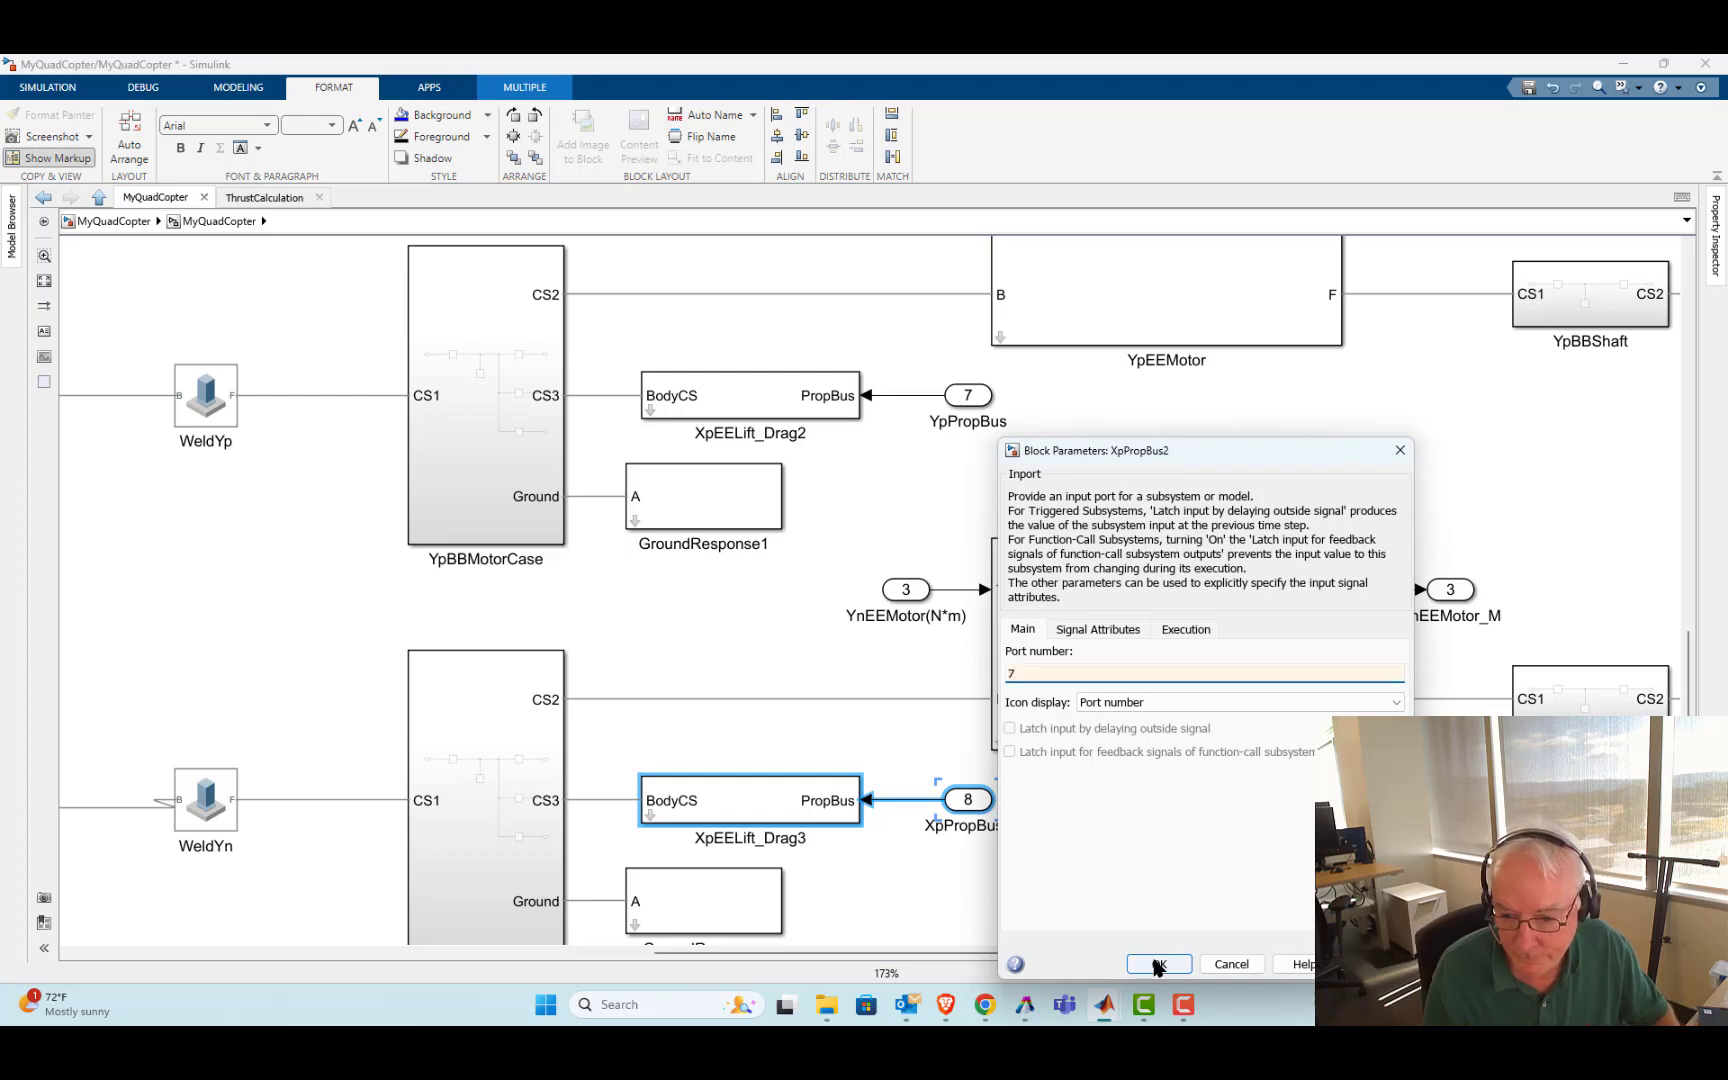
click(1158, 965)
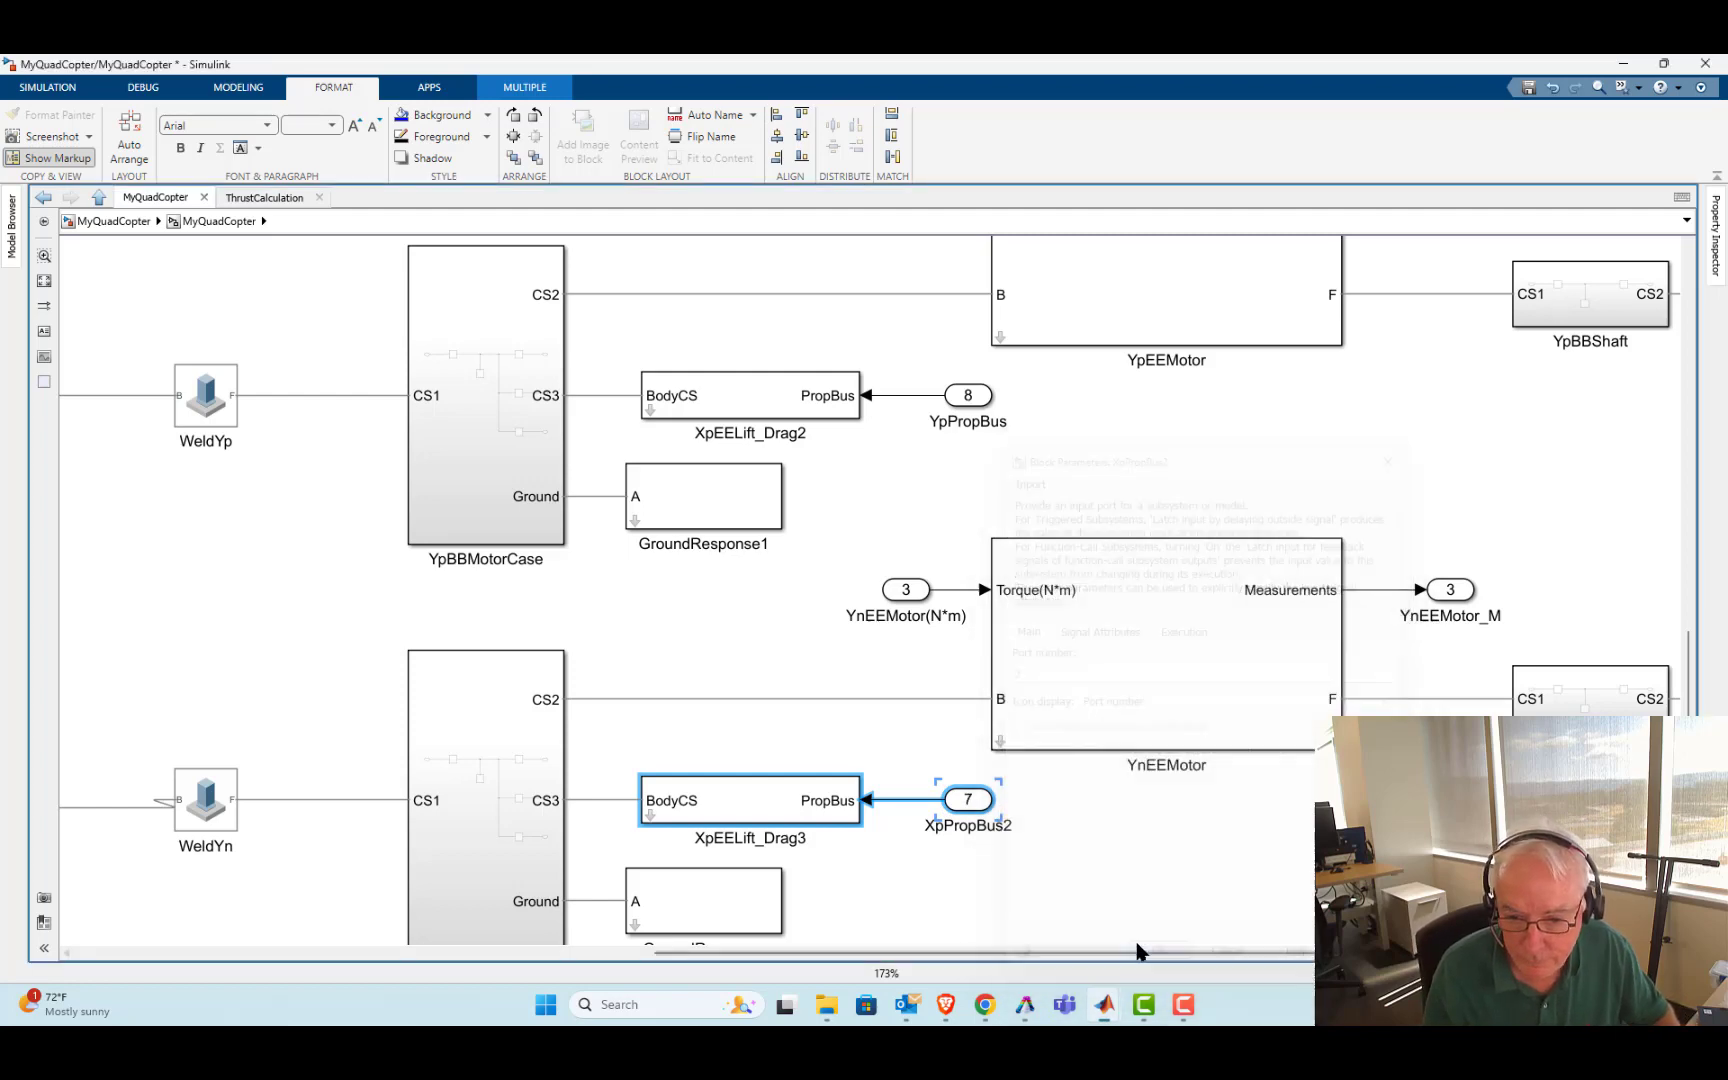
Rename the XpPropBus2 inport to YnPropBus
click(994, 824)
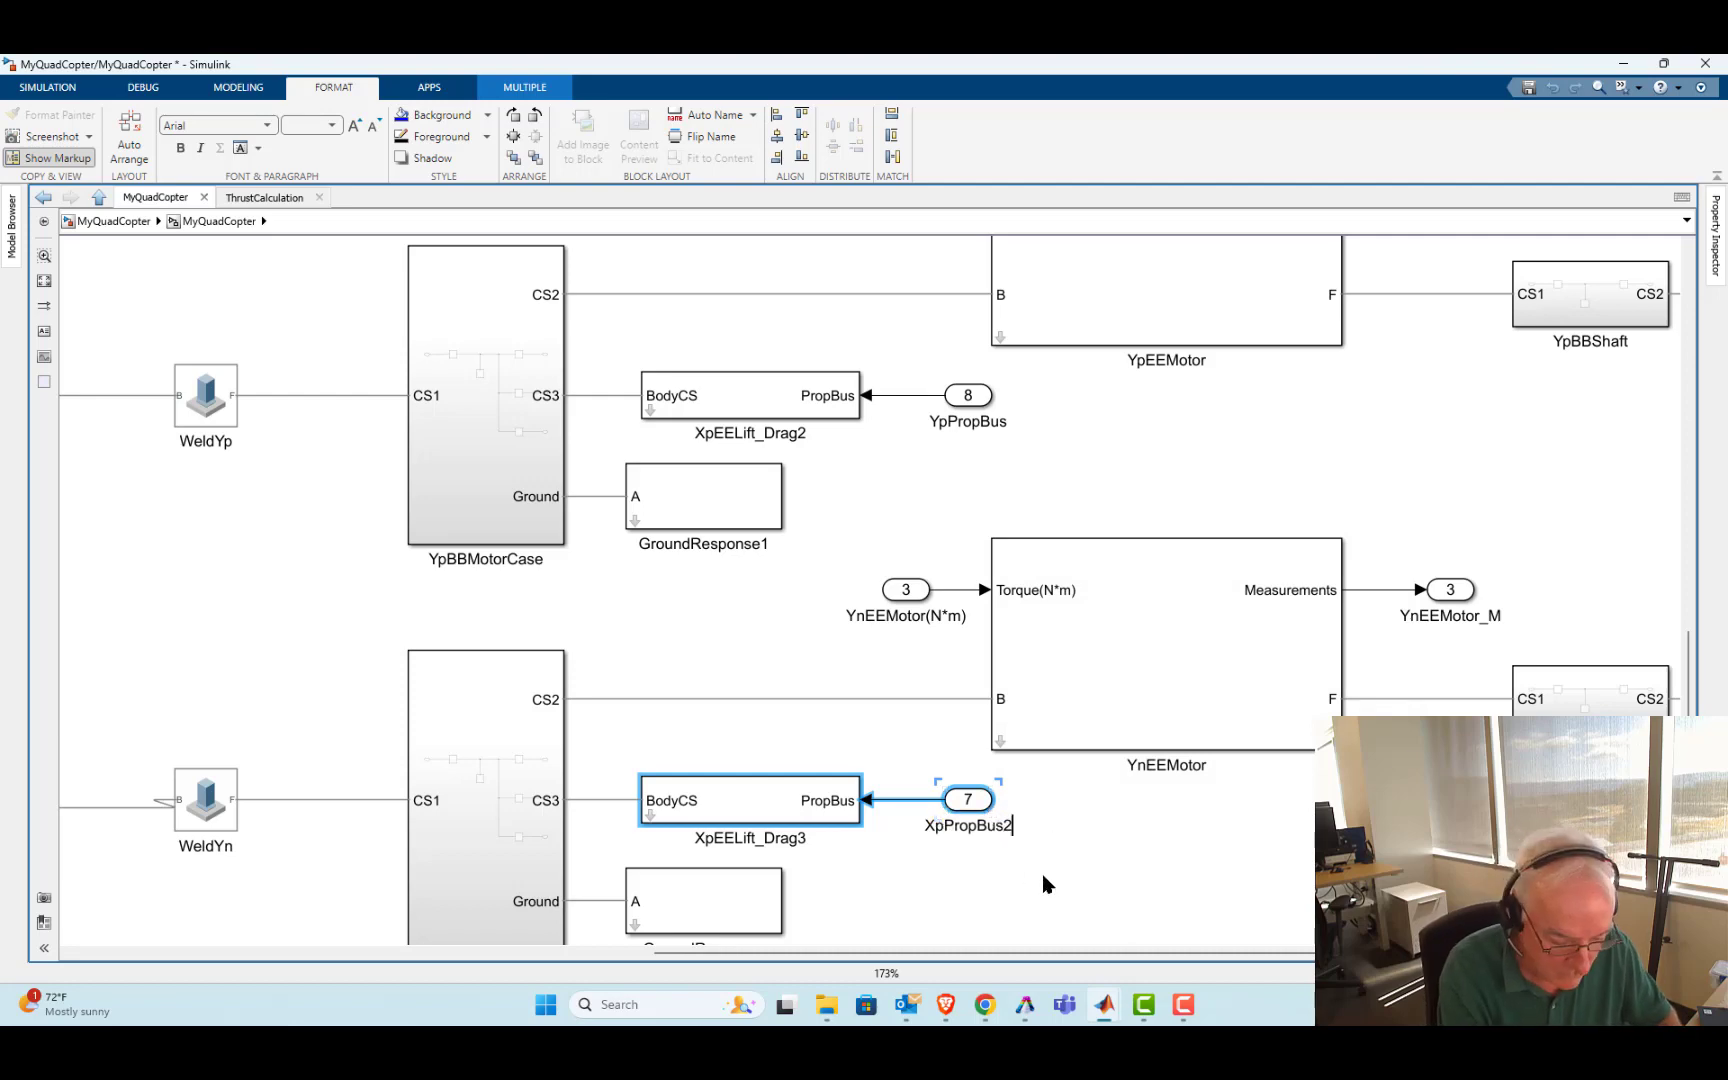
key(BackSpace)
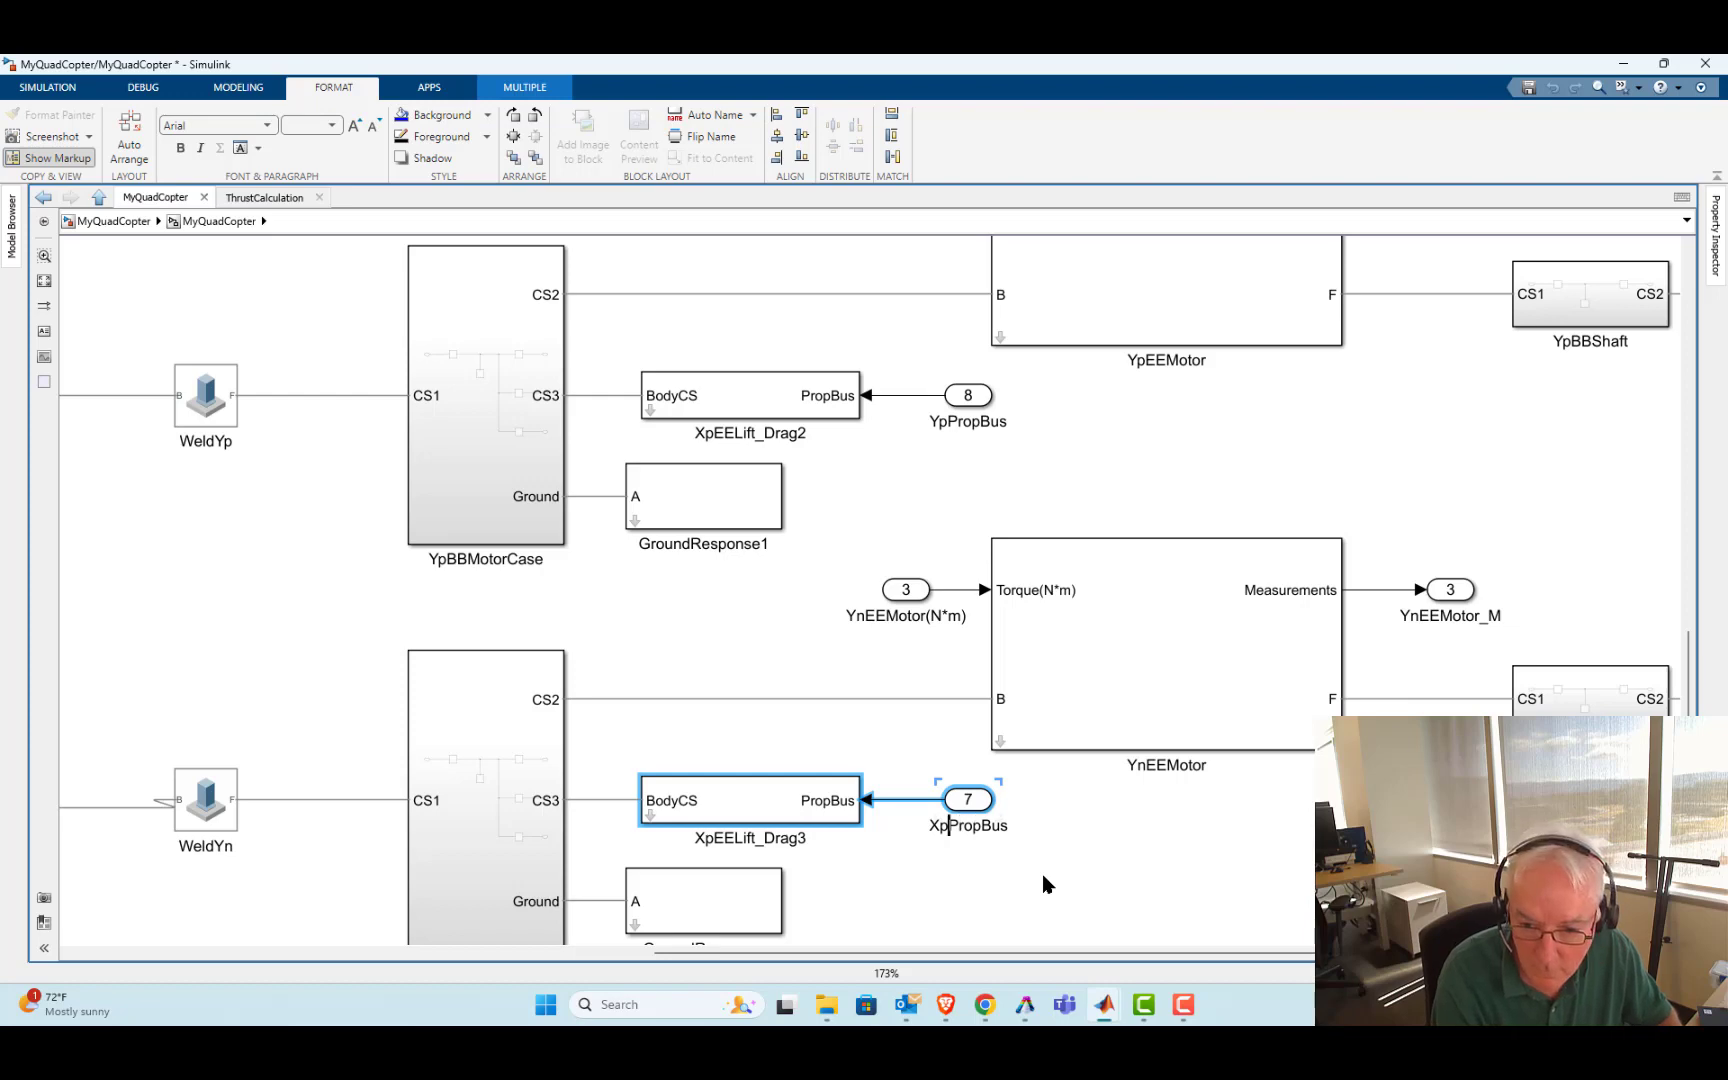
key(Home)
key(Delete)
key(Delete)
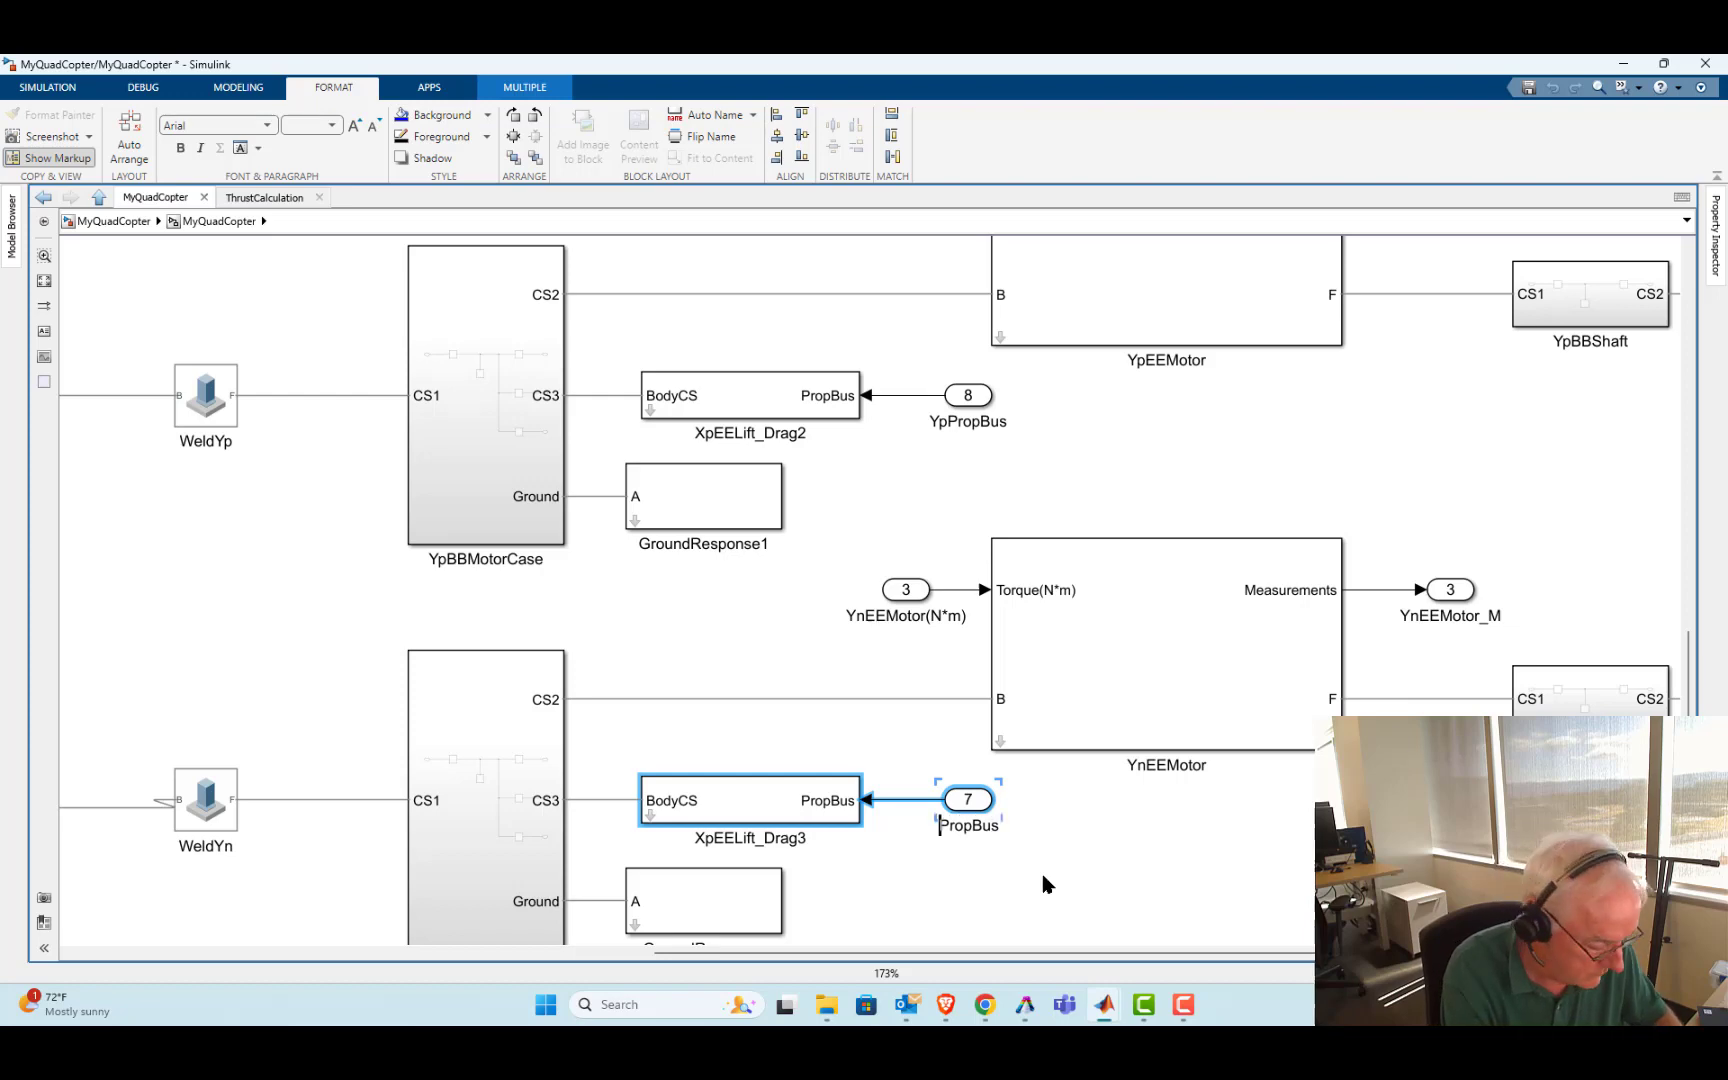
text(Yn)
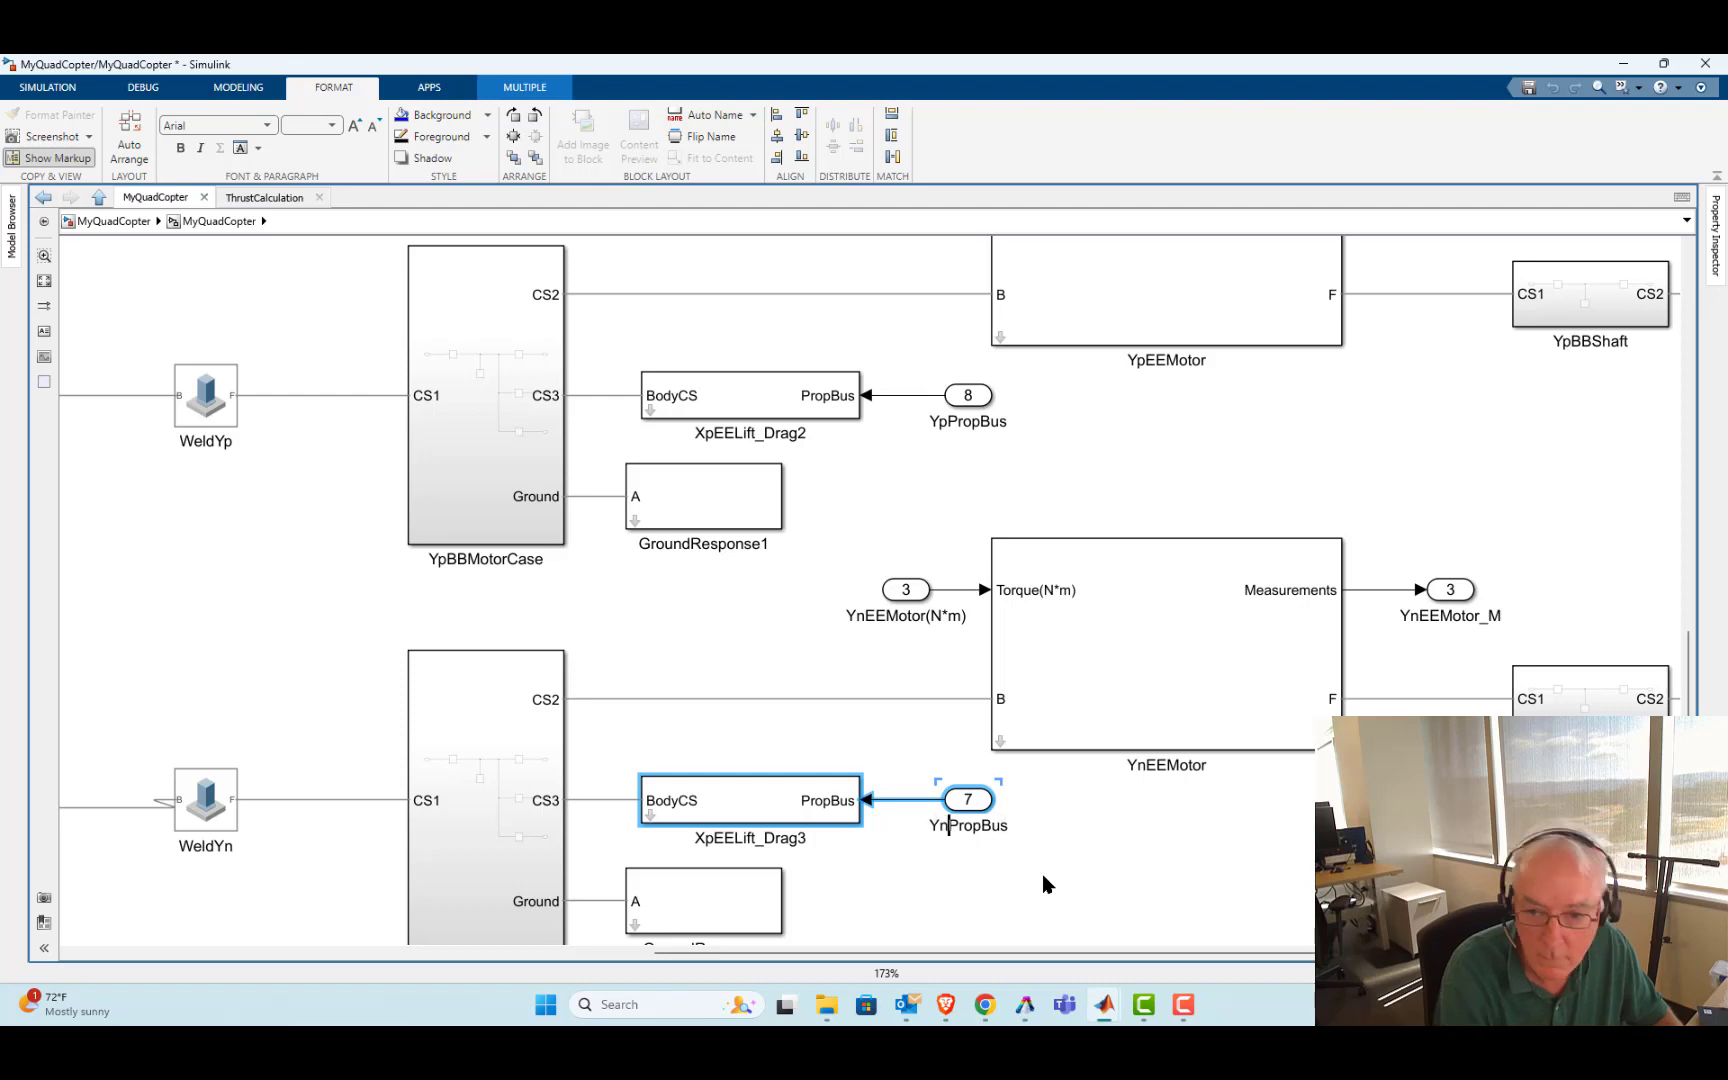
click(778, 676)
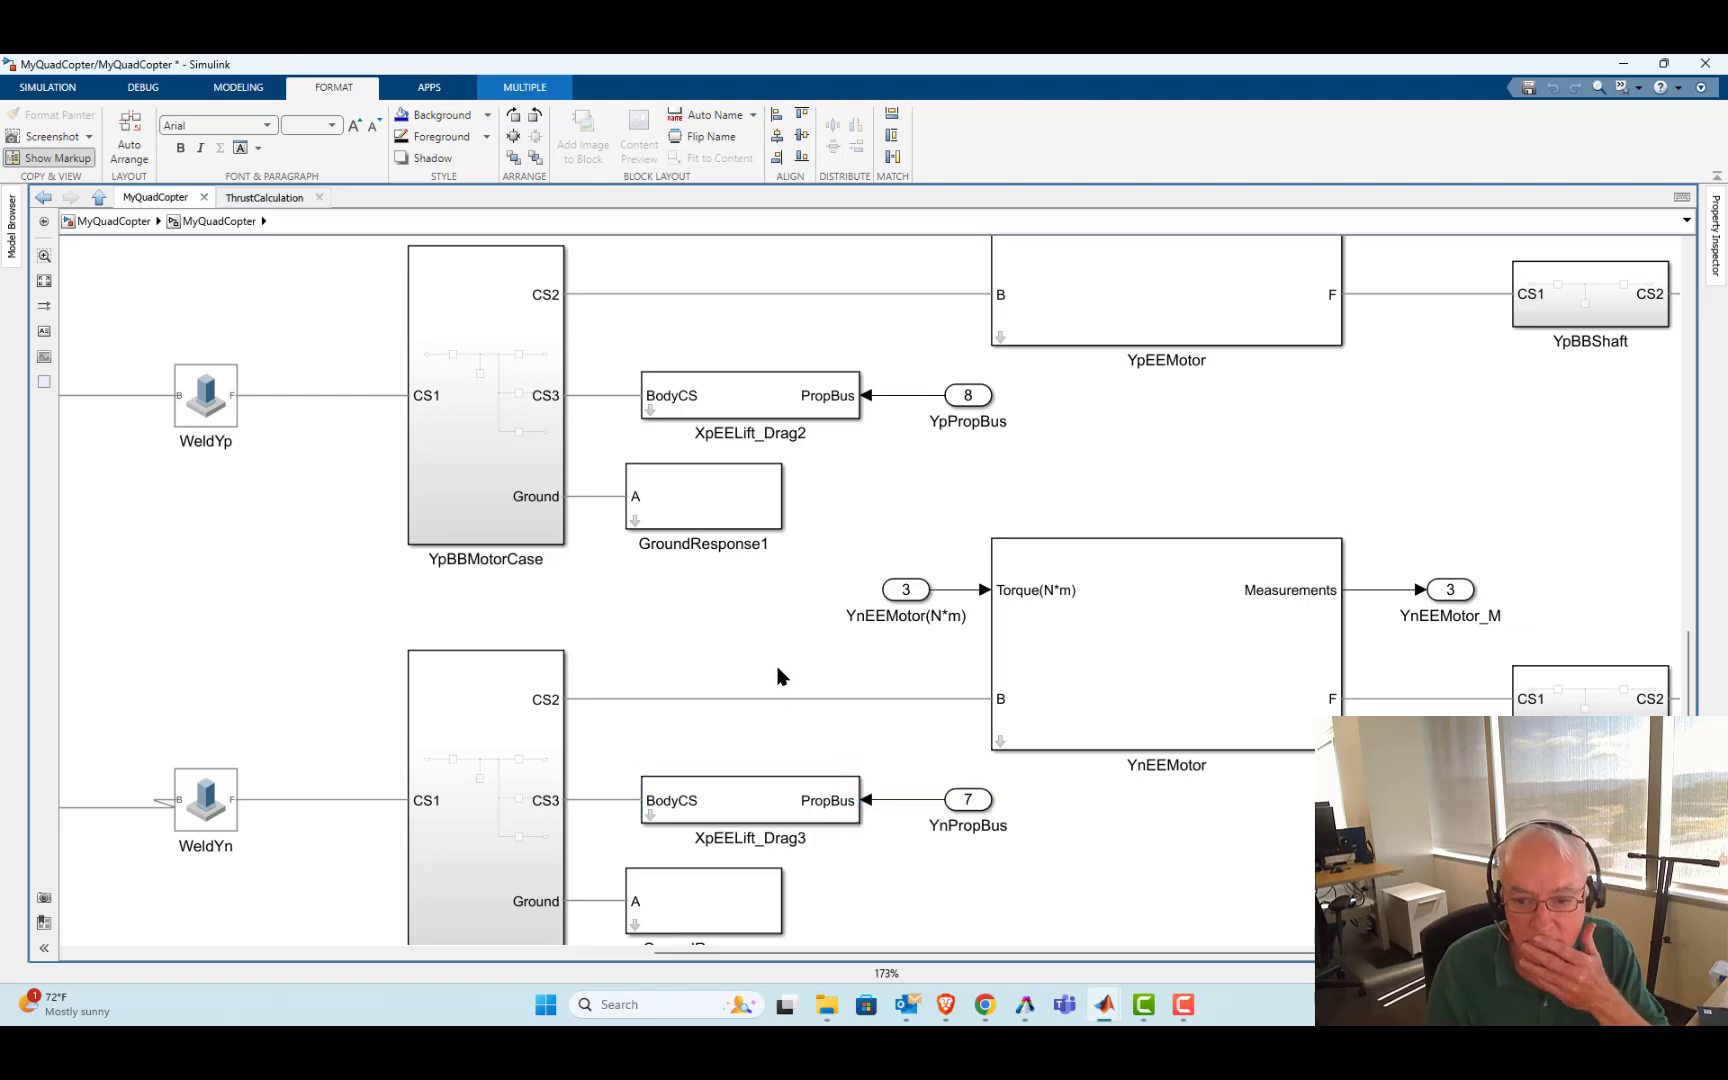
click(747, 602)
Zoom into the XpEEMotor/XnEEMotor area and rename inport XpPropBus1 to XnPropBus
key(space)
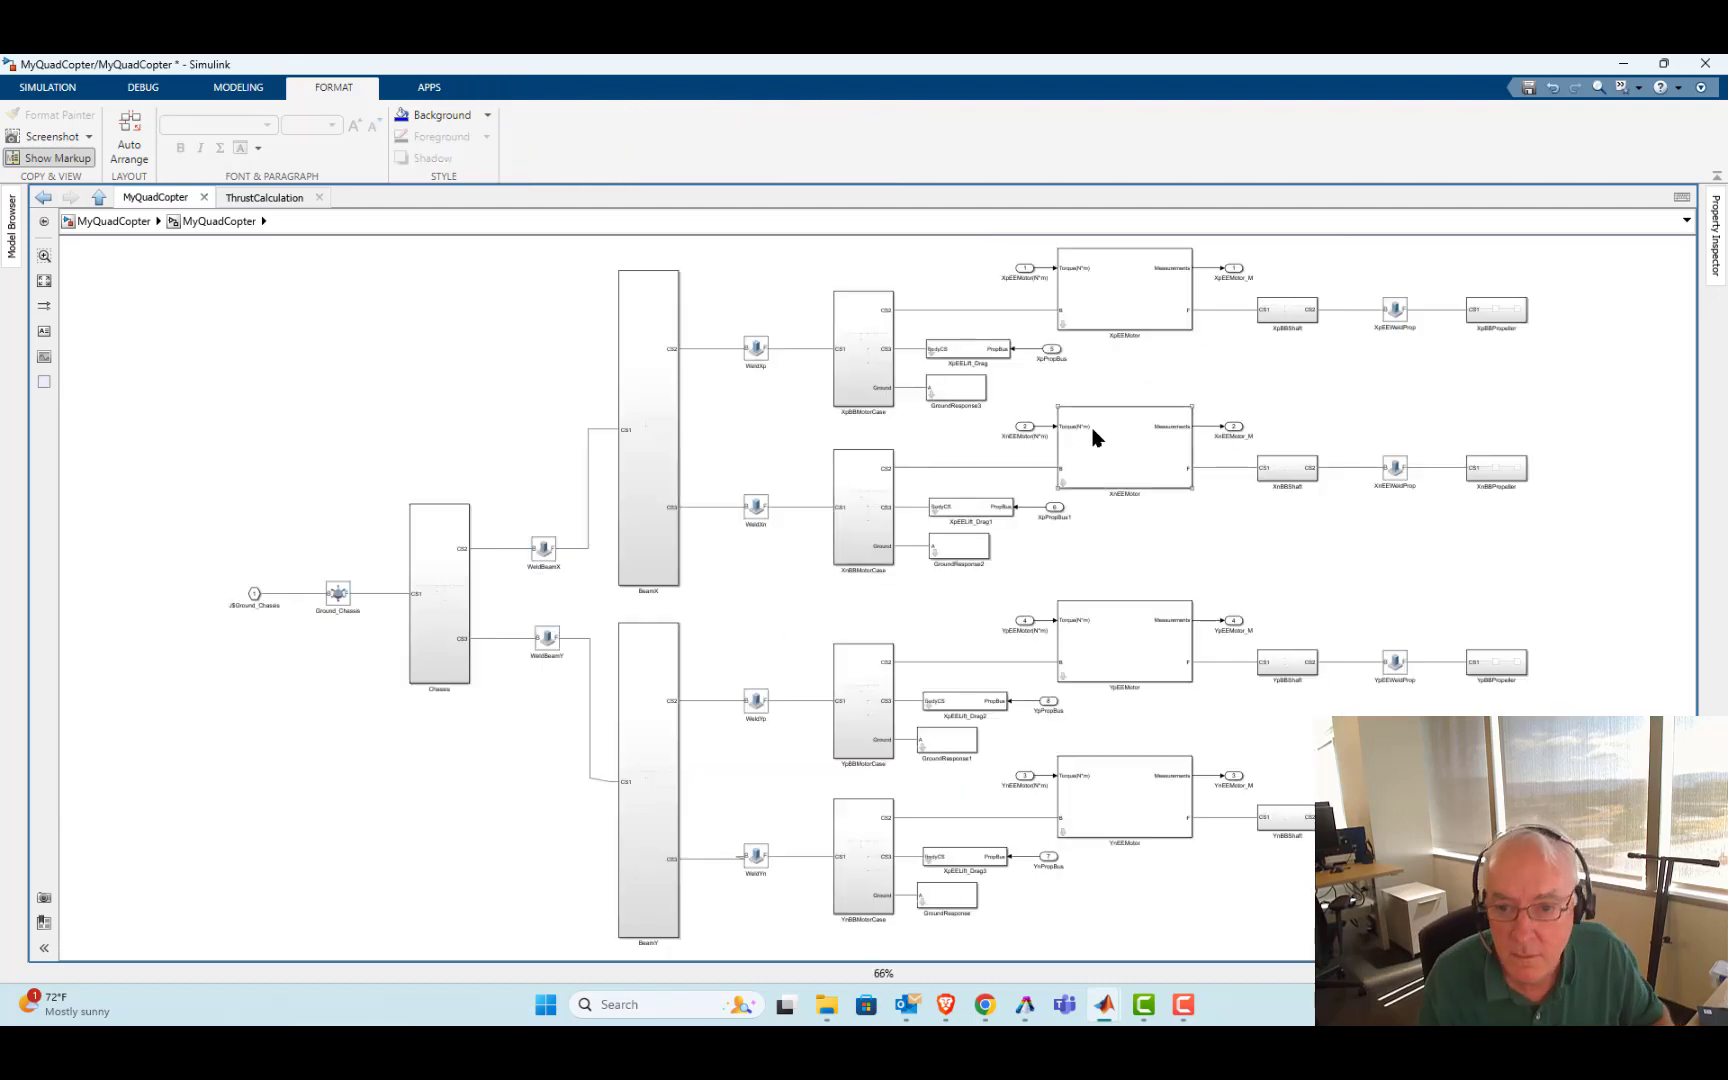
click(848, 330)
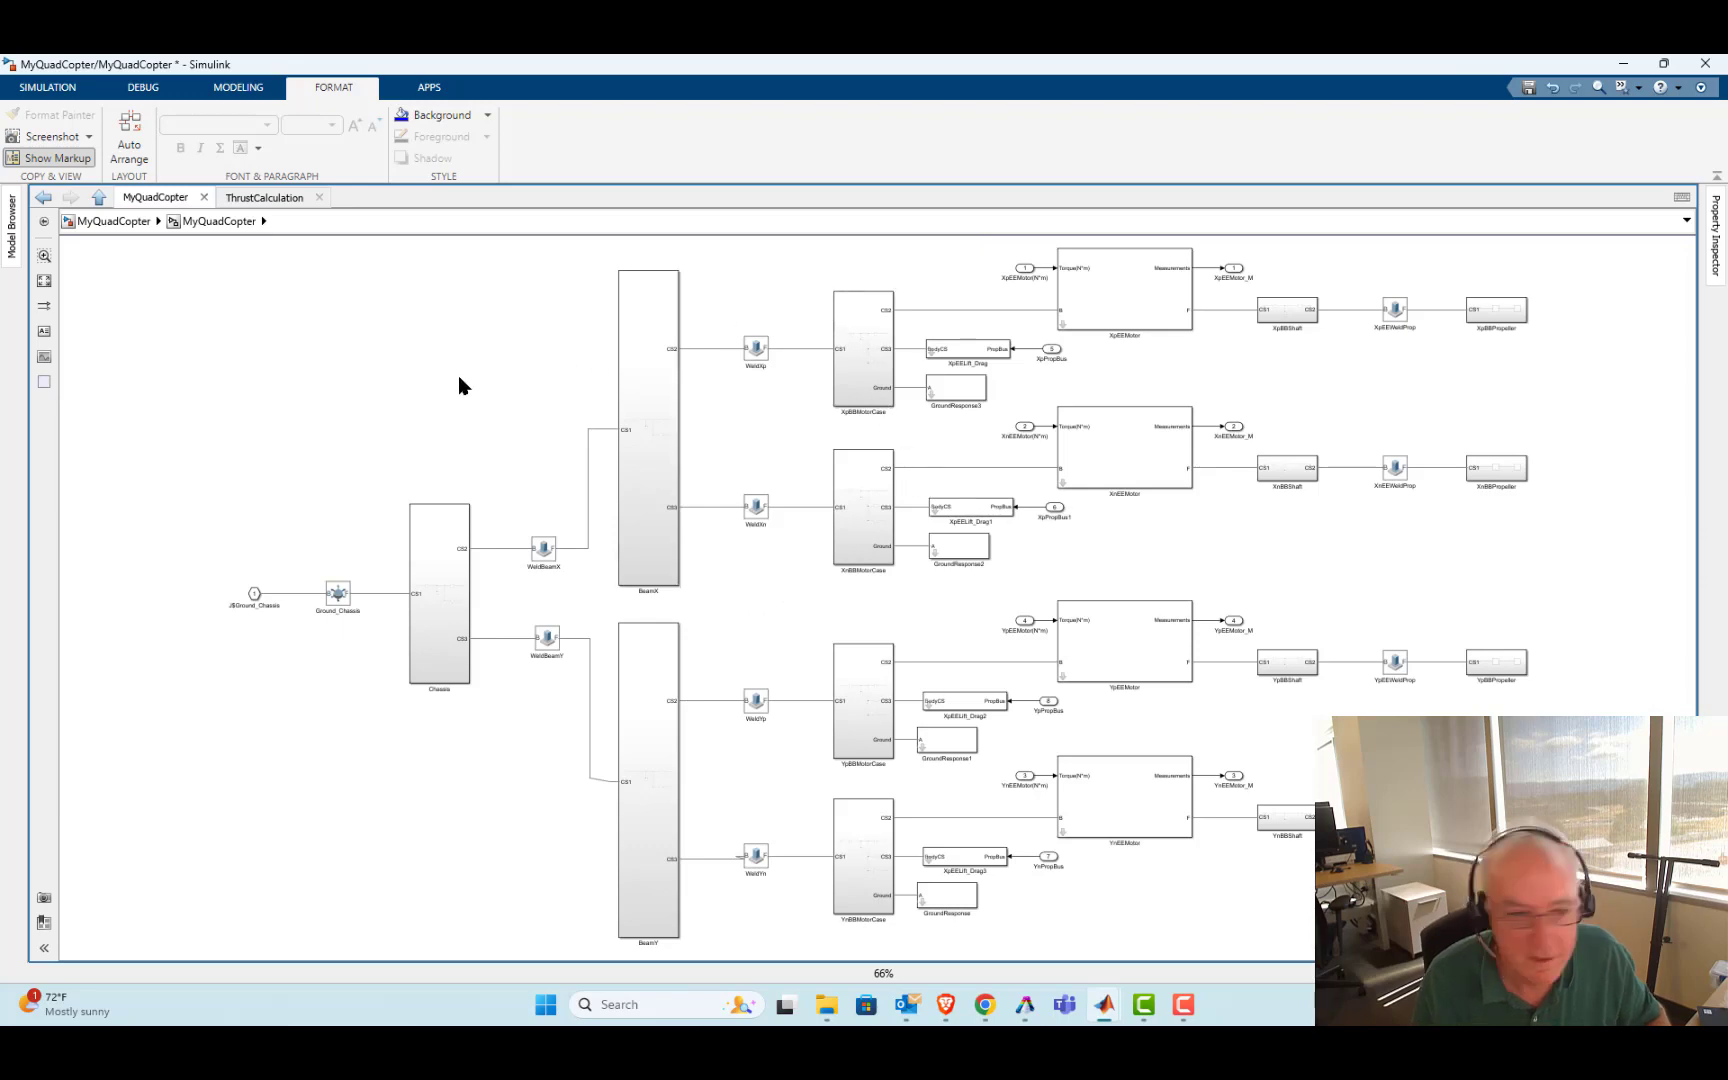
click(43, 256)
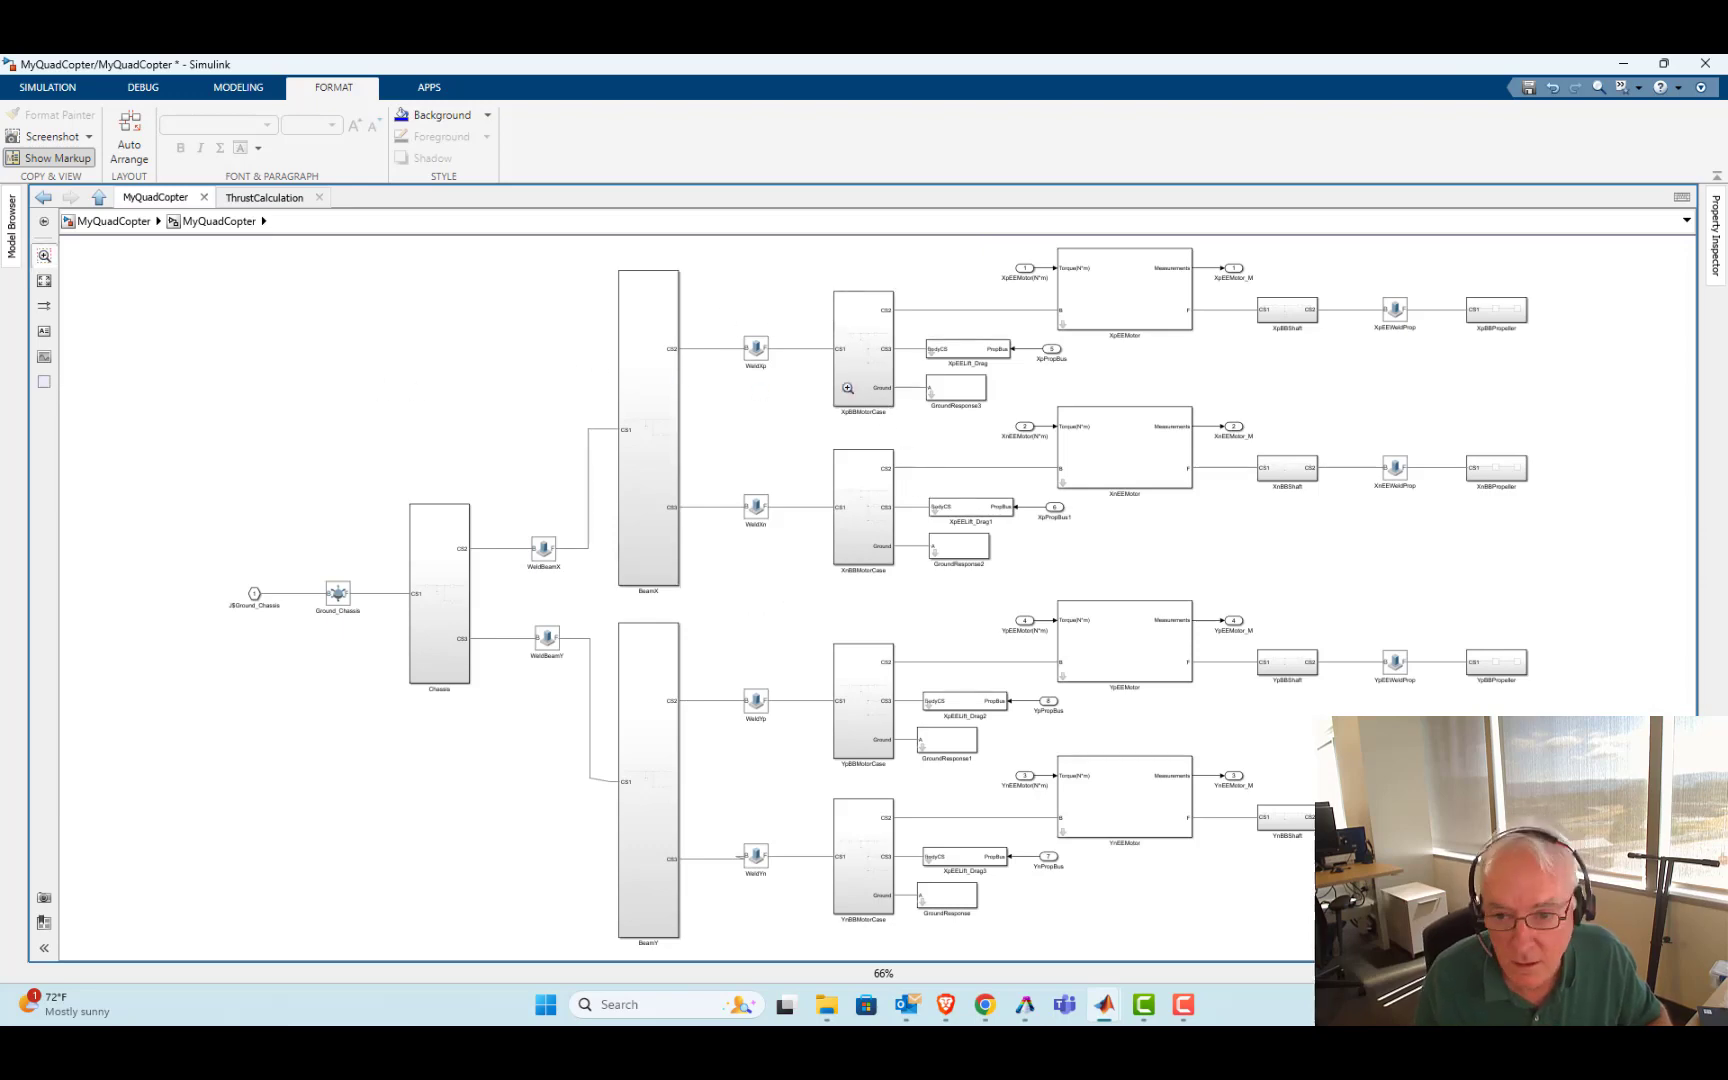
drag(853, 272, 1200, 598)
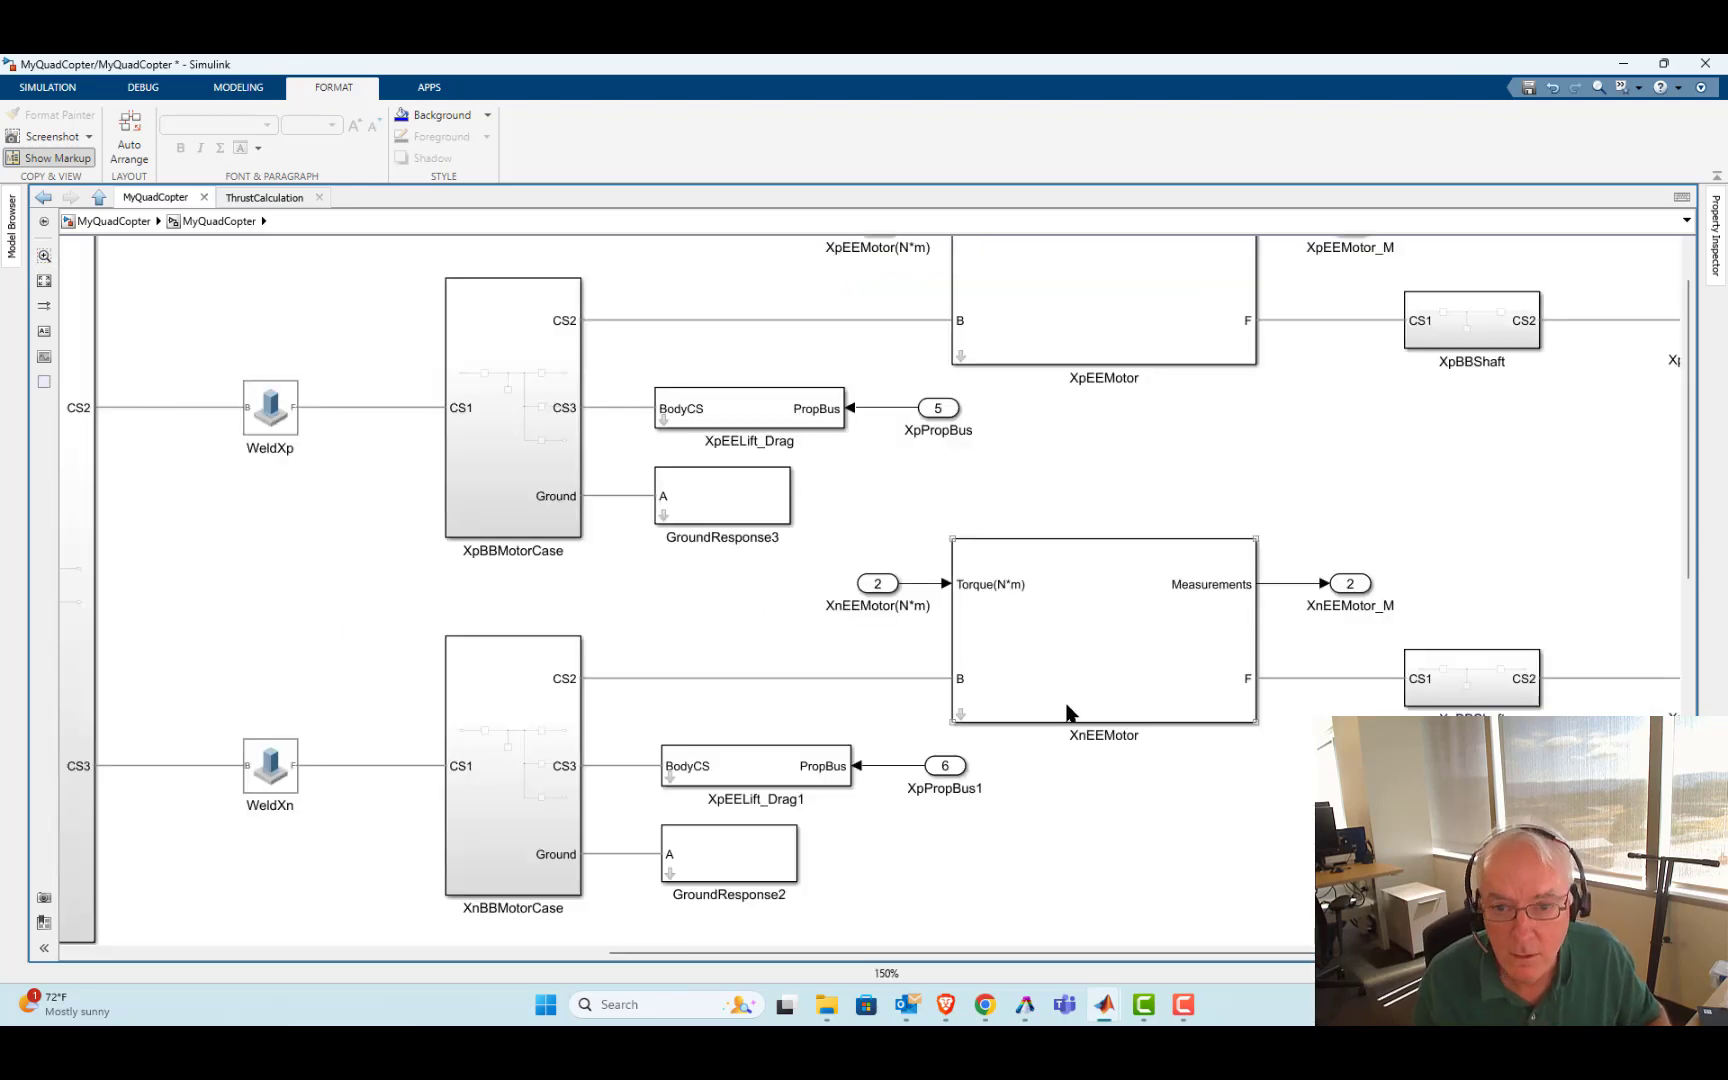
click(920, 786)
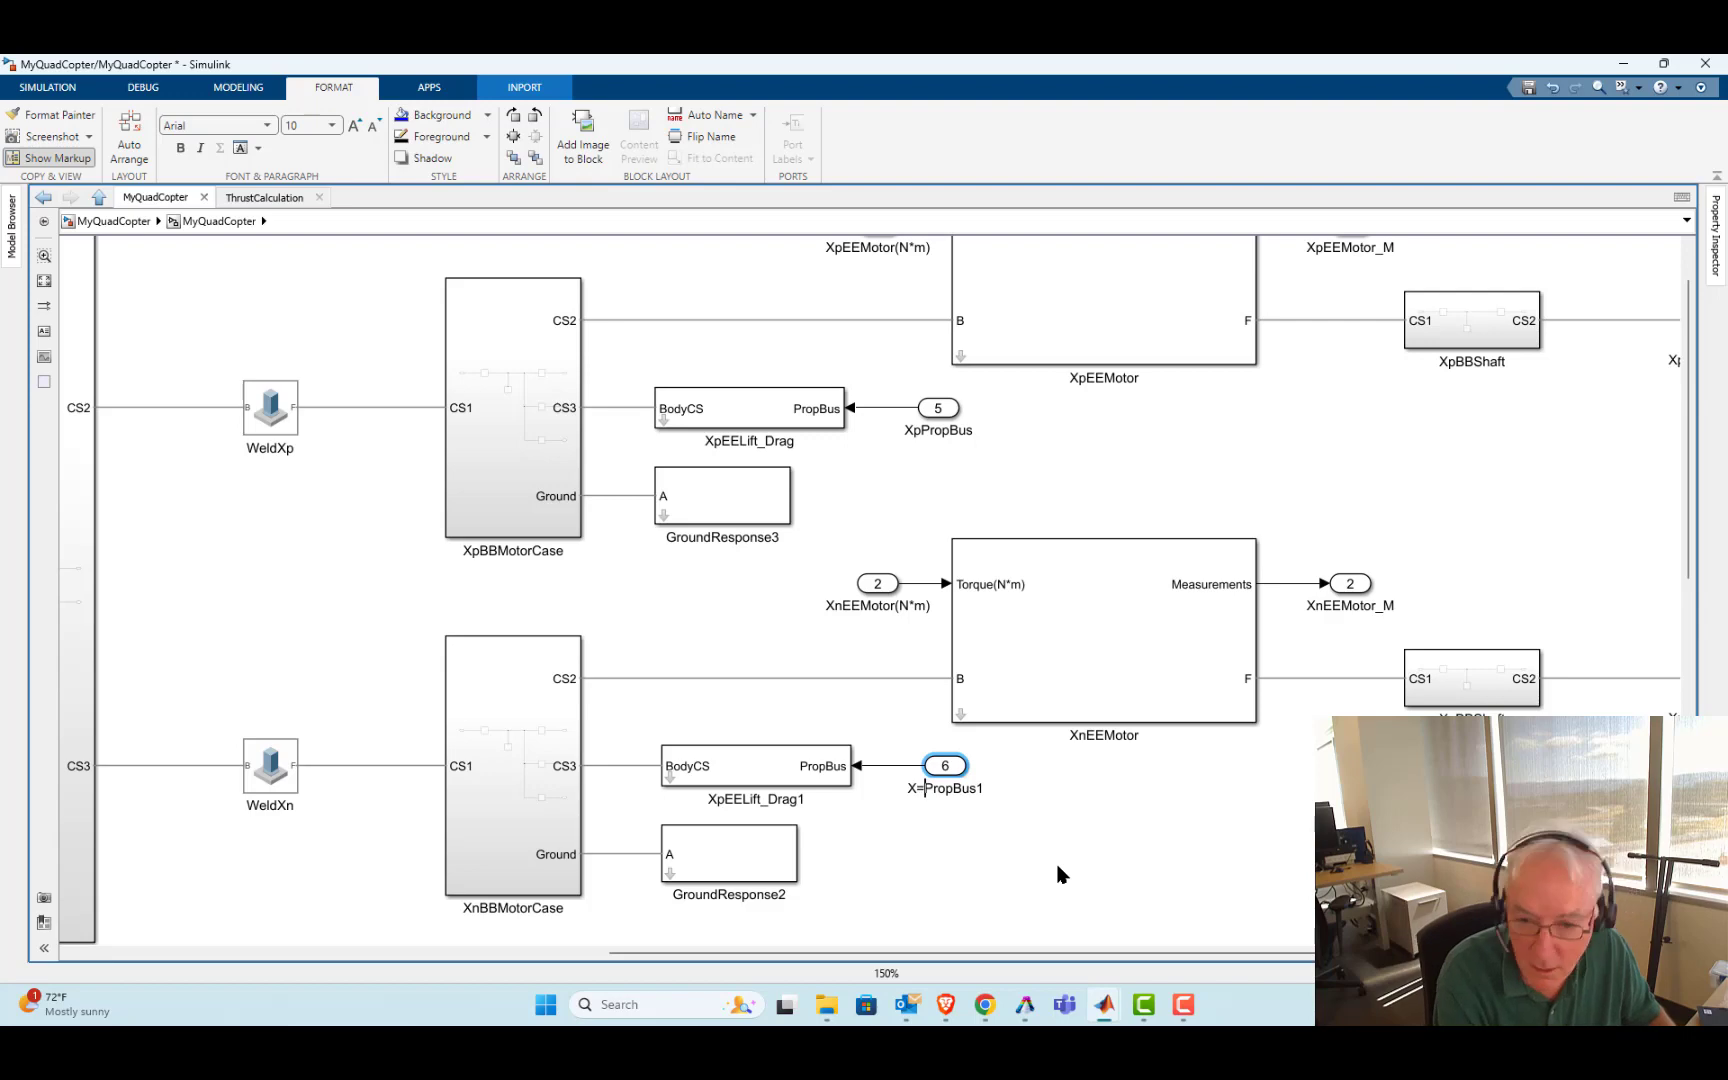
key(BackSpace)
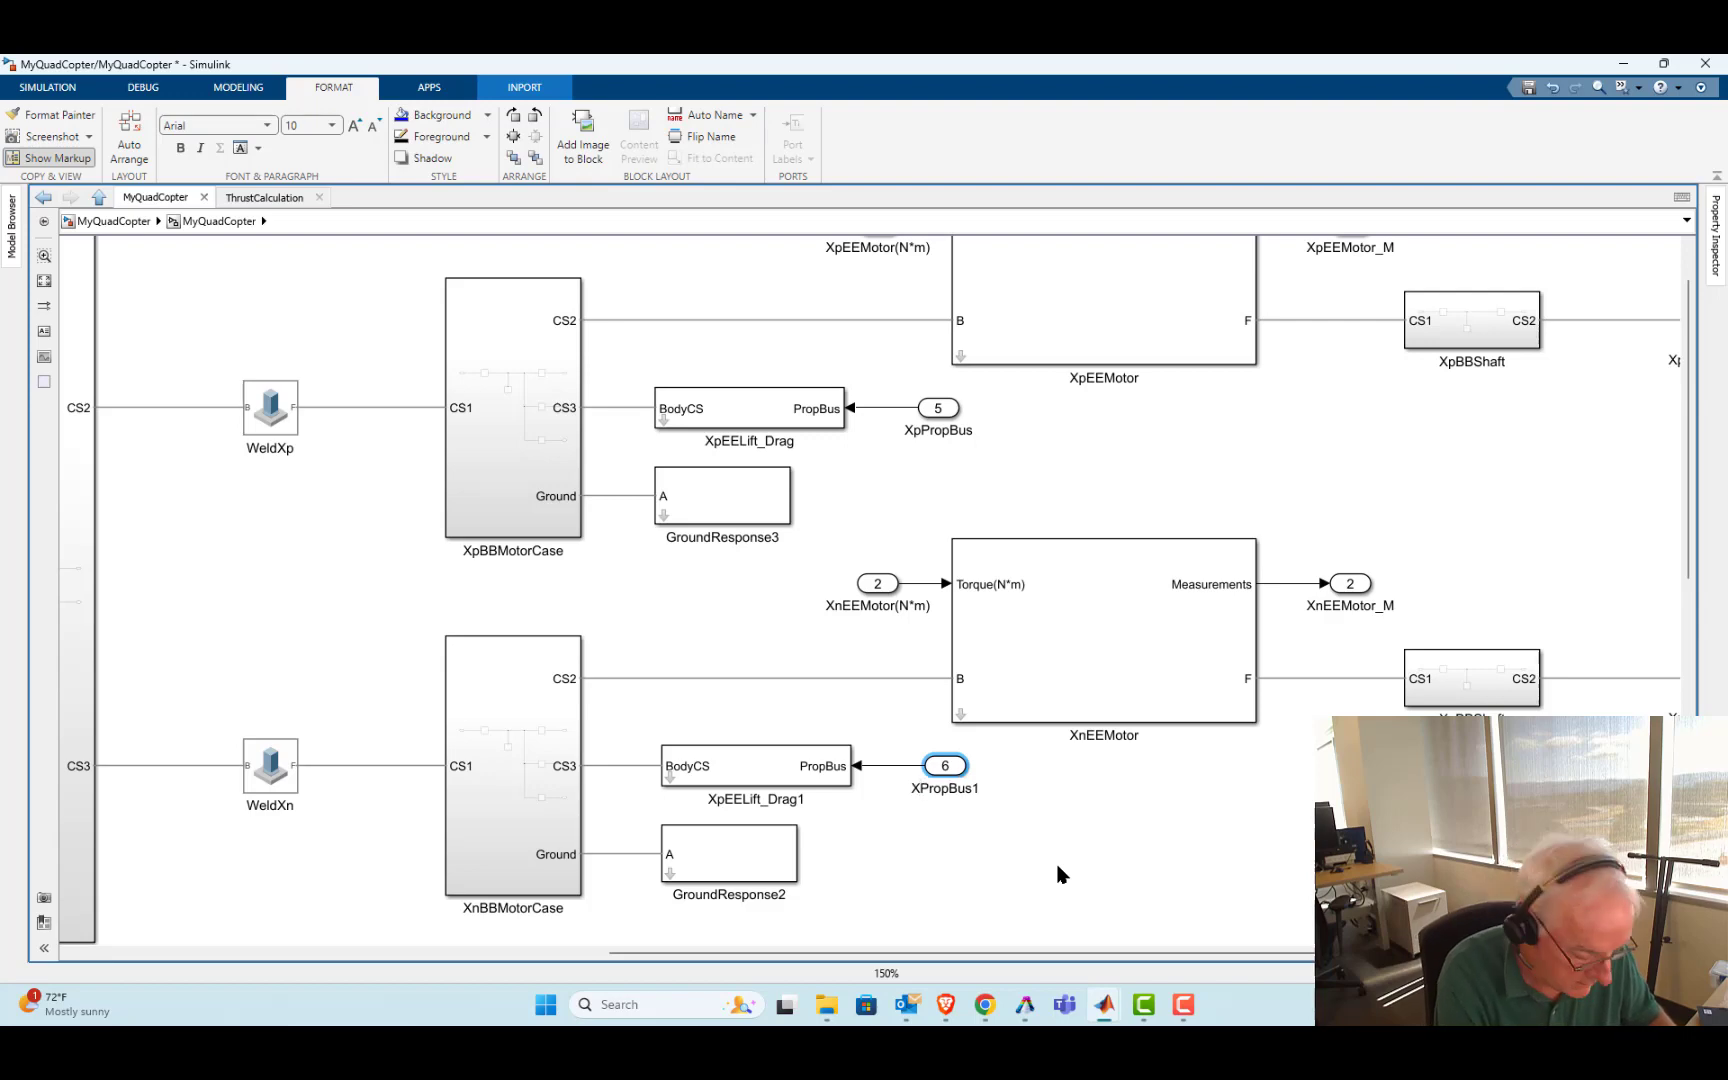
text(n)
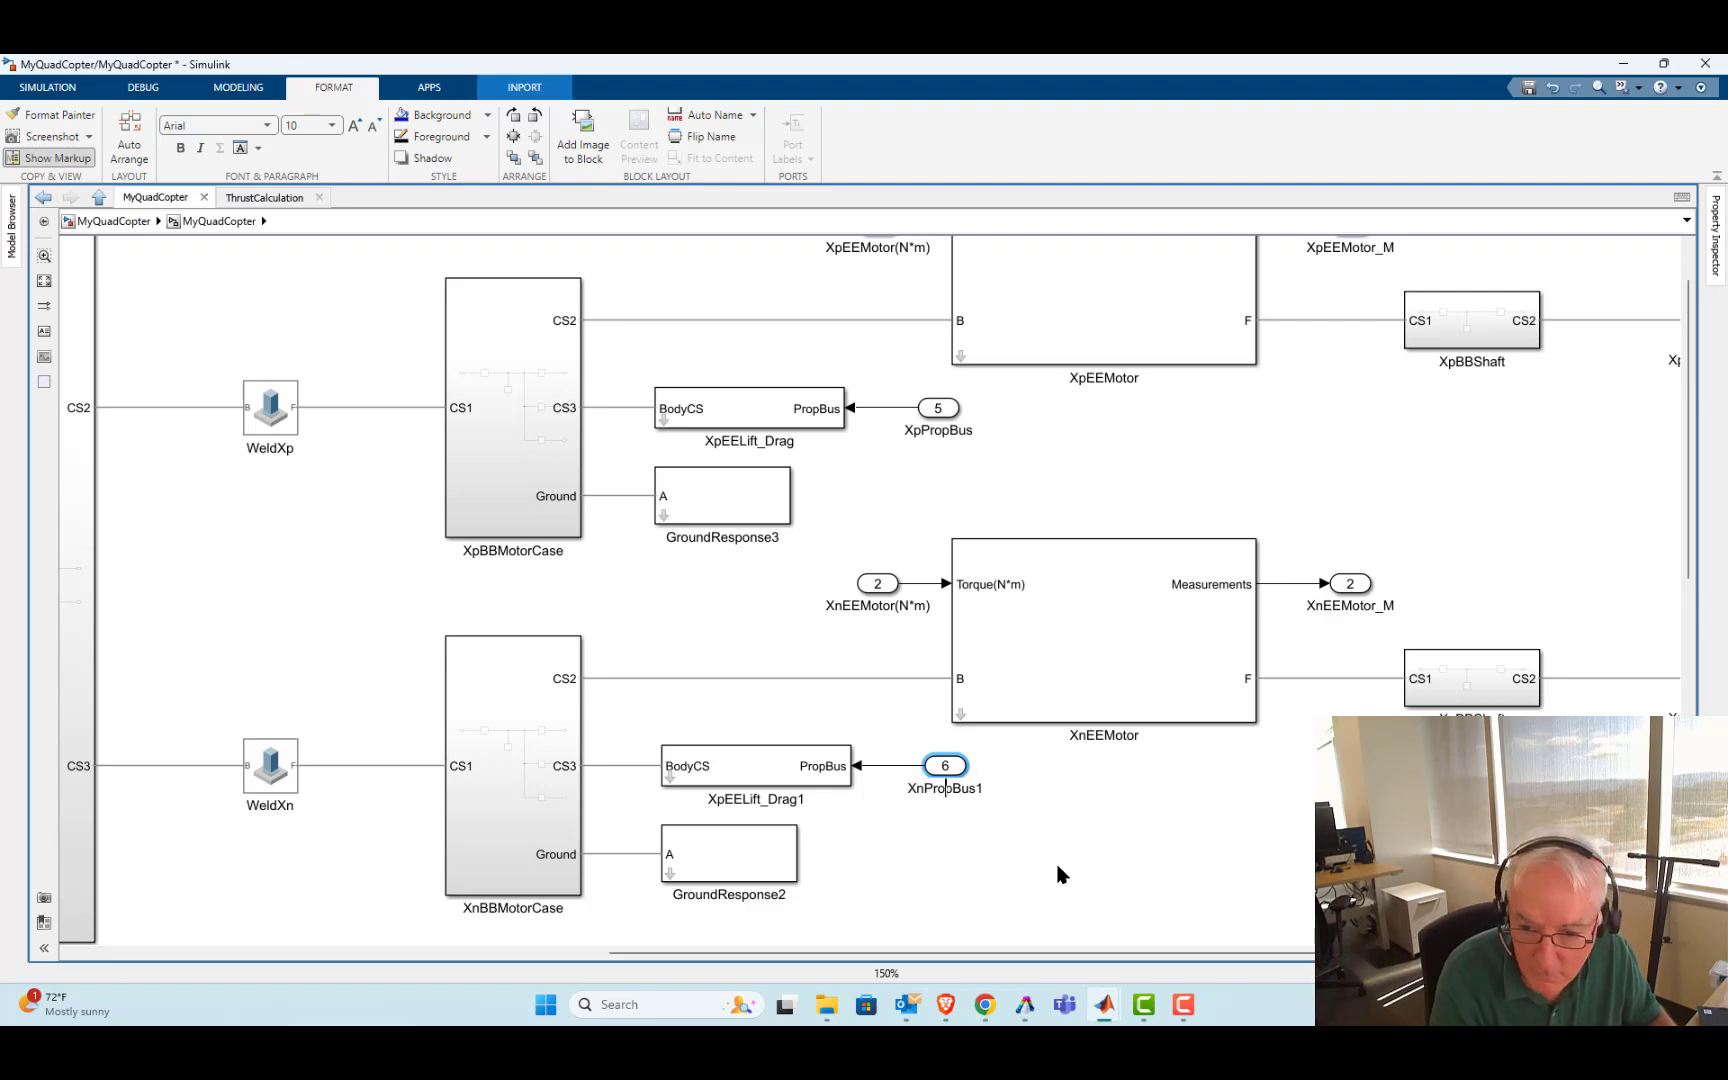
key(BackSpace)
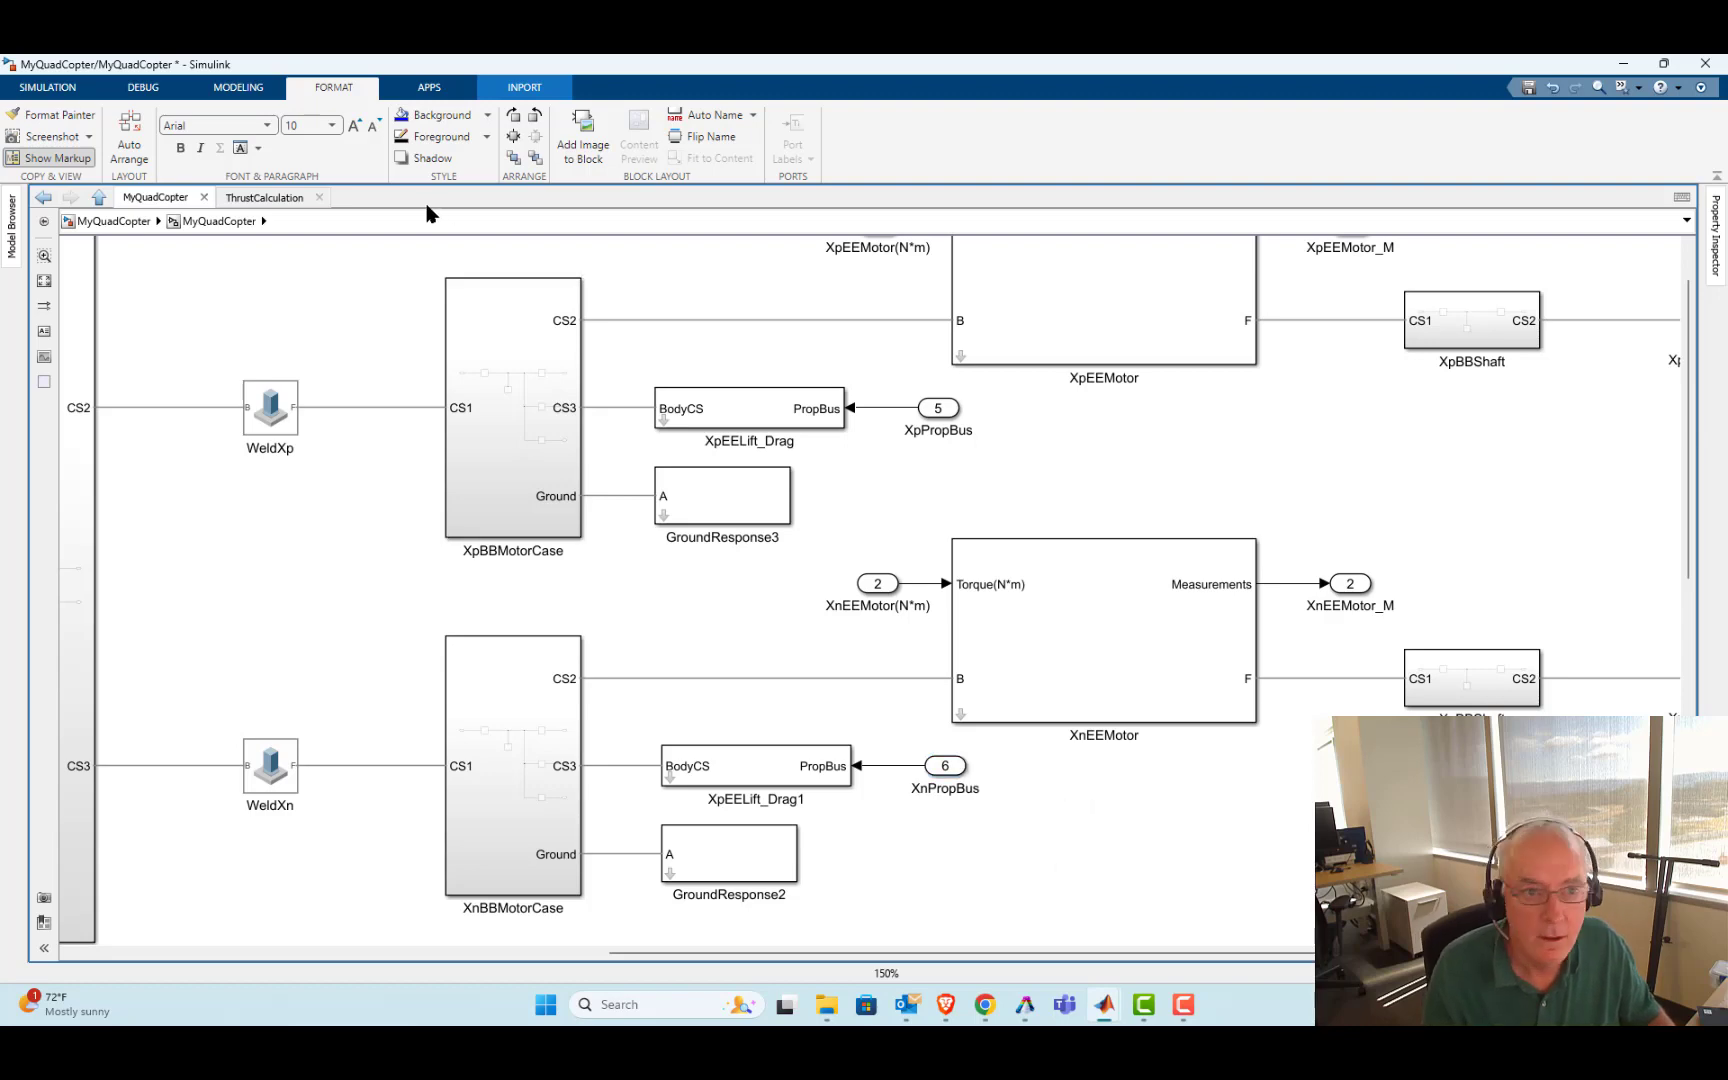
At the top-level model, delete the three ForceZ selector rows
click(100, 221)
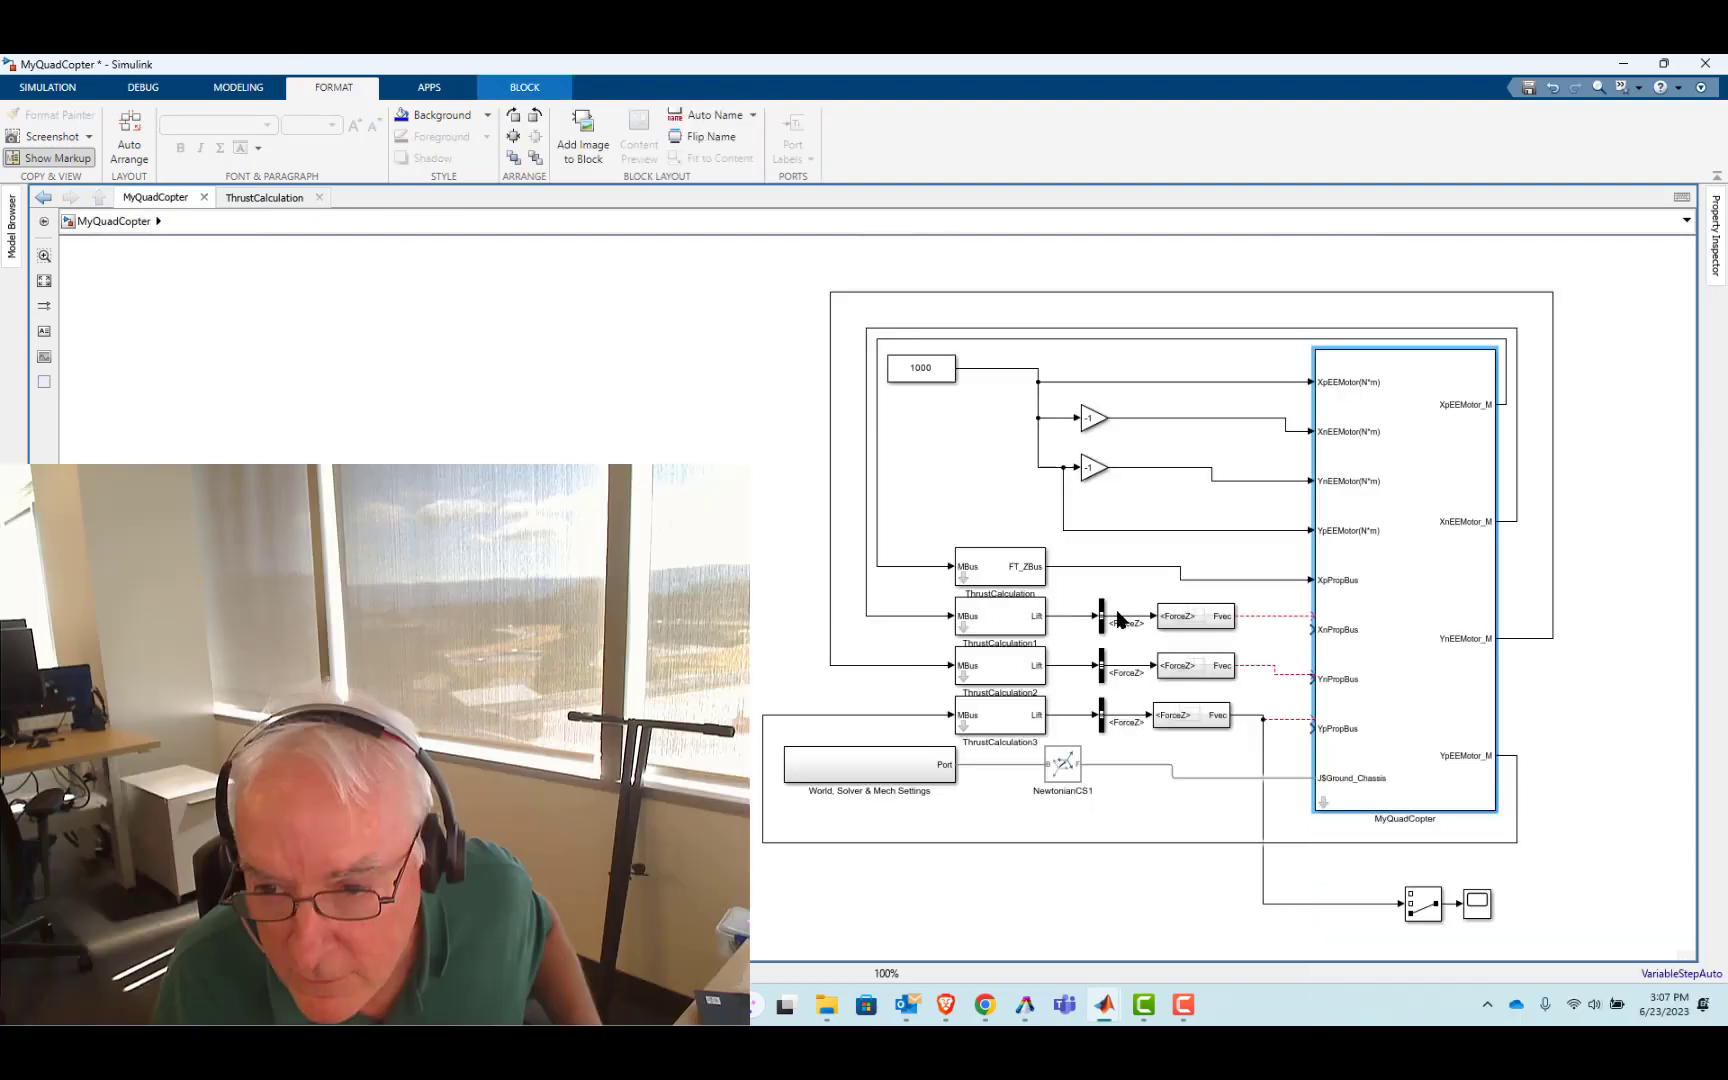
click(1180, 624)
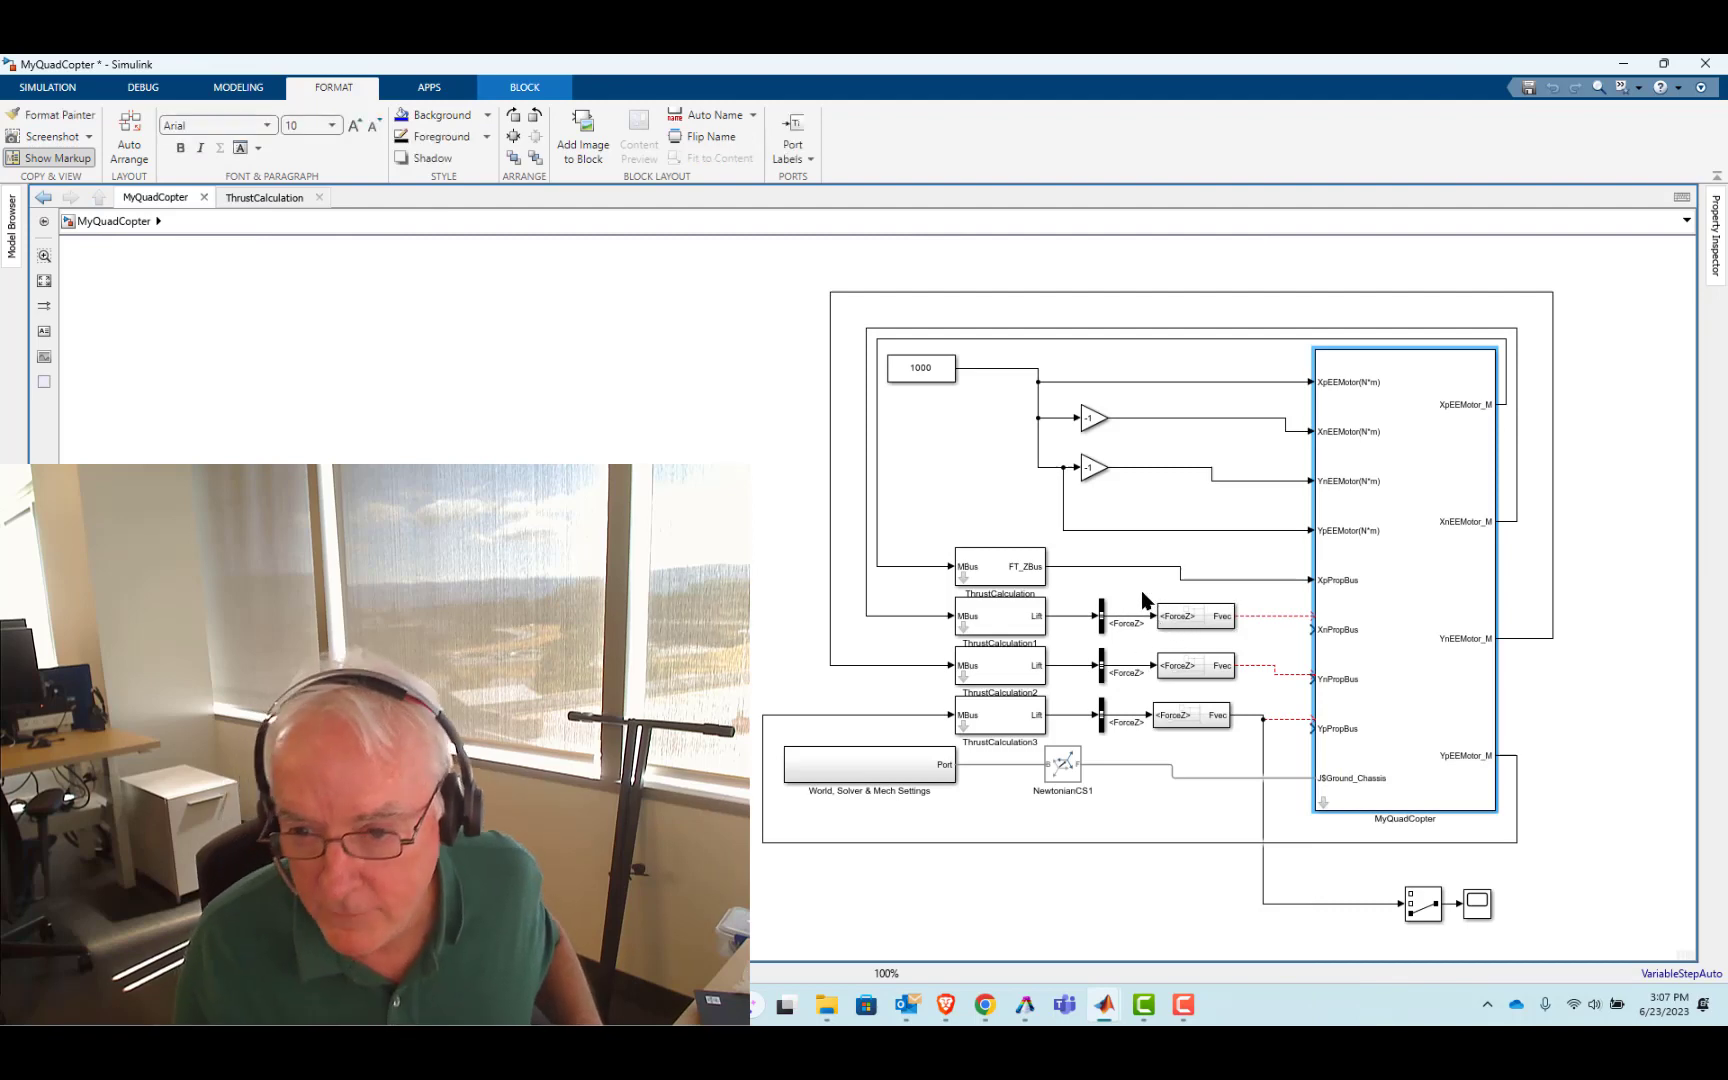
click(1107, 596)
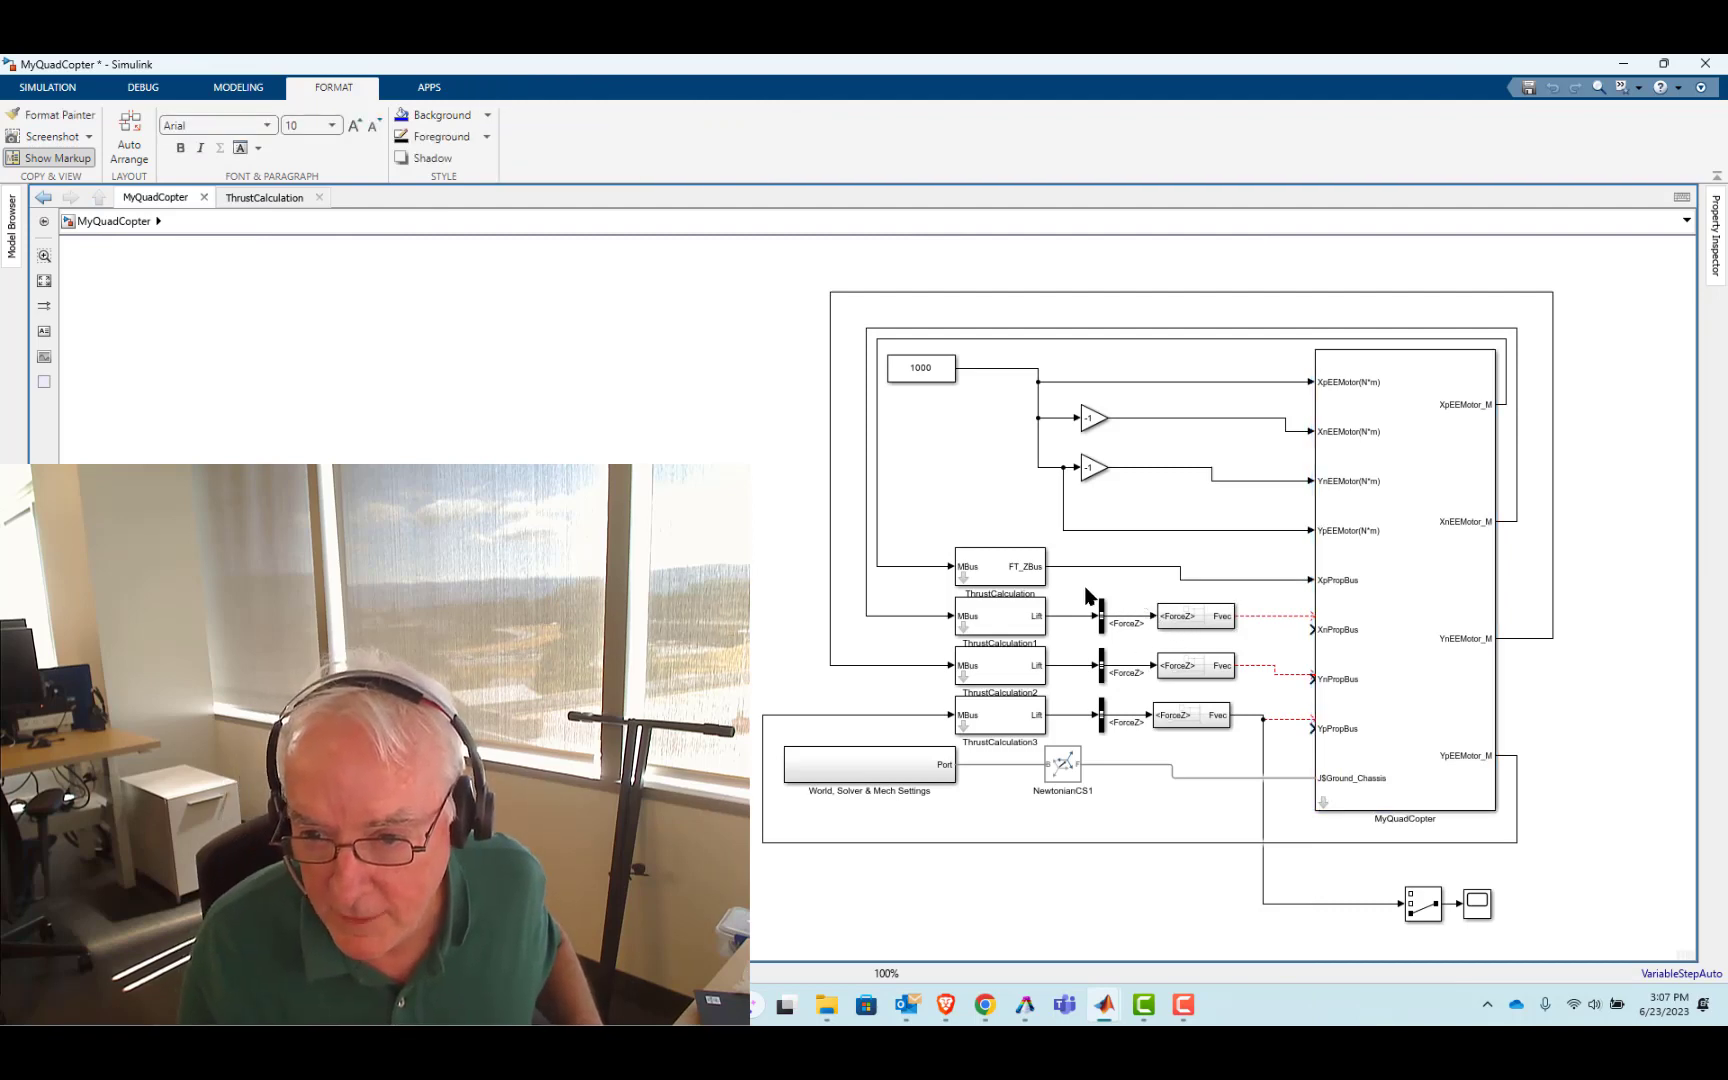
drag(1086, 590, 1198, 719)
key(Delete)
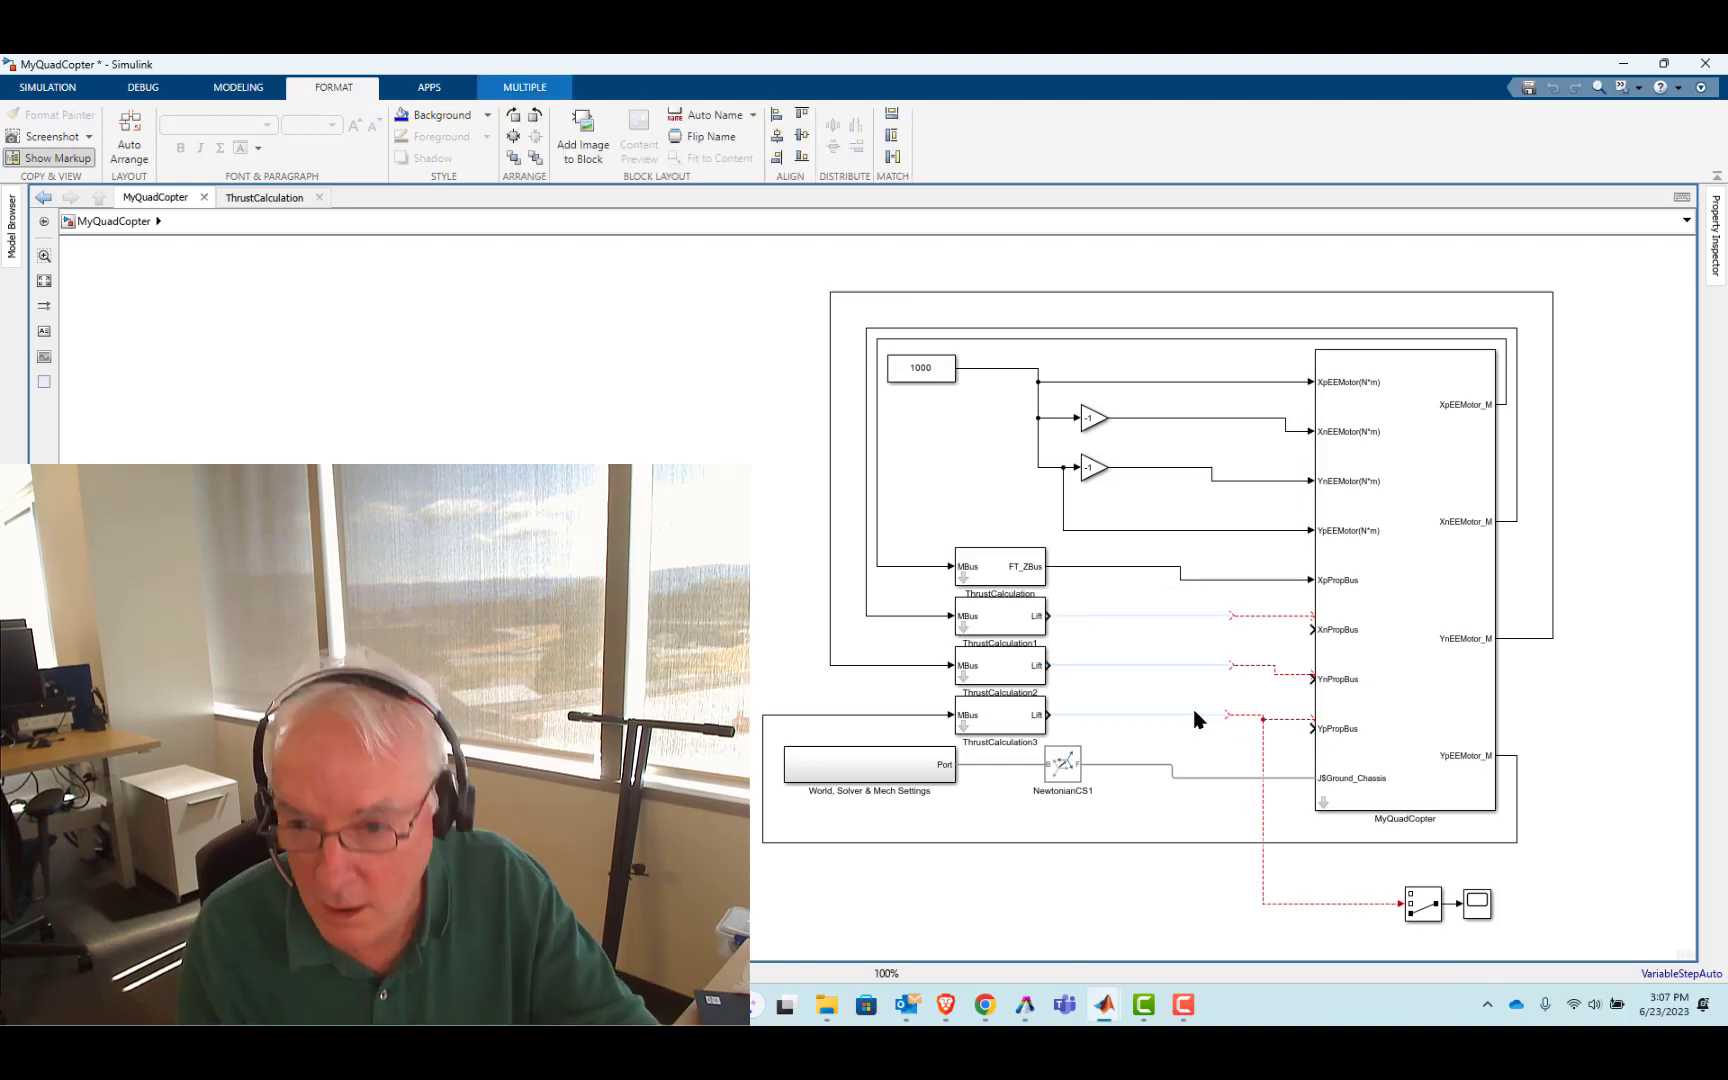
click(1100, 625)
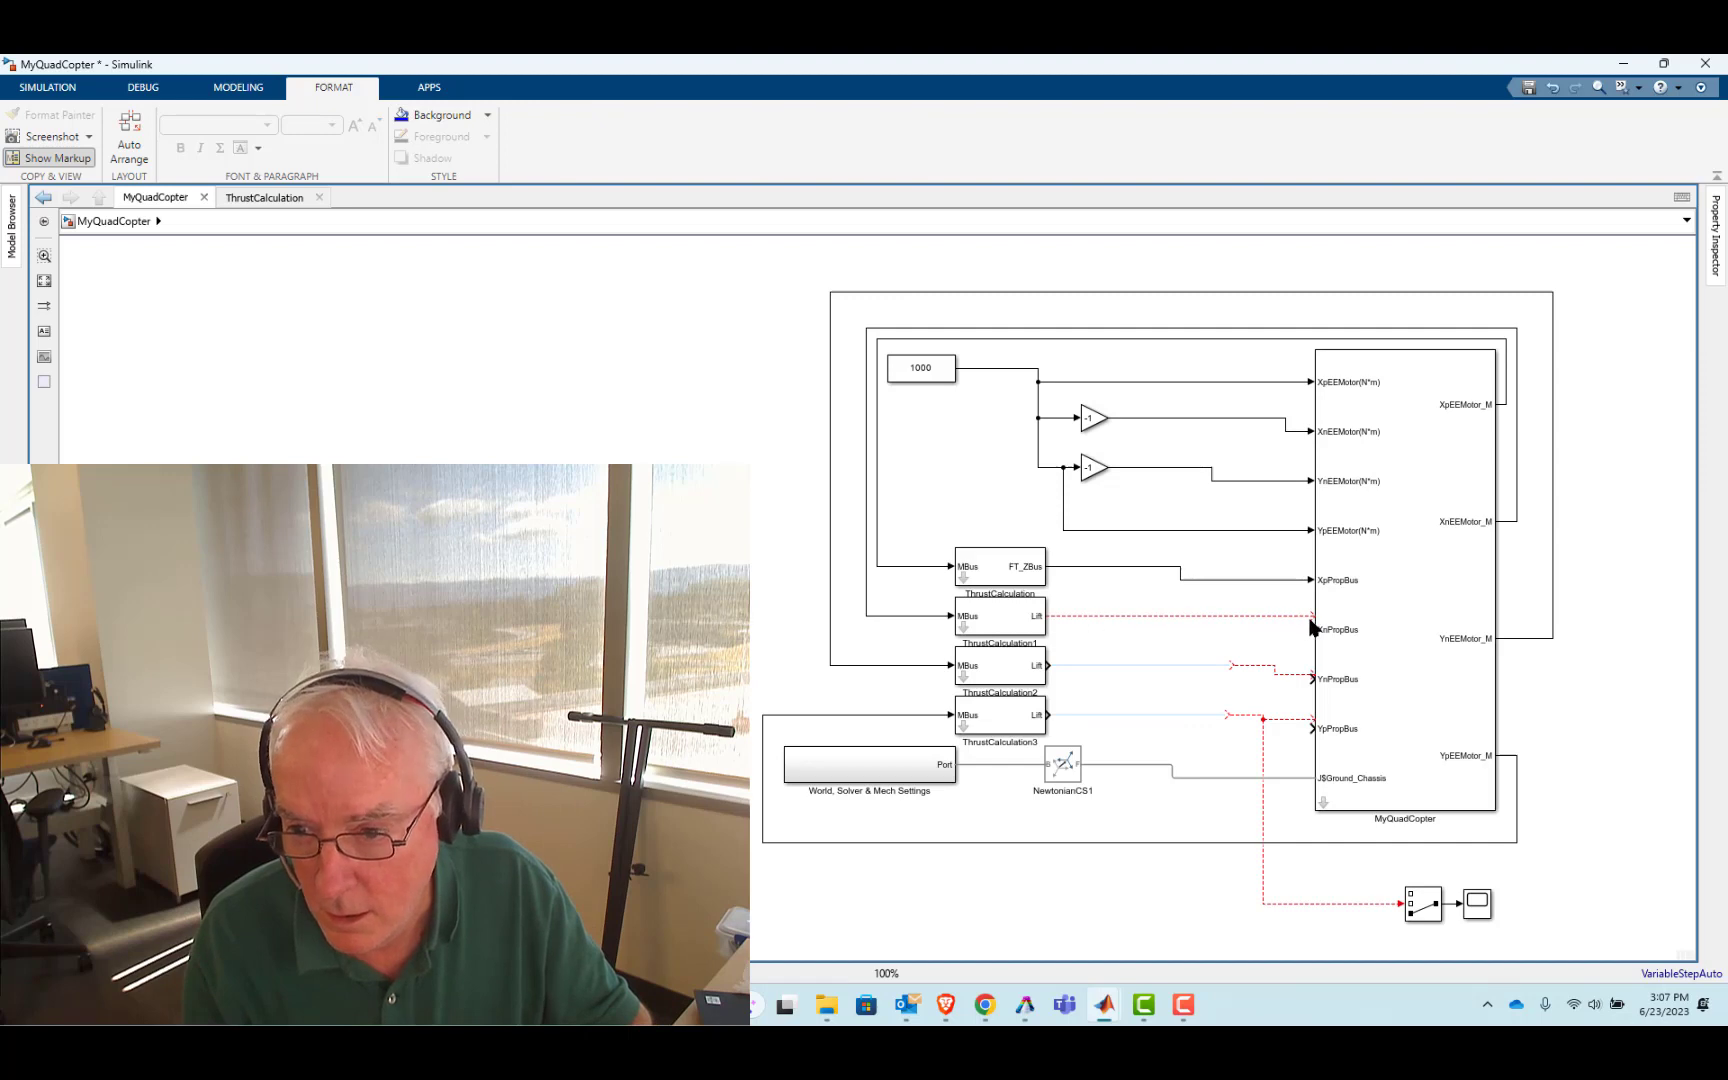
Wire ThrustCalculation1–3 Lift outputs to XnPropBus, YnPropBus and YpPropBus, removing dangling lines
drag(1313, 615, 1047, 663)
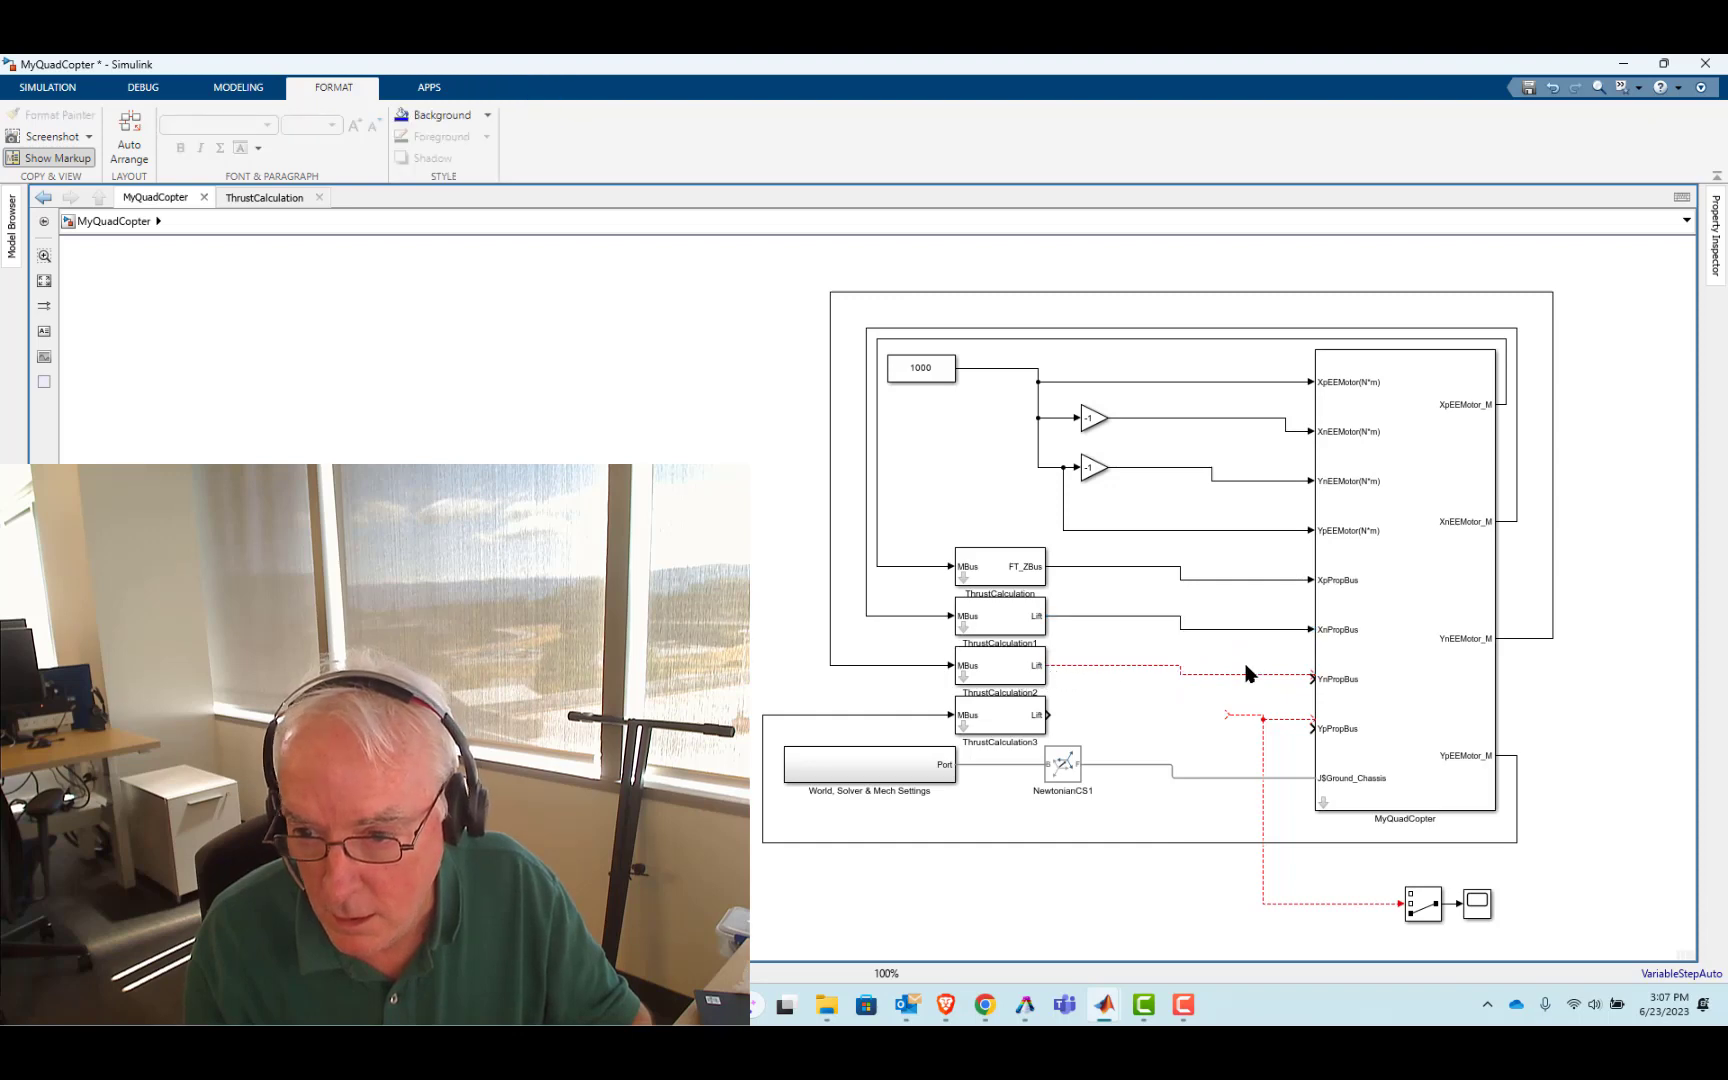
click(1313, 674)
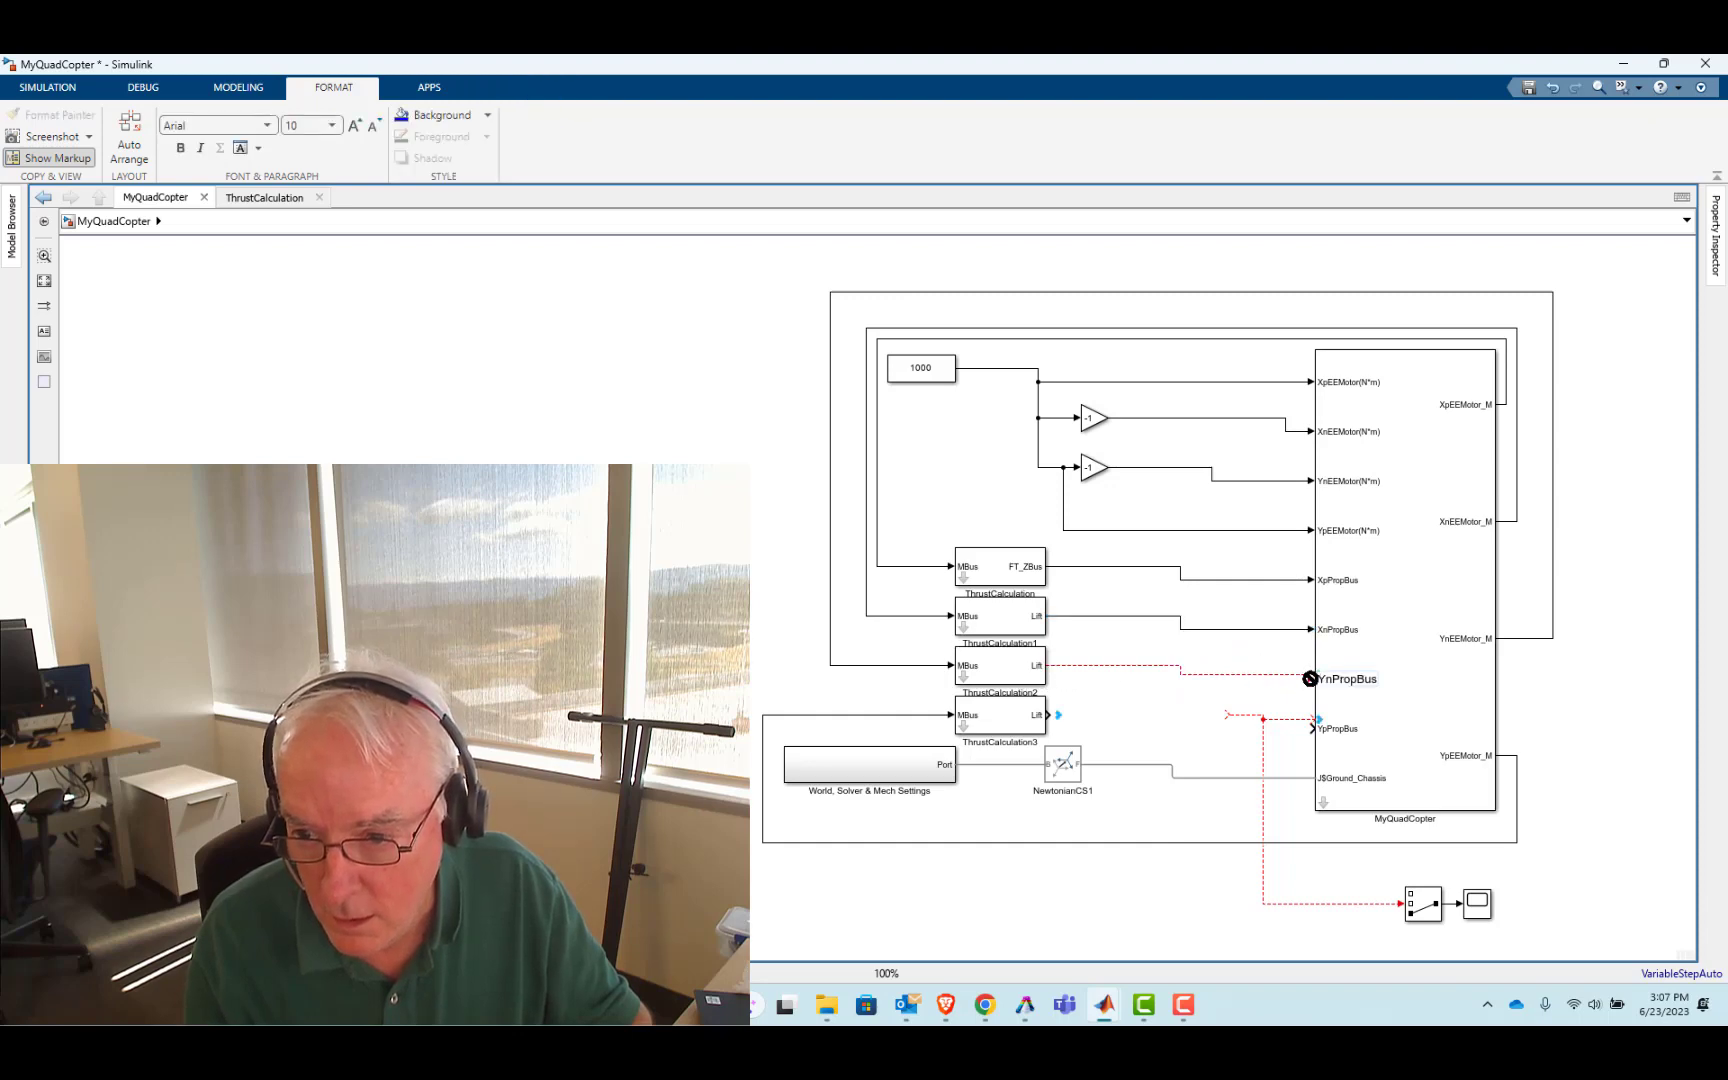
click(1190, 668)
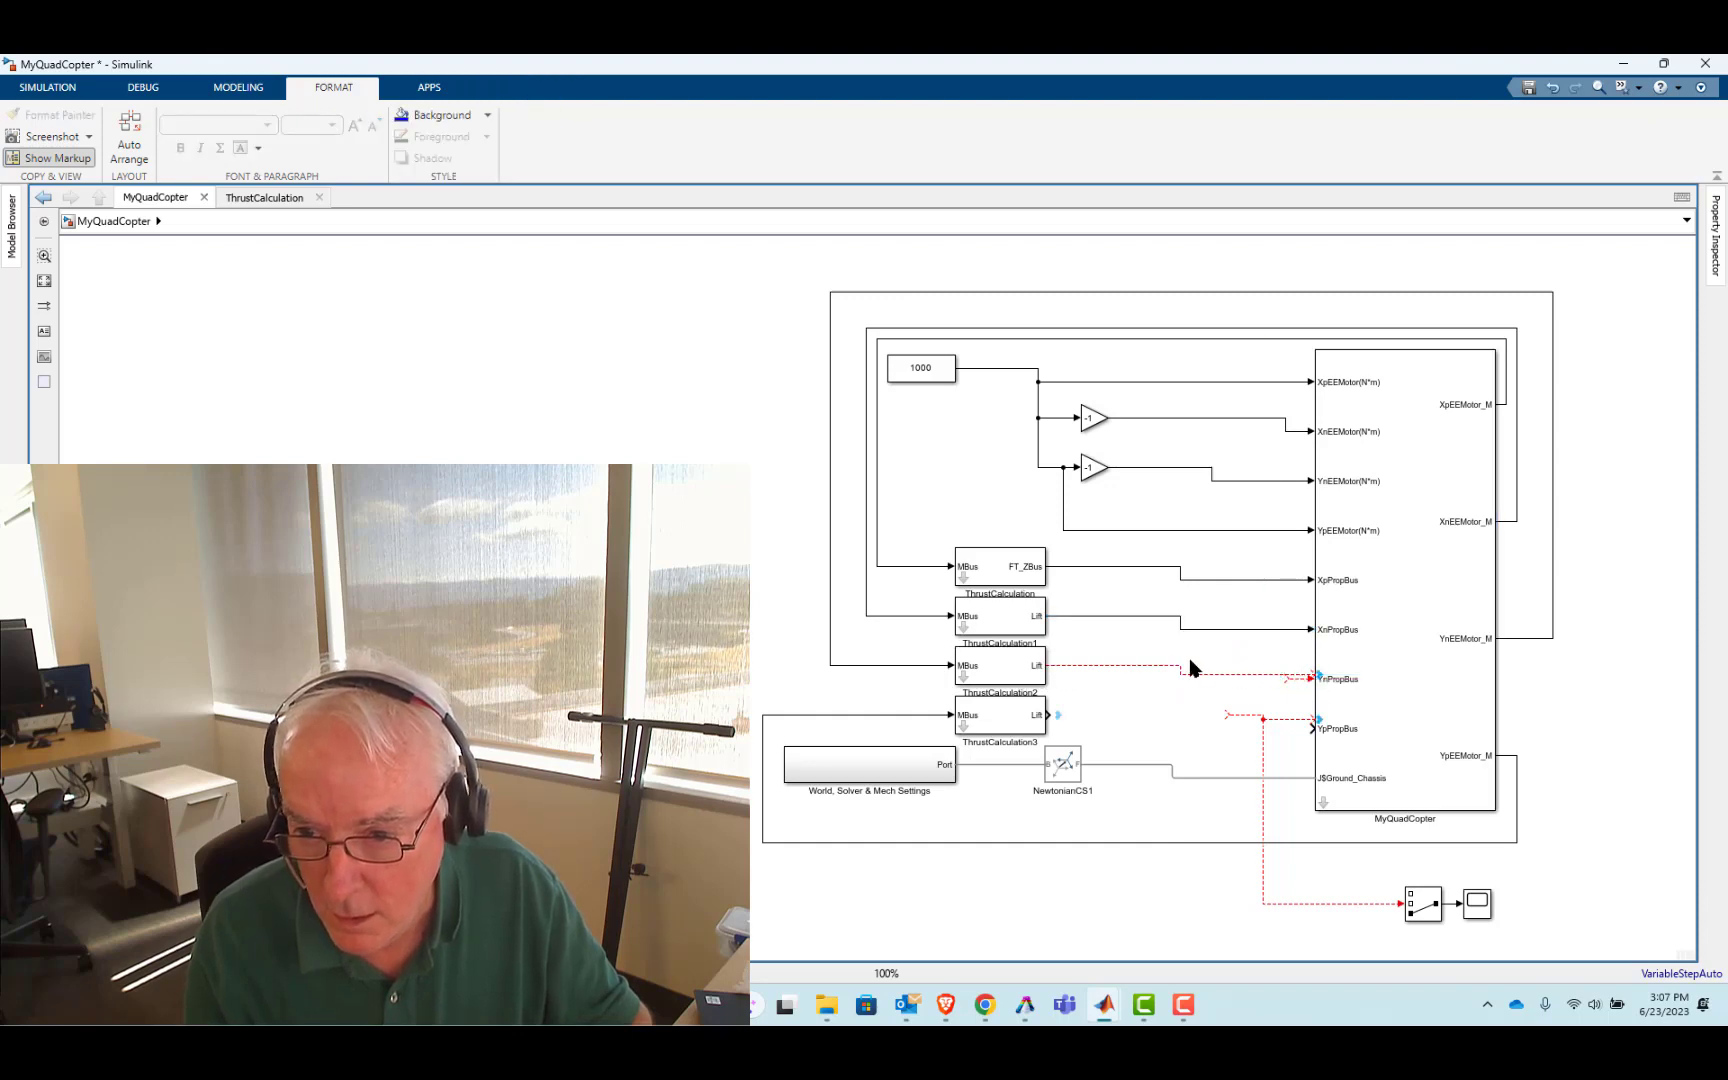
click(1136, 666)
key(Delete)
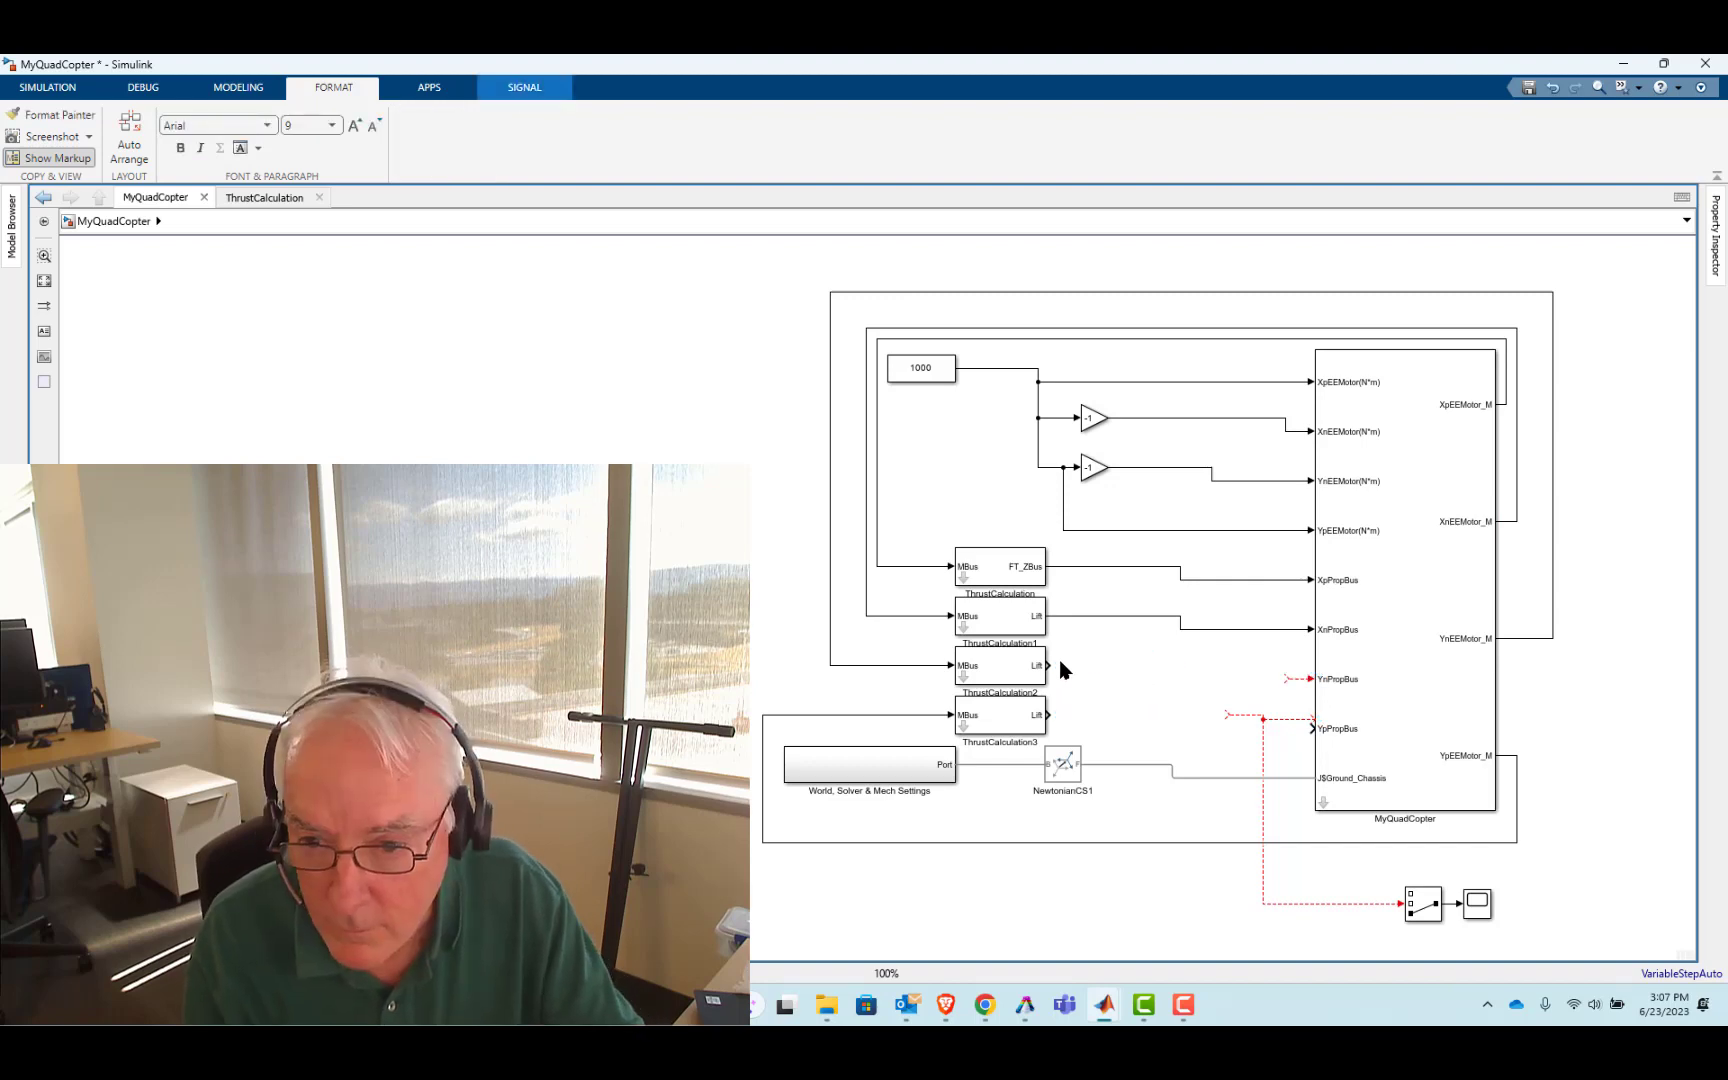
drag(1047, 665, 1294, 687)
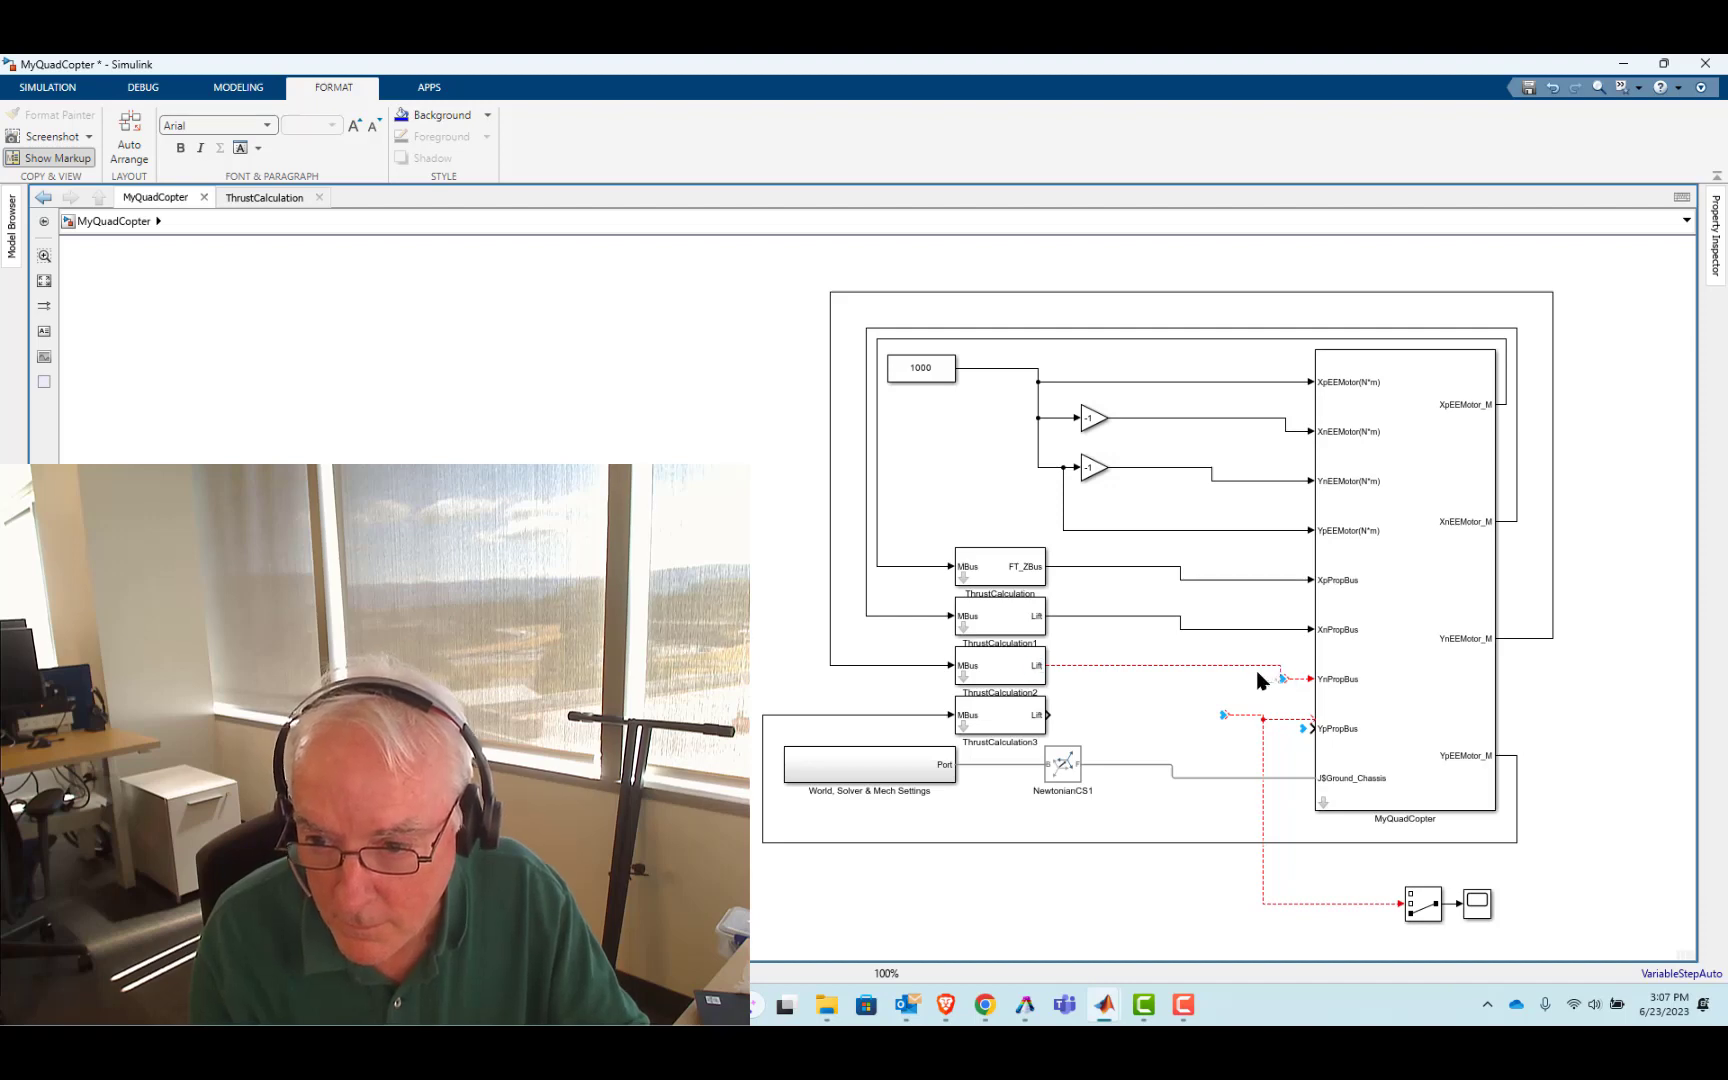
drag(1236, 658, 1273, 679)
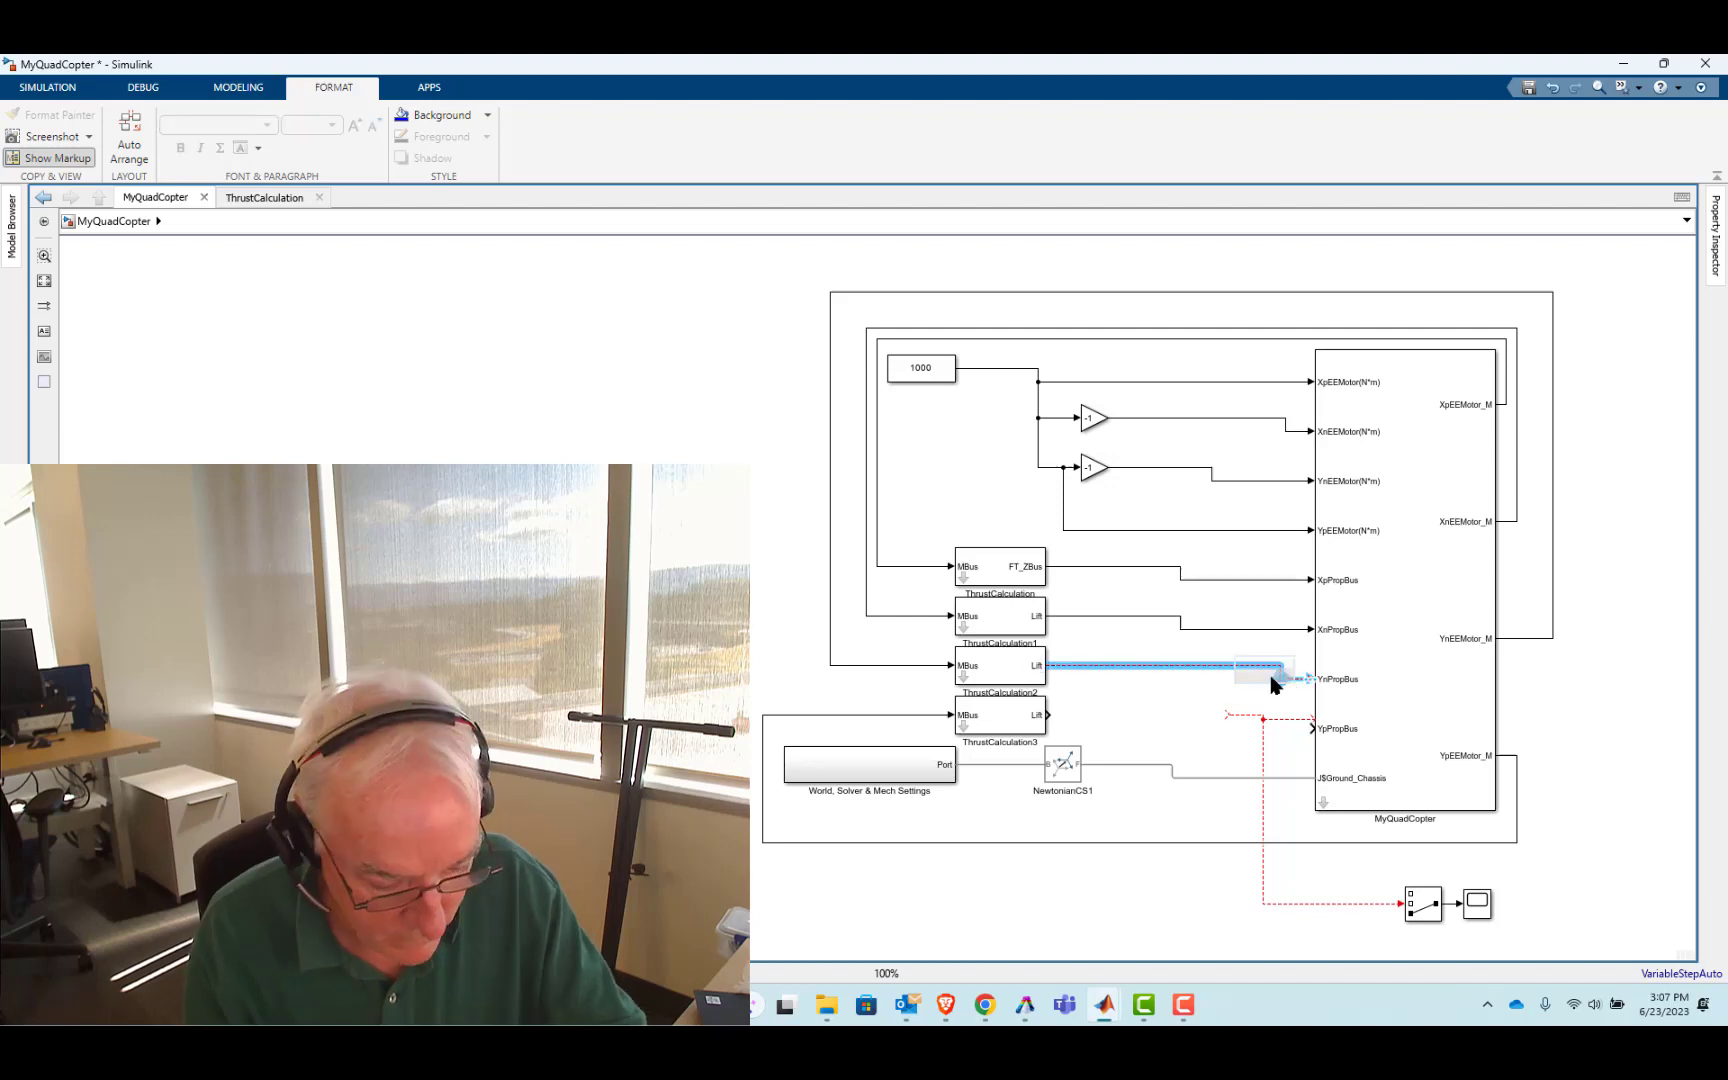
key(Delete)
drag(1089, 665, 1312, 679)
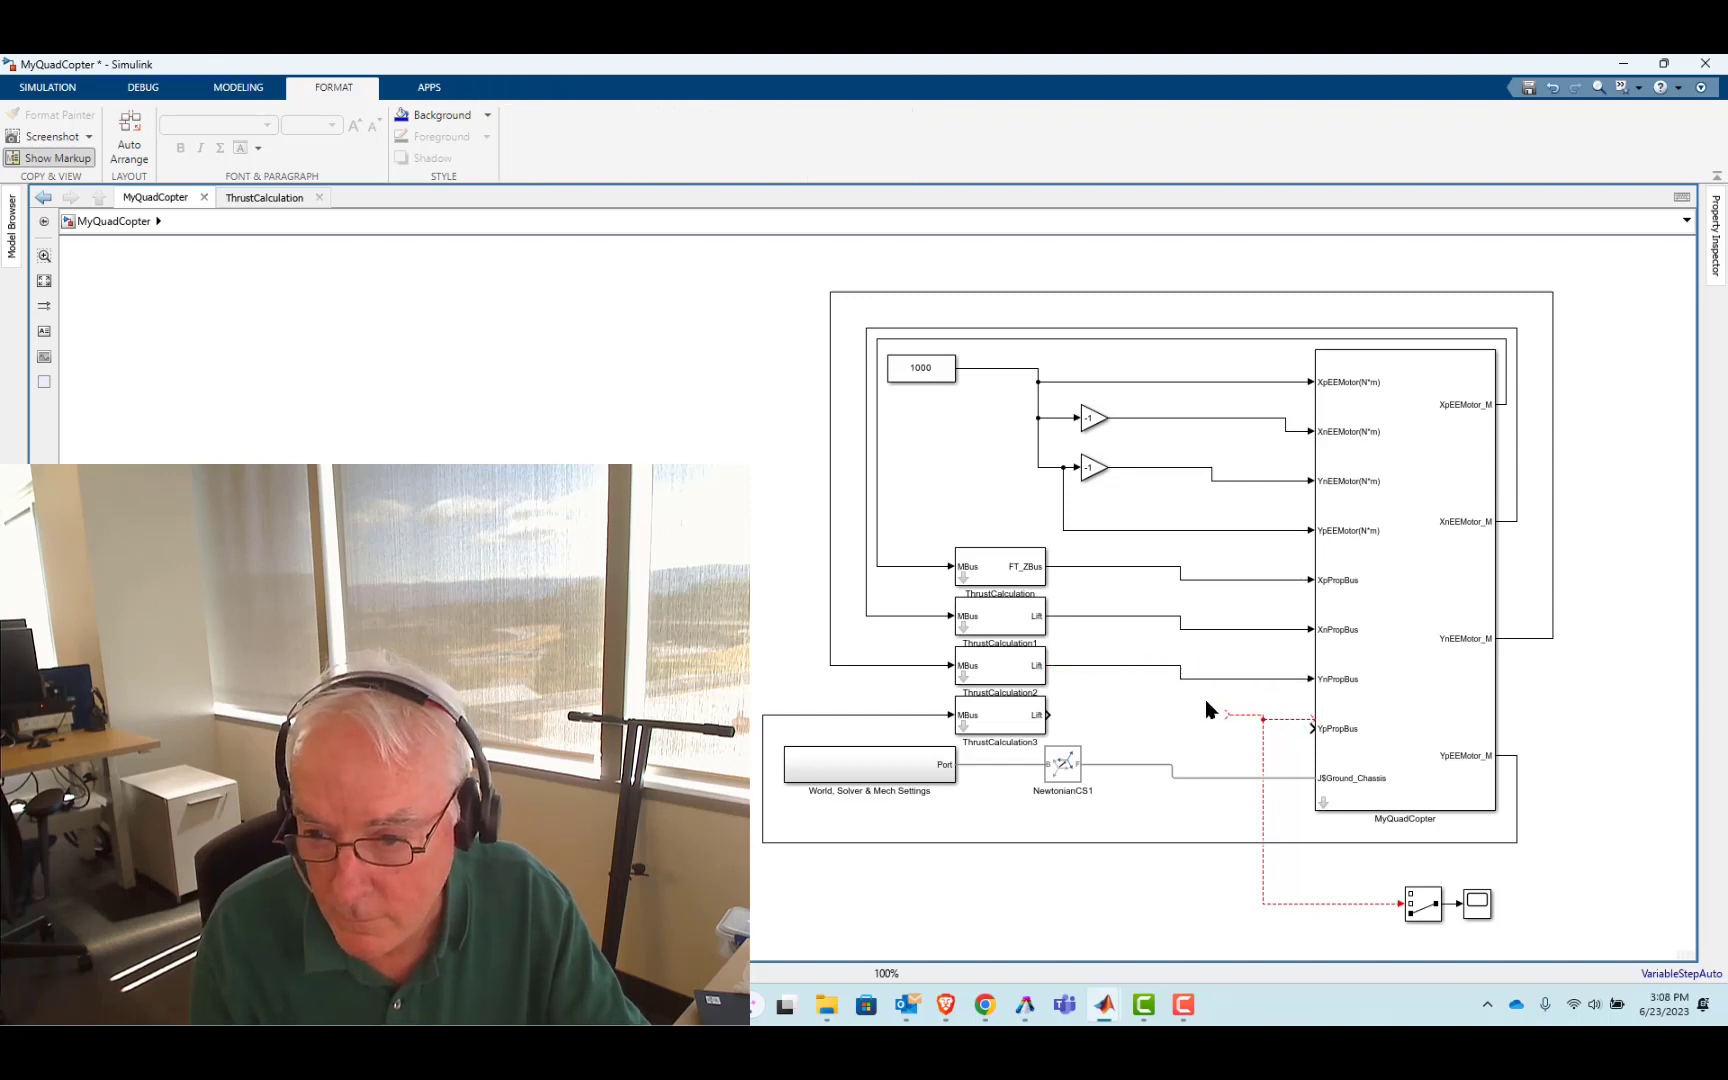
drag(1204, 692, 1271, 733)
key(Delete)
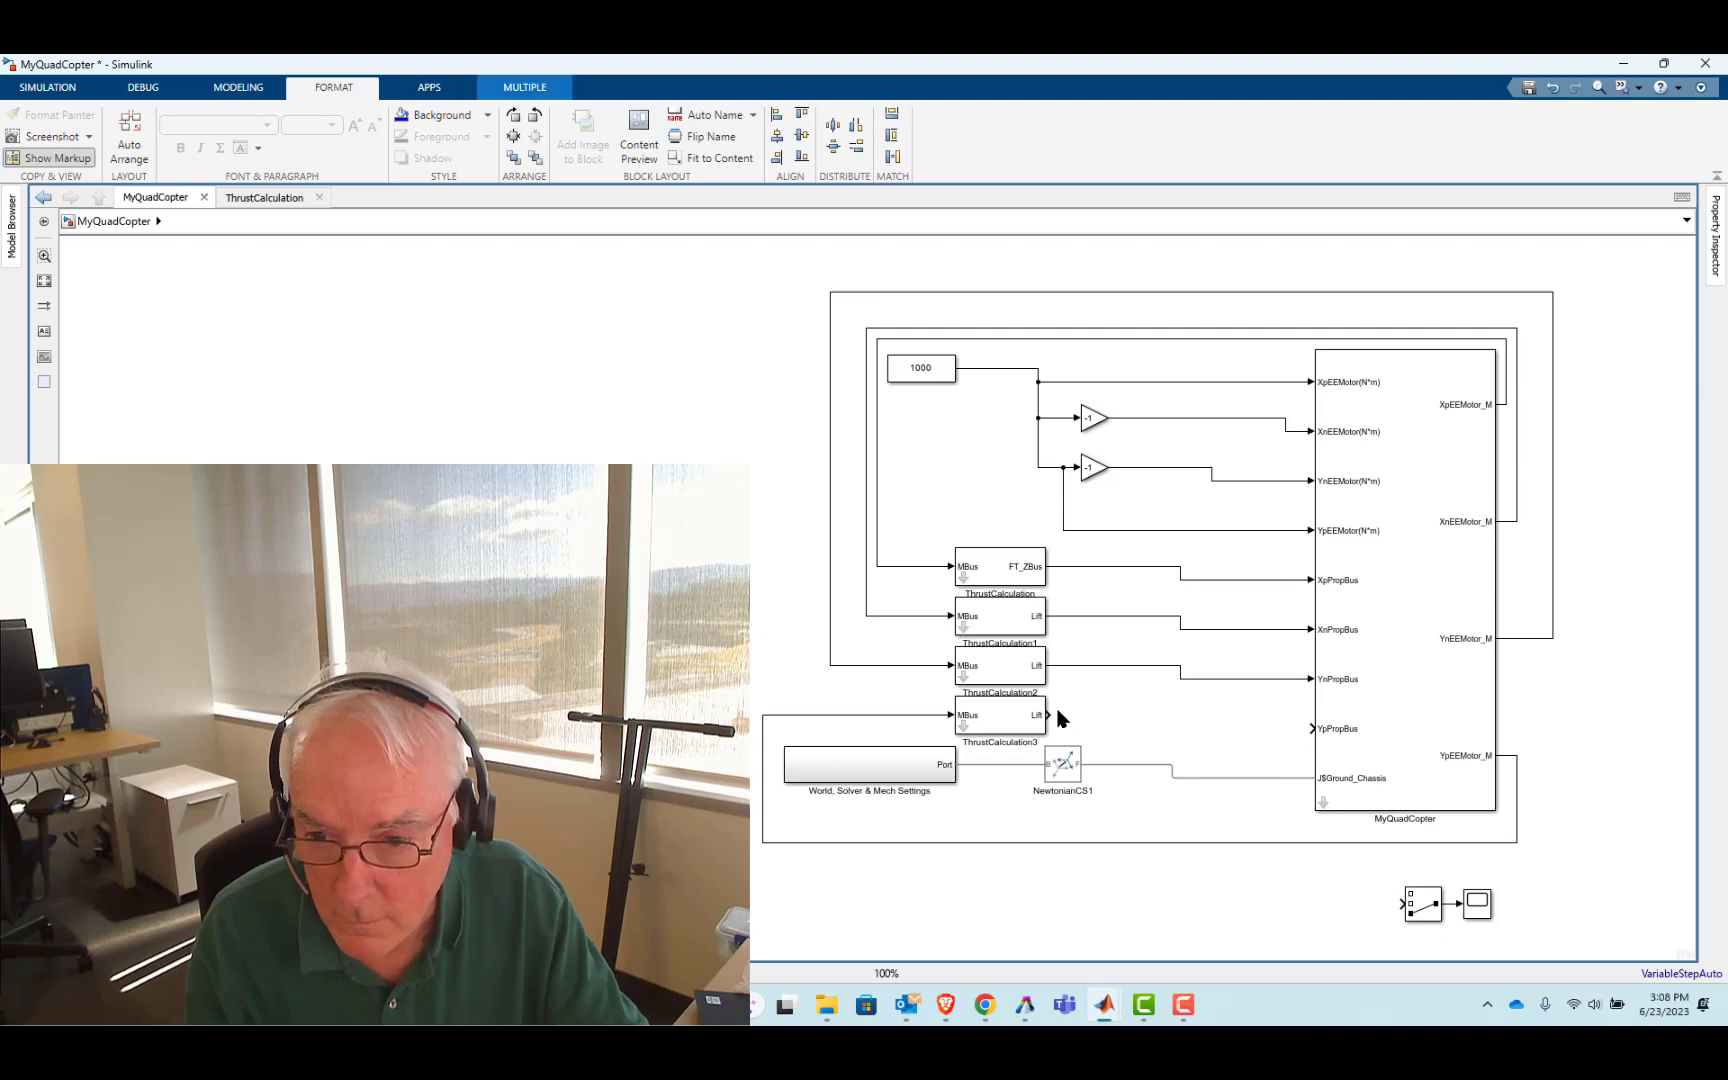
drag(1052, 711, 1311, 728)
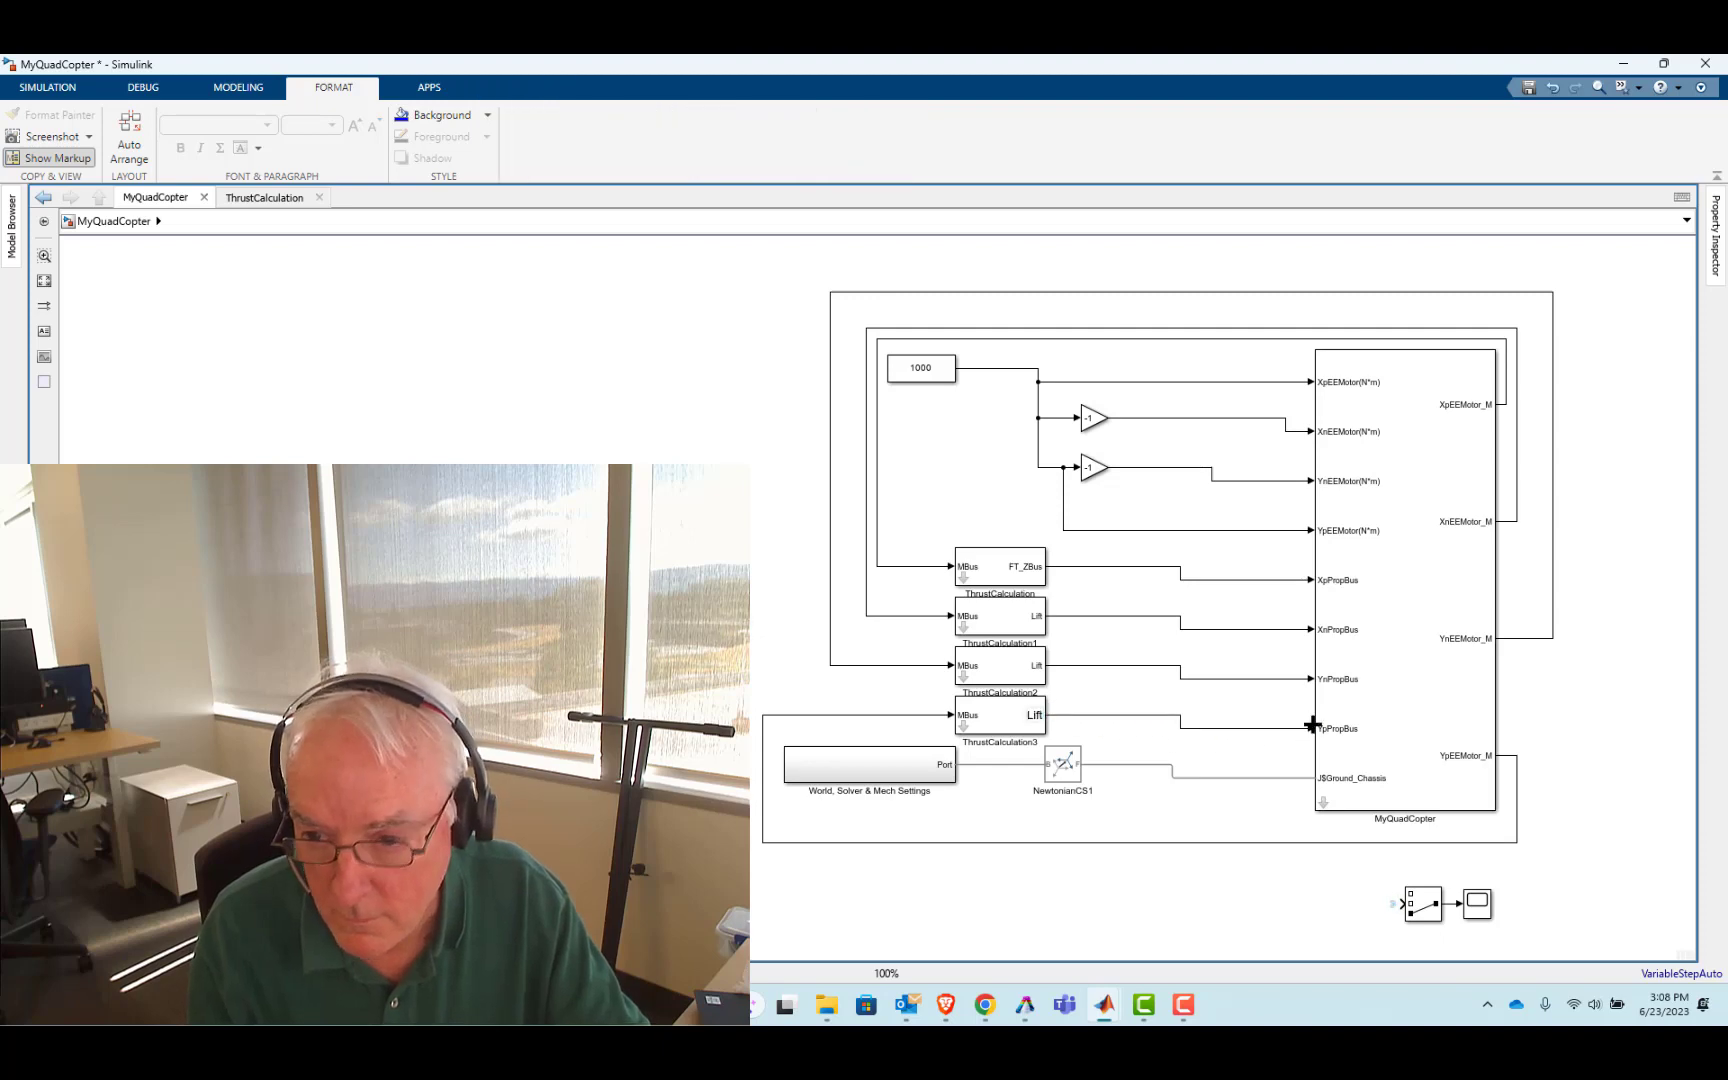
click(877, 525)
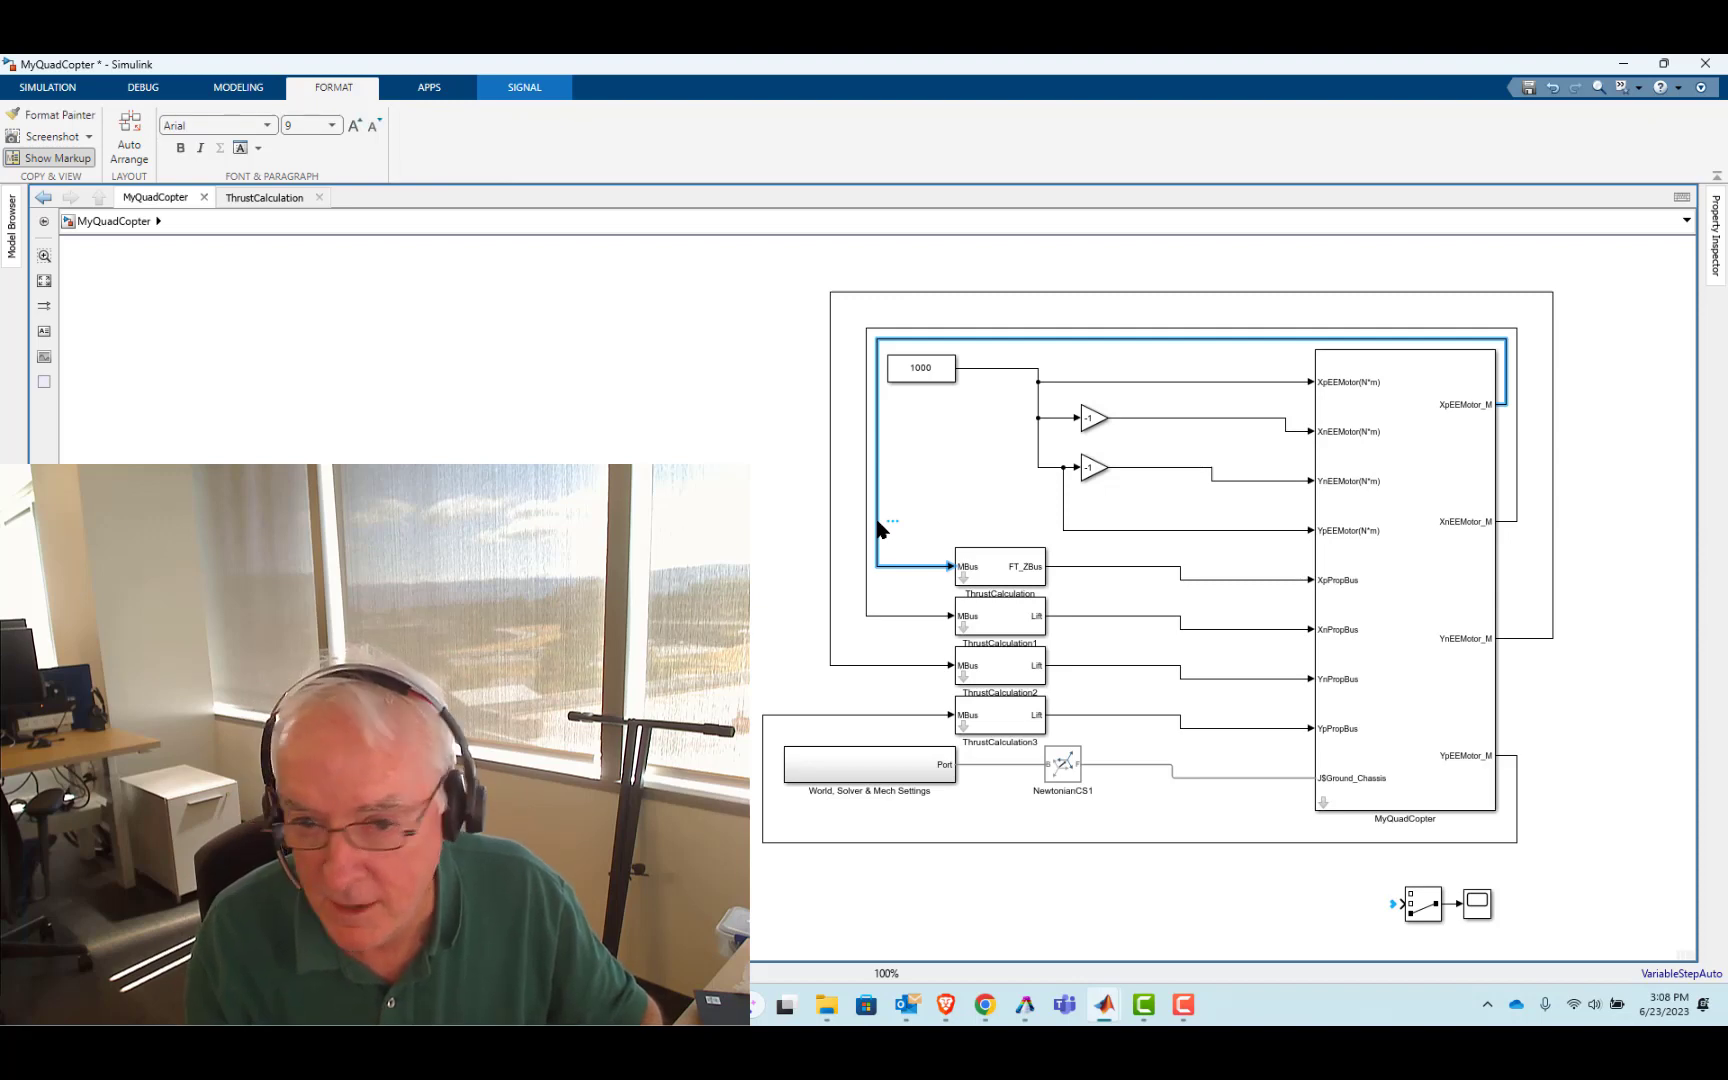
click(866, 541)
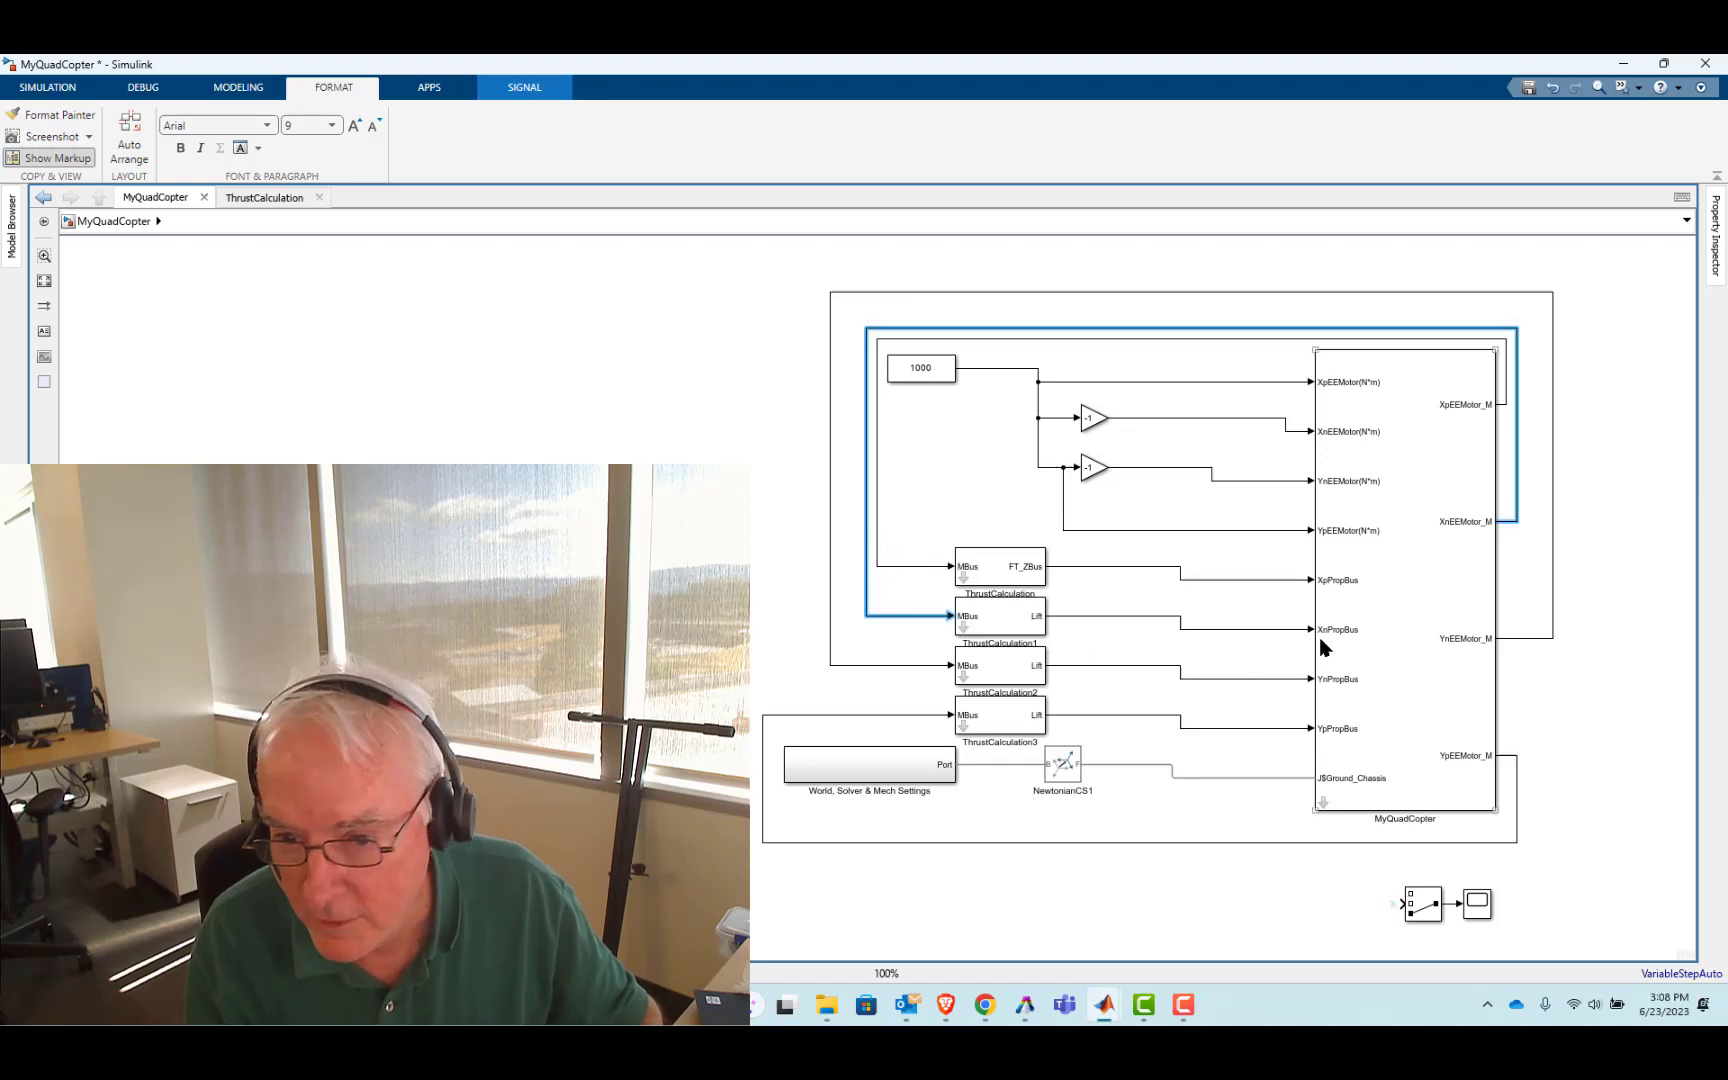
click(860, 668)
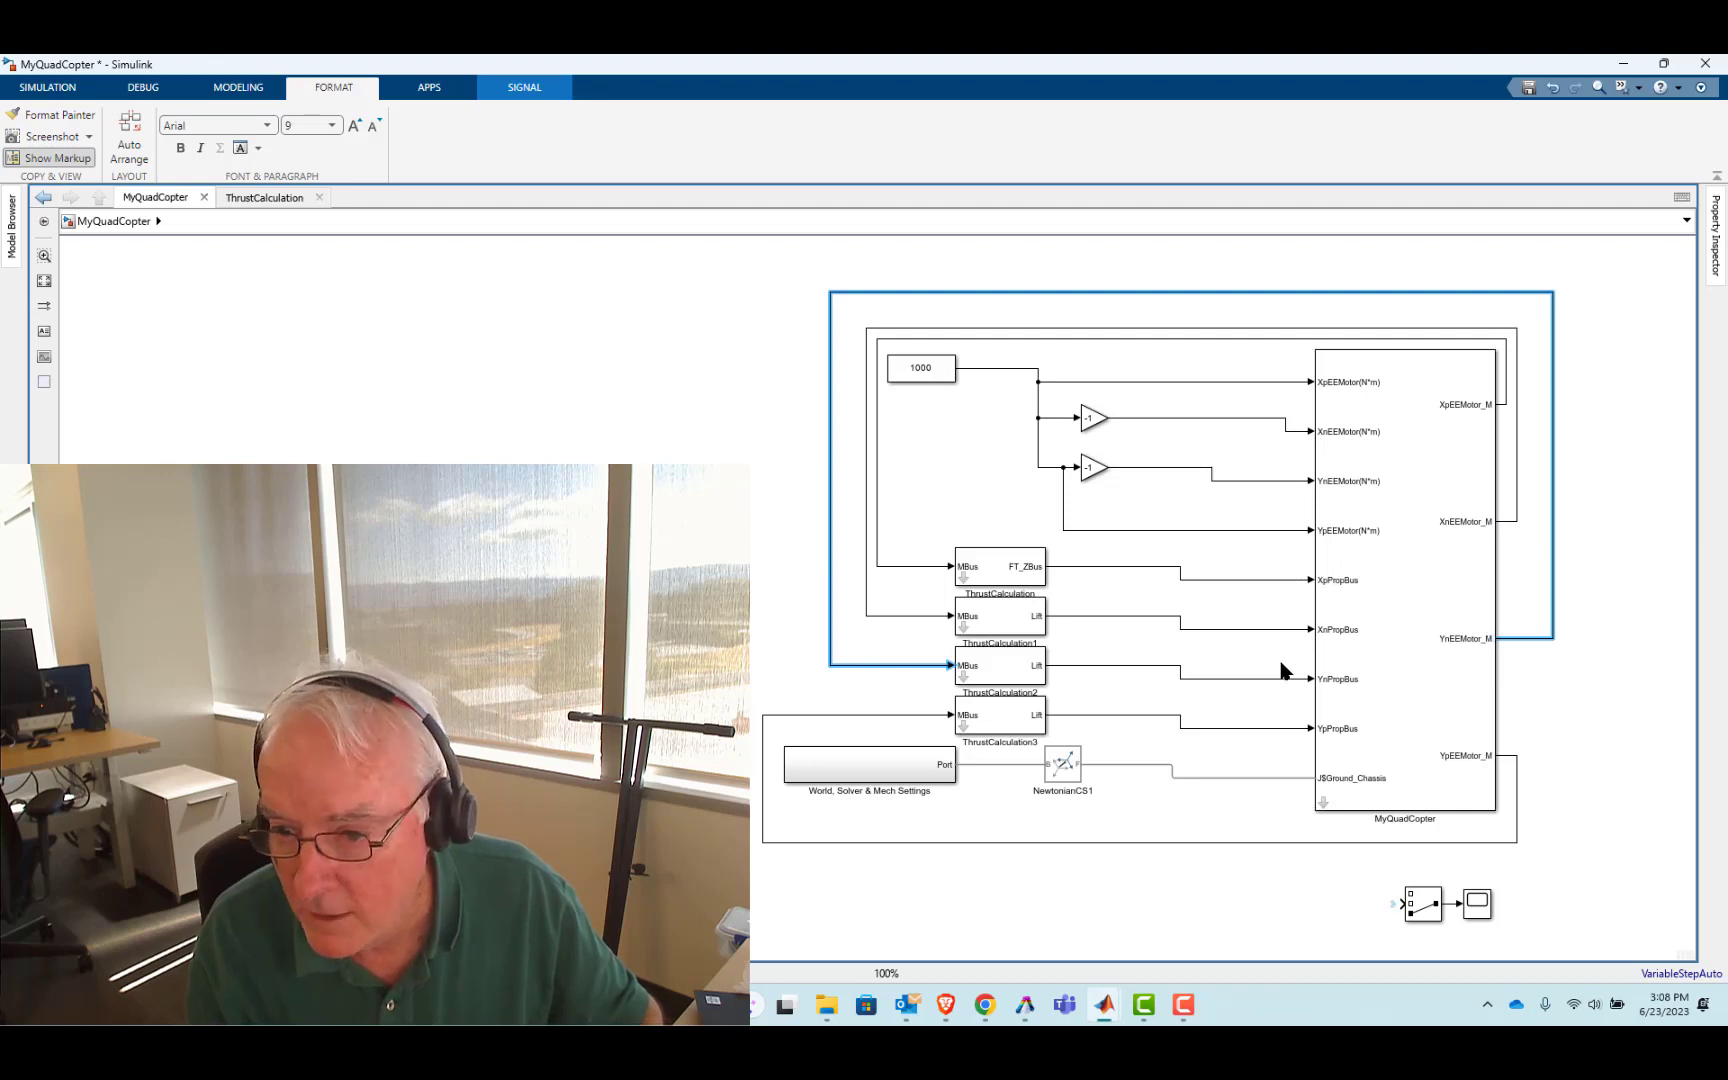
click(930, 716)
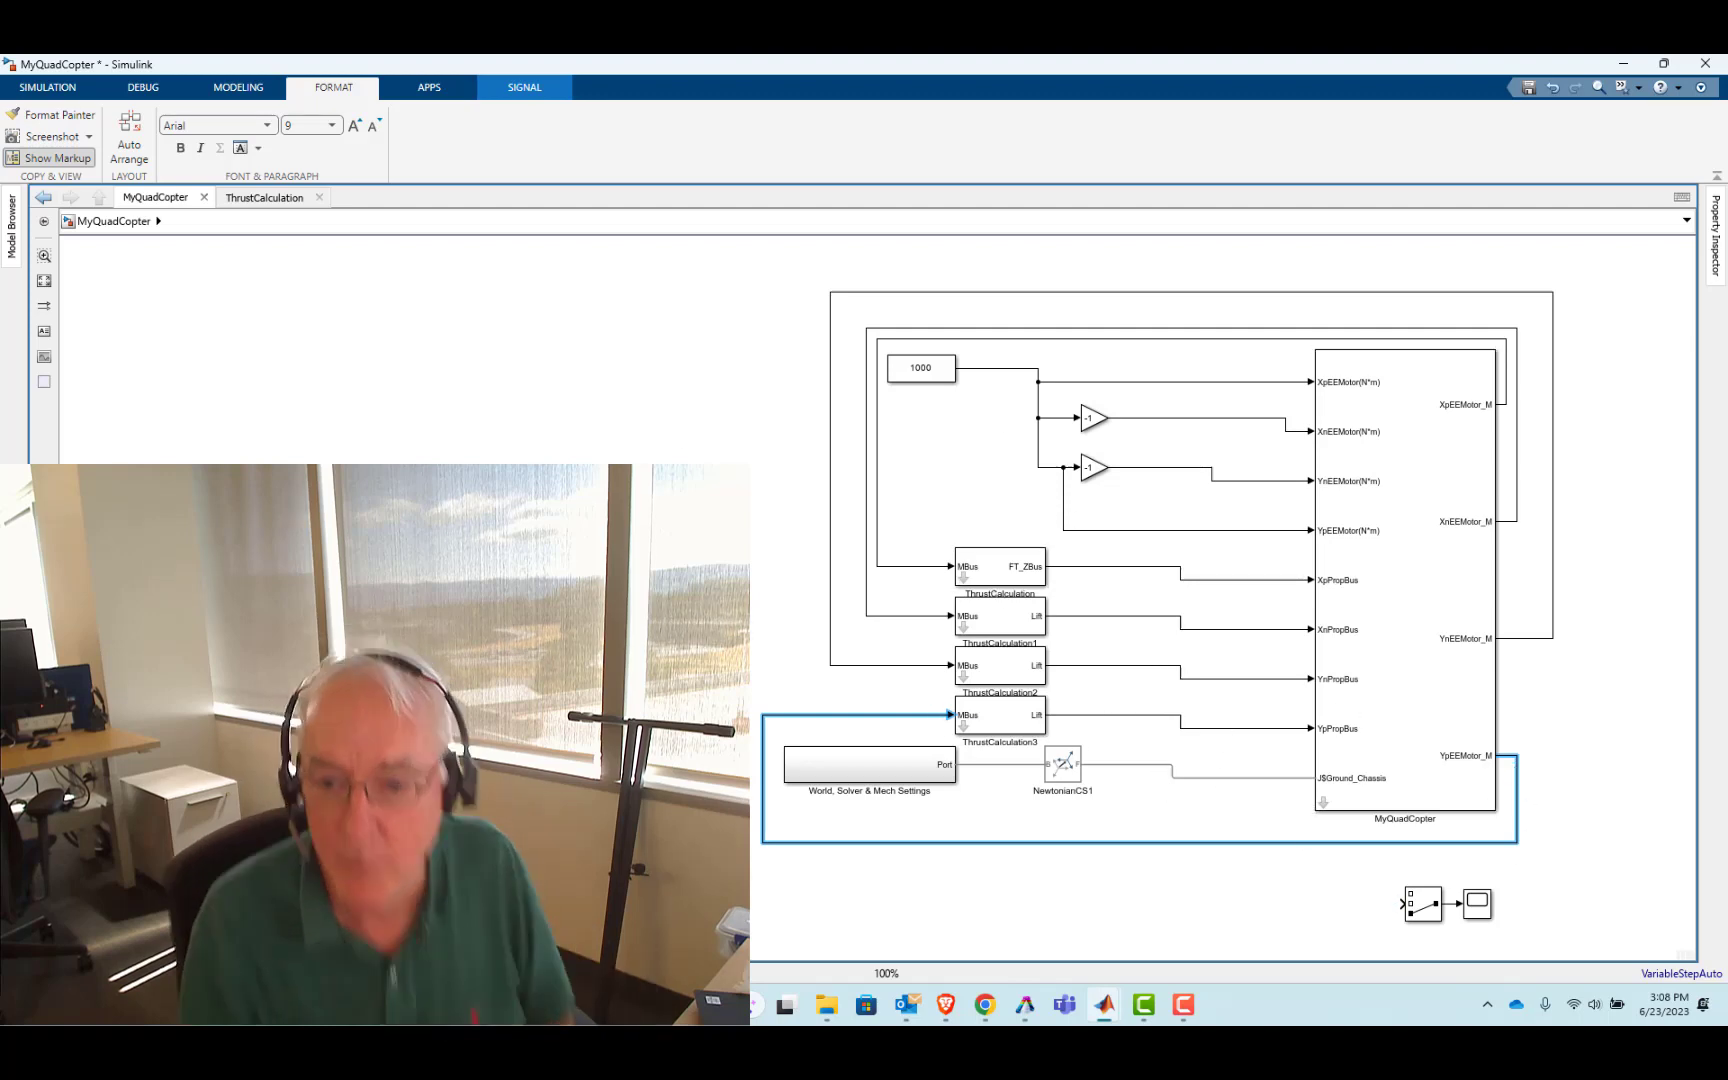
click(640, 500)
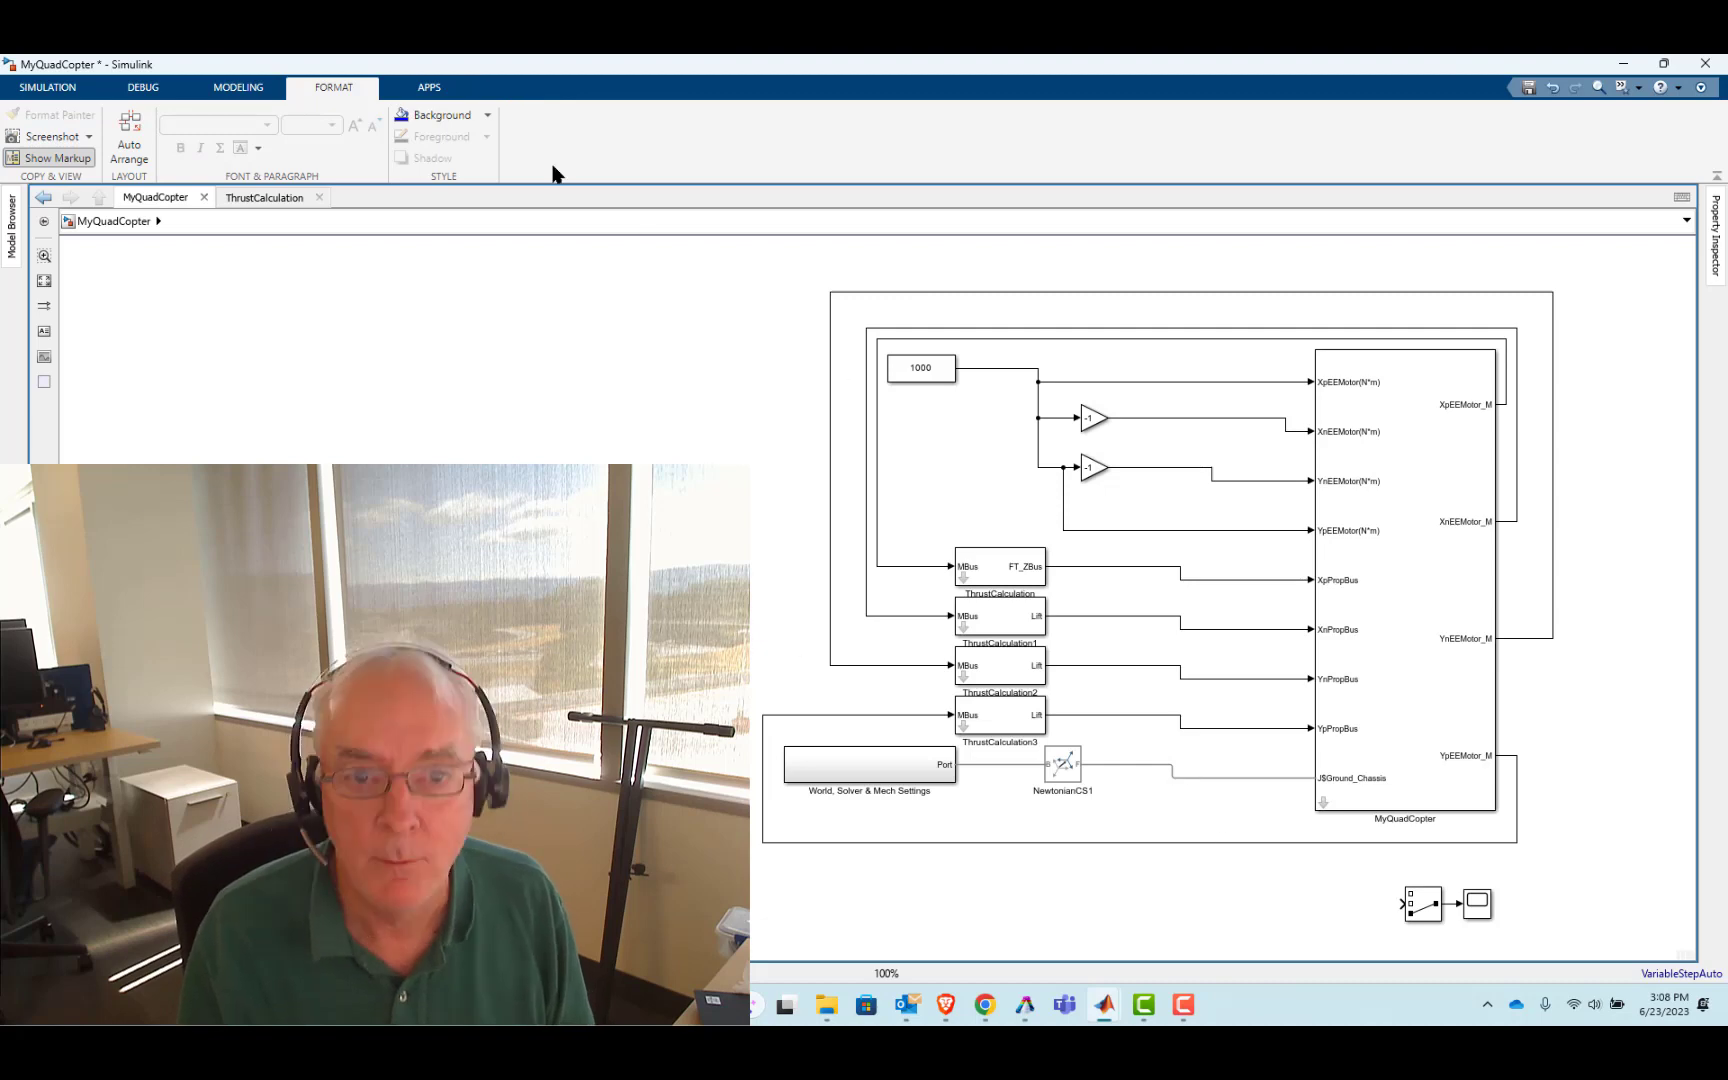
Run the 25-second simulation, watch the quadcopter rise in isometric view, then close Mechanics Explorer
click(35, 90)
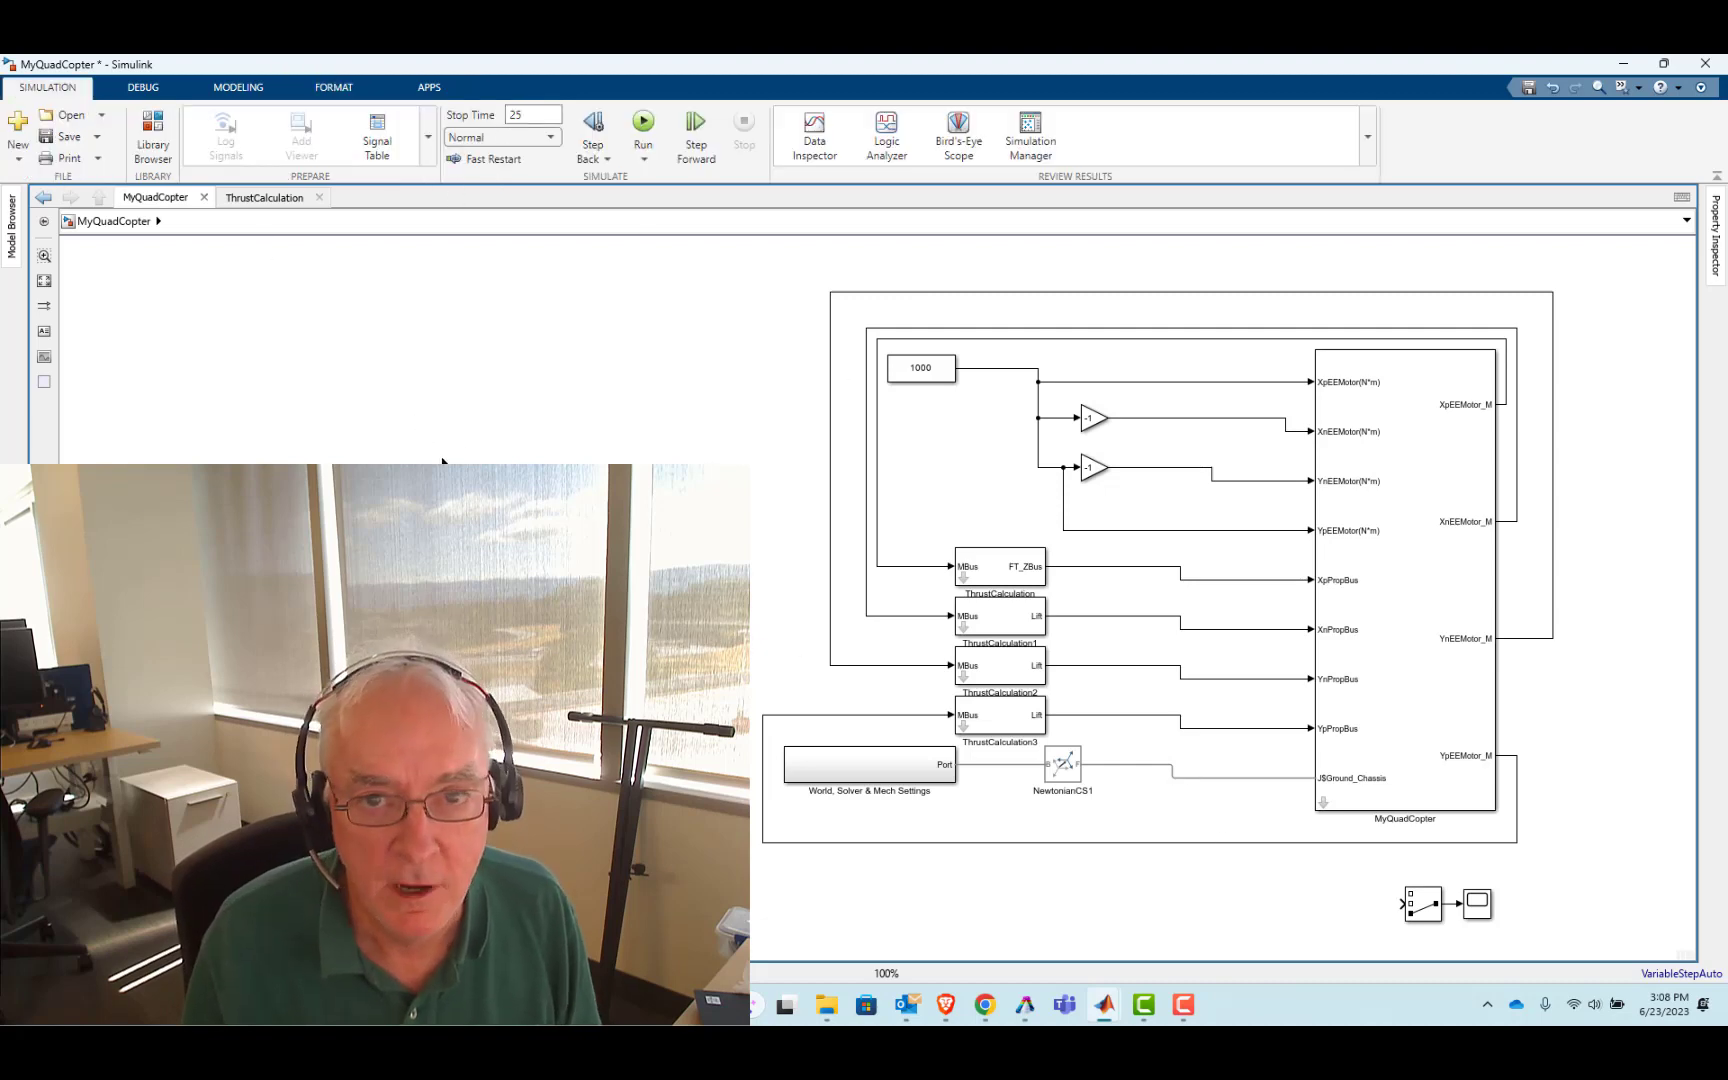
click(641, 124)
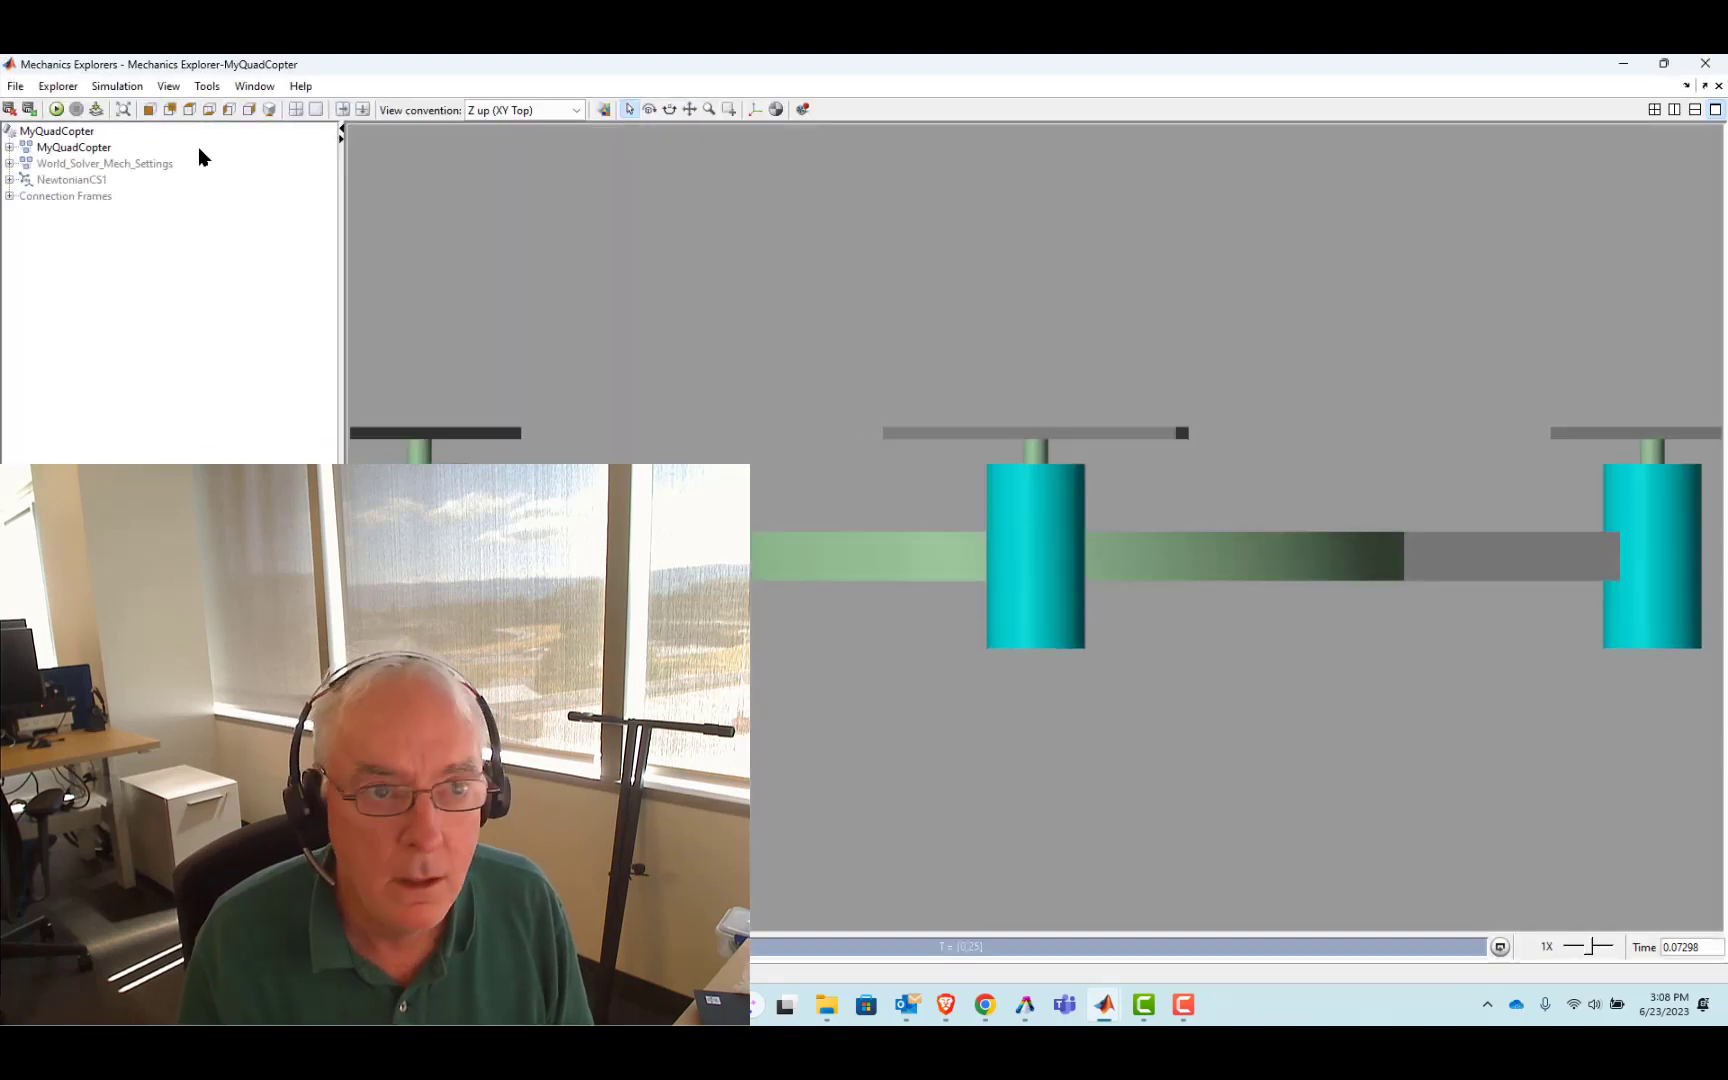
click(269, 109)
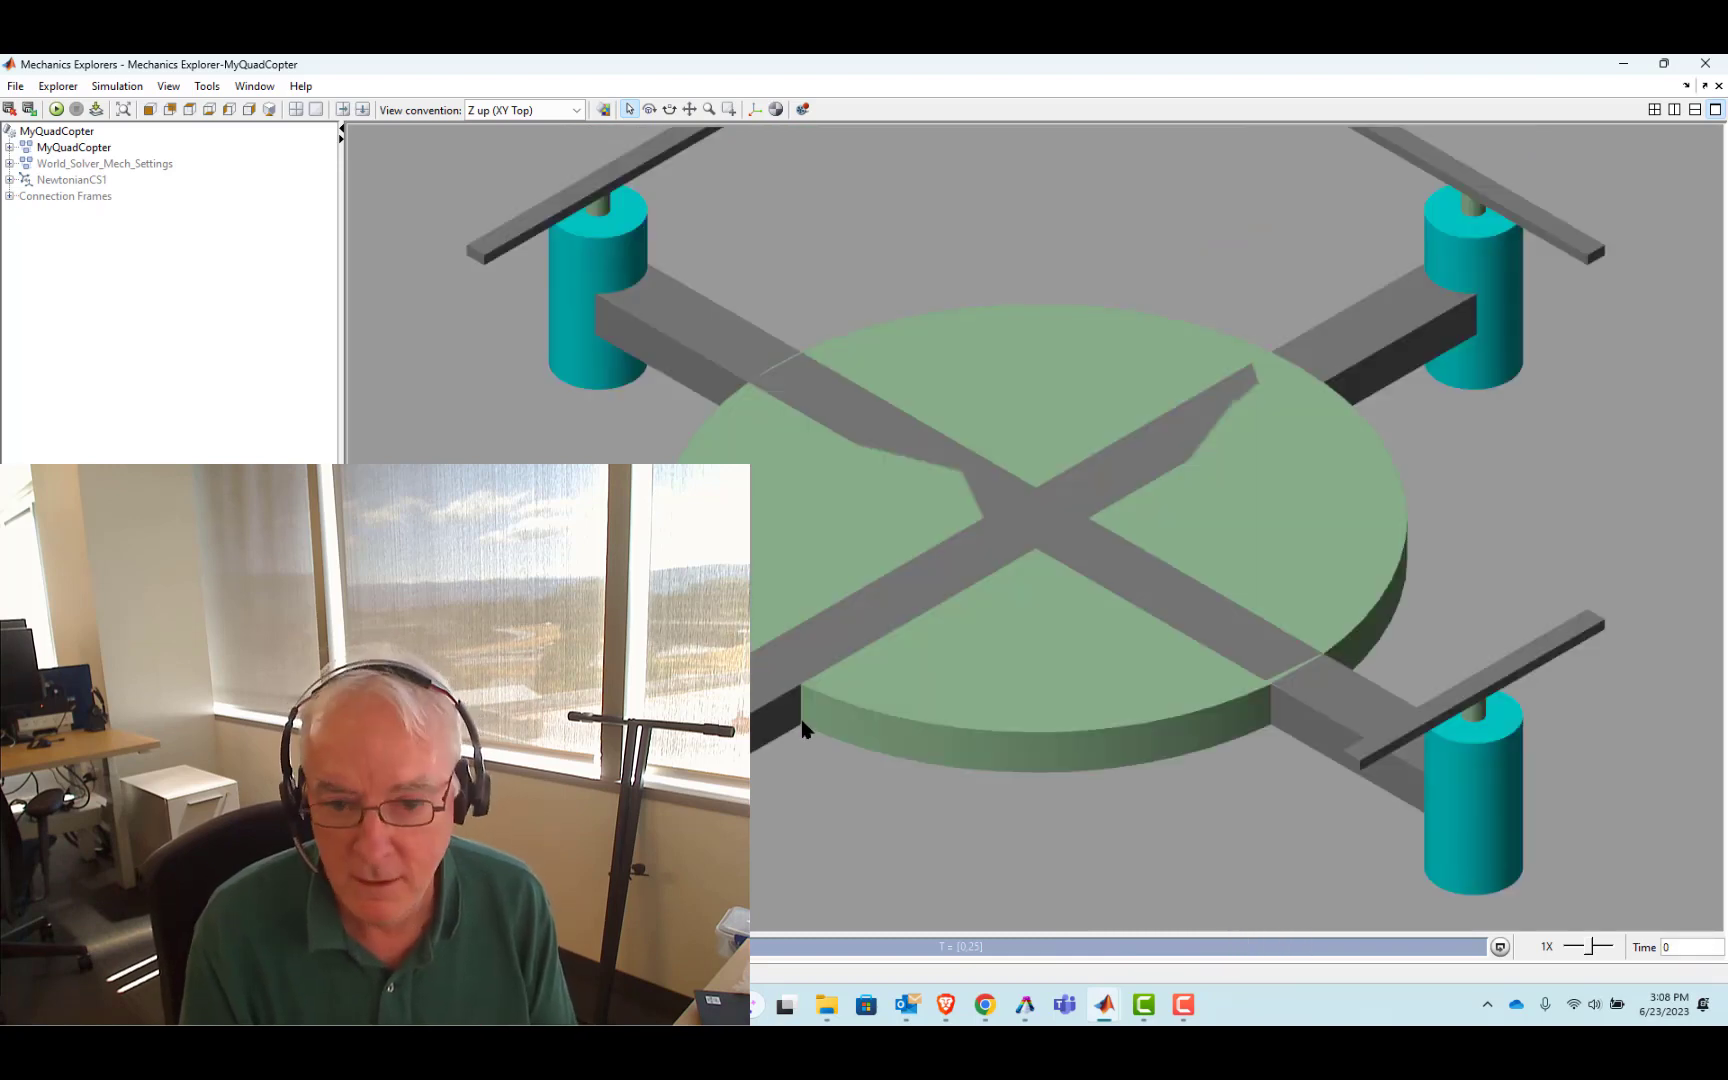
click(1626, 64)
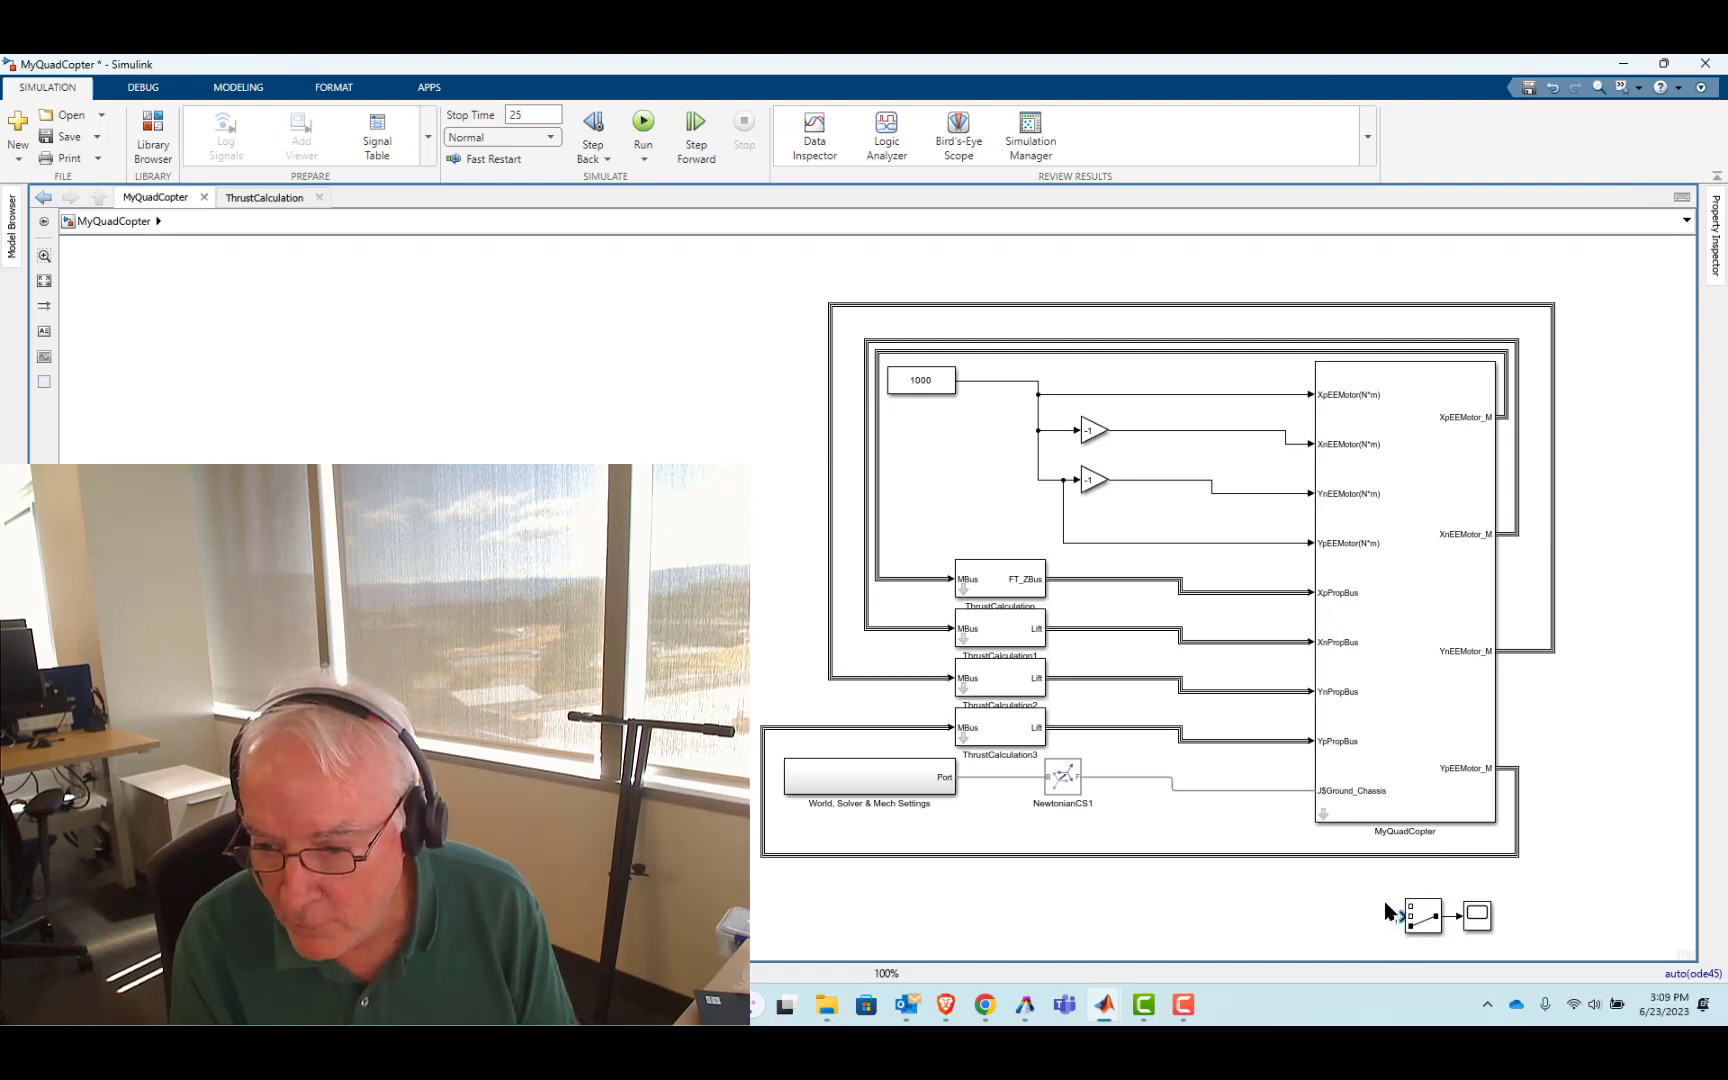
Delete the Switch block feeding the scope
click(1420, 915)
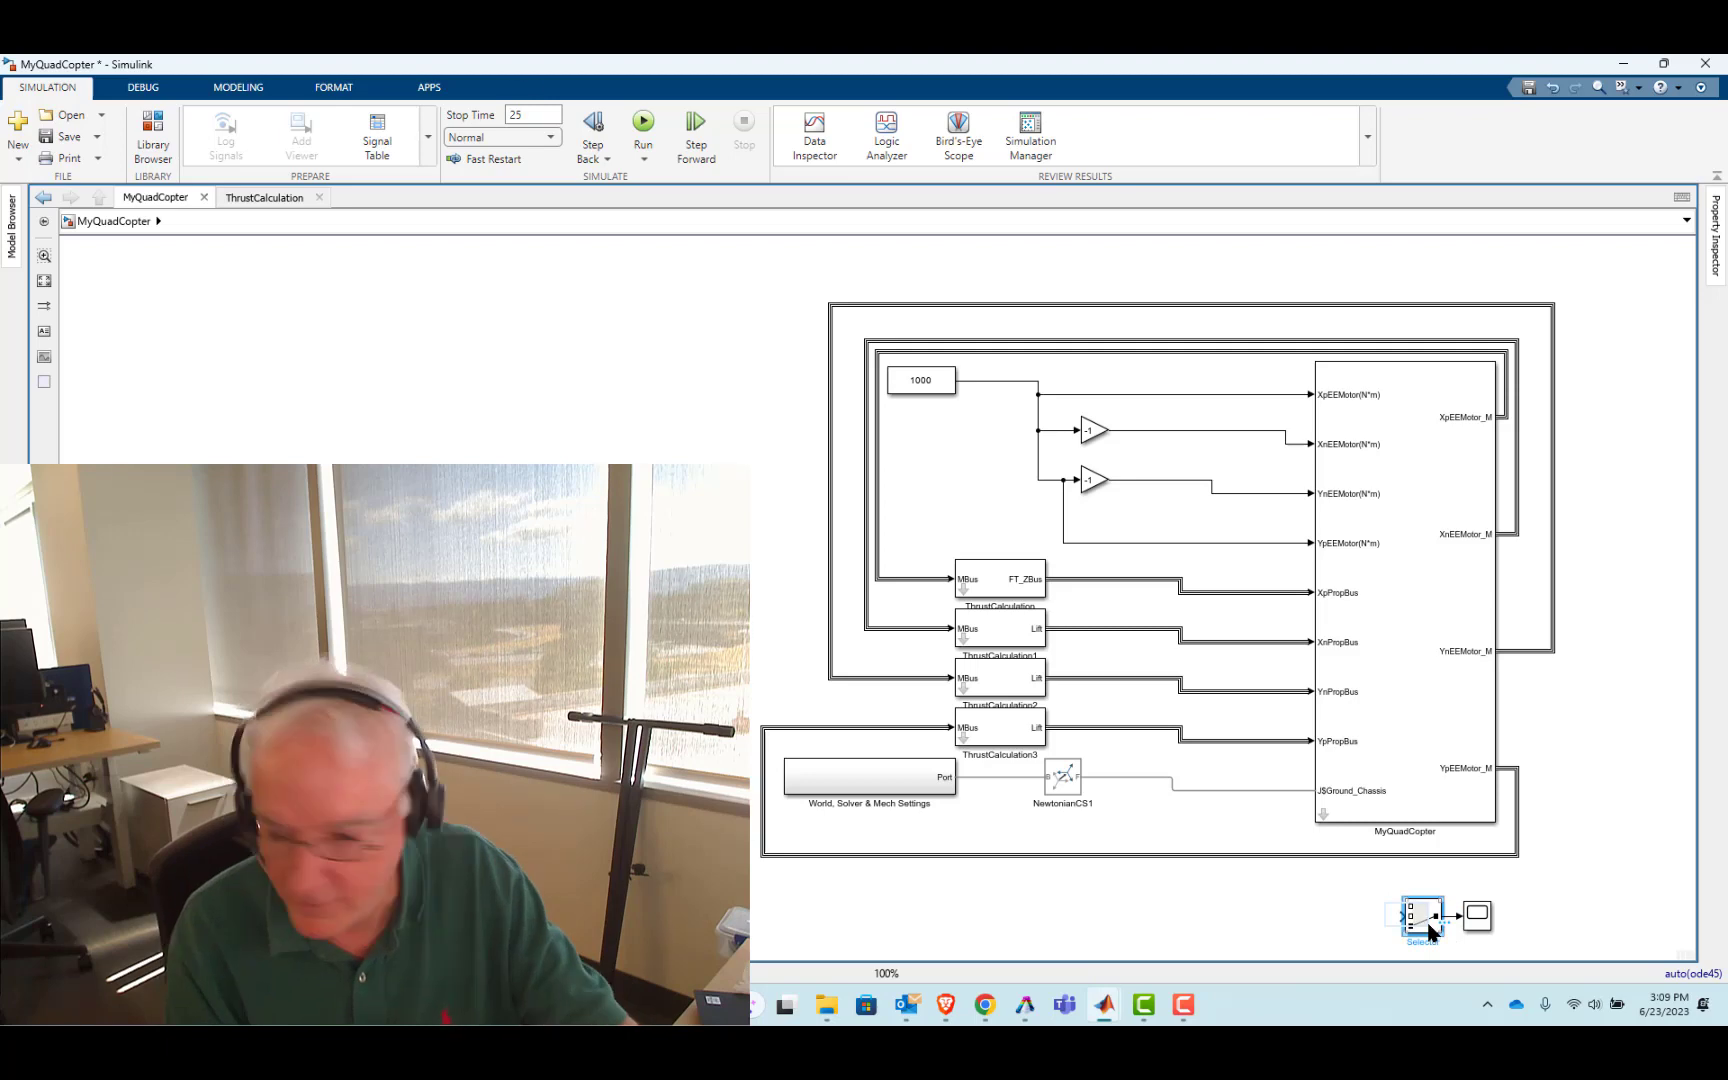
key(Delete)
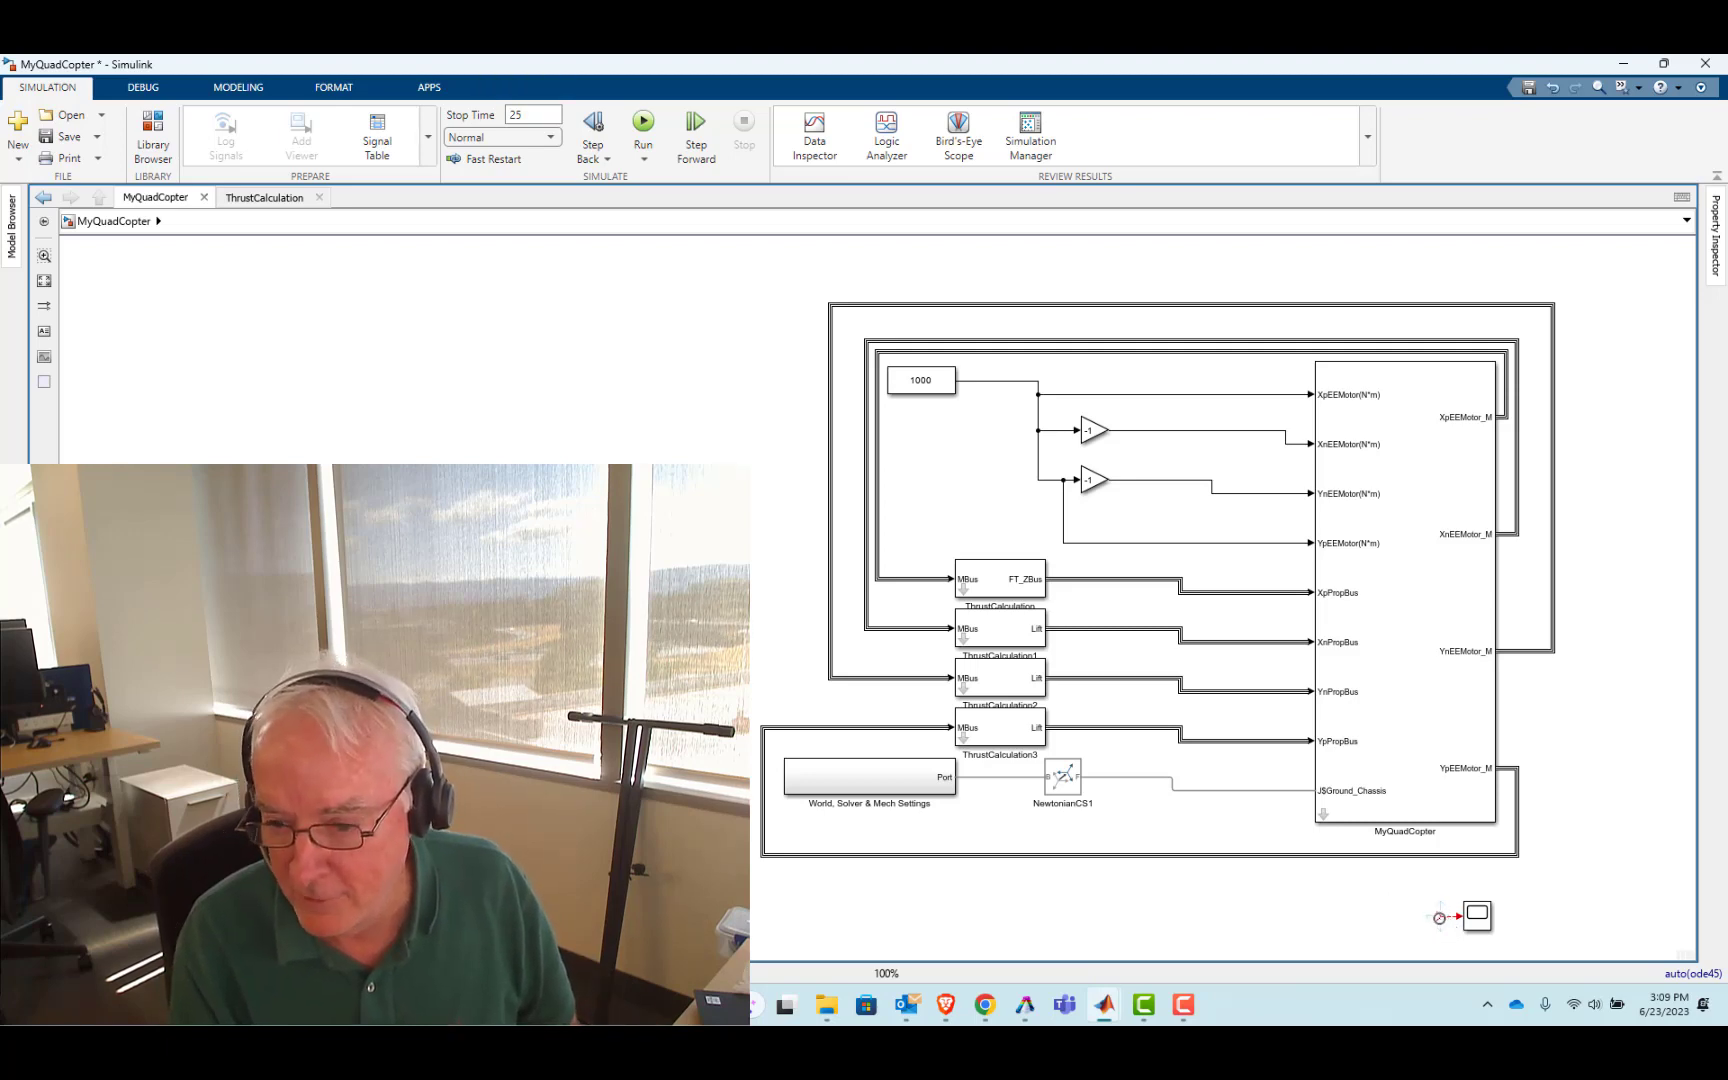
drag(1420, 896, 1507, 938)
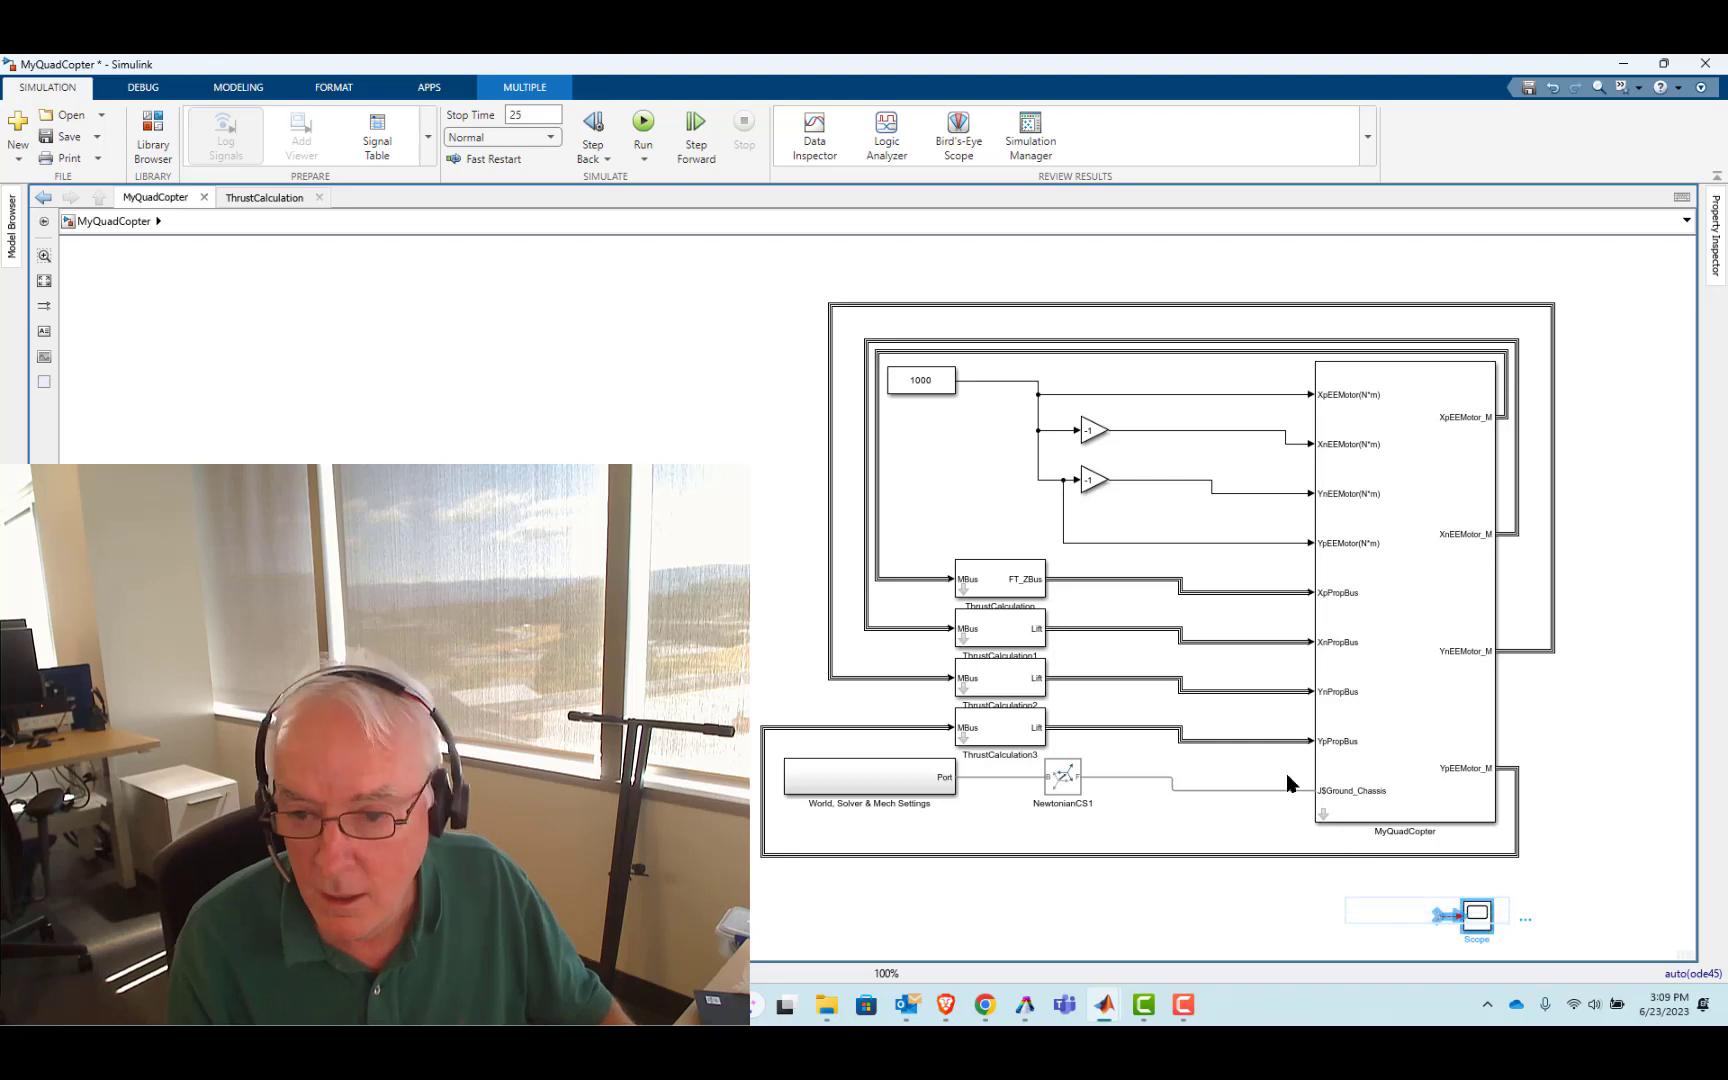
Open MyQuadCopter and step inside the XpEELift_Drag subsystem, cancelling its mask dialog
double_click(1322, 815)
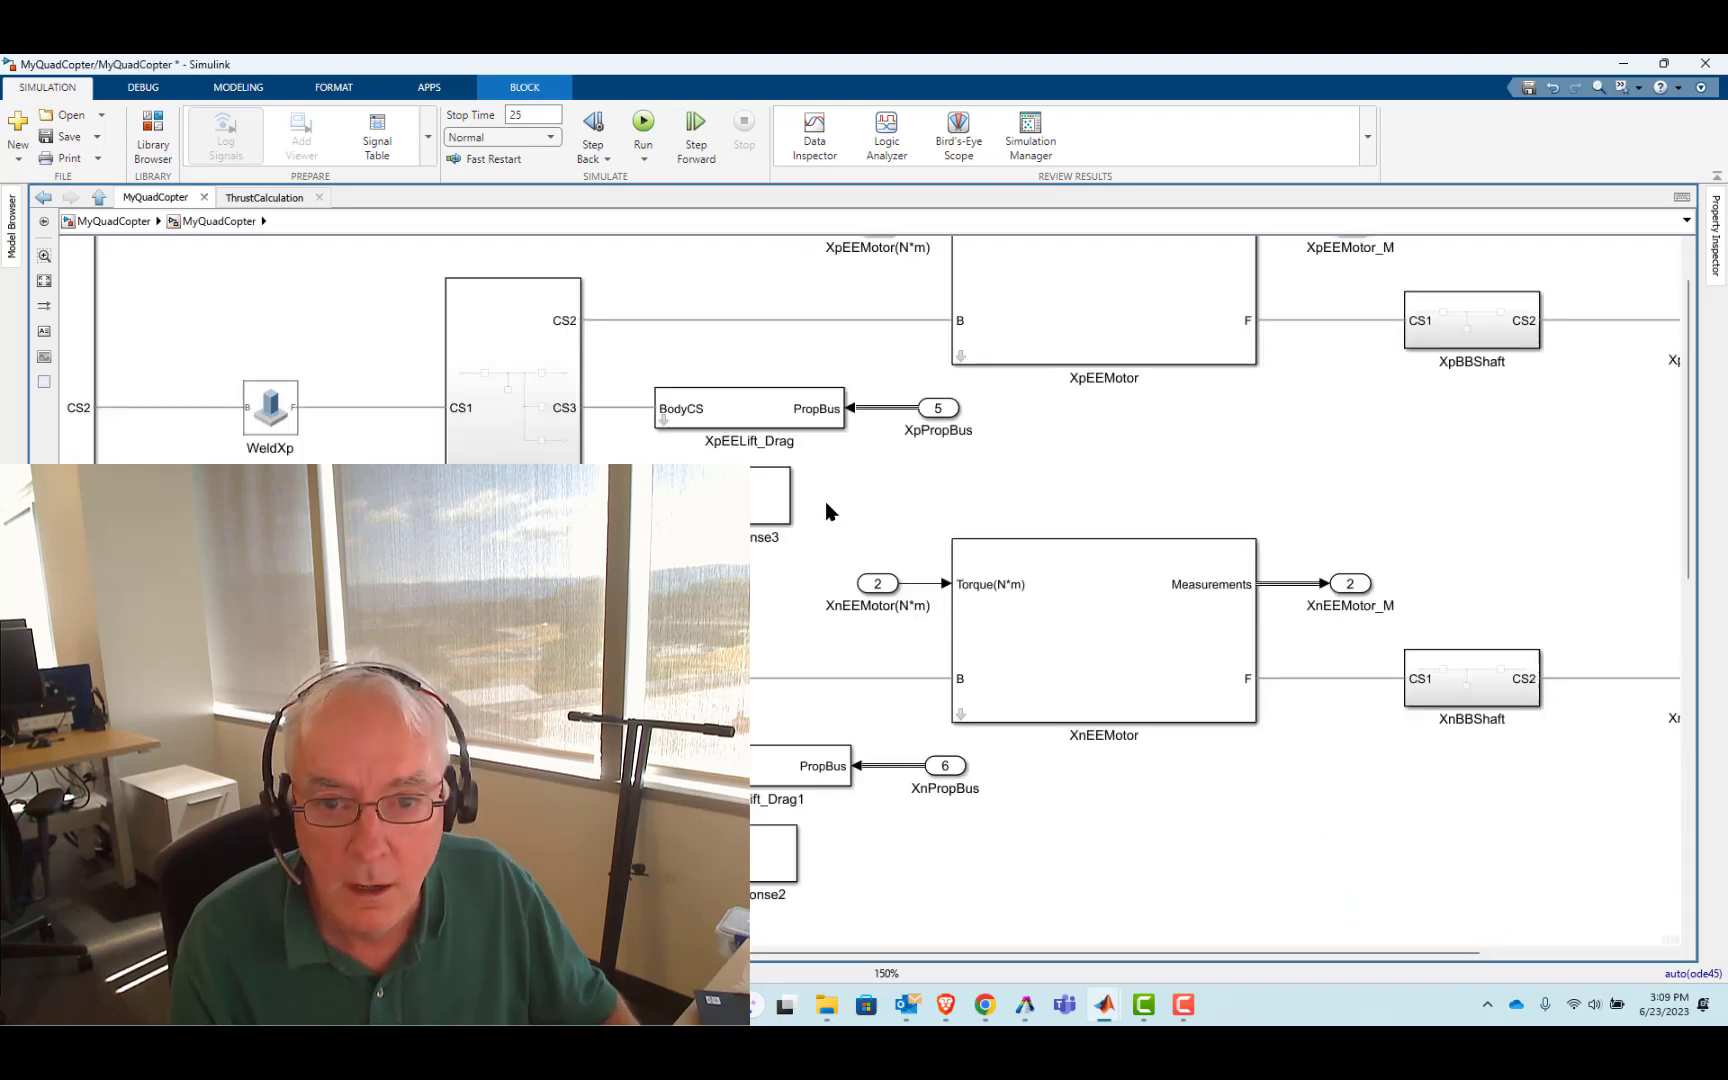
double_click(745, 415)
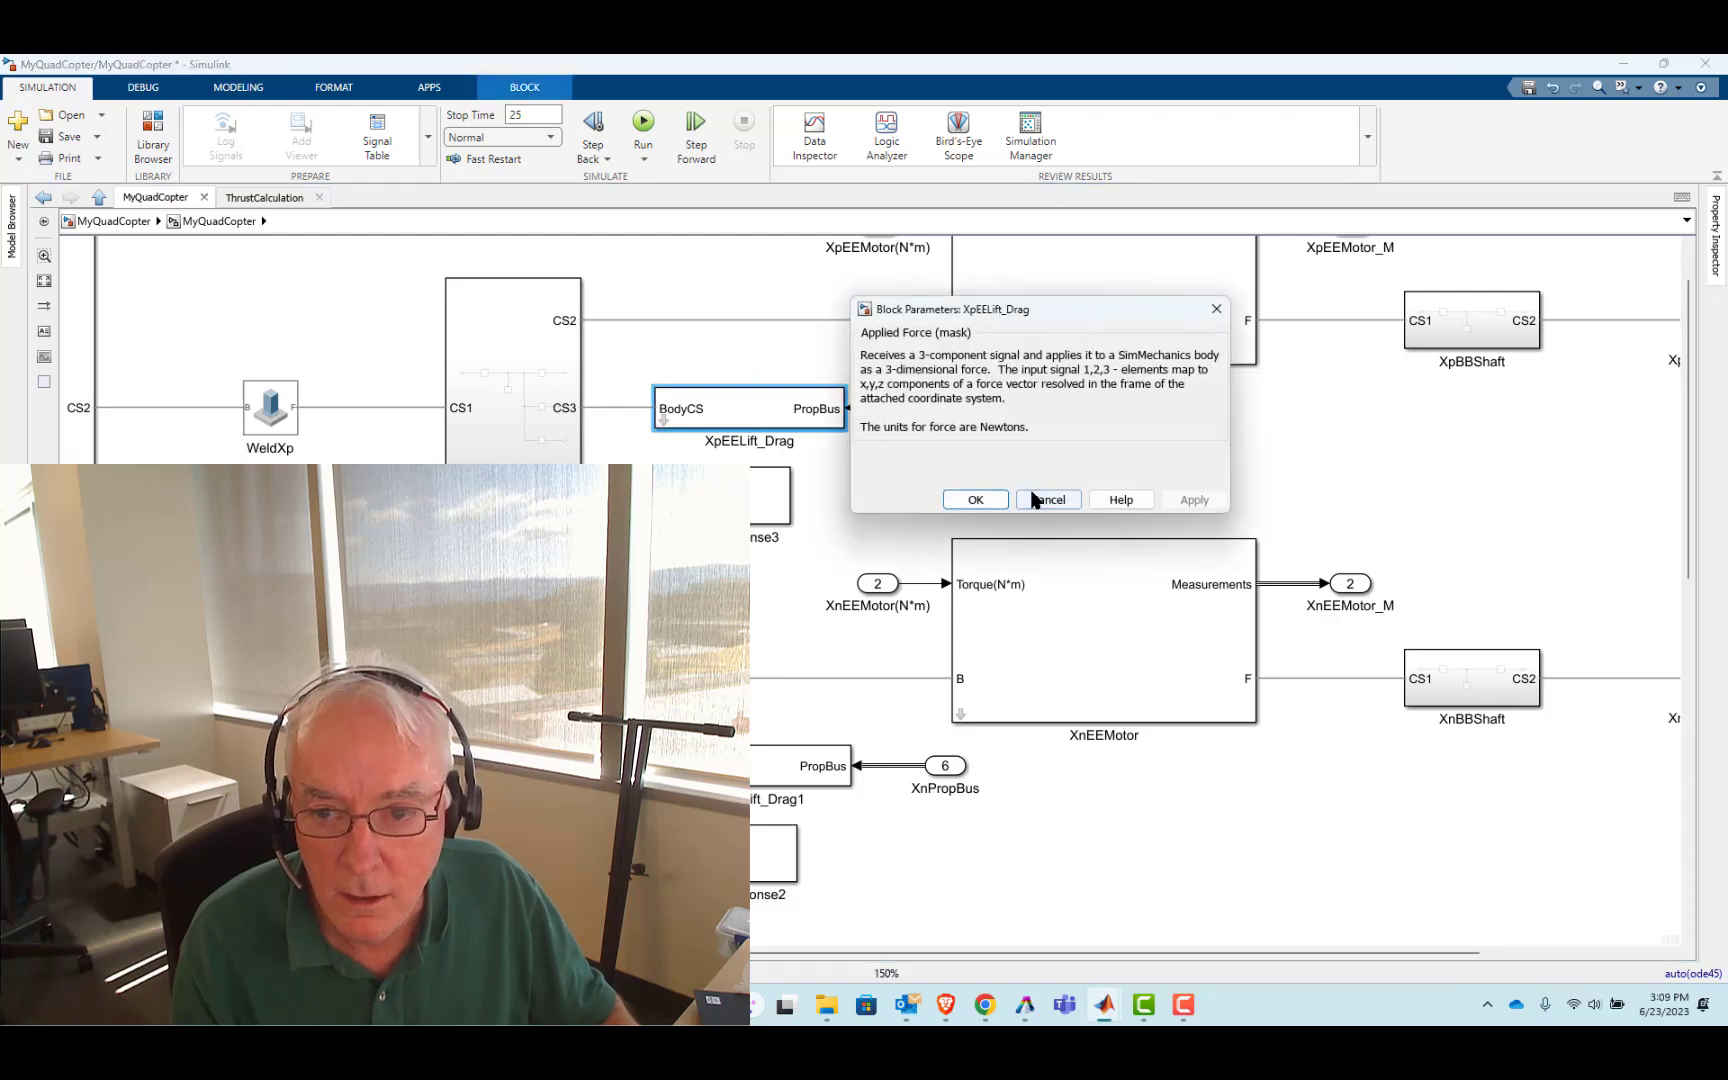
click(1040, 499)
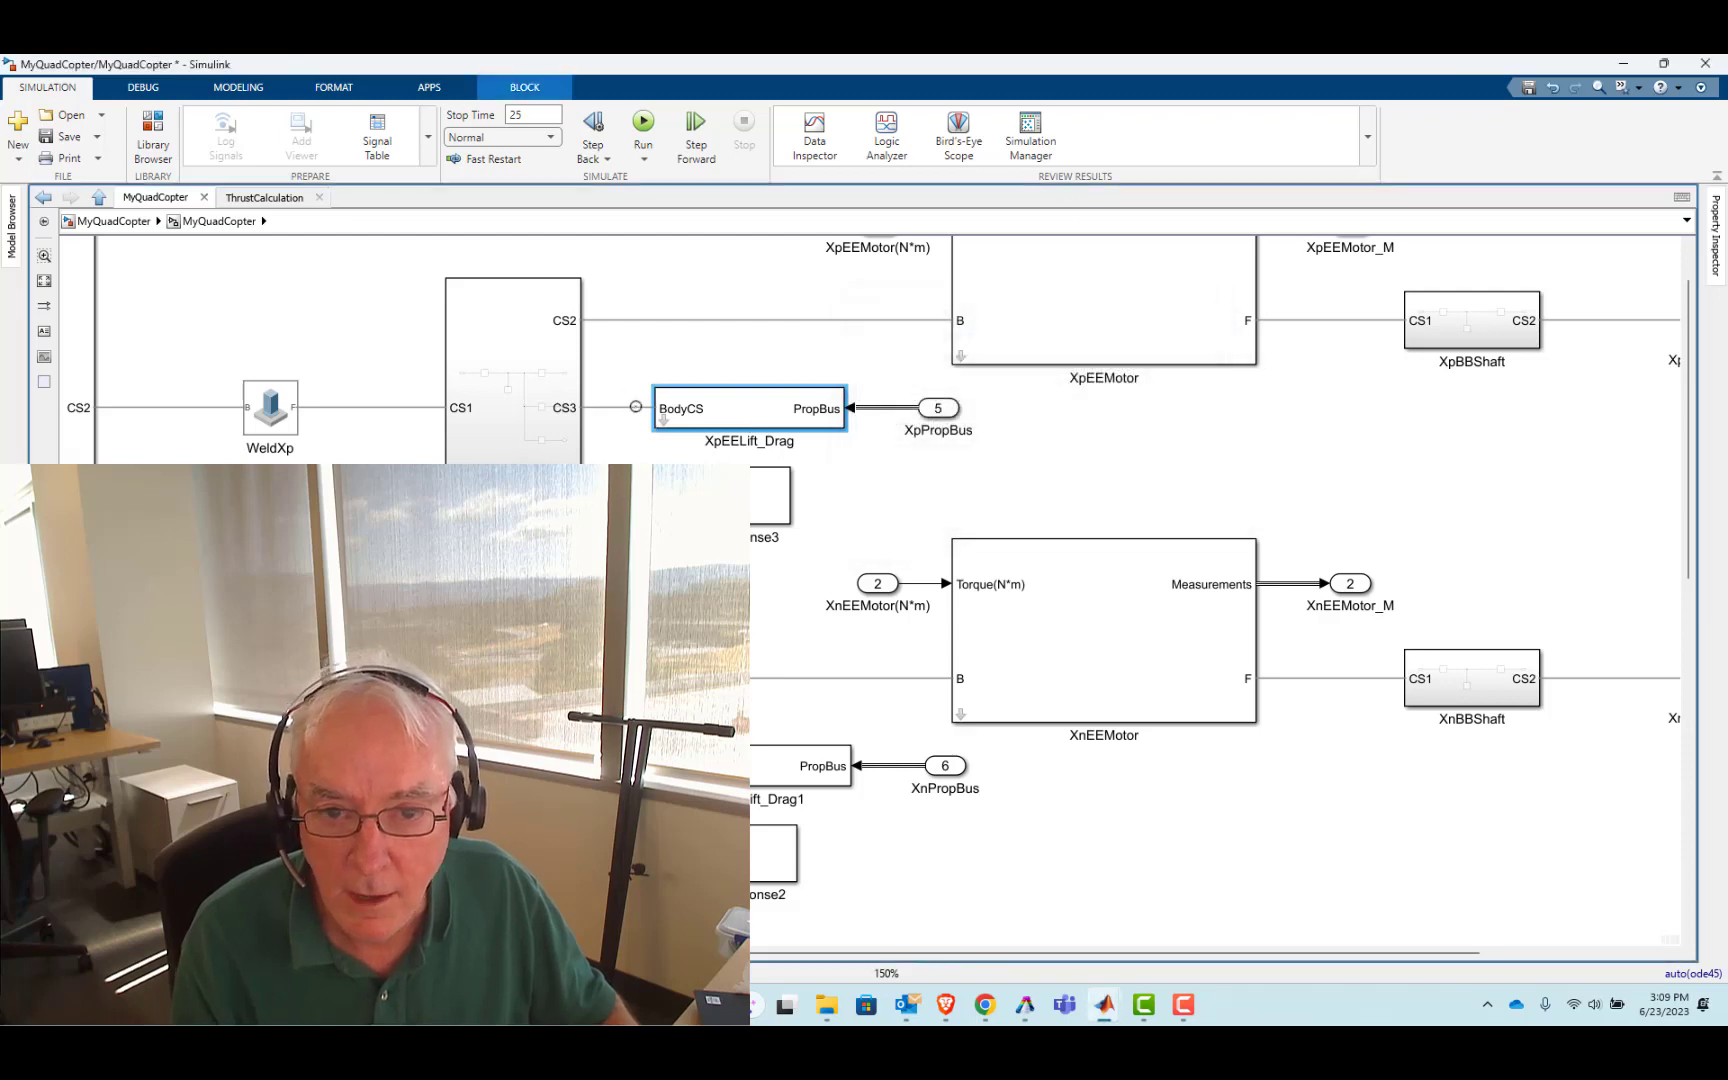
click(662, 418)
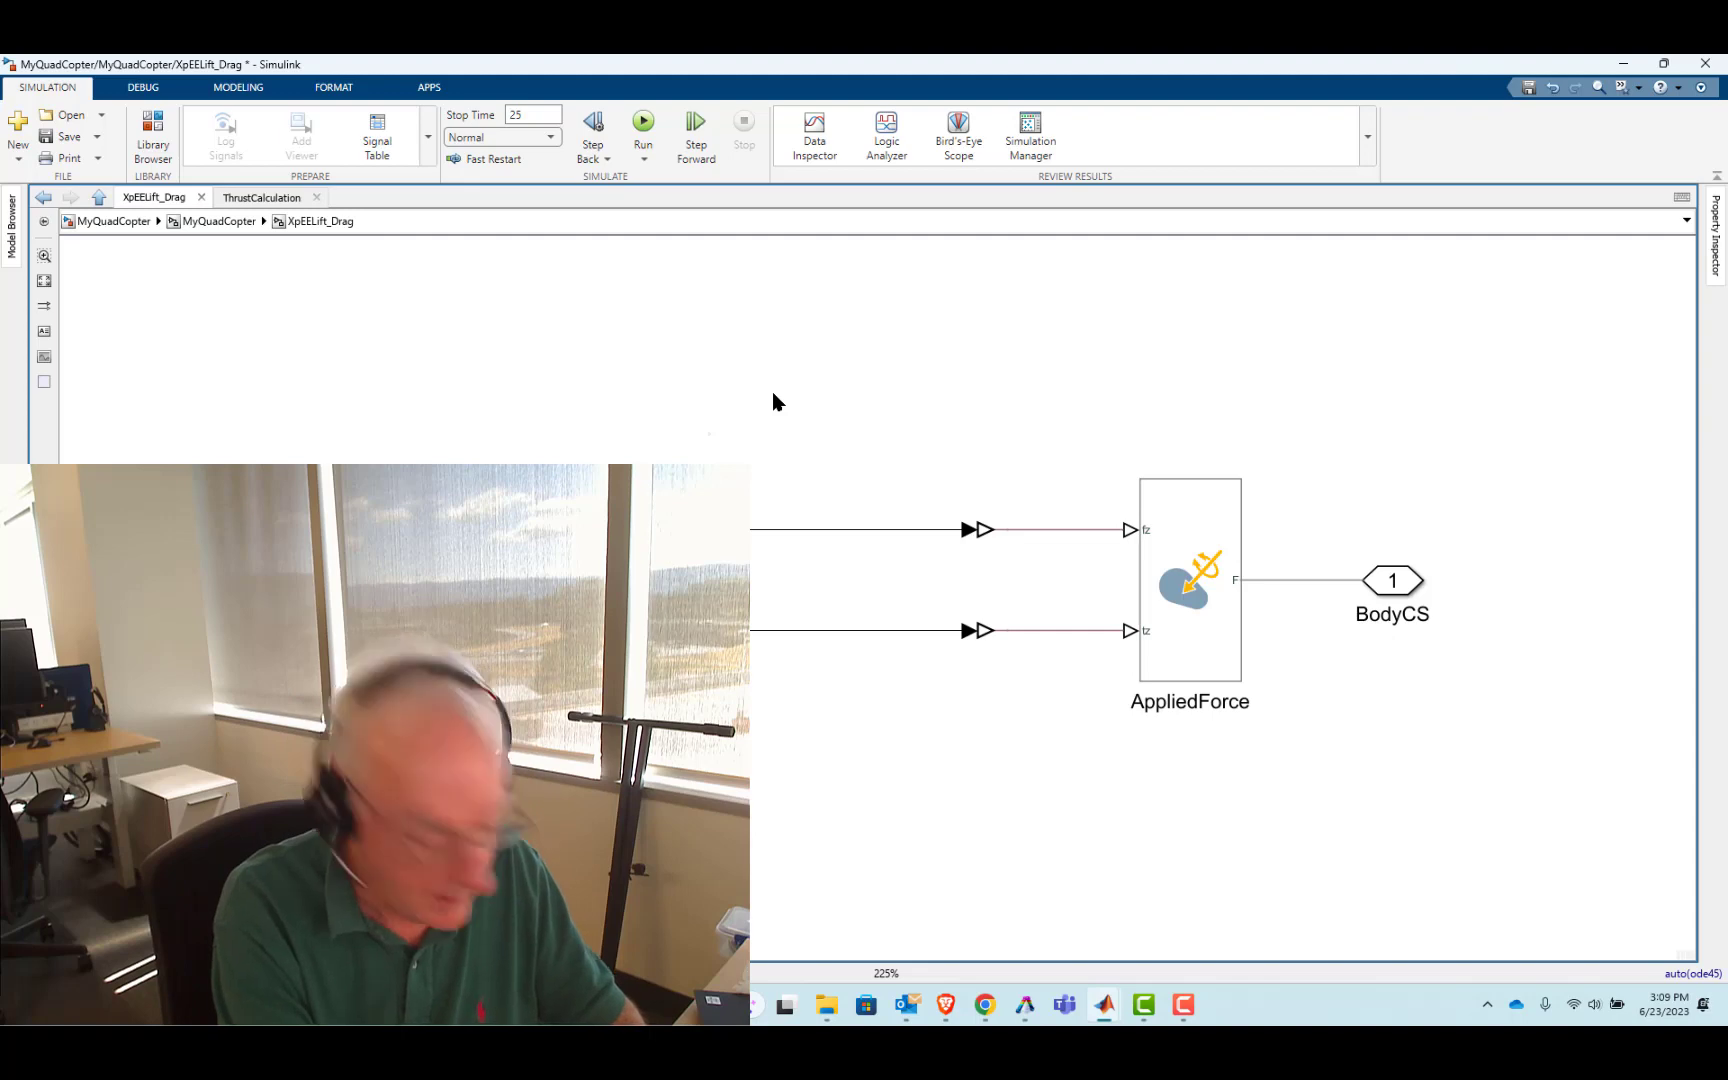
Insert a Scope above AppliedForce and connect the fz and tz signals to it
text(scope)
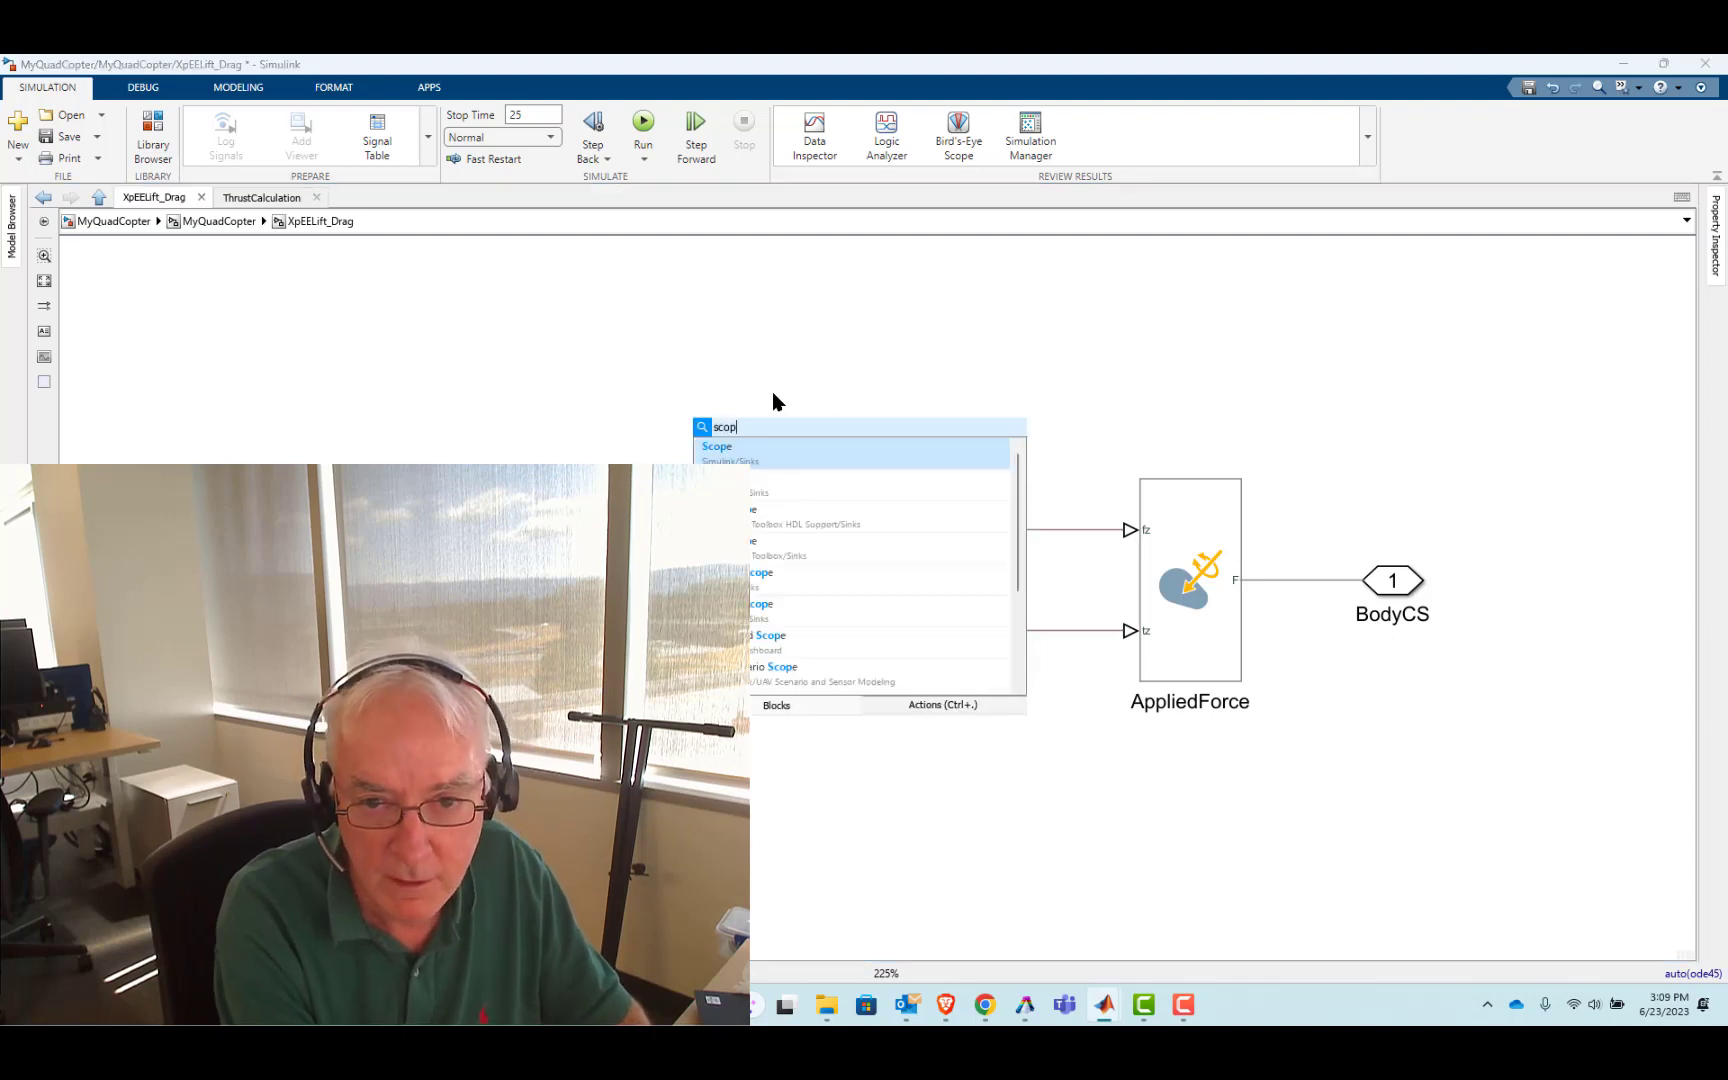
key(Return)
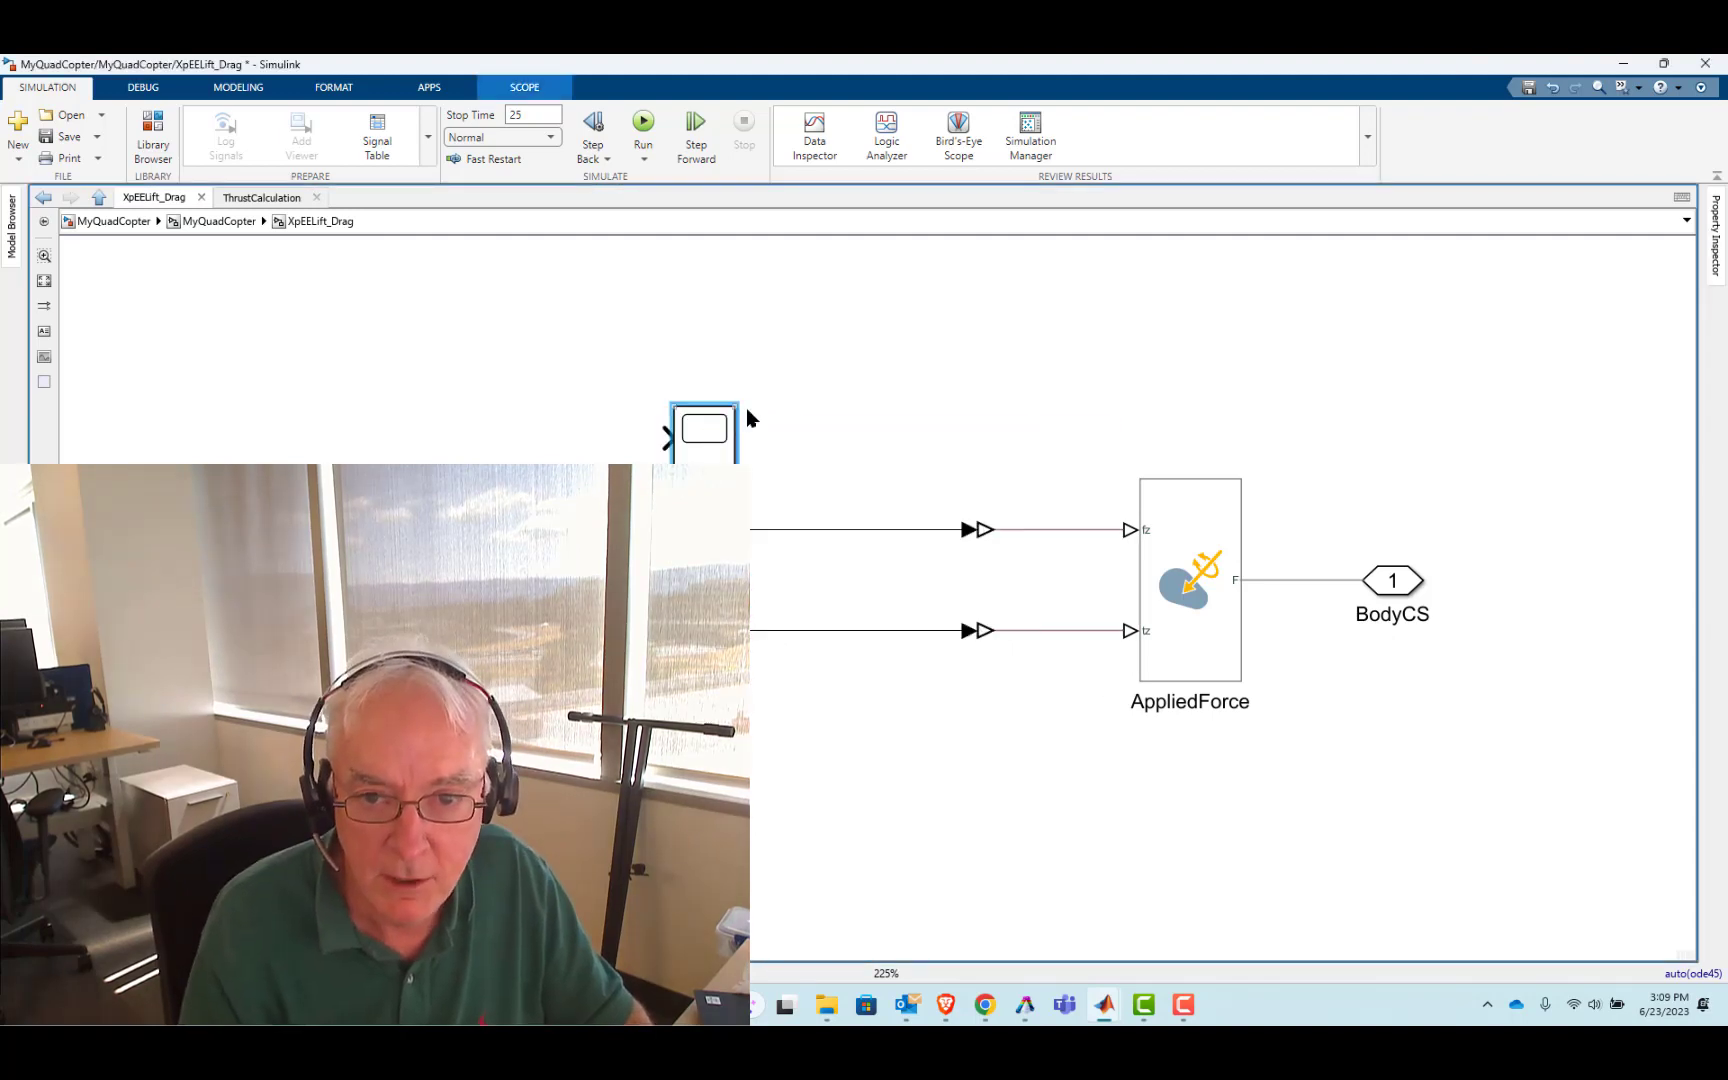
drag(706, 444, 950, 432)
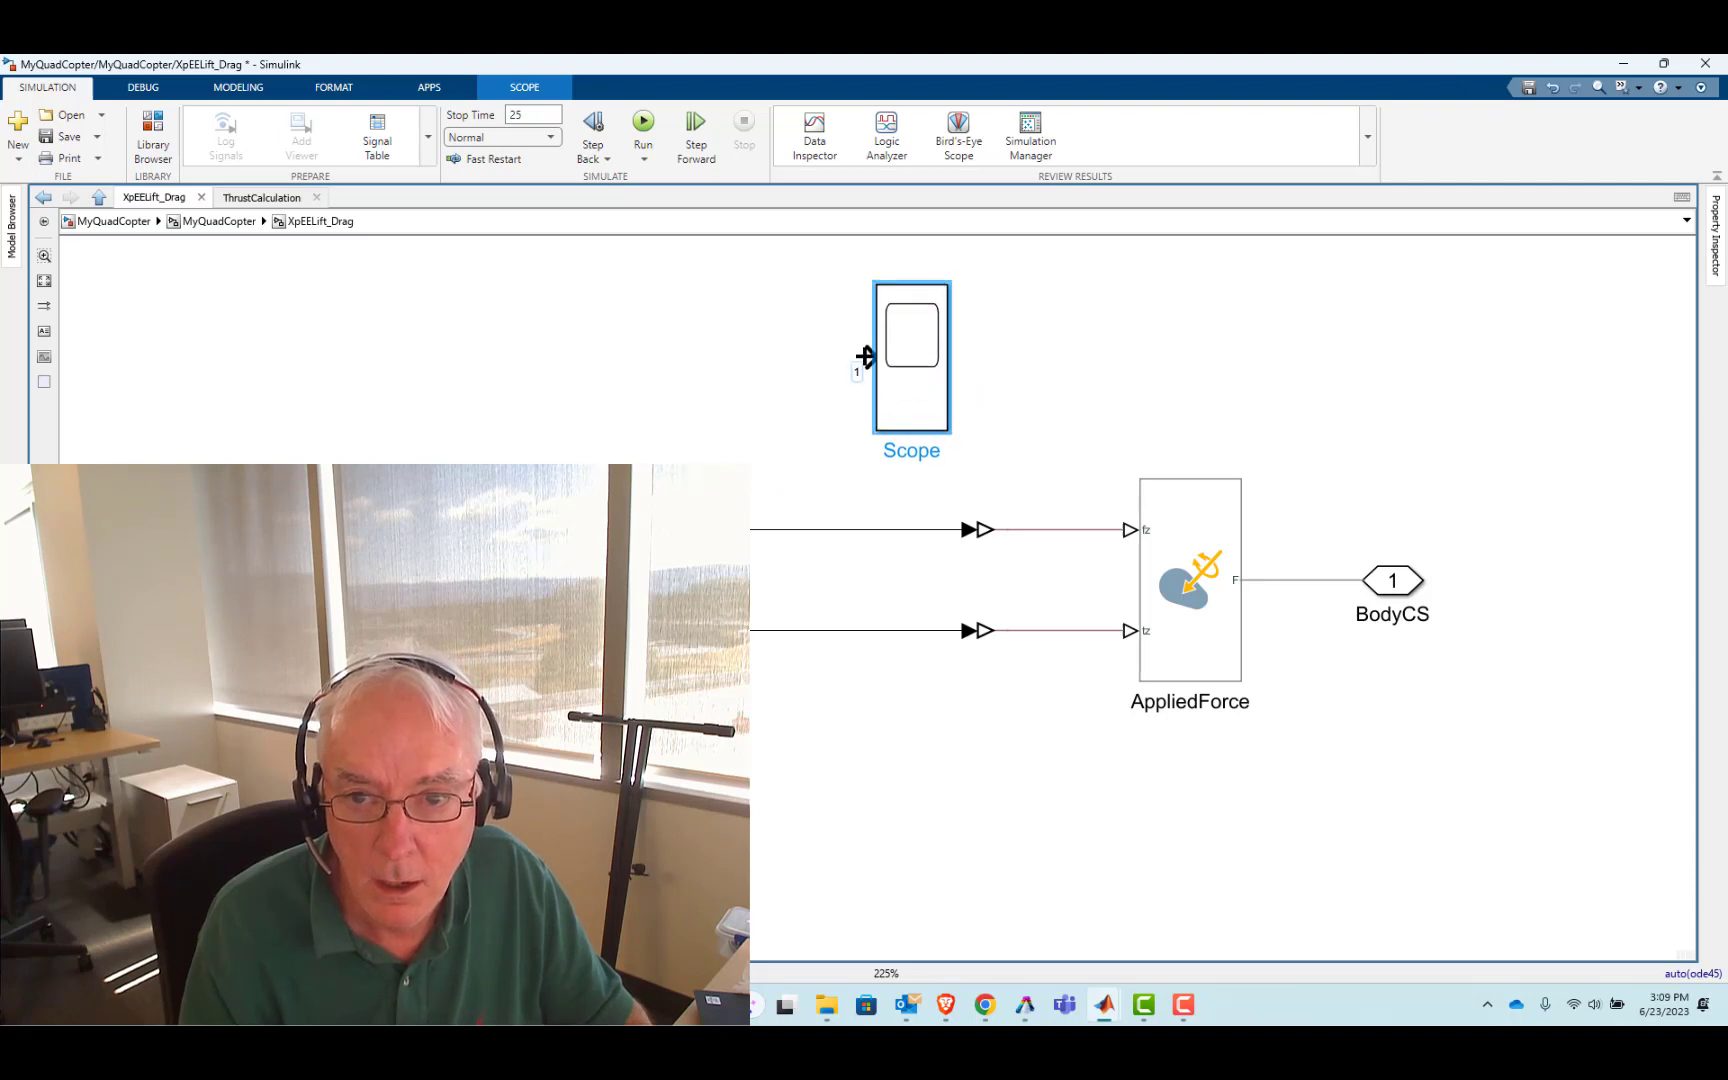
mouse_move(865, 356)
mouse_down()
mouse_move(821, 359)
mouse_move(718, 529)
mouse_up()
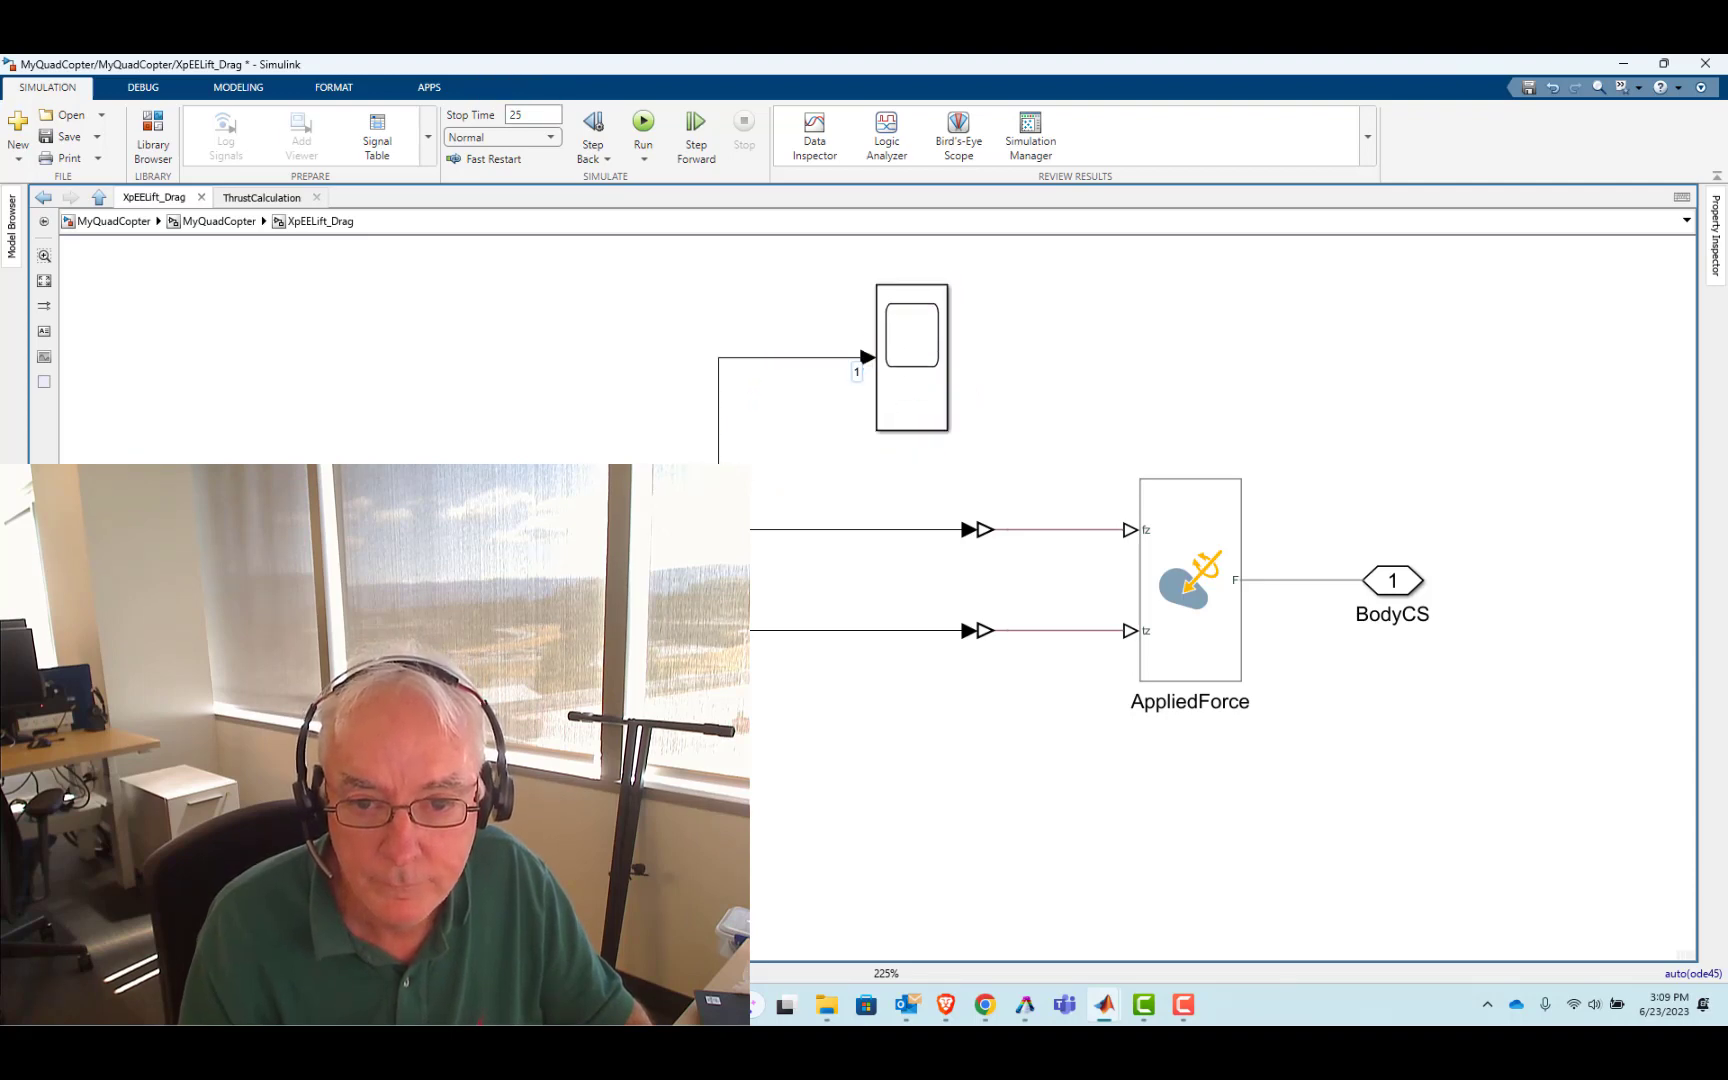
mouse_move(779, 631)
mouse_down()
mouse_move(813, 421)
mouse_move(871, 399)
mouse_up()
Open the Scope window and run the simulation to plot ForceZ and TorqueZ
click(909, 345)
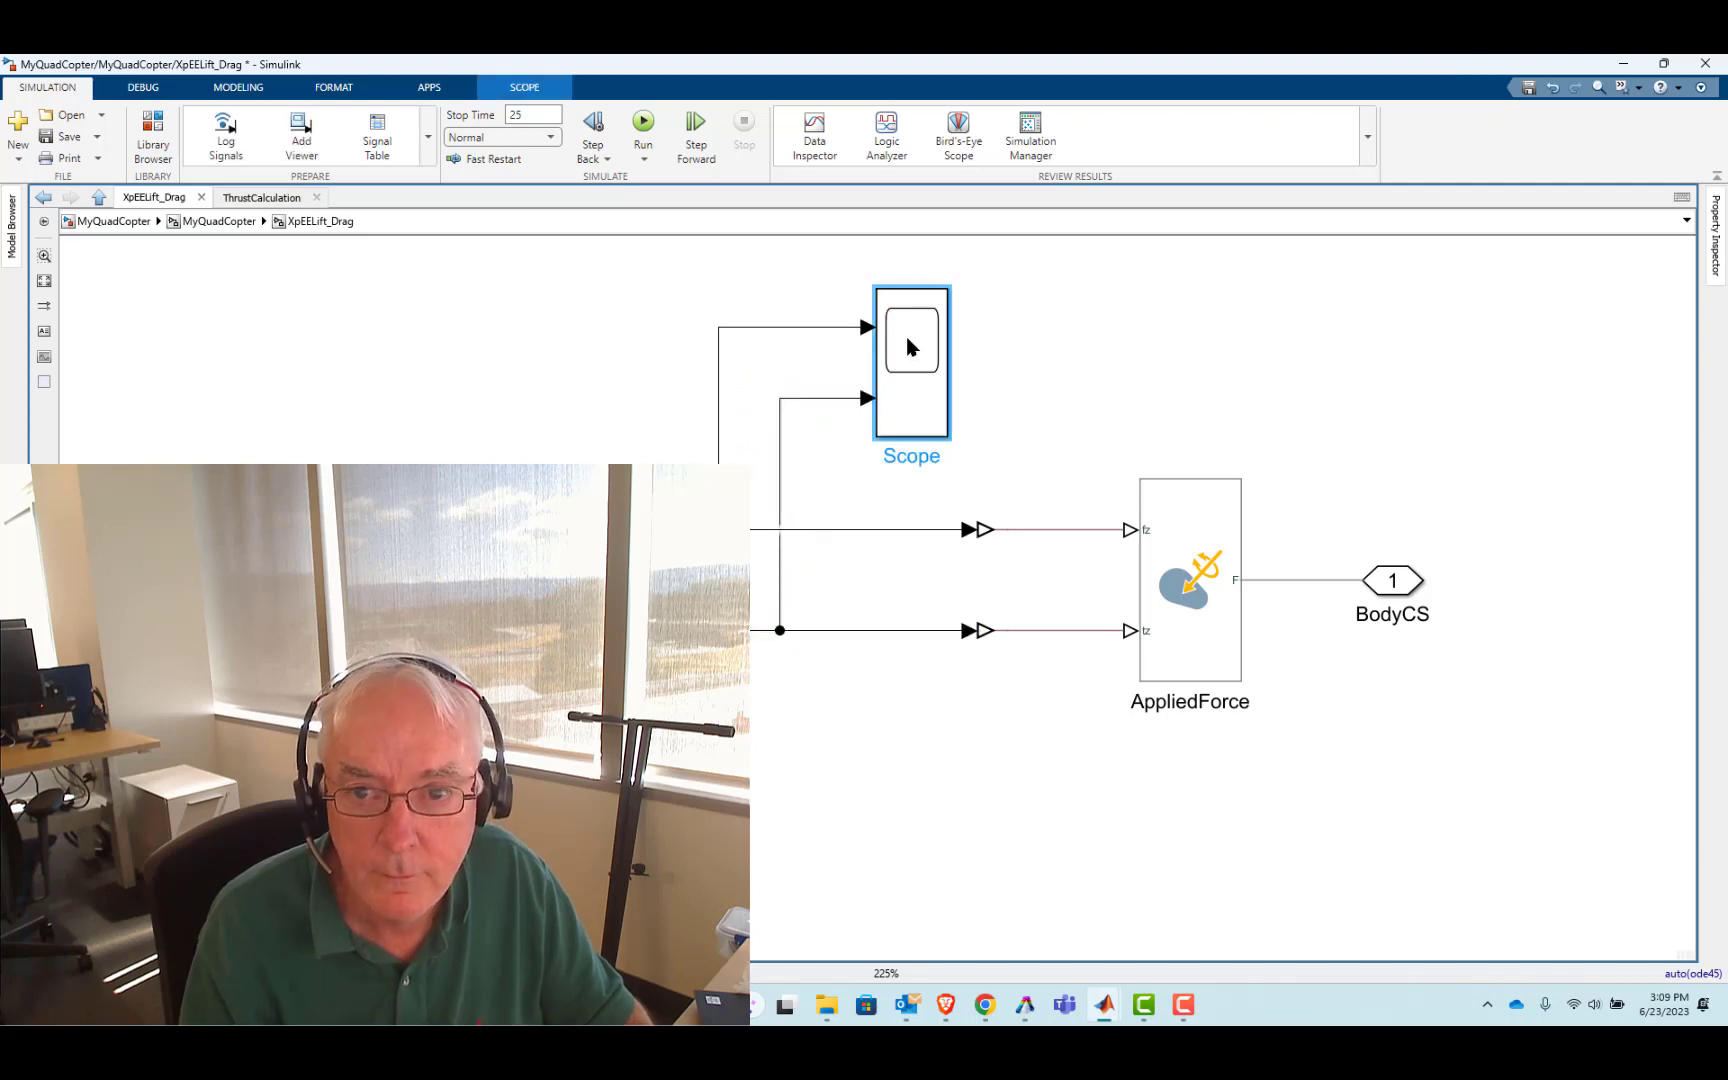
double_click(909, 345)
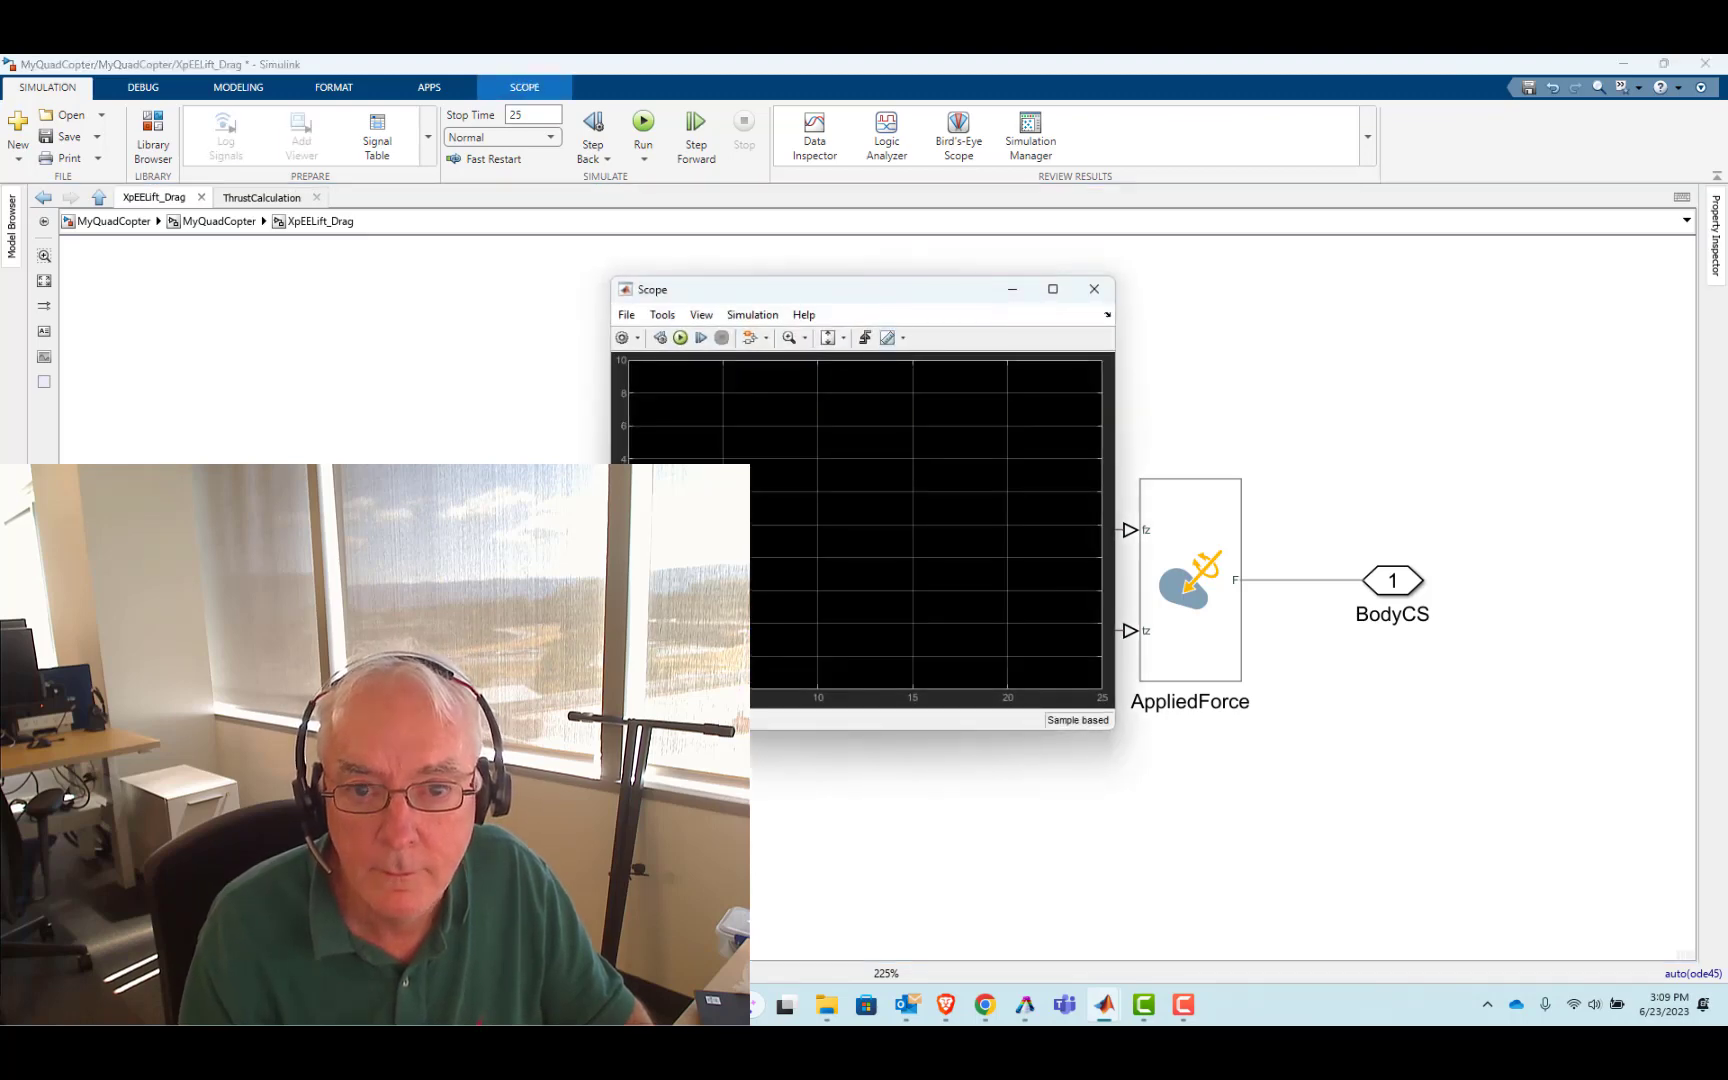
click(681, 342)
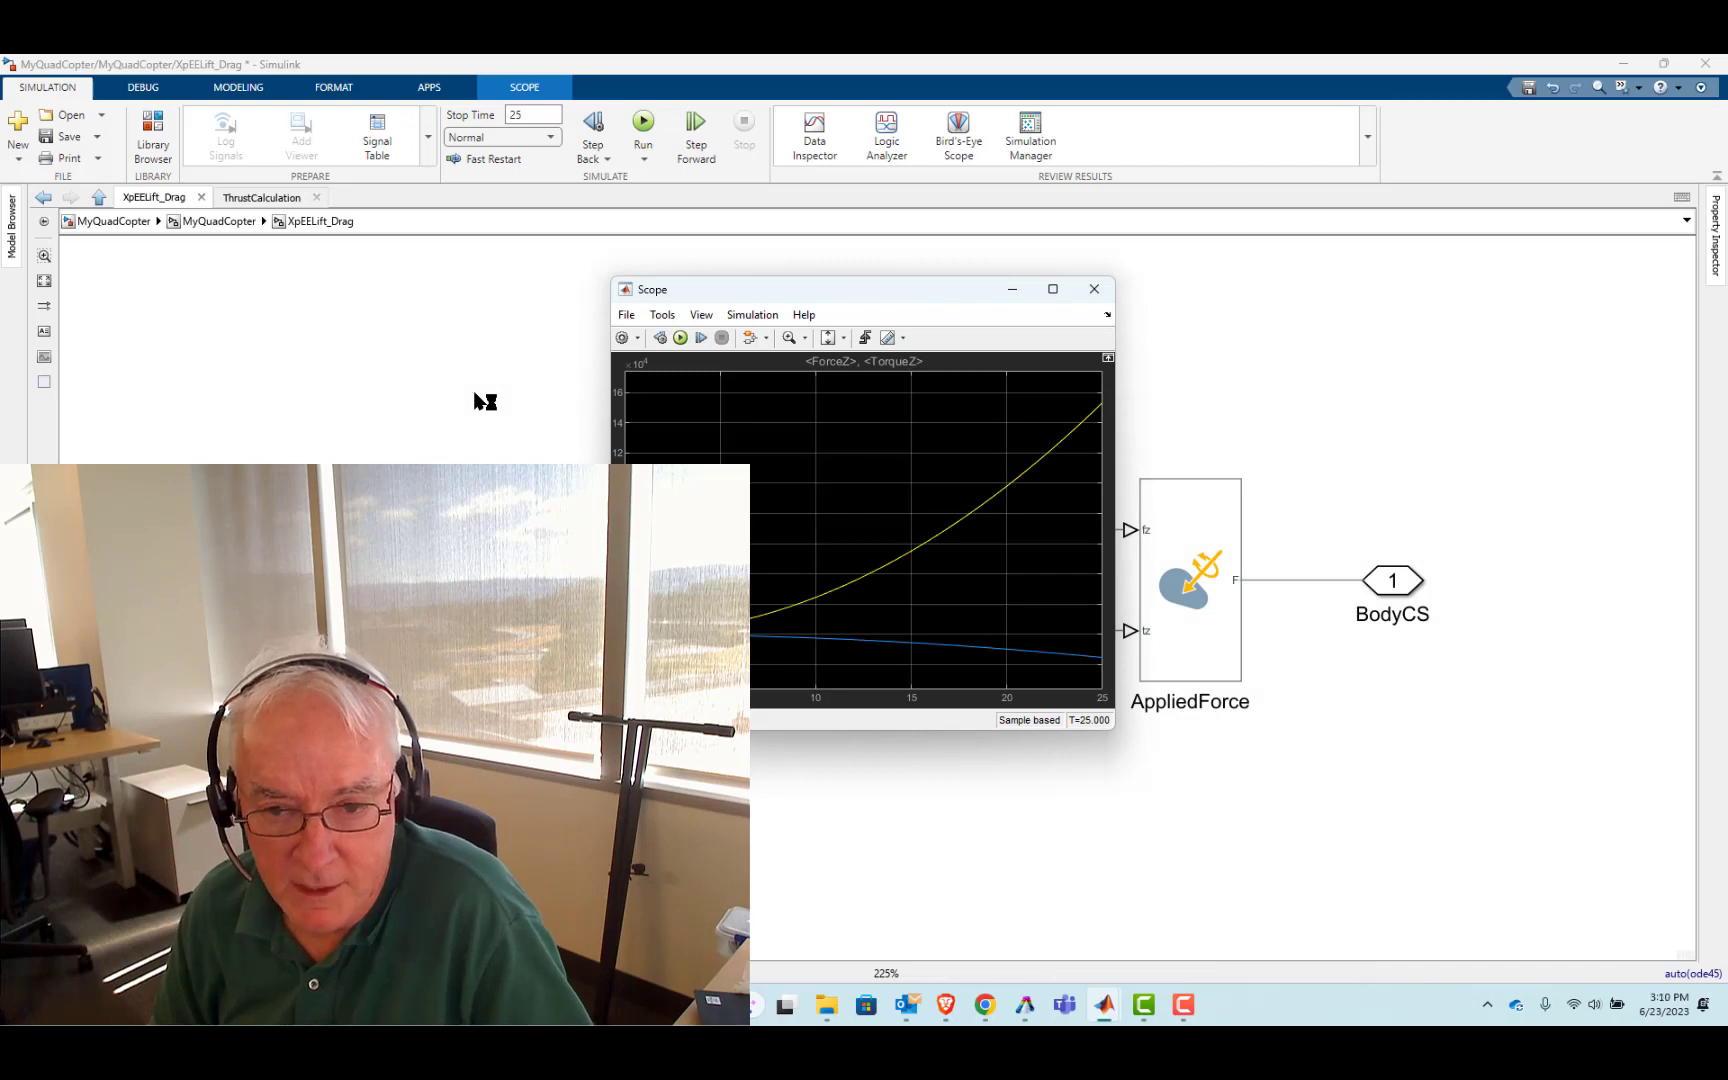
click(702, 316)
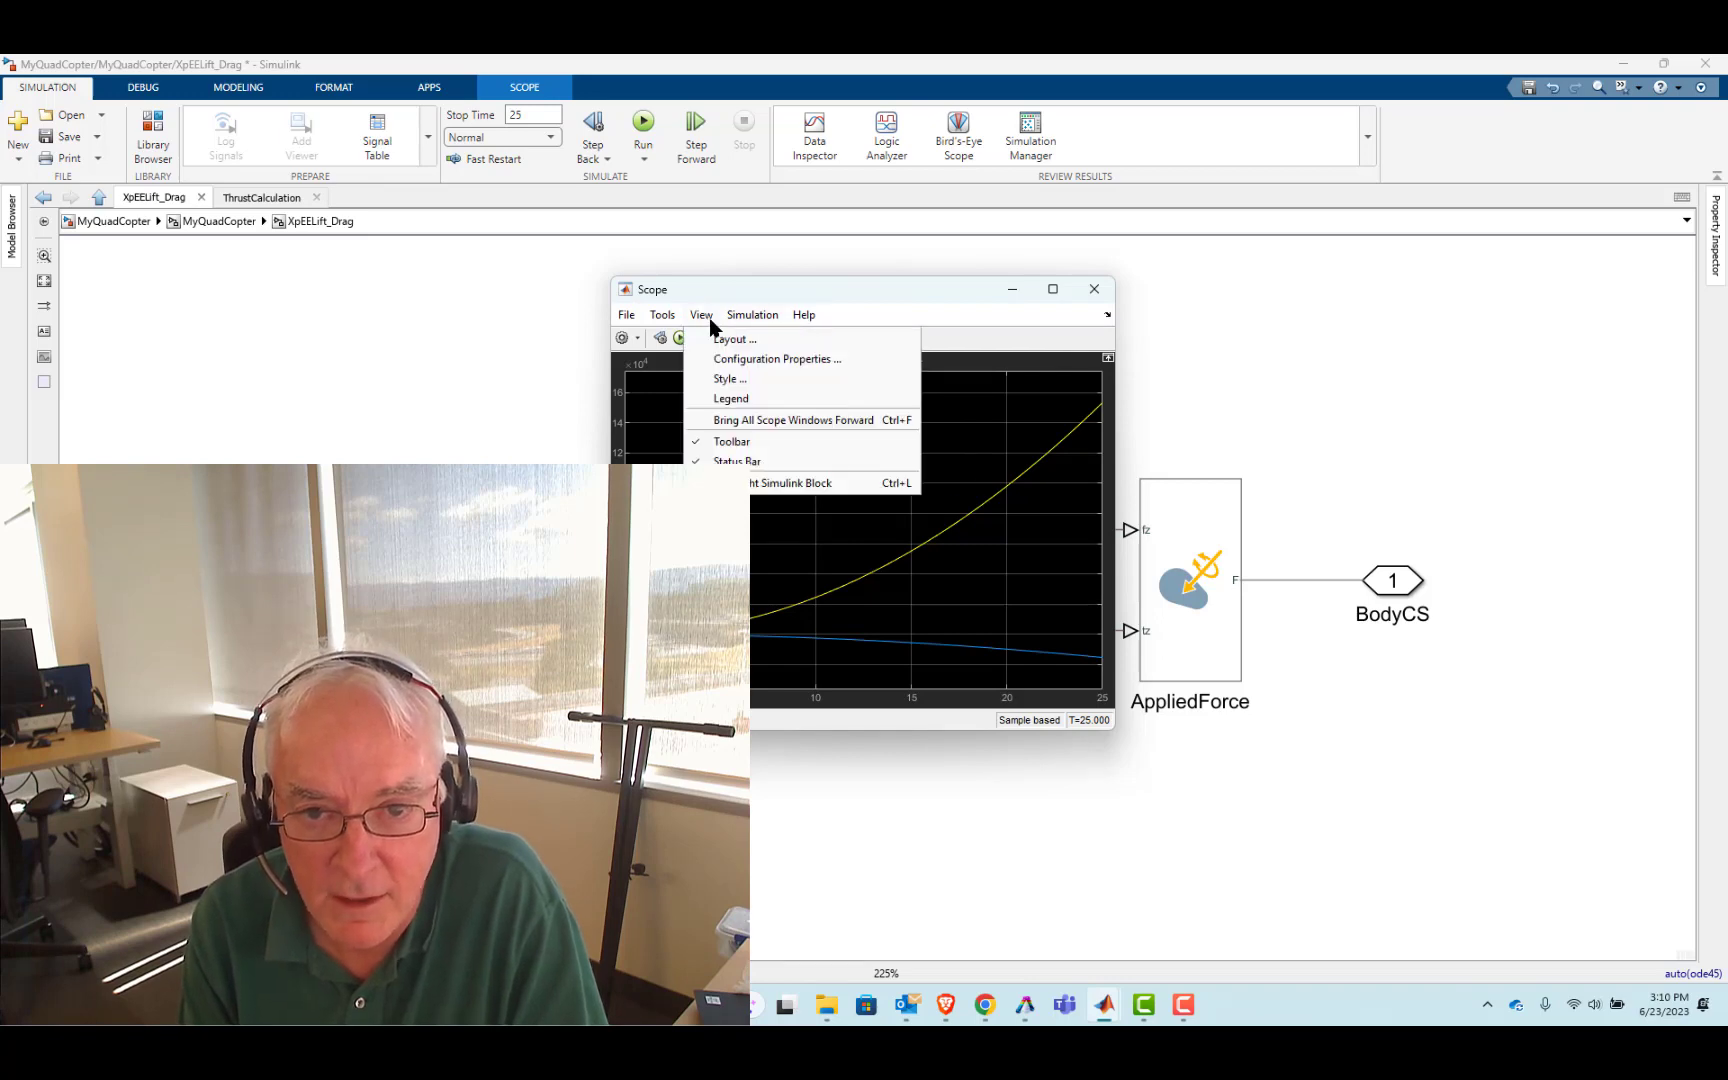
Set the Scope layout to a 2-row by 1-column grid, with ForceZ above TorqueZ
click(721, 345)
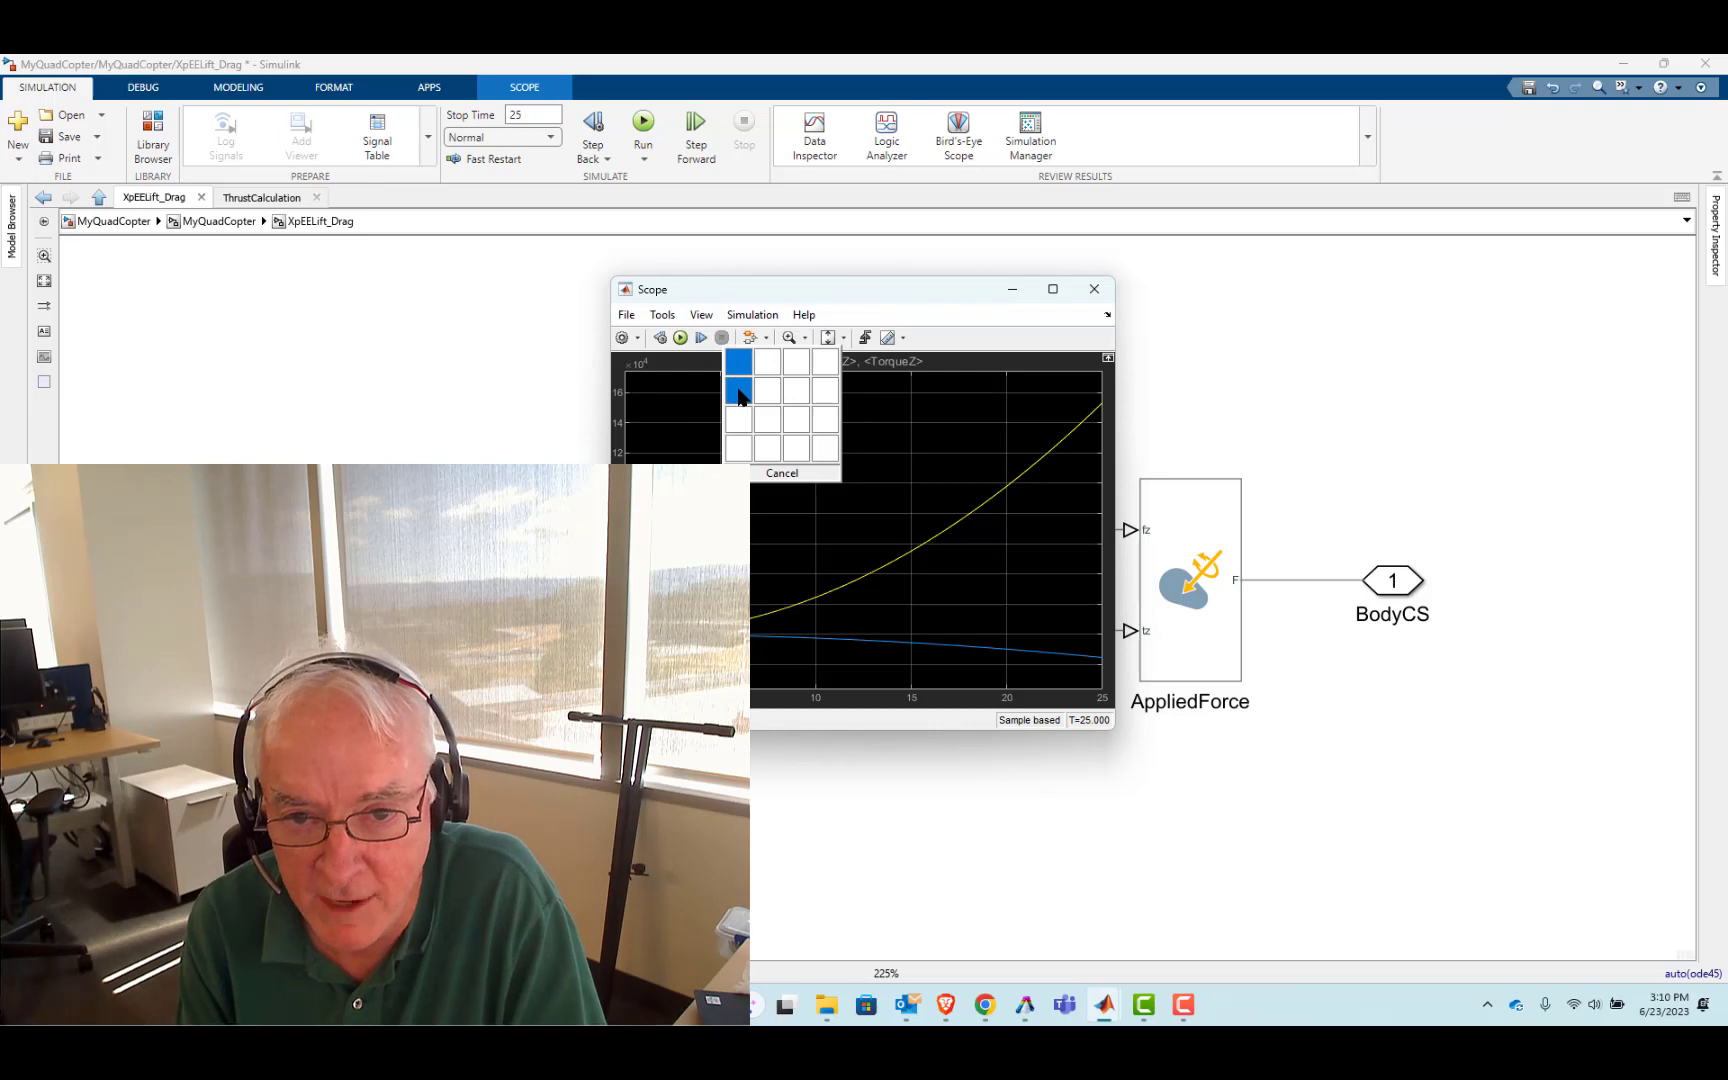
click(739, 397)
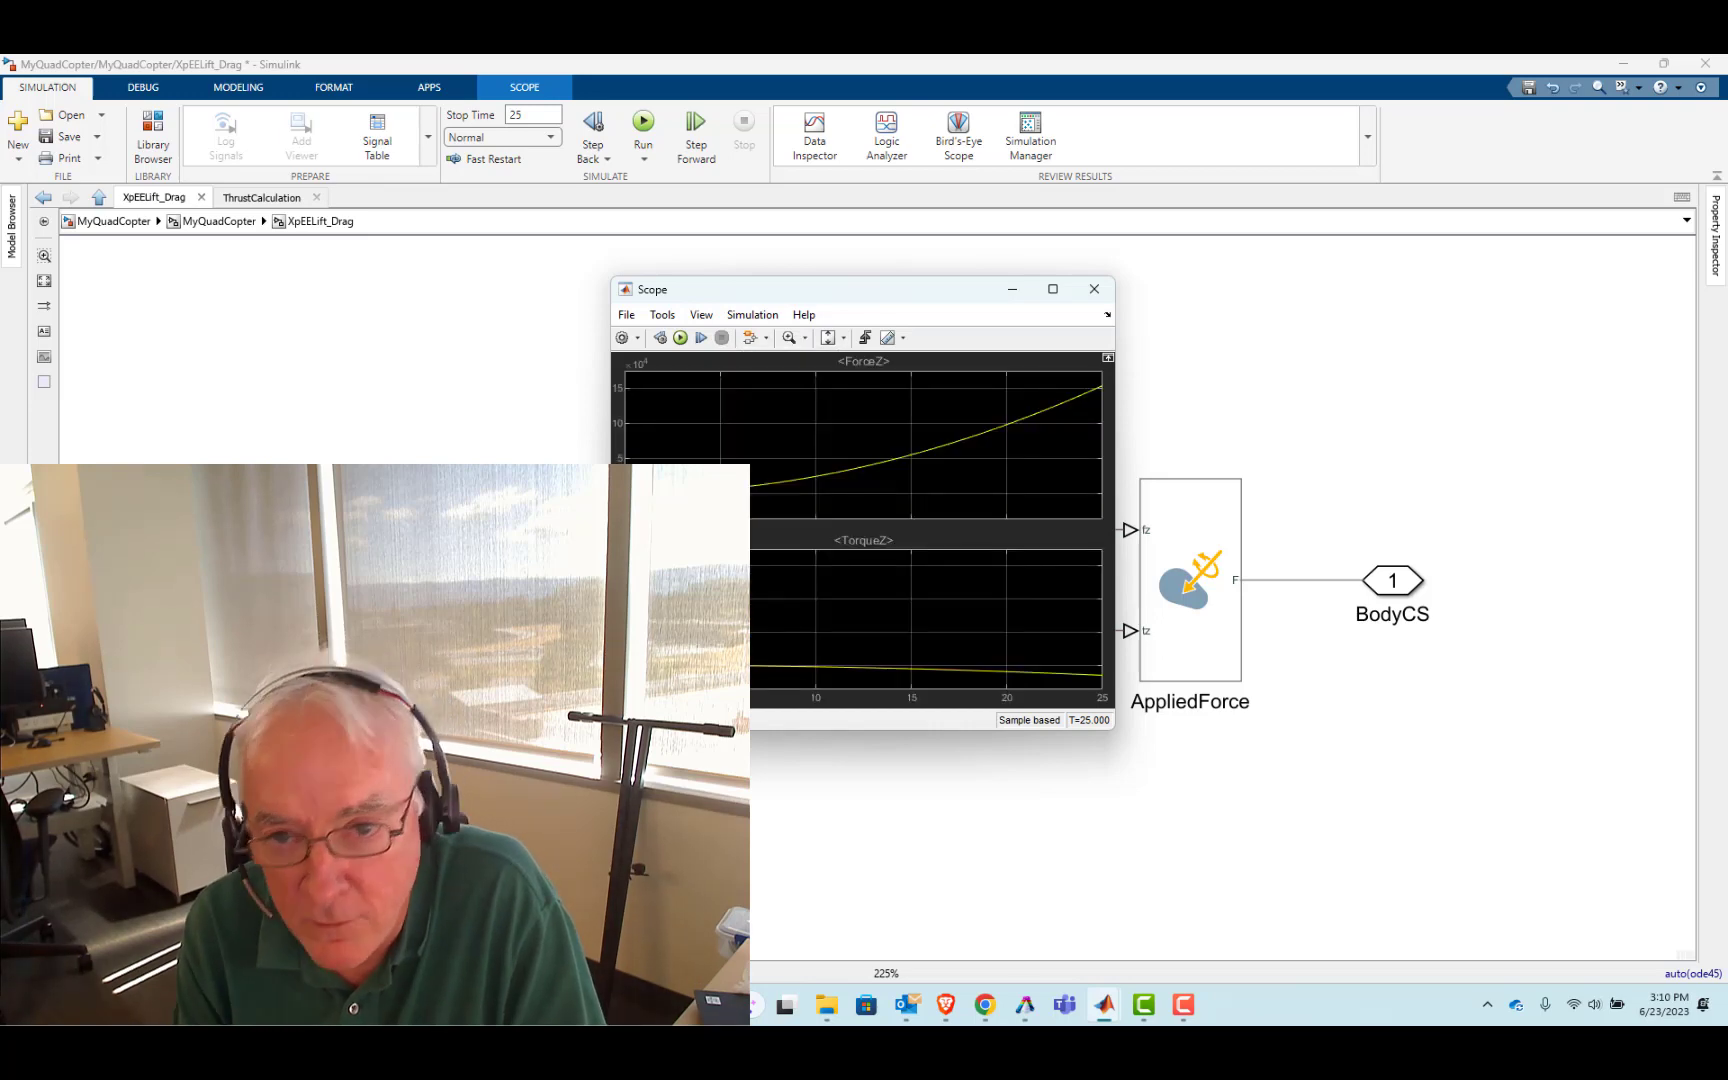